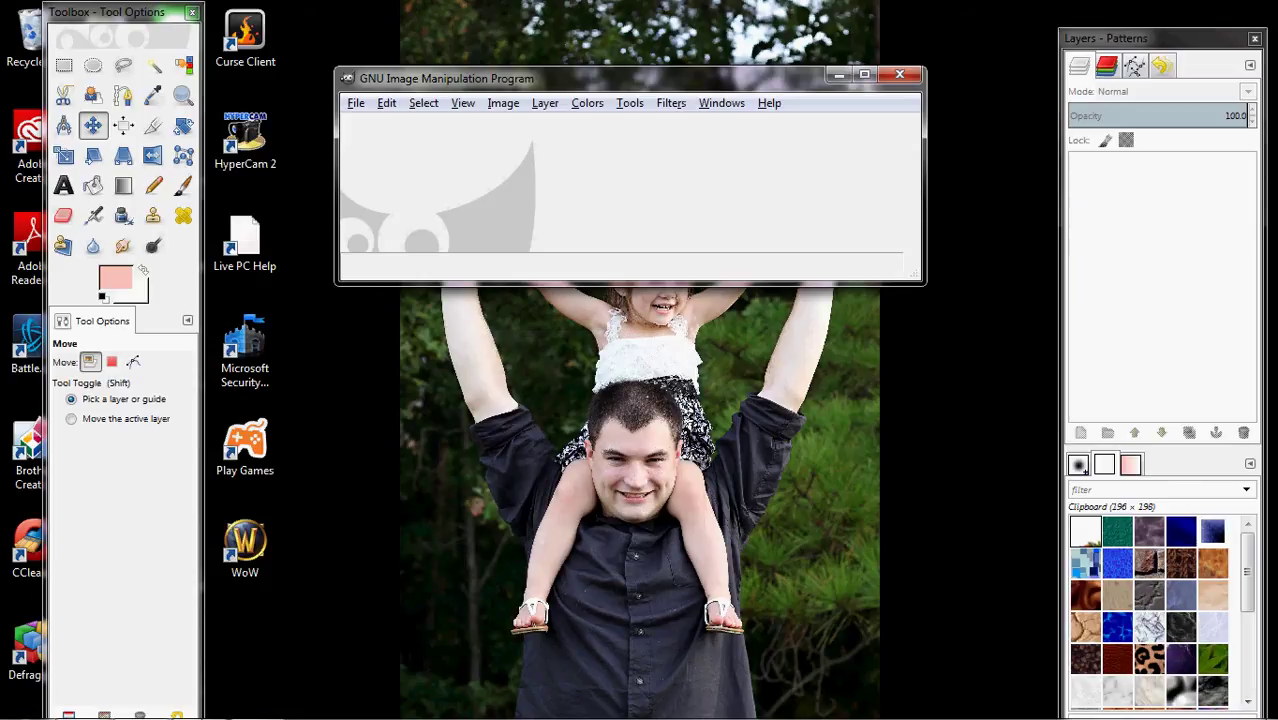
- Review the Etsy 1" 15 Circles 4x6 bottle cap template listing, then minimize Chrome
mouse_move(203, 697)
left_click_drag(724, 83, 735, 50)
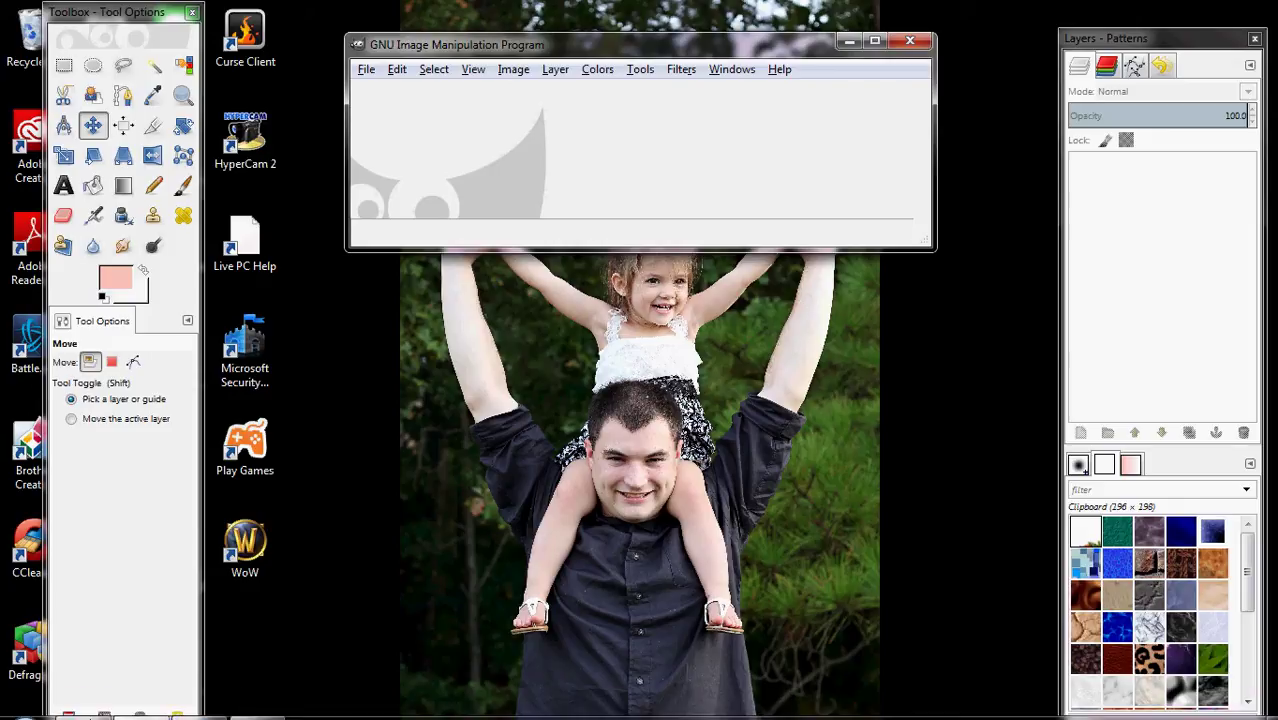
left_click(80, 703)
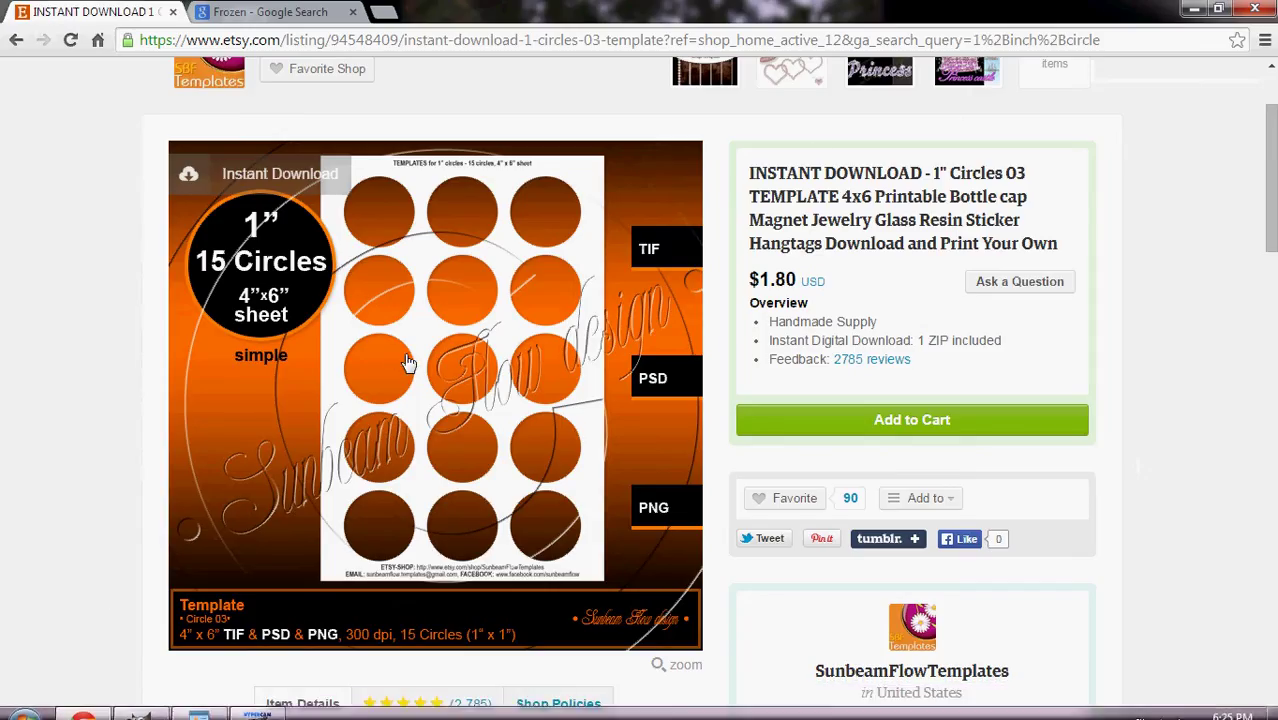
scroll(929, 215, "up", 1)
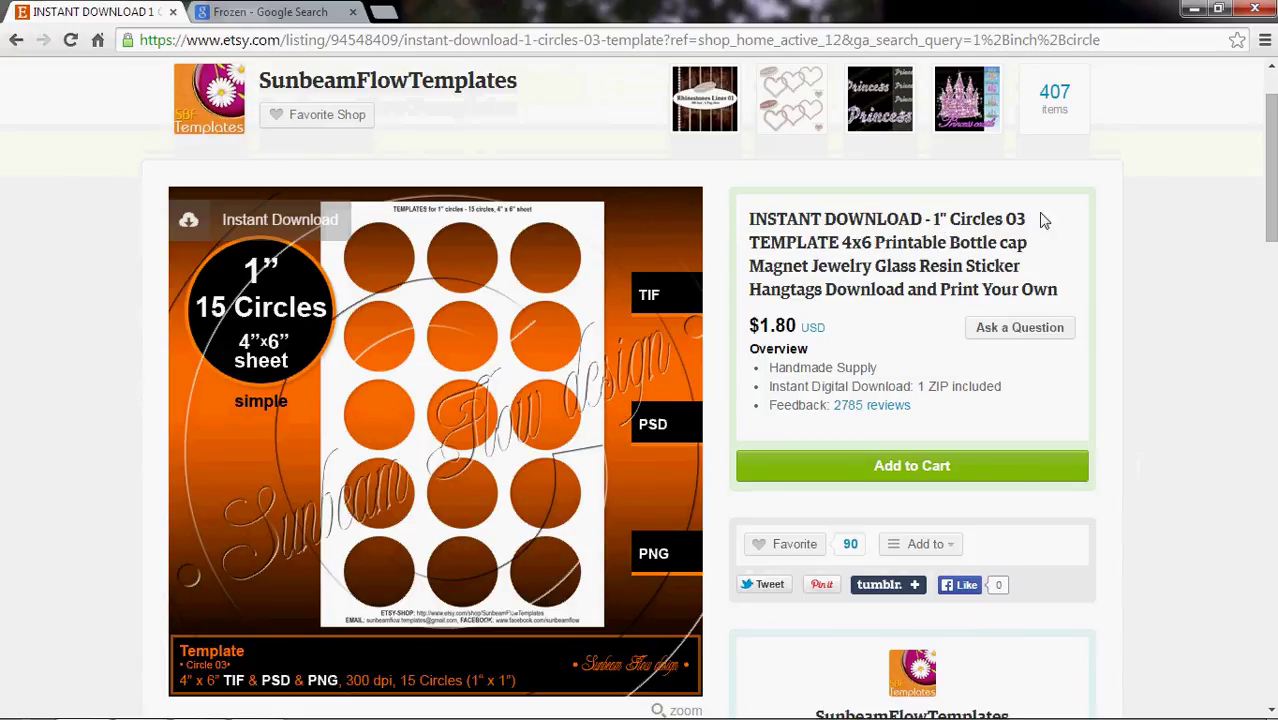
scroll(480, 229, "up", 1)
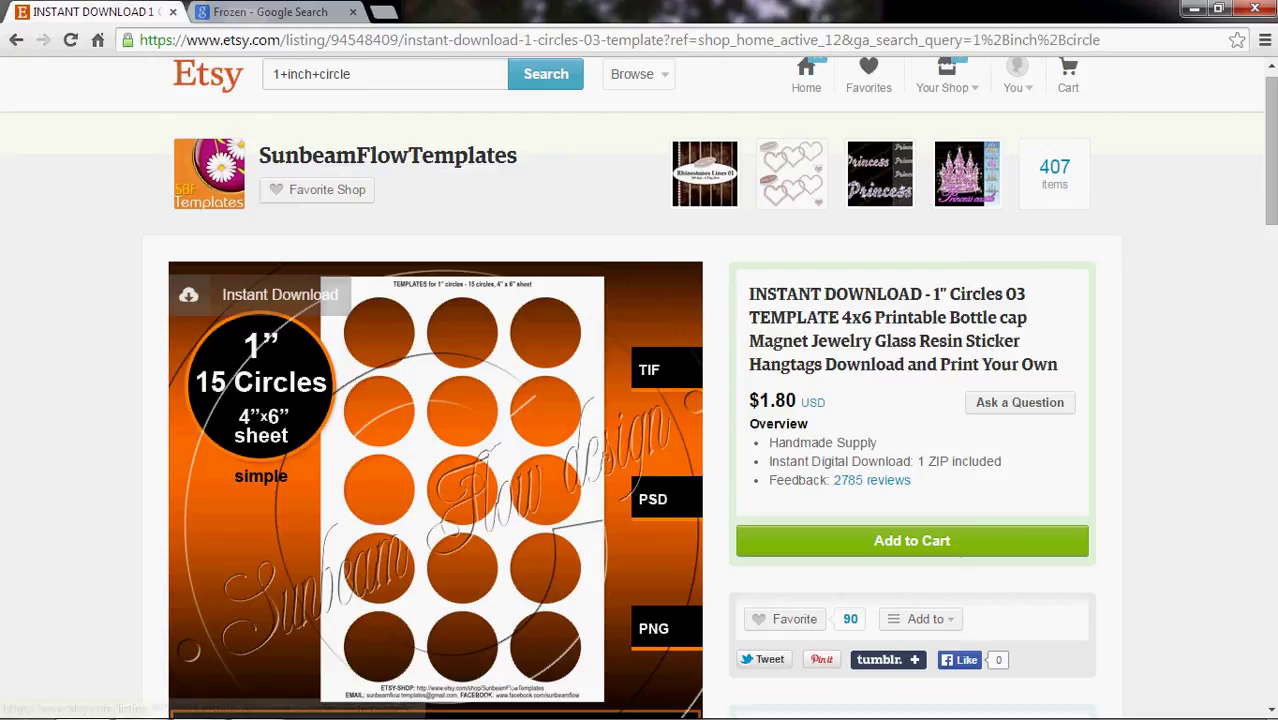
scroll(897, 305, "down", 2)
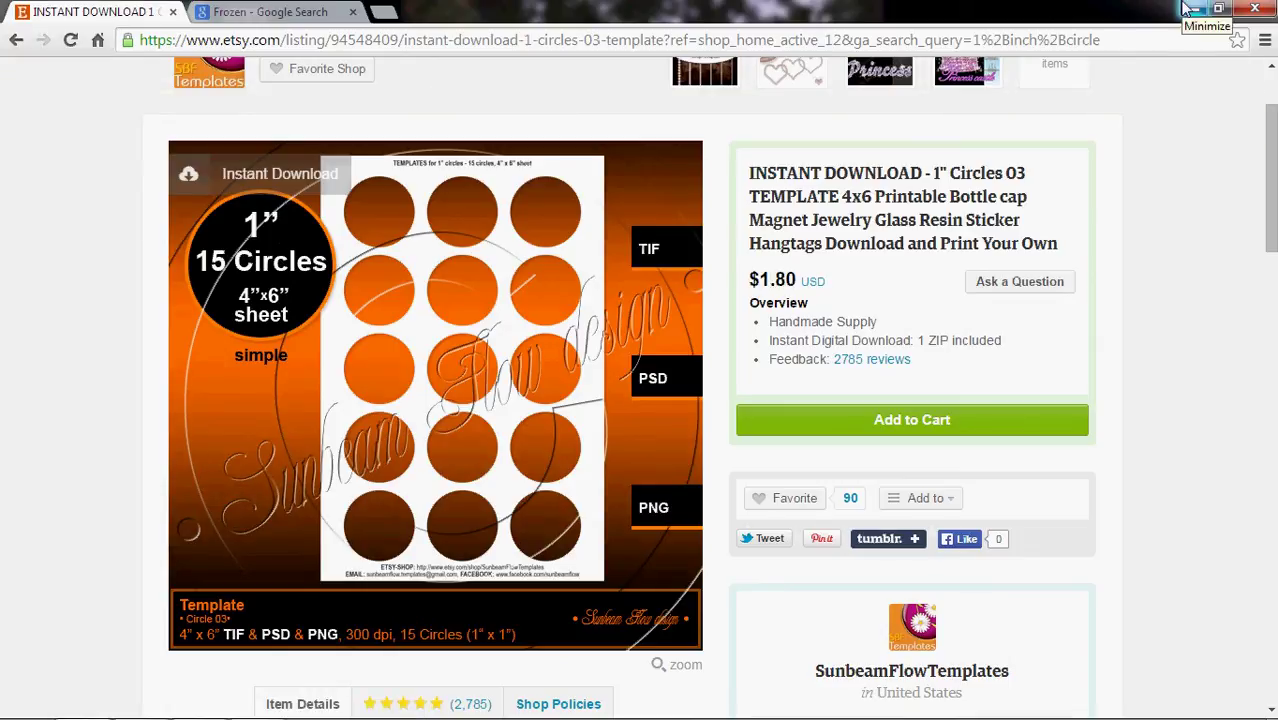
left_click(1186, 9)
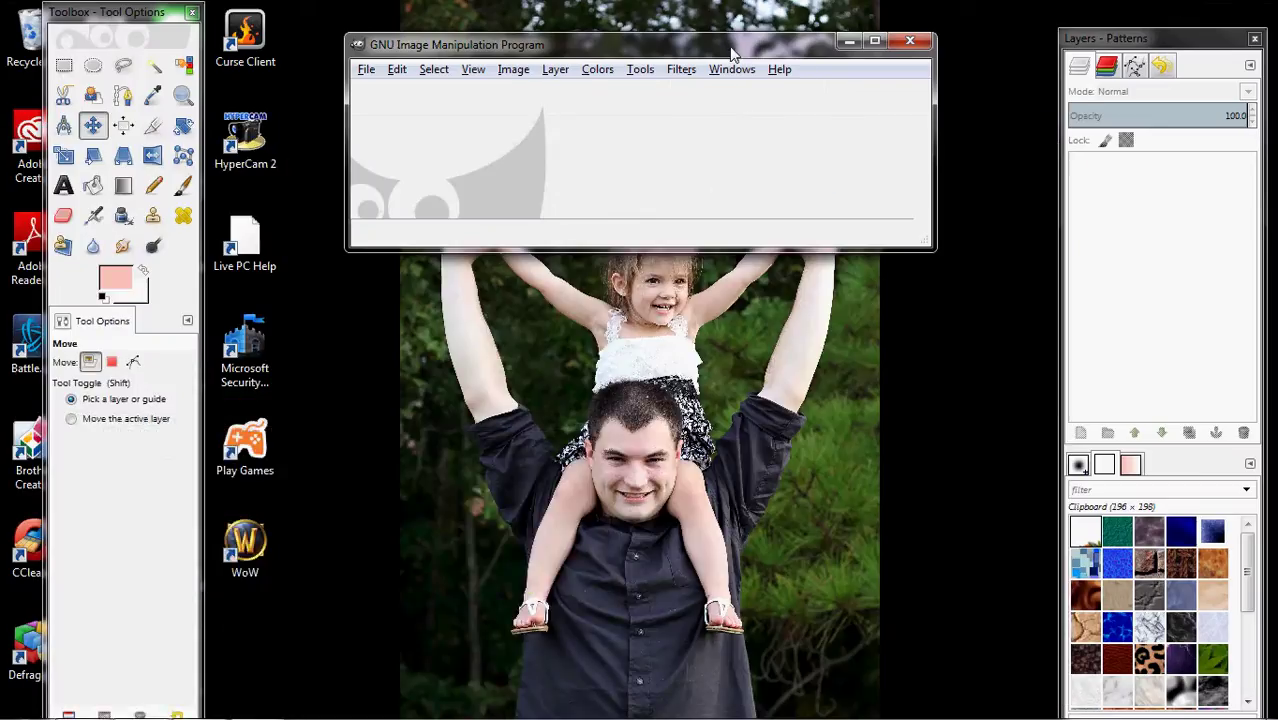
- Open 1inchbottlecap.png from the Templates folder
left_click(366, 70)
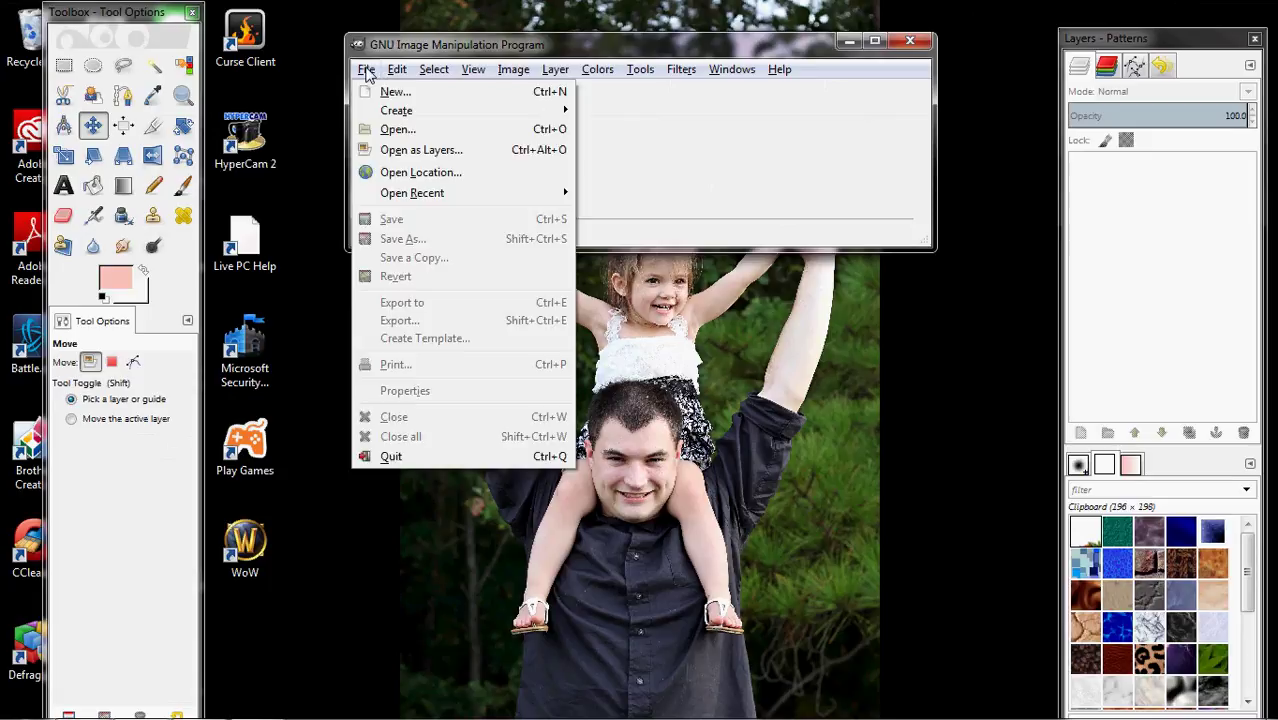
left_click(396, 129)
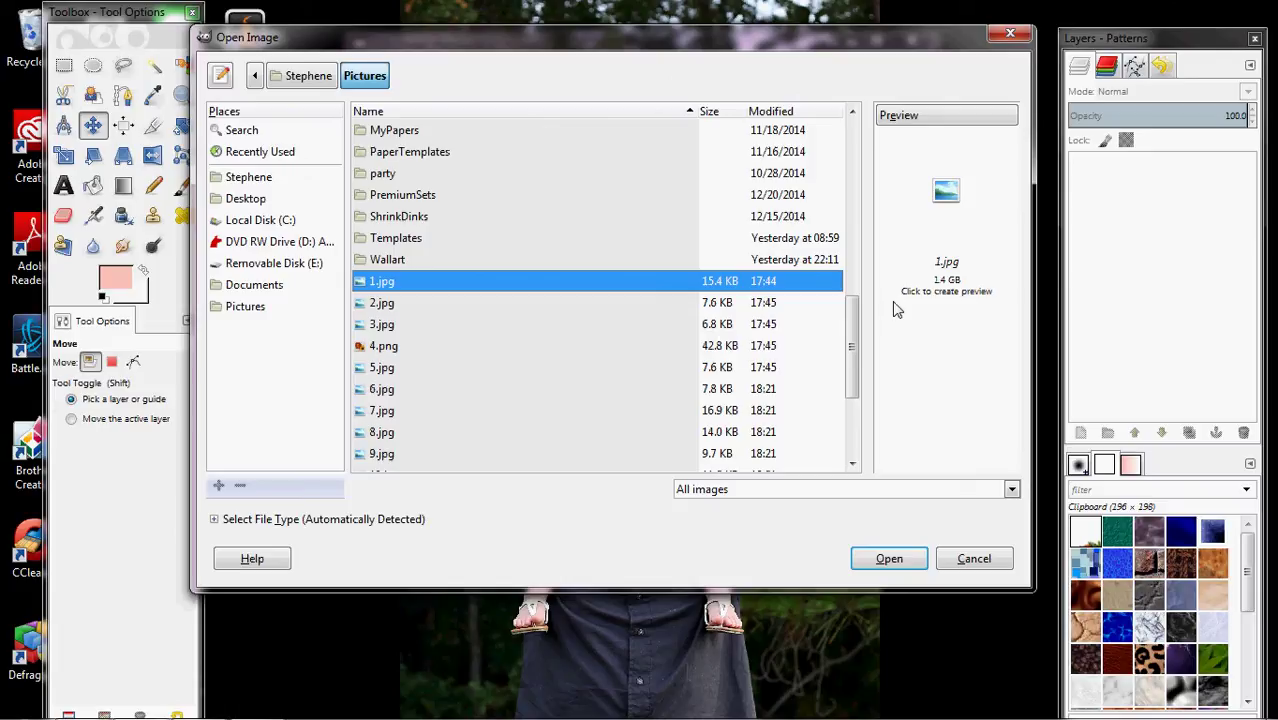
left_click_drag(845, 338, 847, 277)
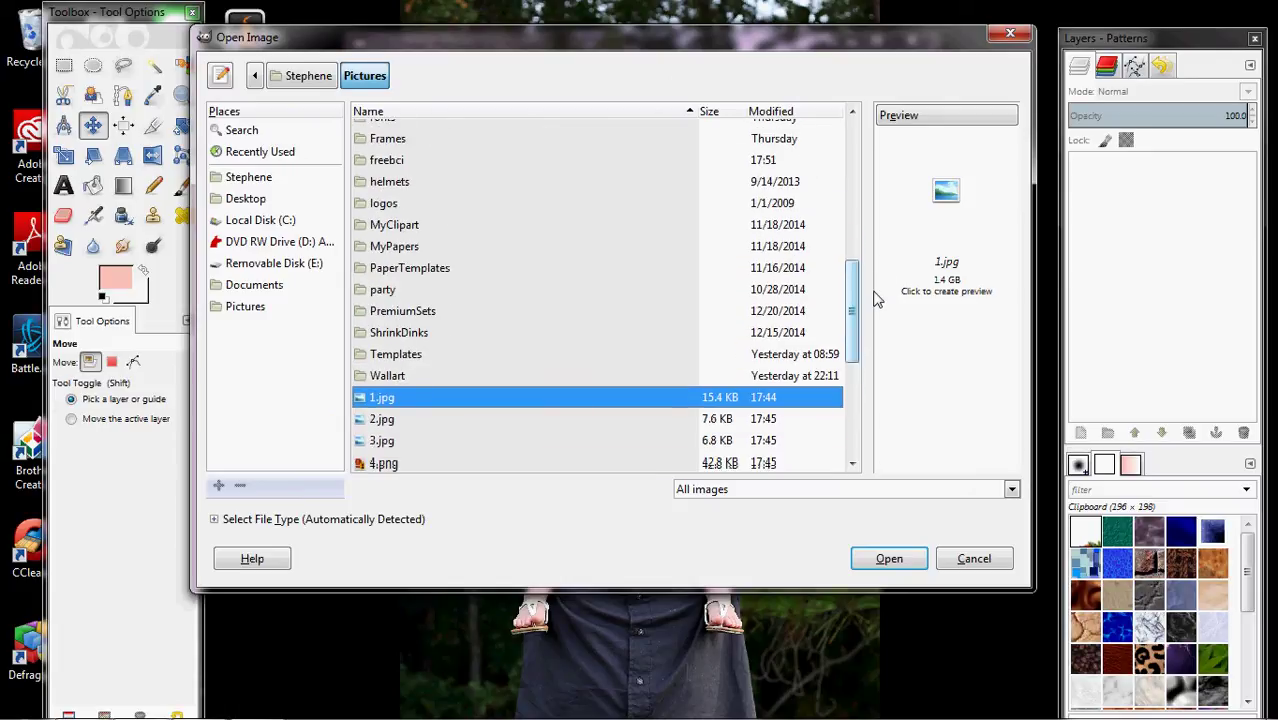
double_click(410, 356)
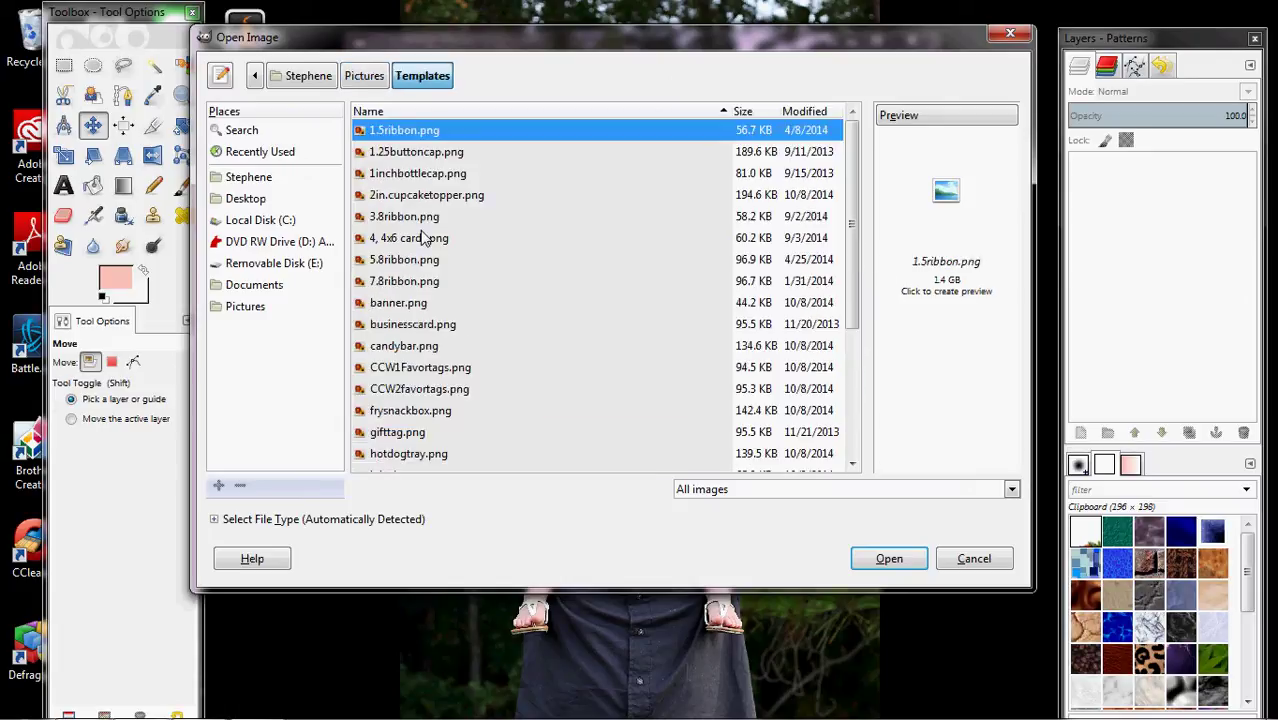
left_click(440, 174)
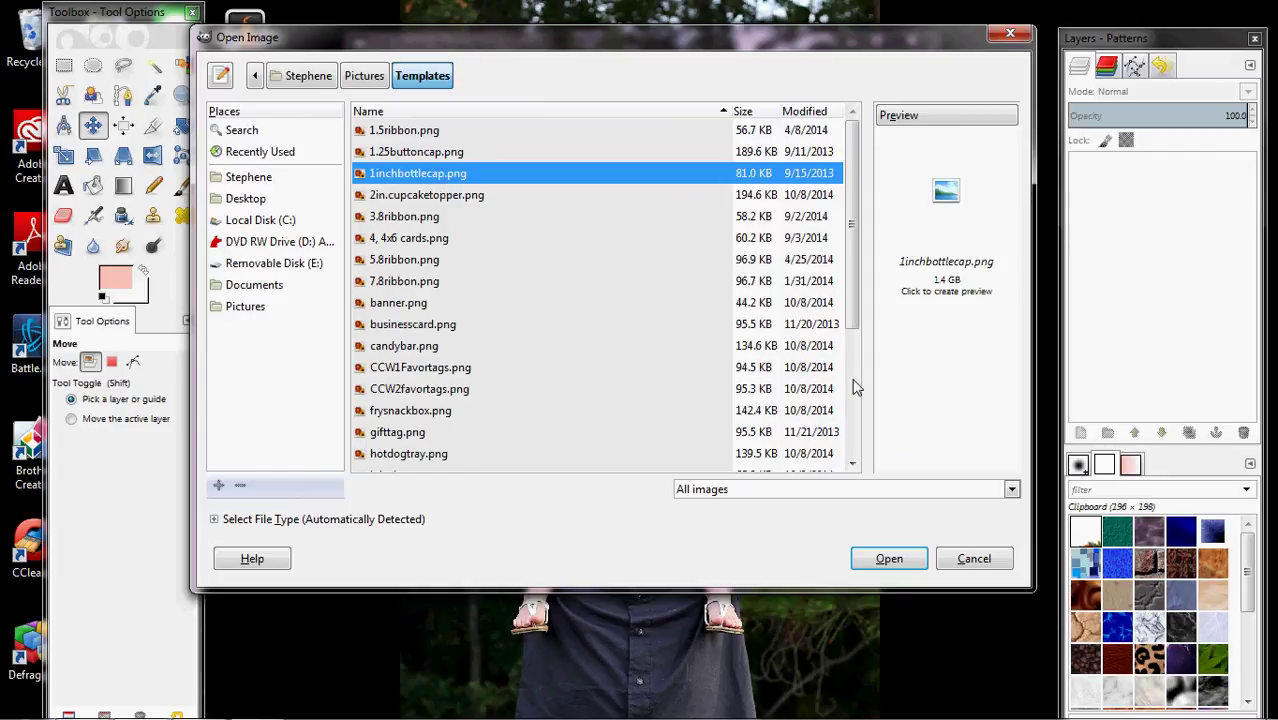
left_click(889, 558)
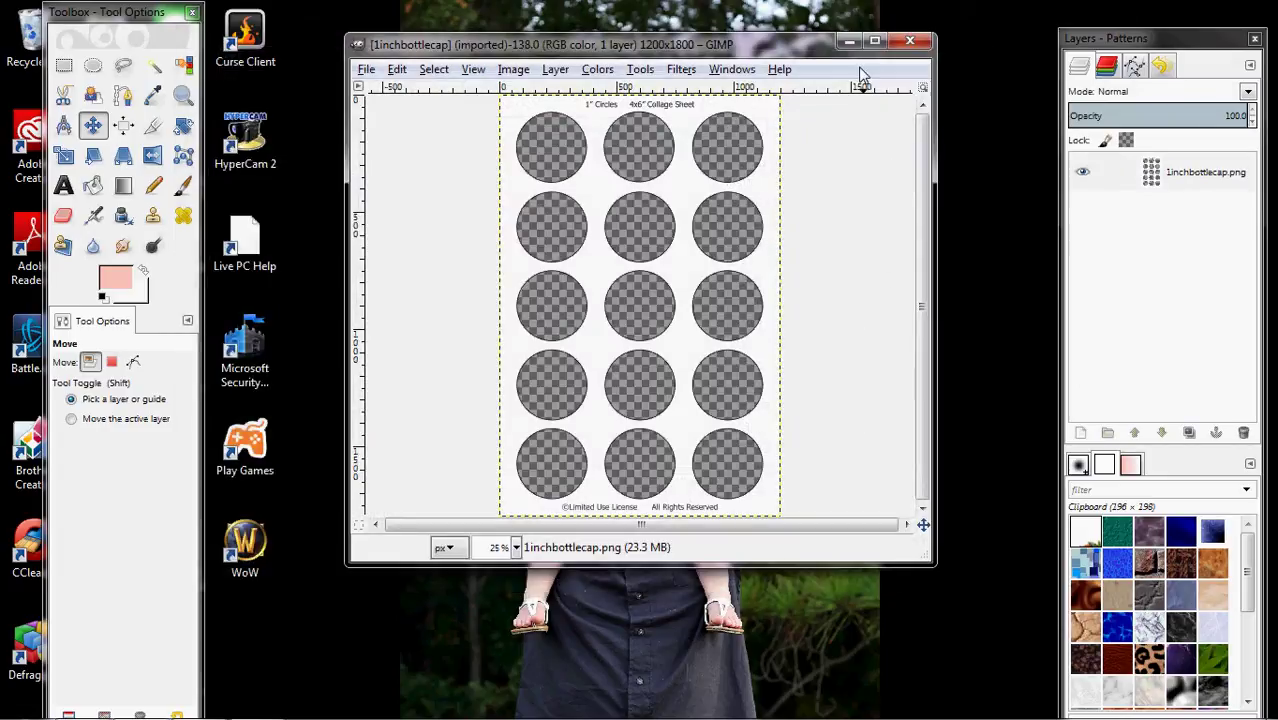
- Add a transparent layer named Layer and lower it beneath the 1inchbottlecap.png layer
left_click(875, 41)
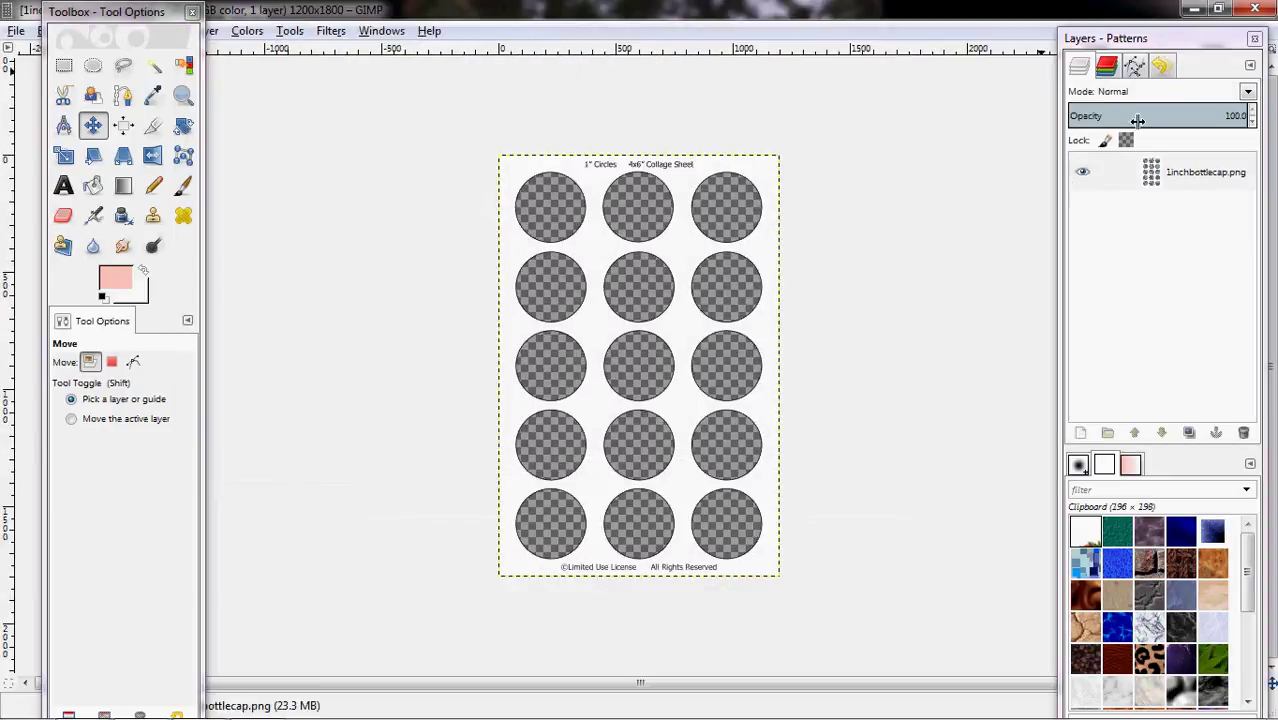
left_click(1182, 185)
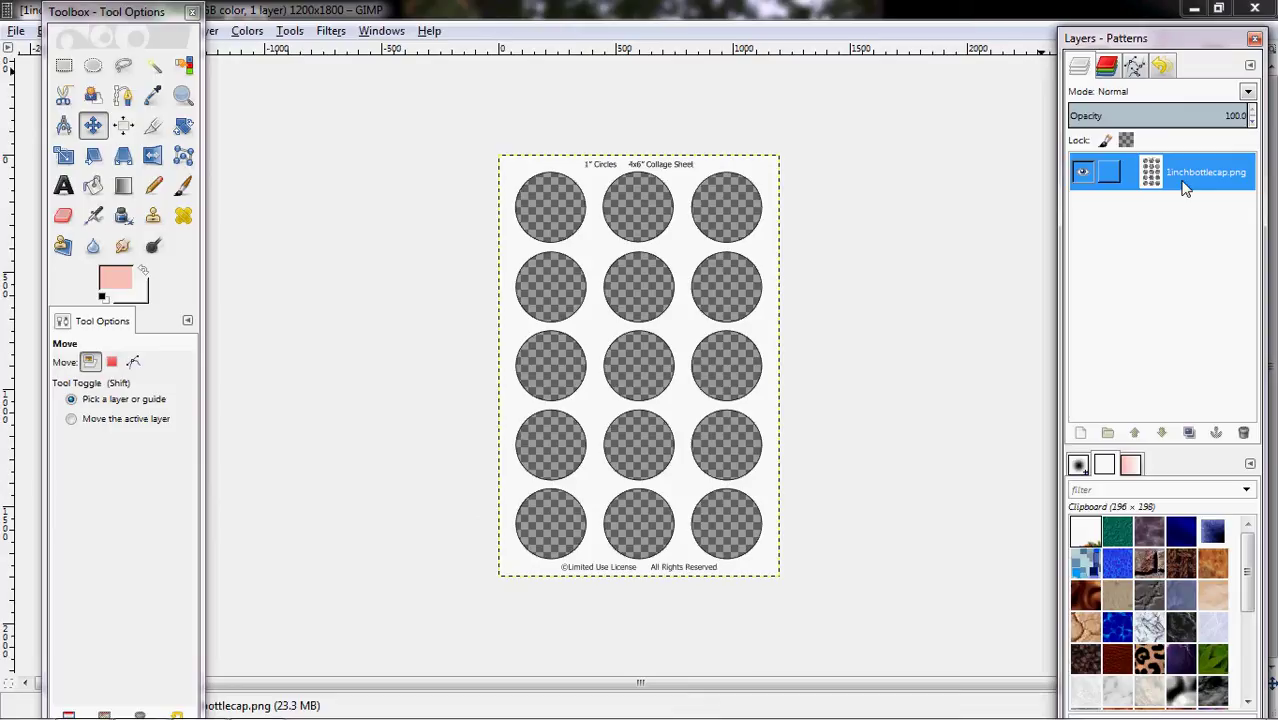
right_click(1182, 189)
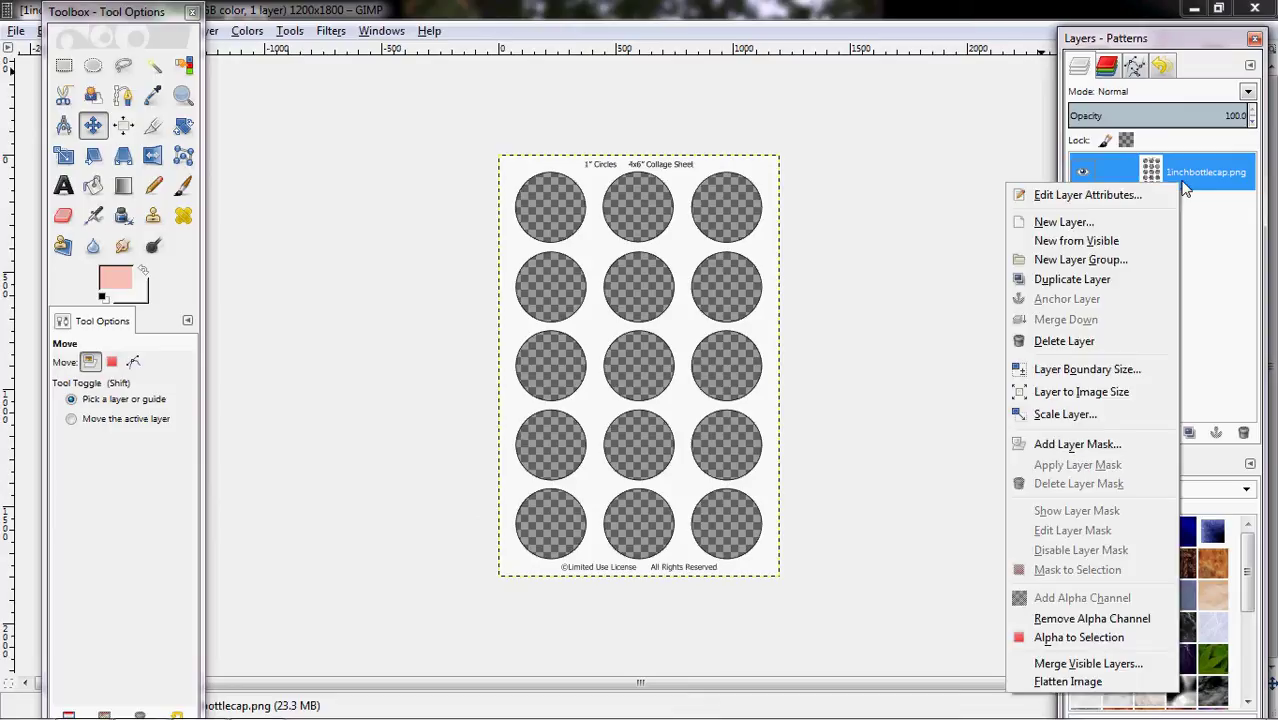
left_click(1030, 228)
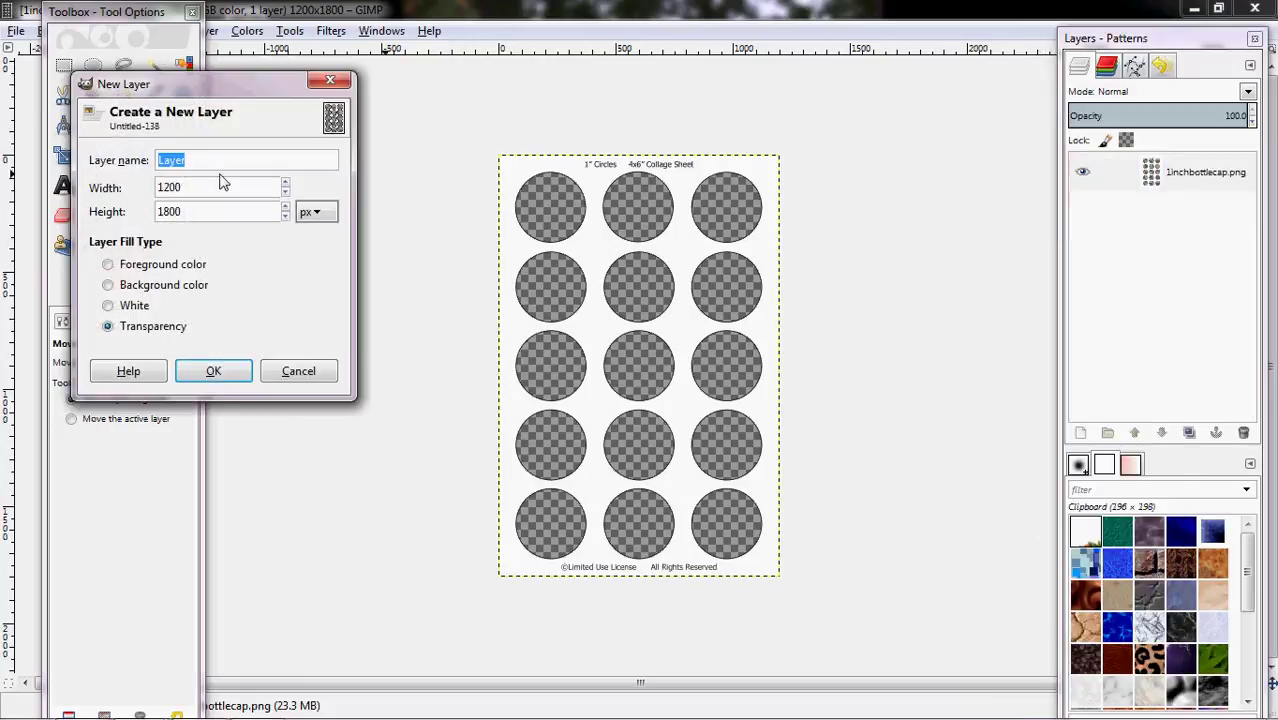
left_click(201, 366)
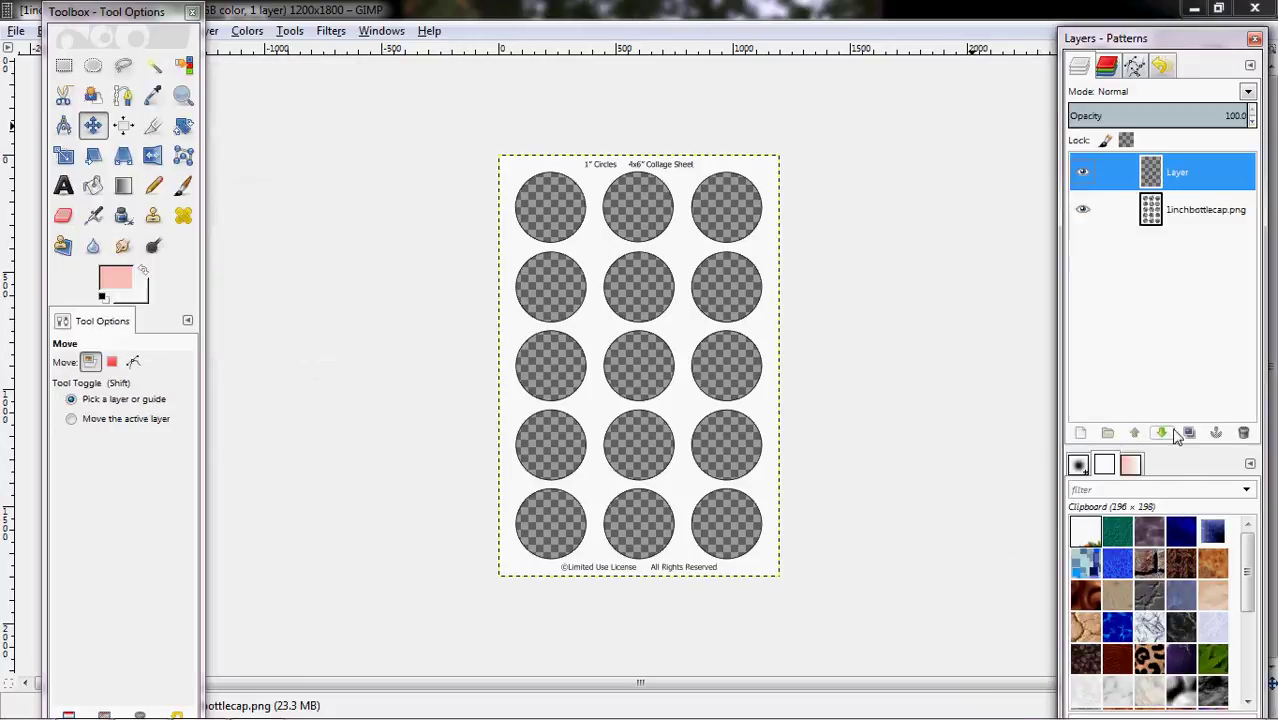
left_click(1161, 433)
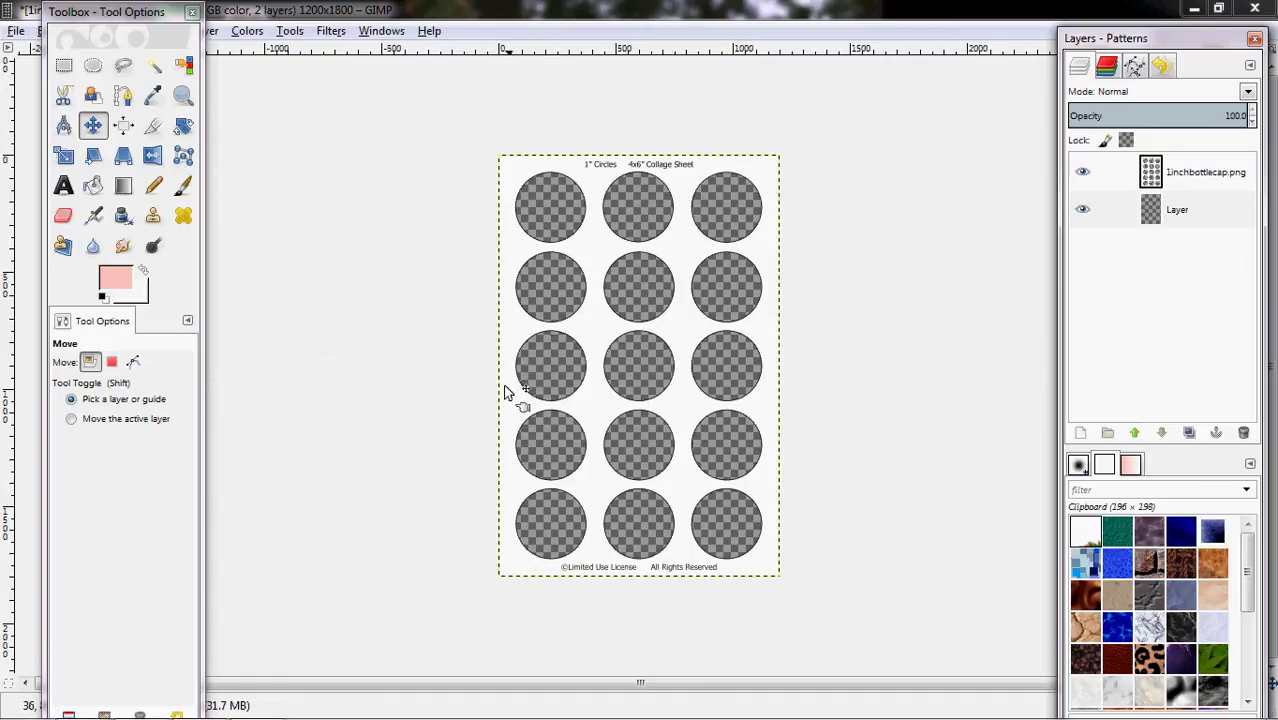
left_click_drag(100, 22, 58, 63)
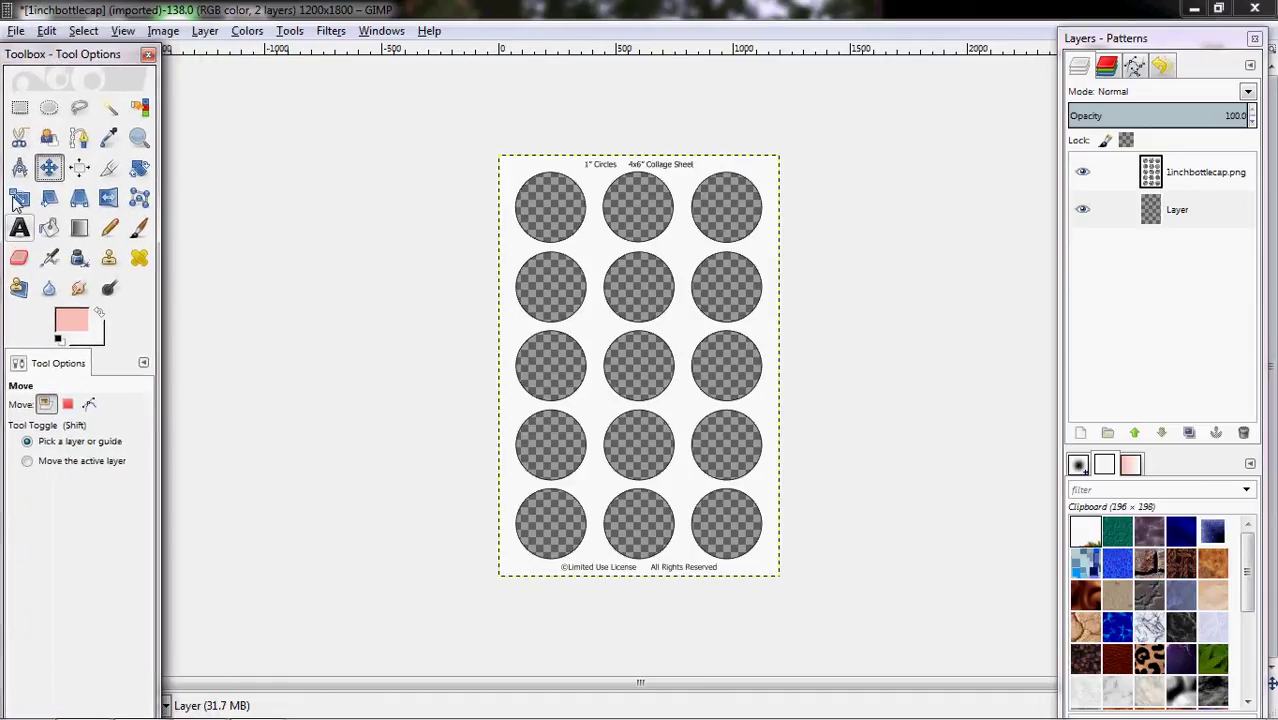
- Bucket-fill the lower layer with pink so all fifteen circles turn pink
left_click(49, 227)
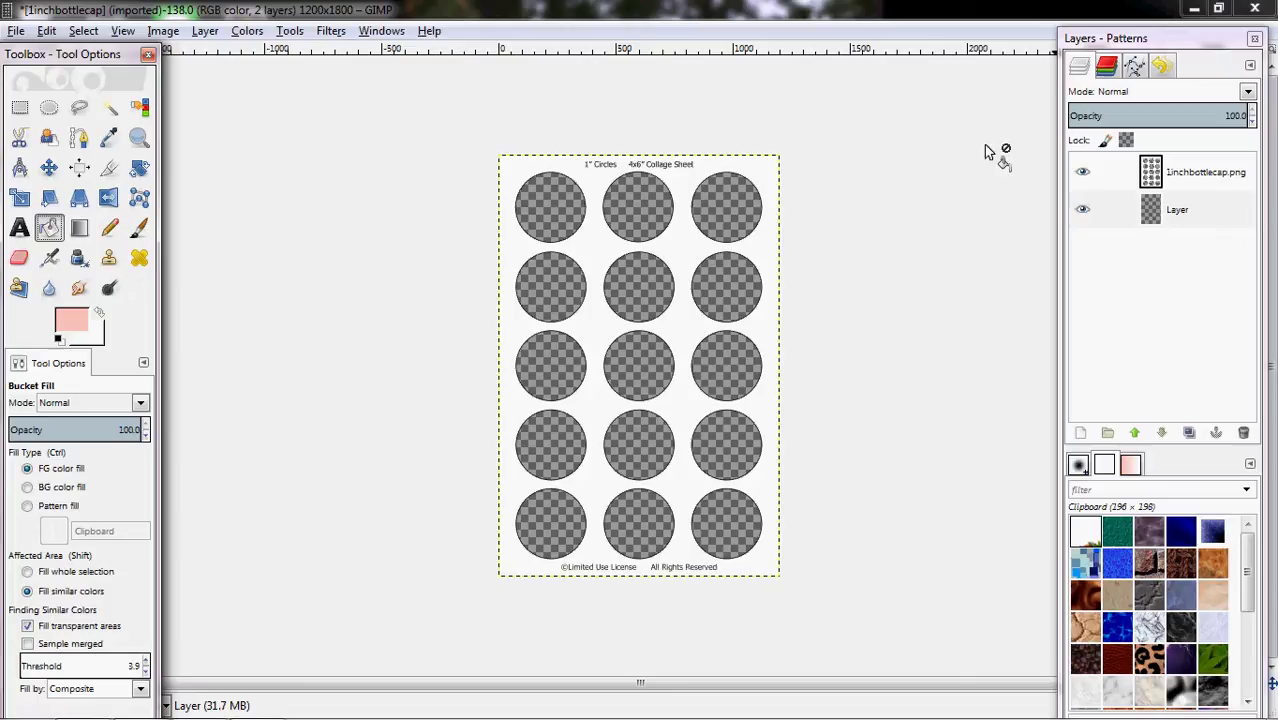
left_click(648, 197)
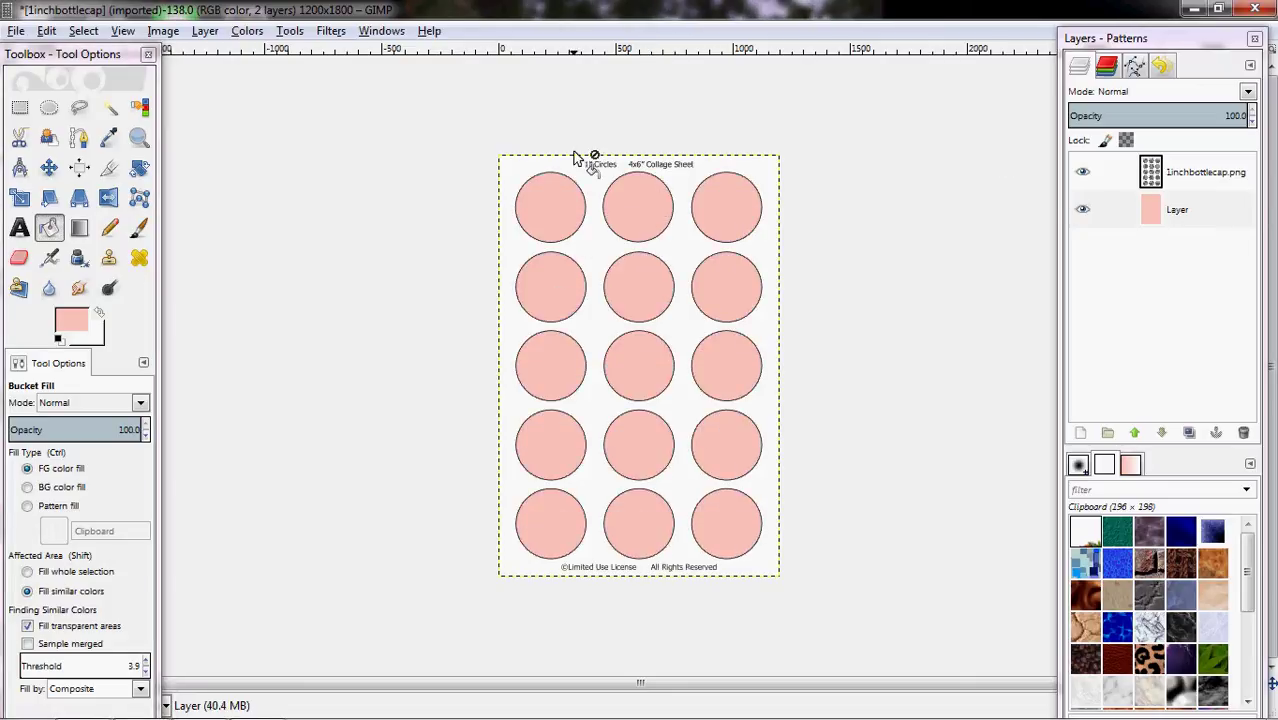
left_click(15, 31)
- Copy a 352×352 circle from a new blank 1200×1800 image, then close it without saving
left_click(40, 51)
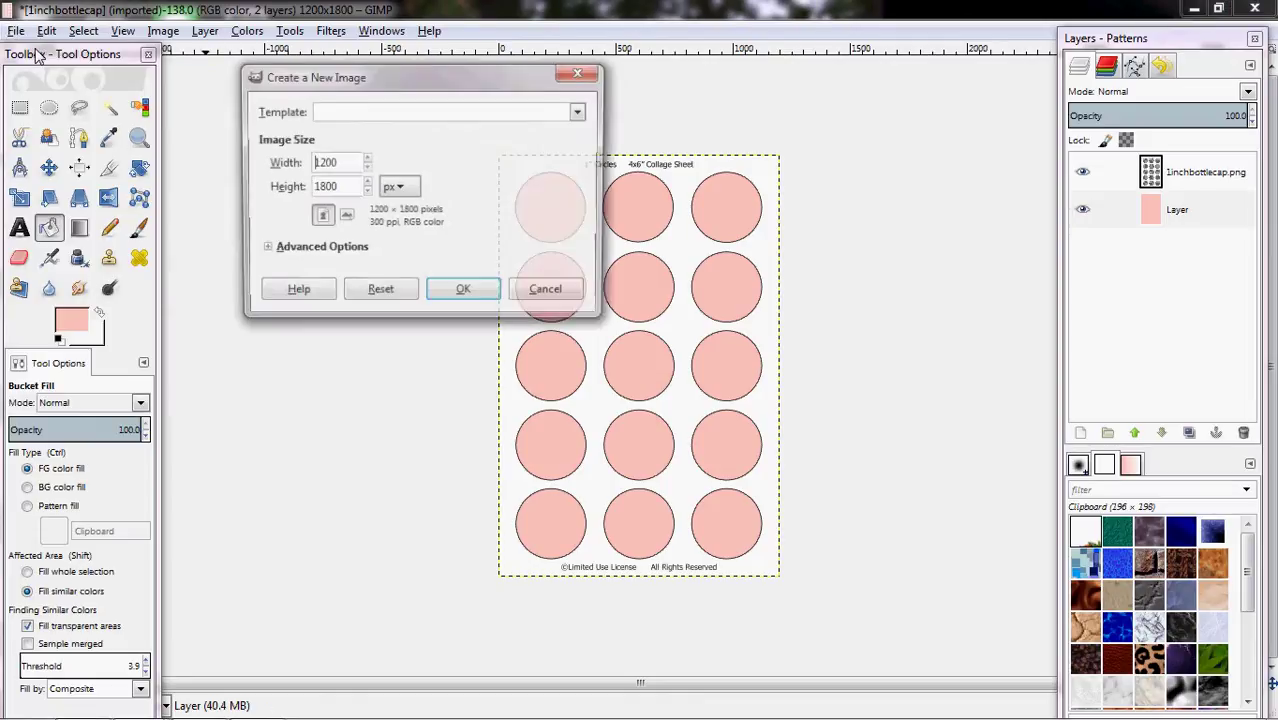
left_click(471, 293)
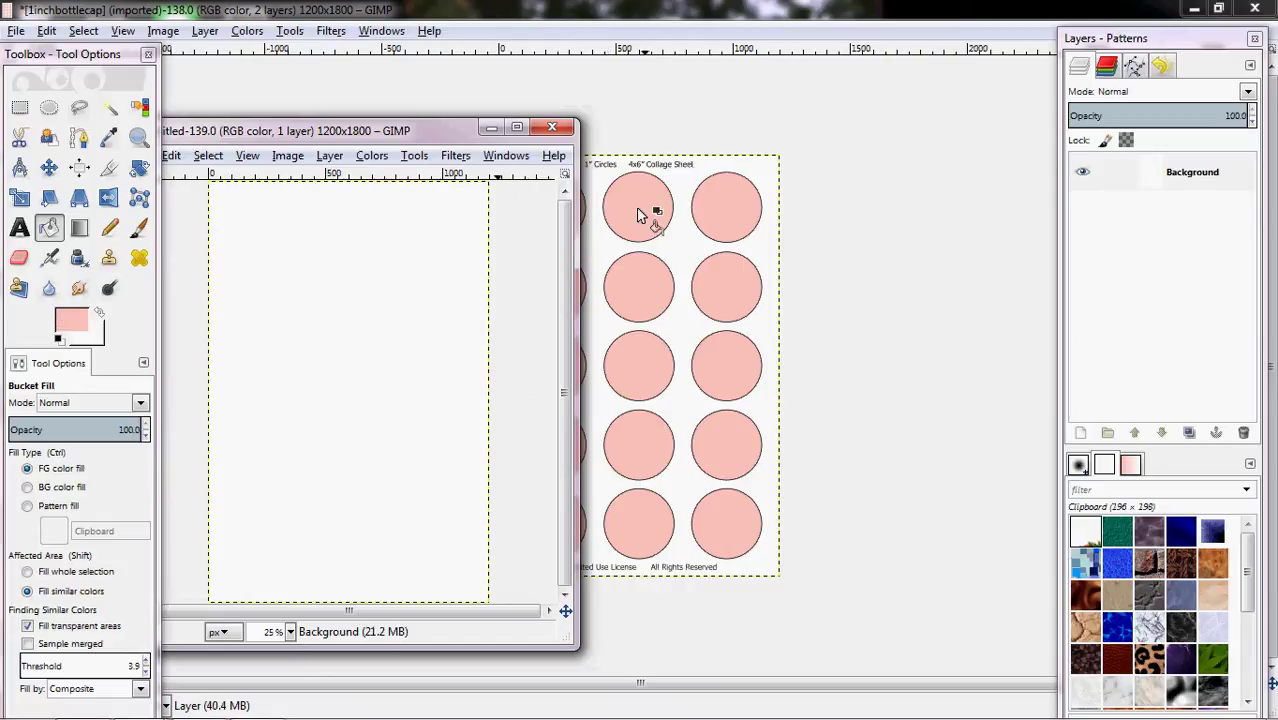
left_click(50, 108)
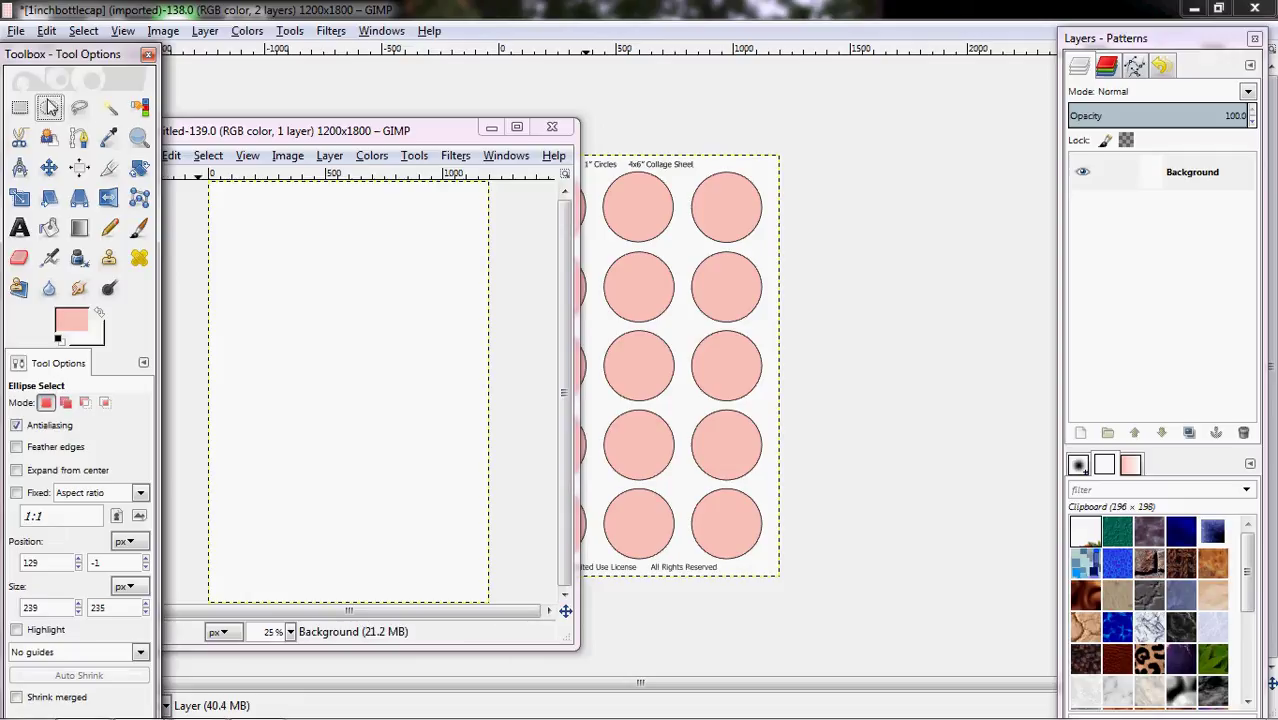
left_click_drag(261, 233, 340, 310)
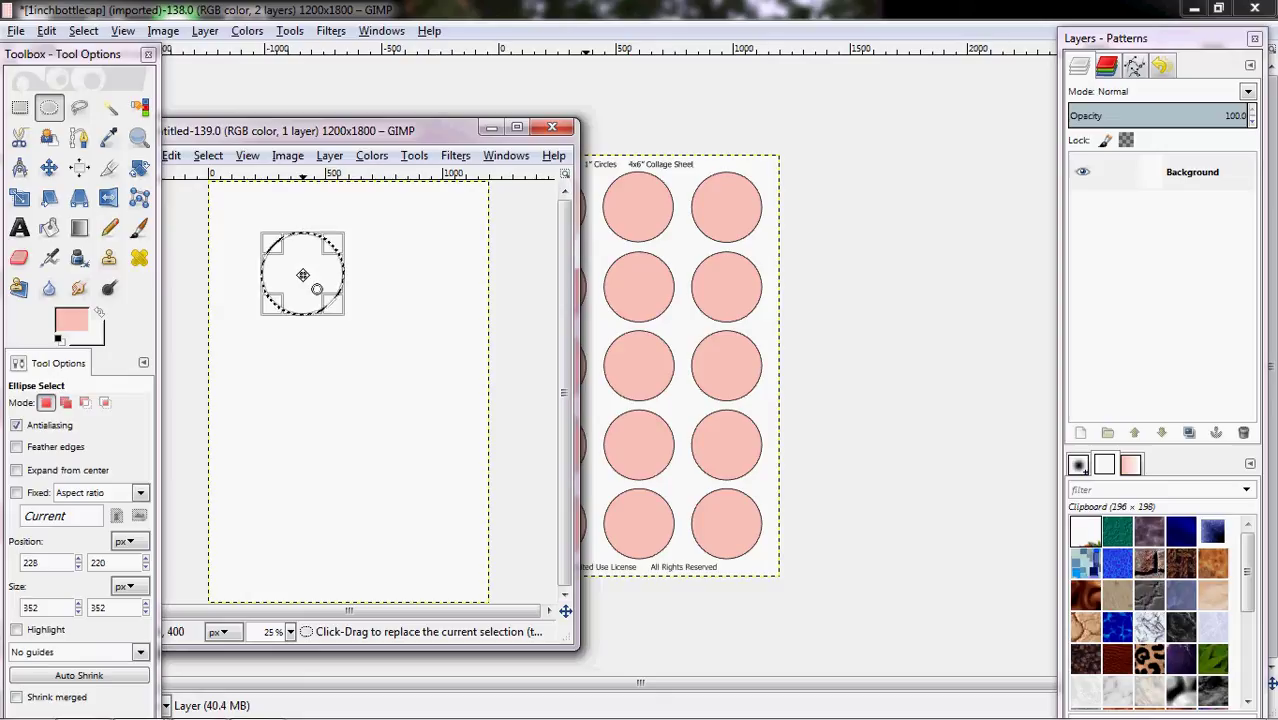
key("ctrl+c")
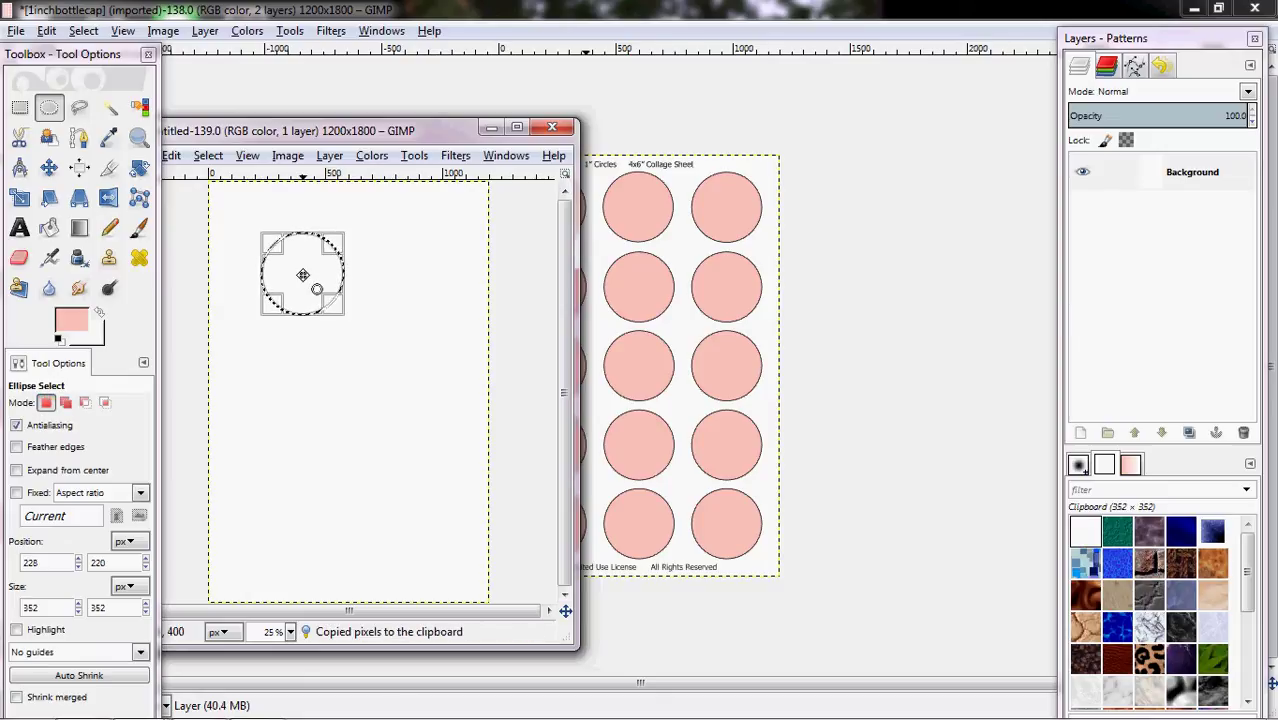
left_click(555, 128)
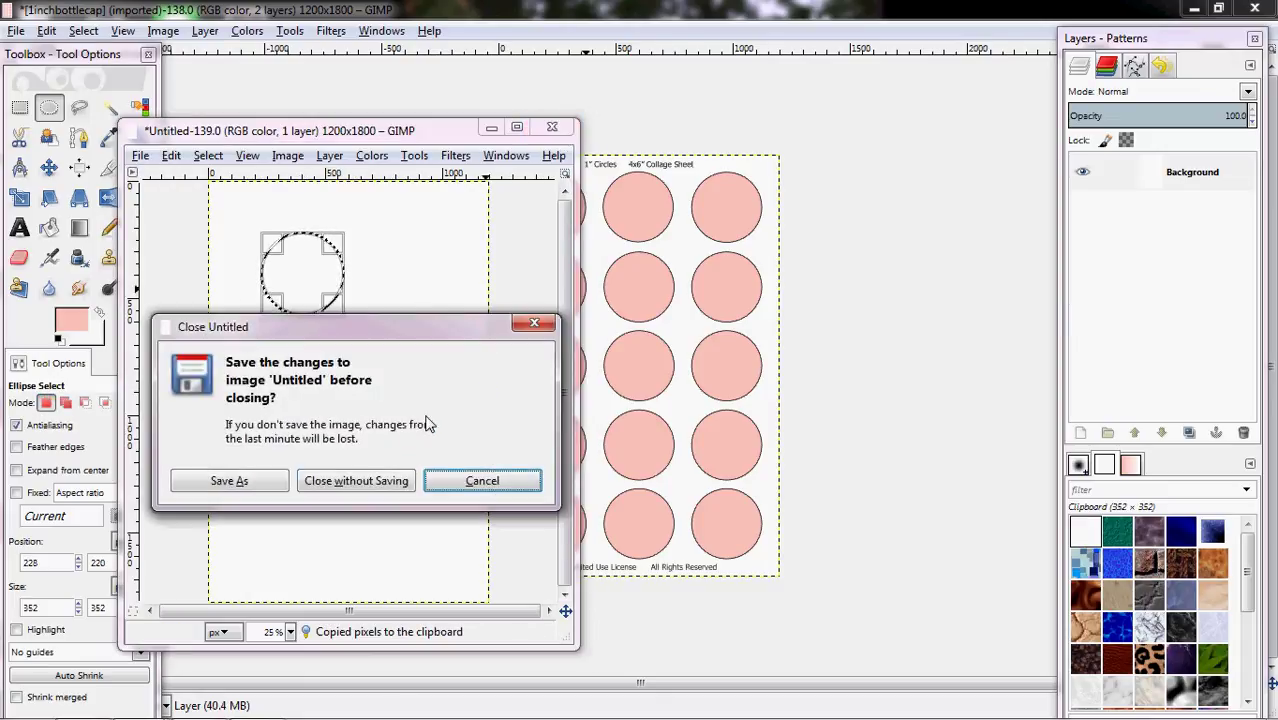
left_click(380, 480)
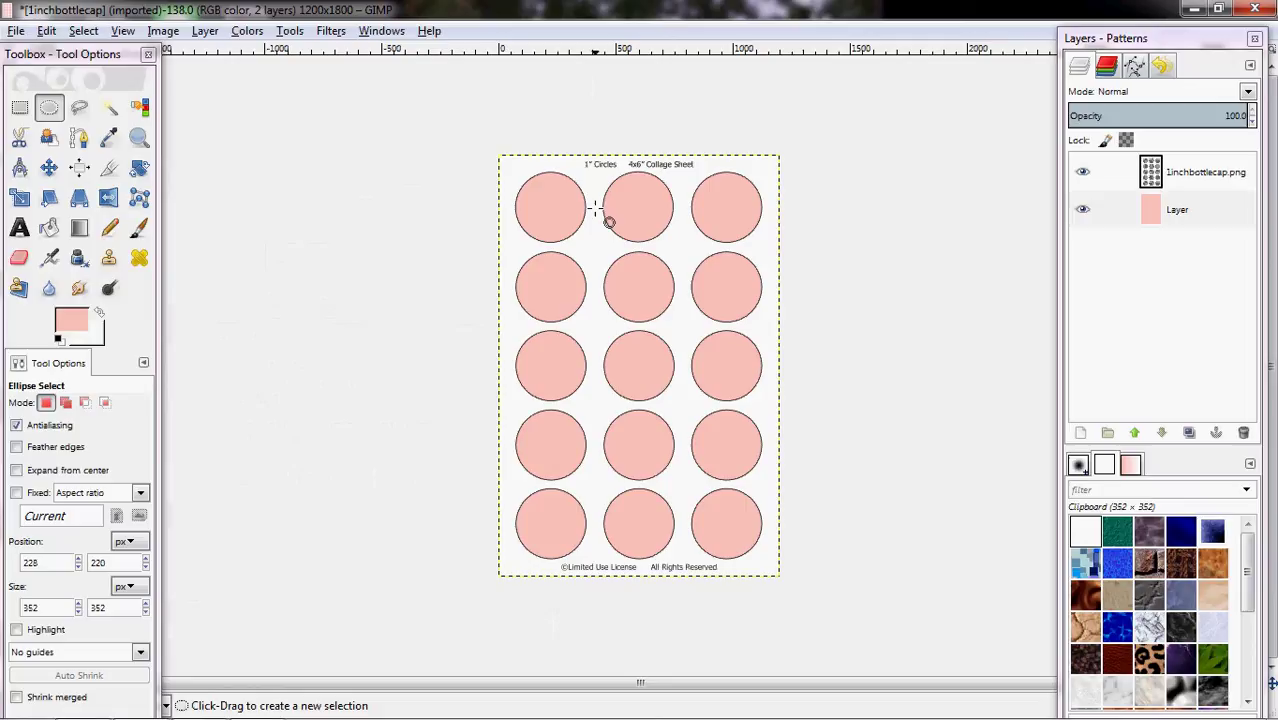
- Paste the circle, scale it down to 272×276, and move it onto the top-left circle
key("ctrl")
key("ctrl+v")
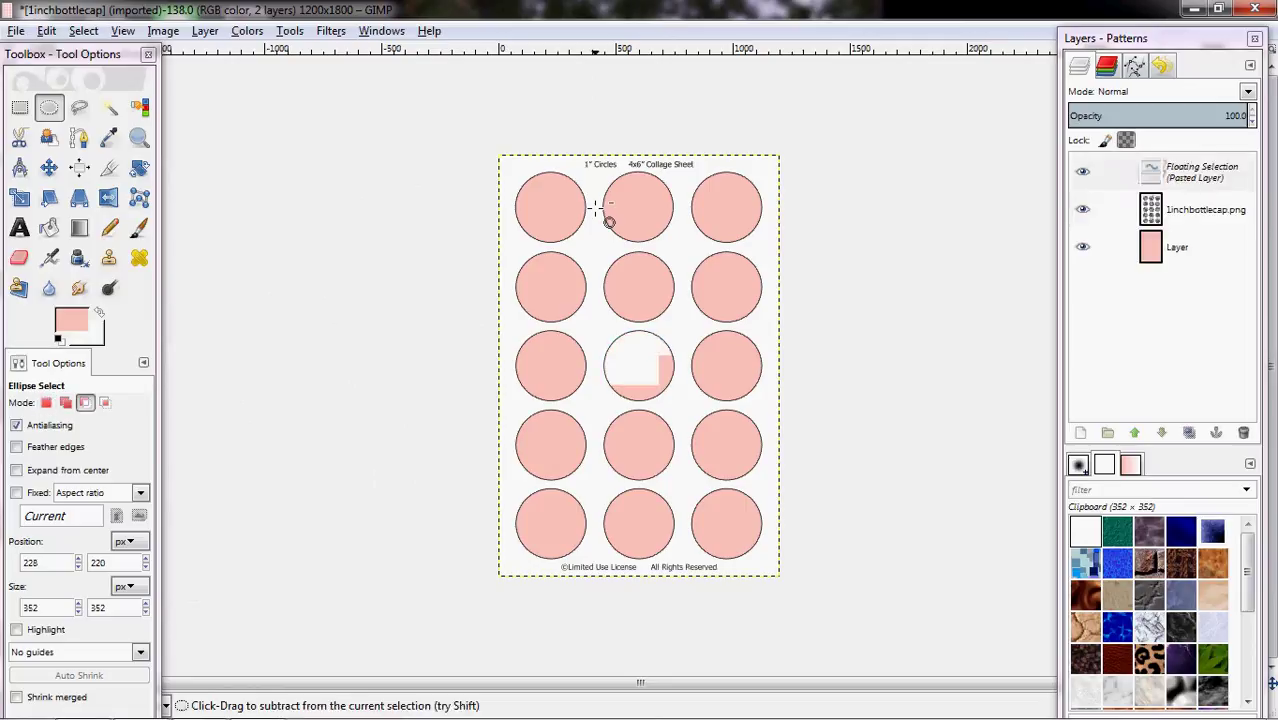
left_click(19, 197)
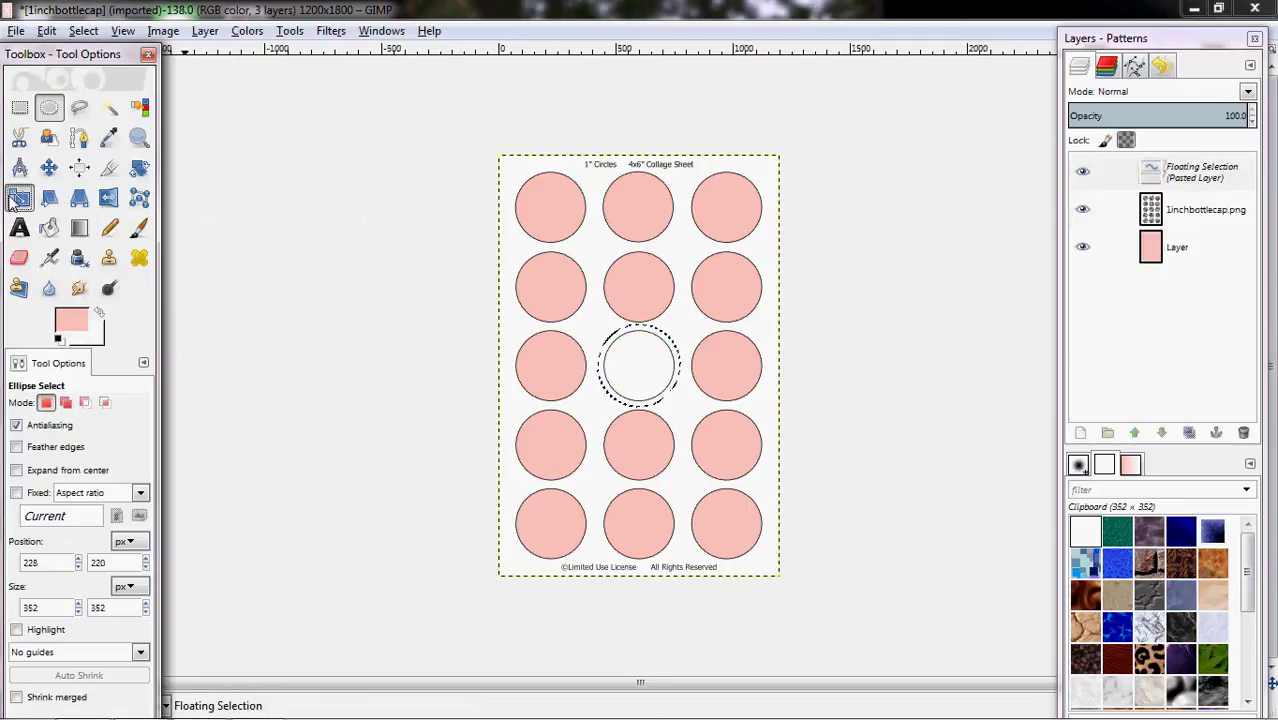
left_click_drag(78, 70, 180, 52)
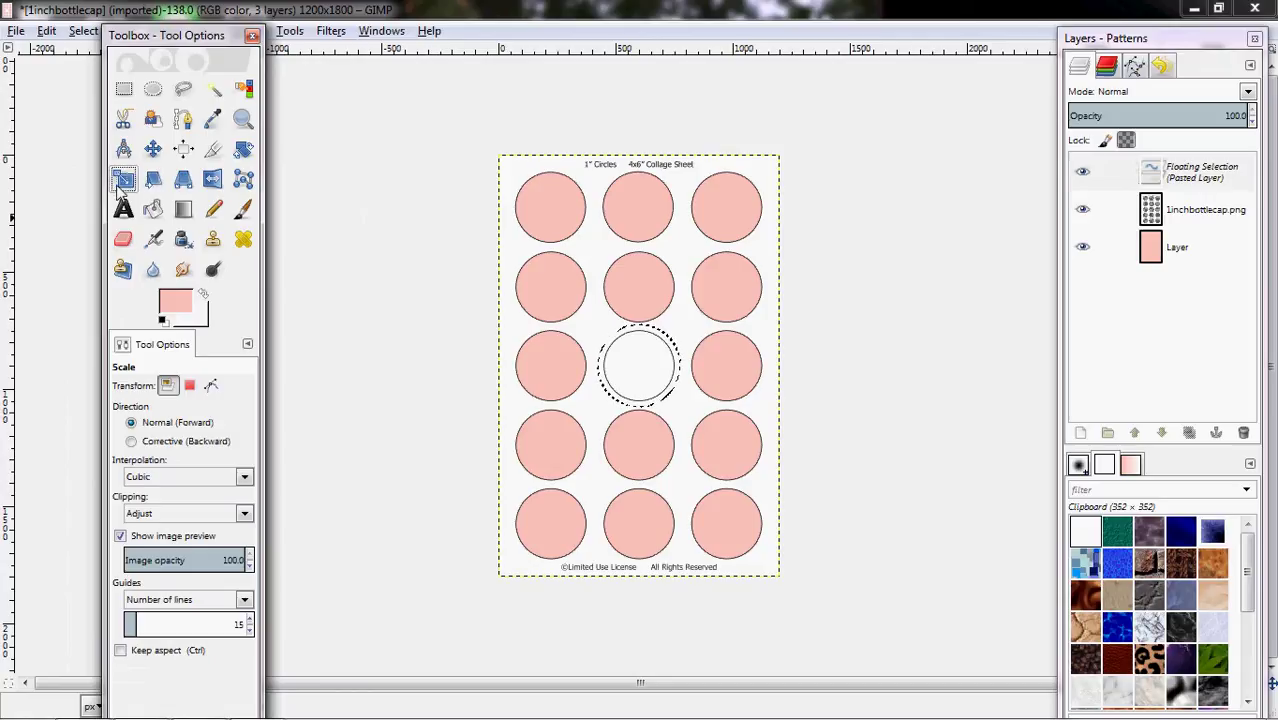
left_click(632, 354)
left_click_drag(690, 414, 673, 398)
left_click(444, 349)
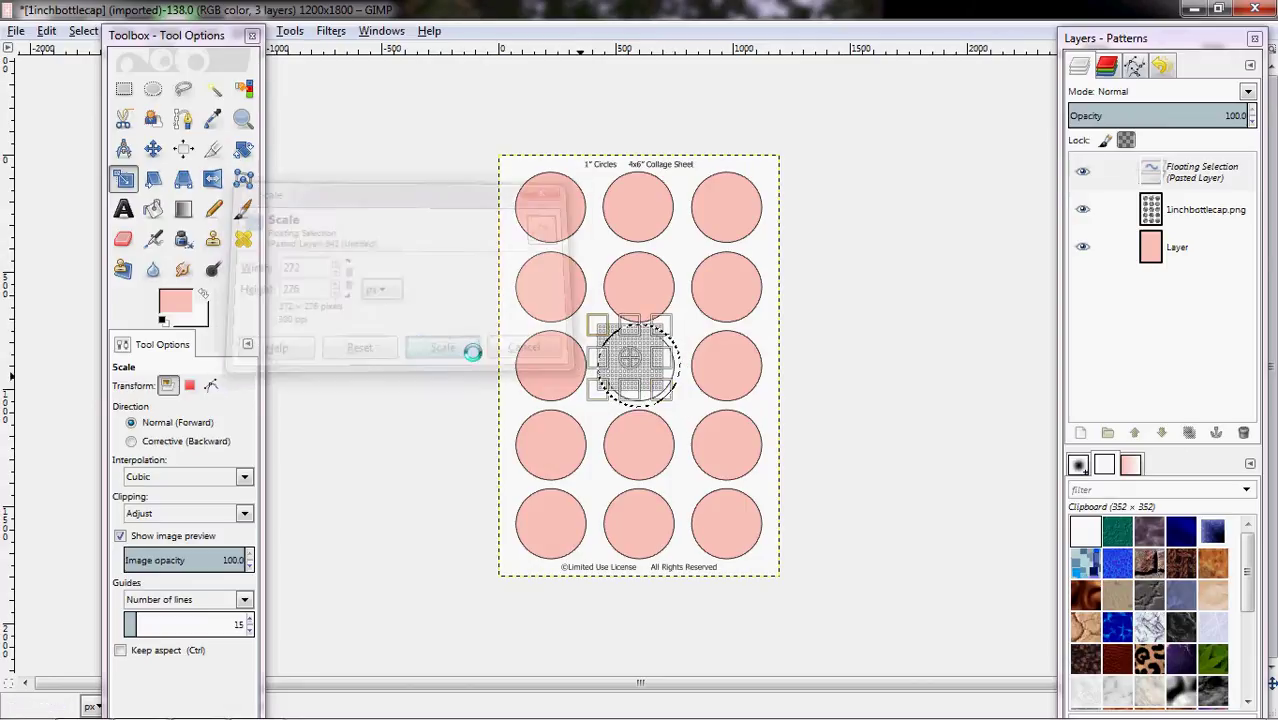
left_click(153, 148)
left_click_drag(633, 357, 566, 232)
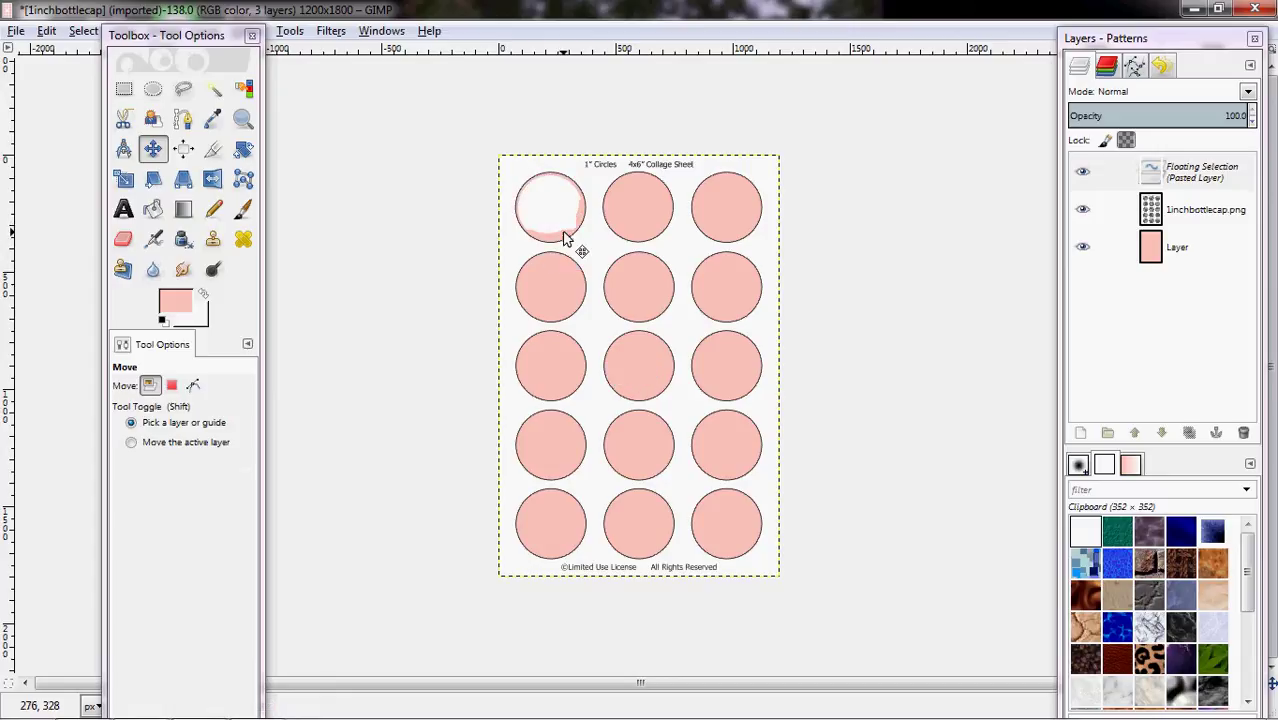
- Reduce the pasted circle's height slightly and reposition it
left_click(123, 178)
left_click(530, 242)
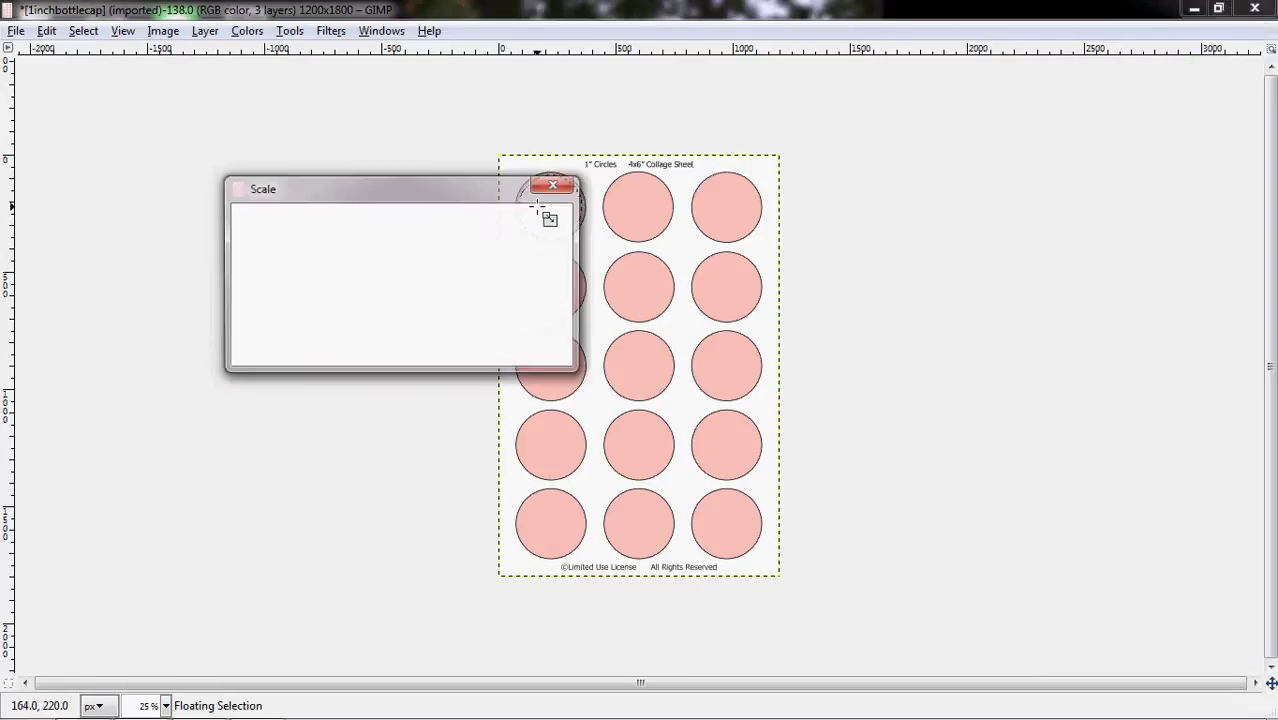
left_click(578, 238)
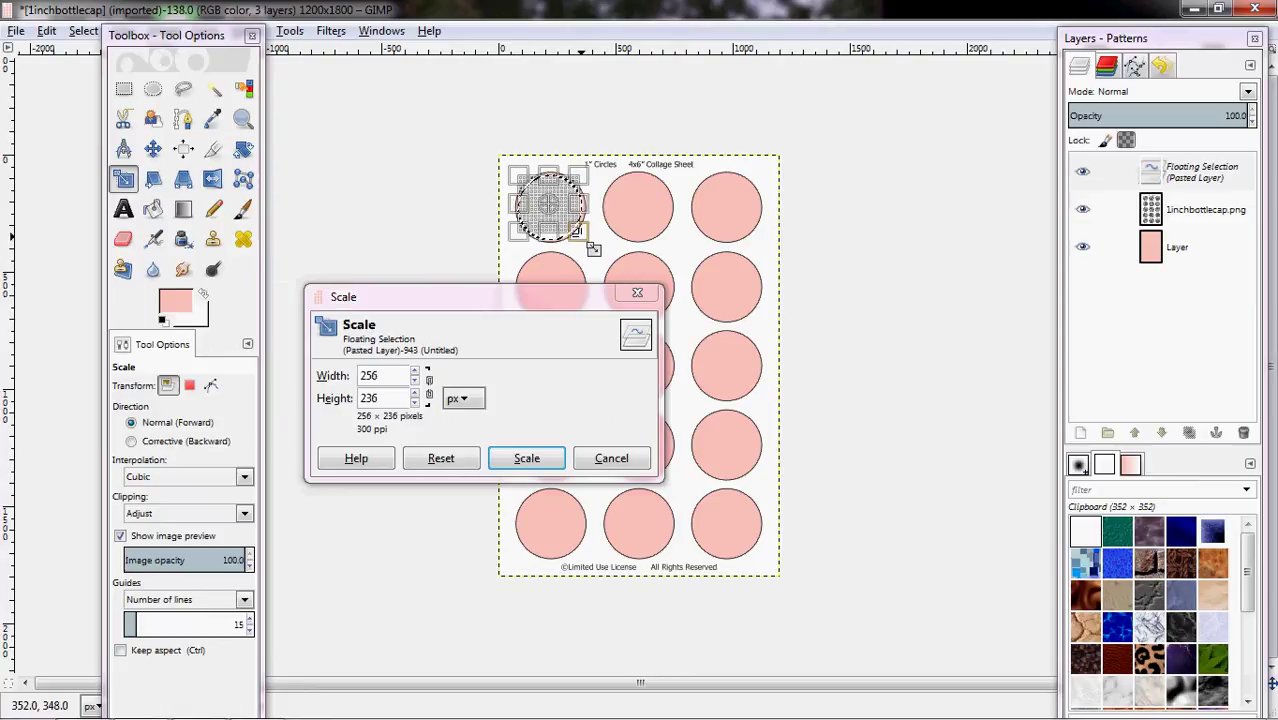
left_click(552, 458)
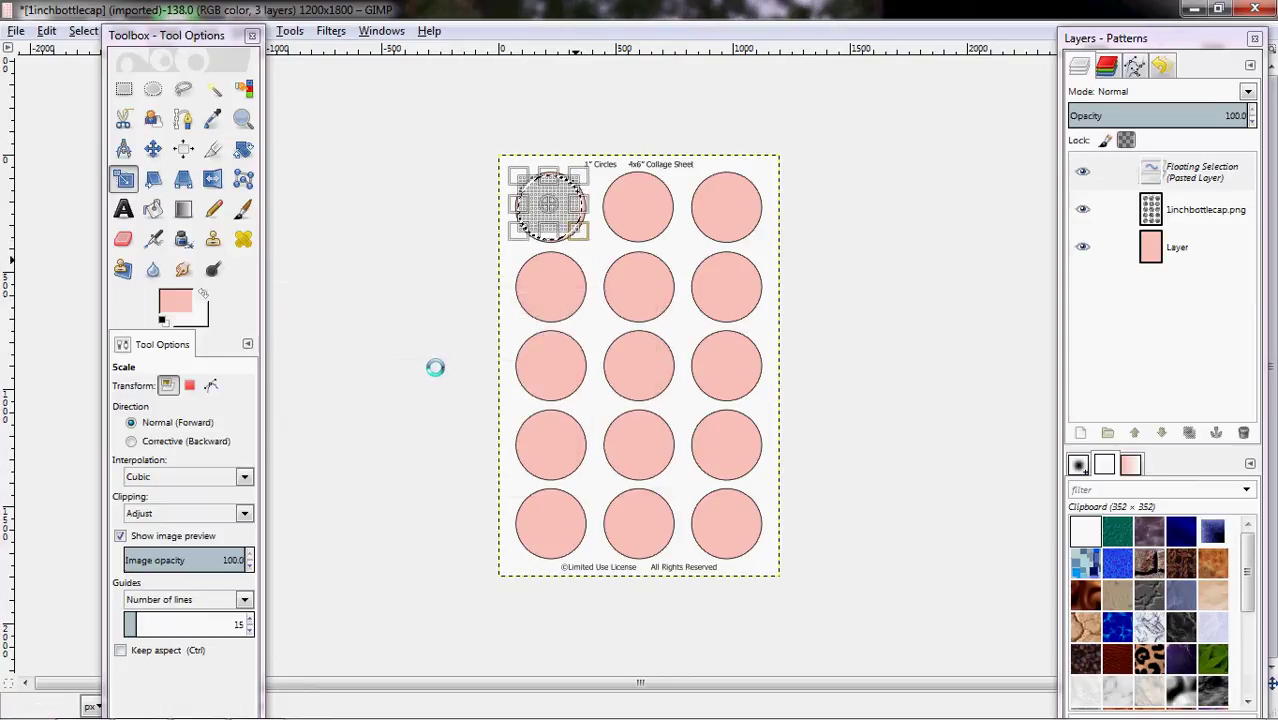
left_click(152, 148)
left_click(548, 207)
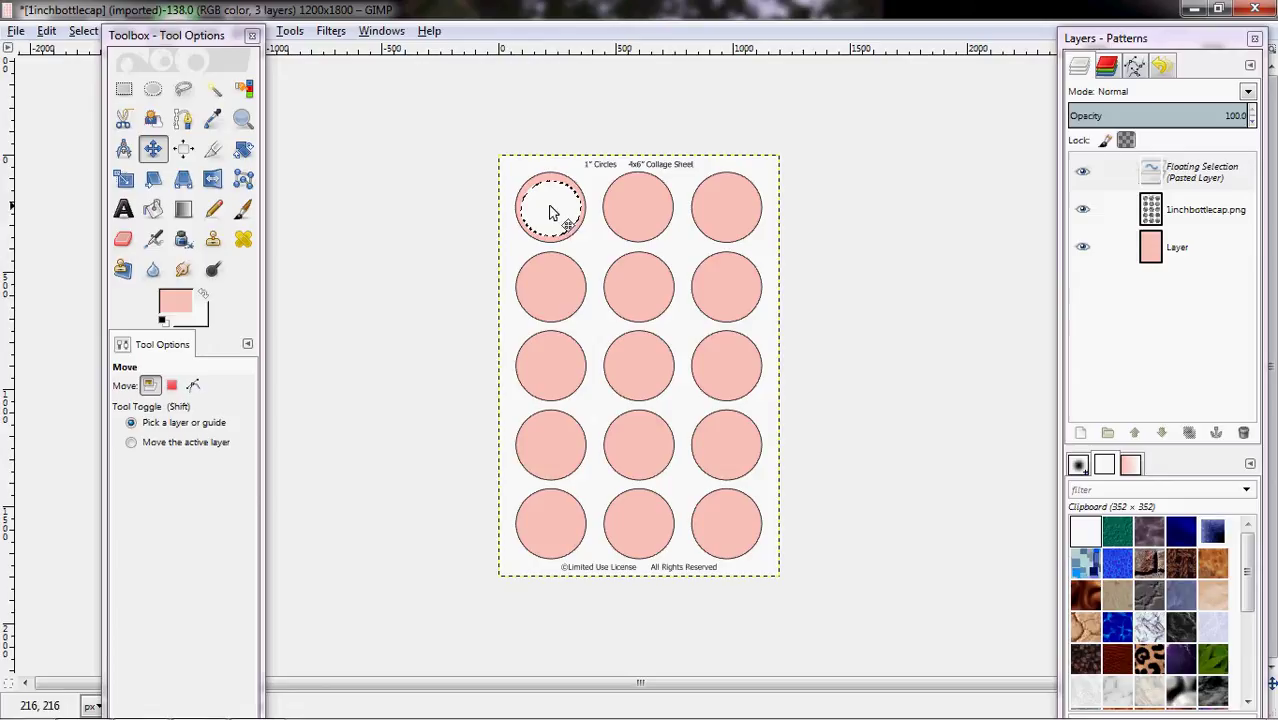
- Rescale the pasted circle to about 226×226 so a pink rim shows around it
left_click(123, 178)
left_click(551, 208)
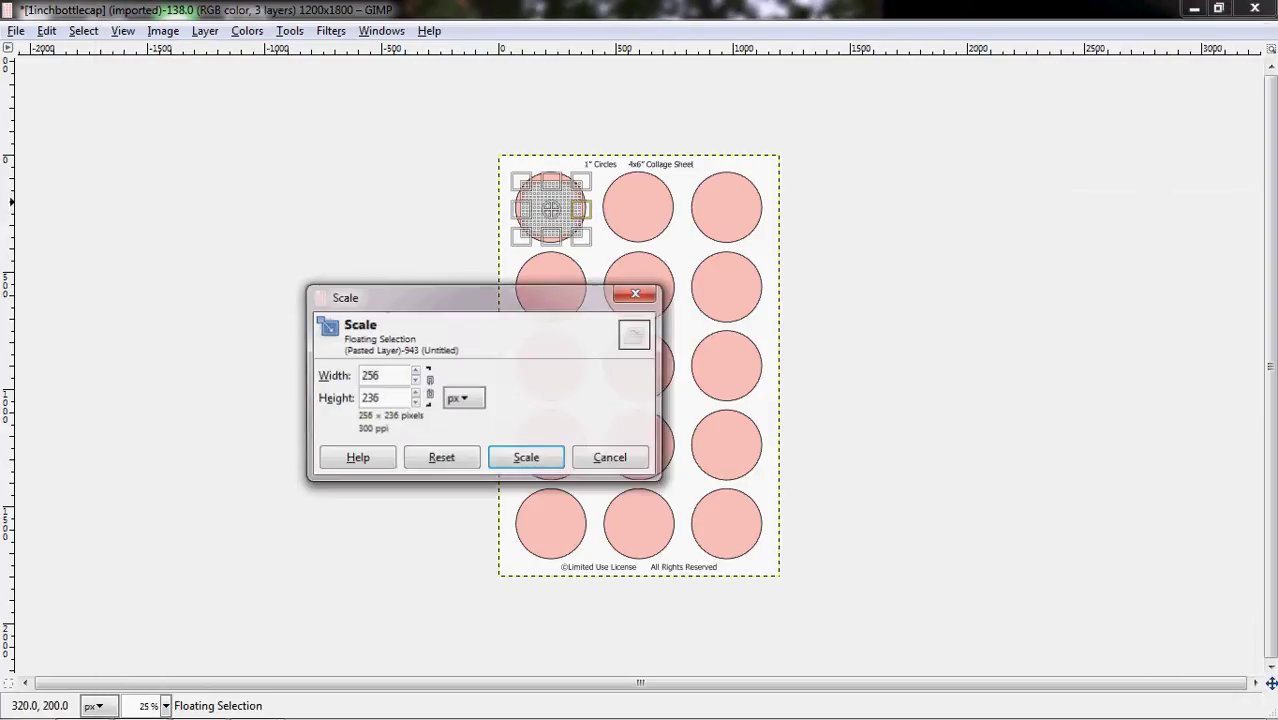
left_click_drag(580, 206, 578, 250)
left_click(526, 458)
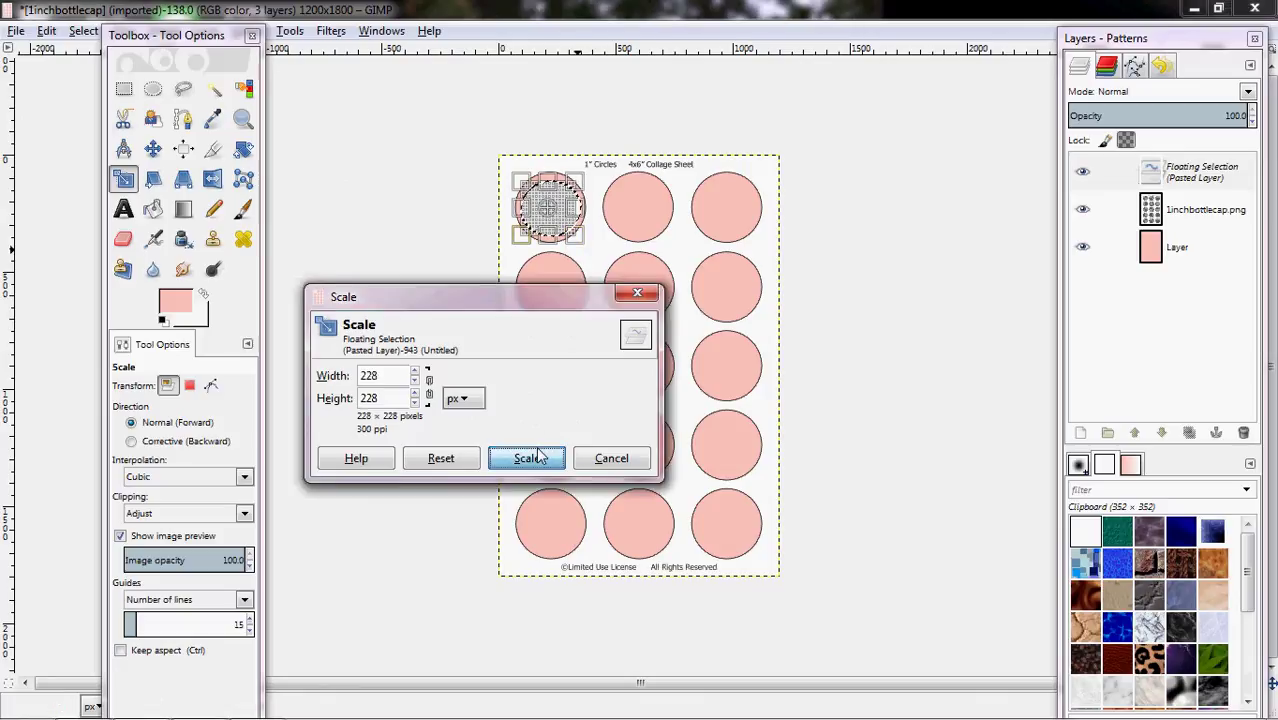
left_click(152, 148)
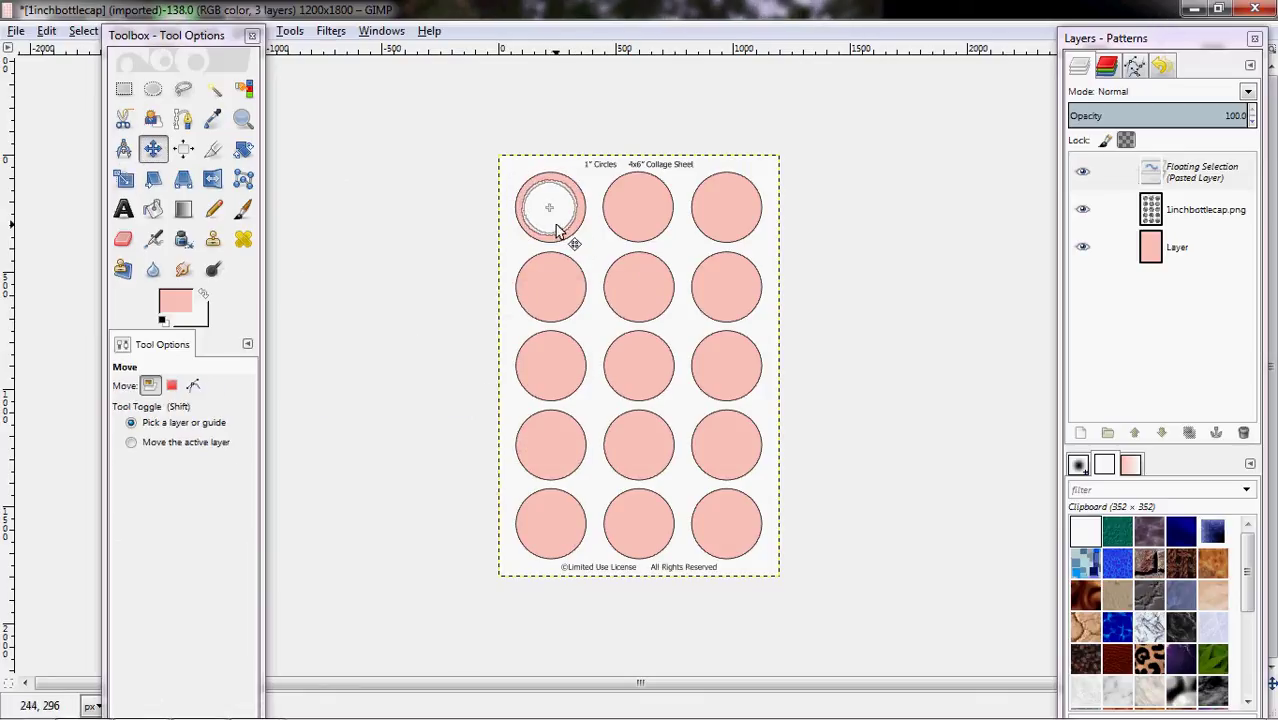
left_click_drag(165, 40, 45, 39)
- Zoom to 50%, undock the Layers panel, and nudge the white circle to centre it
left_click(166, 706)
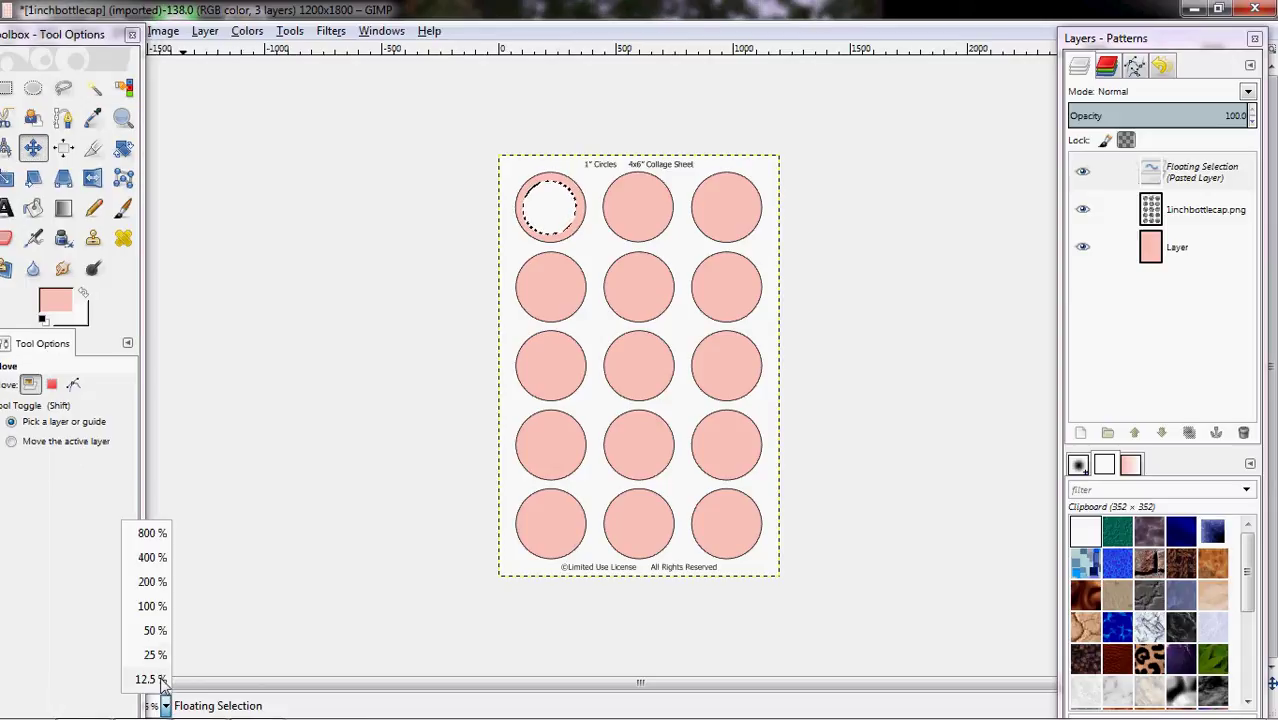
key("Escape")
left_click(158, 705)
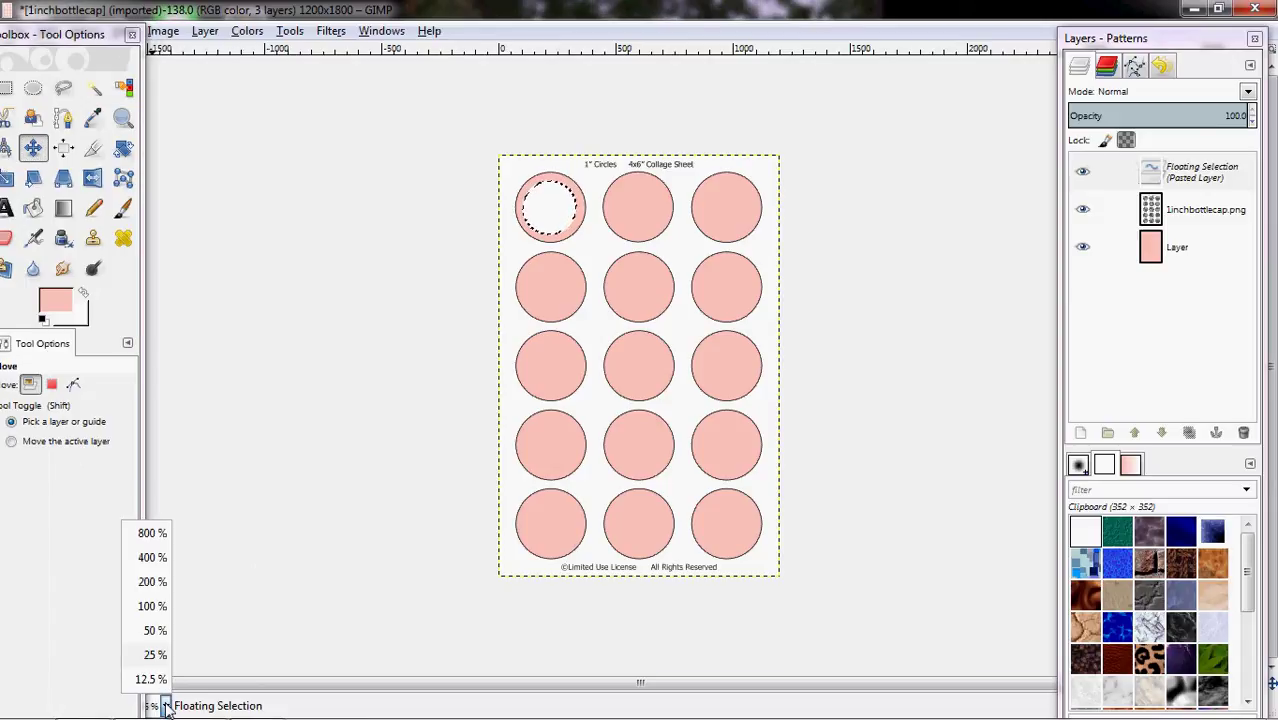
left_click(158, 630)
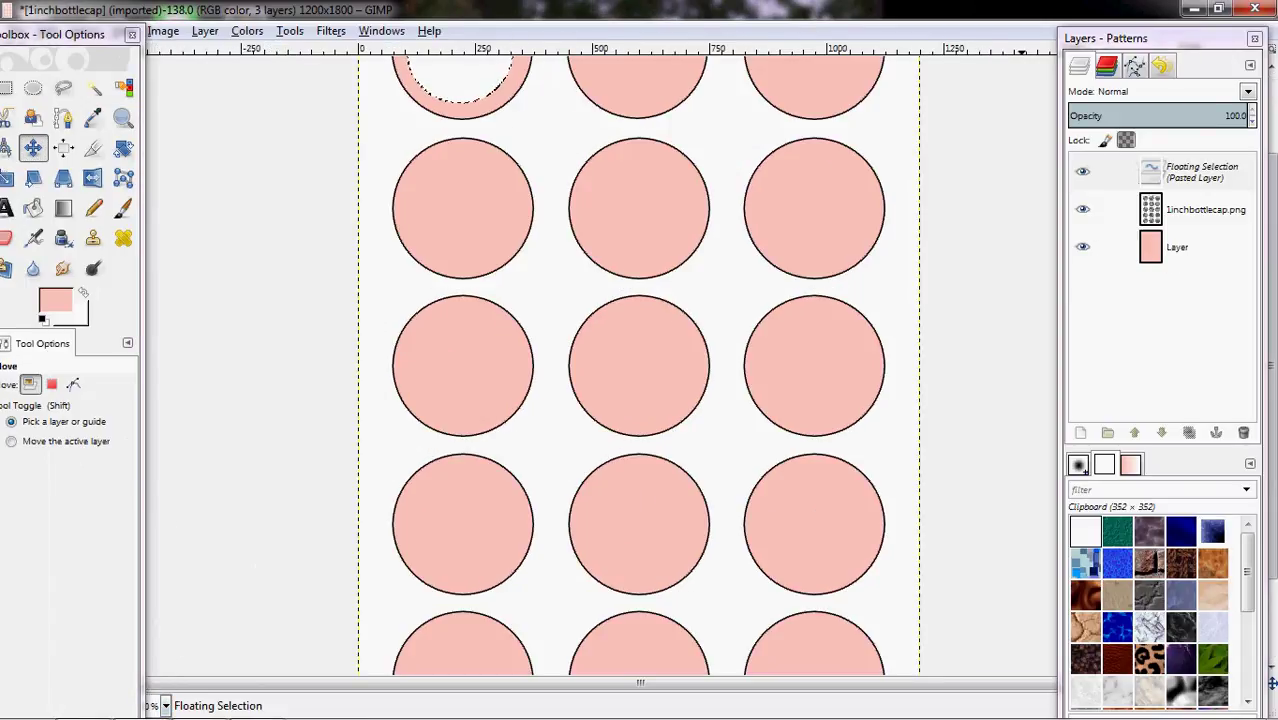
double_click(1198, 30)
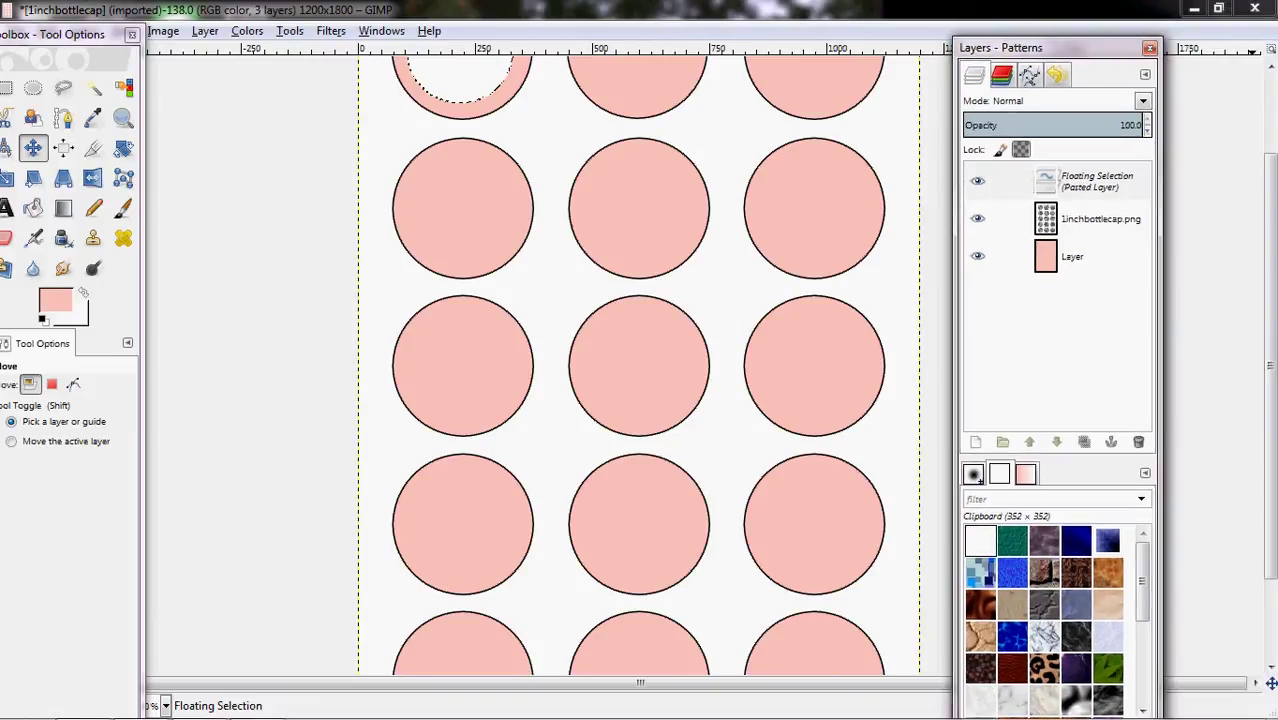
scroll(1272, 237, "up", 3)
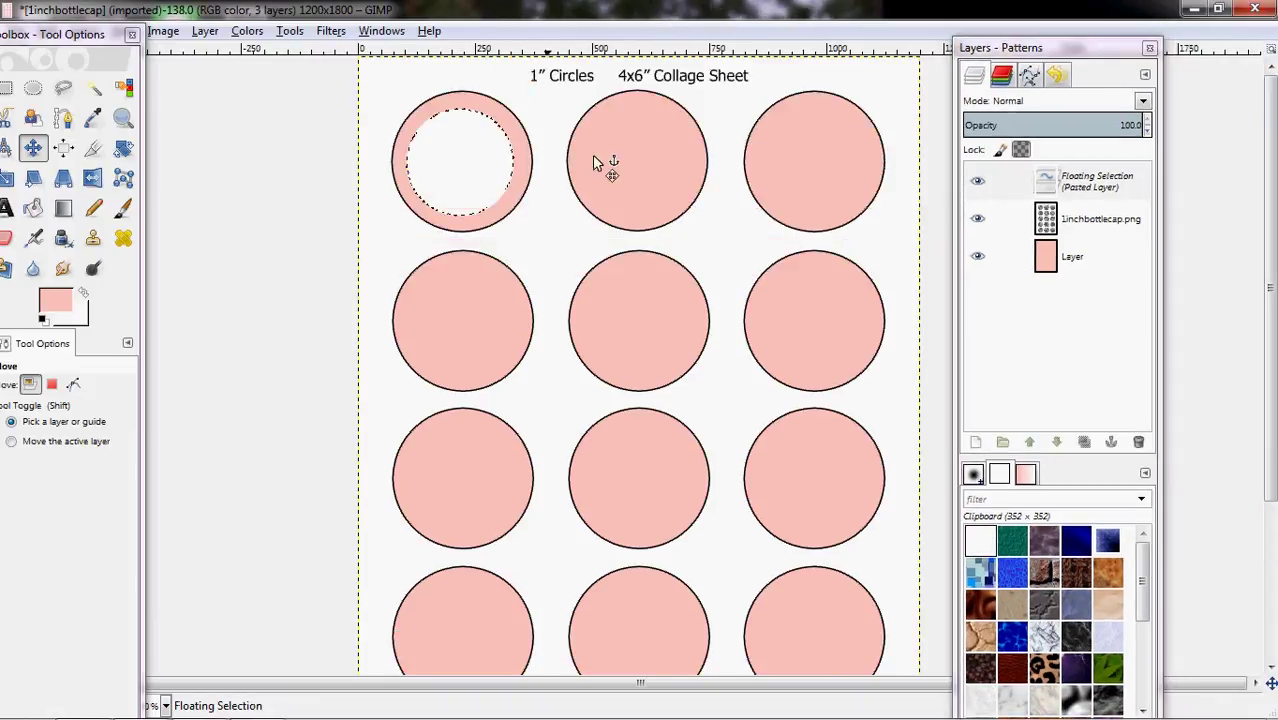
left_click_drag(463, 160, 460, 156)
- Copy the white circle and place copies in the other circles of the top three rows
key("ctrl+c")
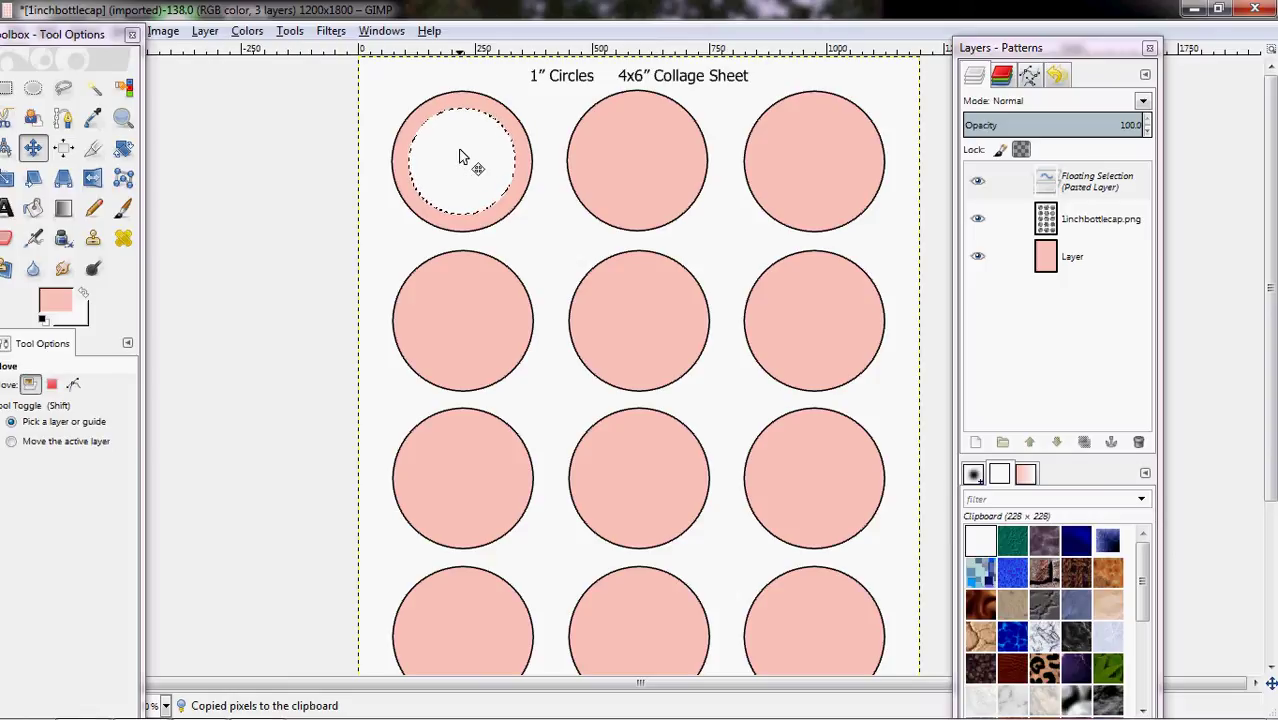
key("shift+m")
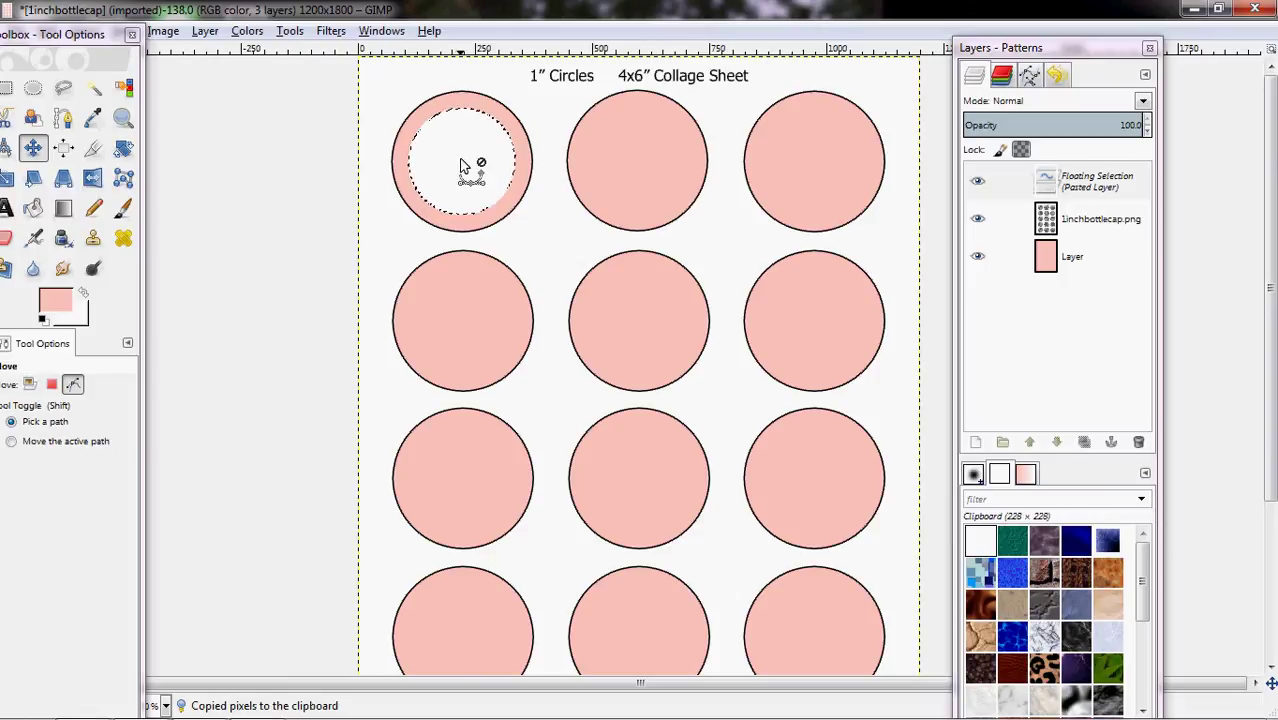
key("shift+m")
left_click_drag(461, 166, 638, 160)
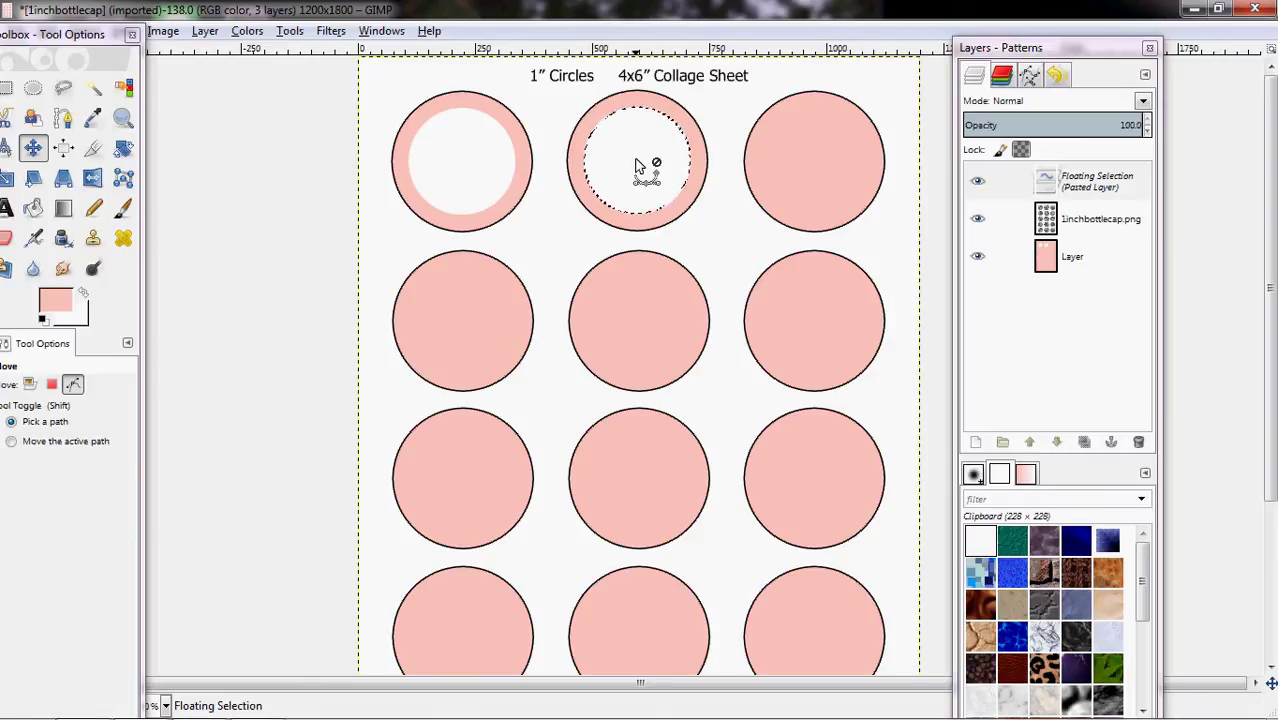
left_click_drag(640, 168, 819, 599)
left_click(641, 484)
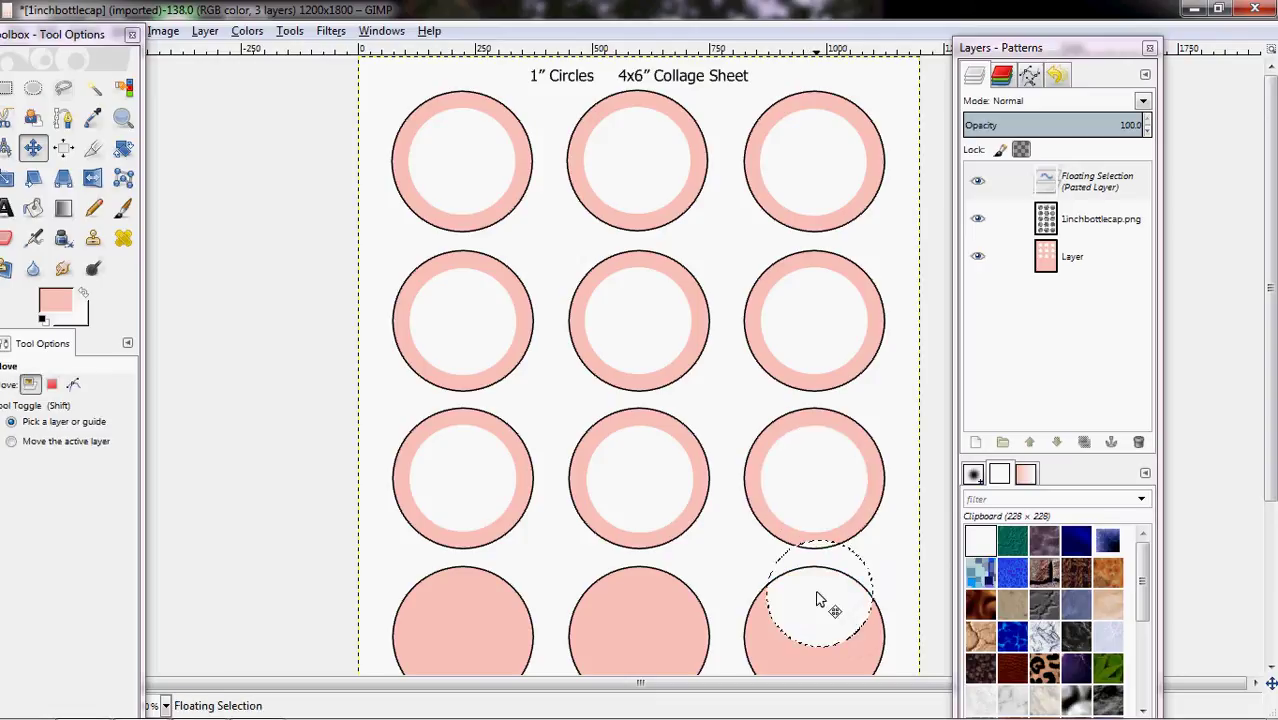
- Place the white circle in the right circle of the fourth row
scroll(850, 505, "down", 5)
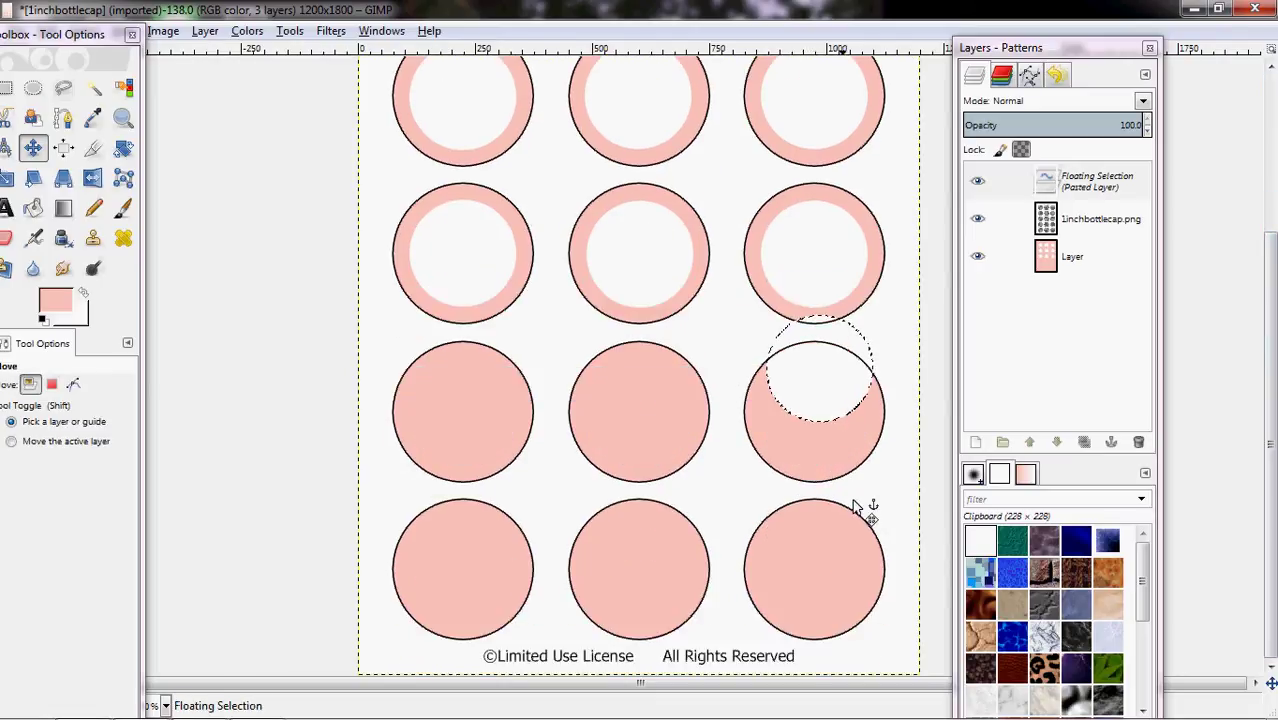
left_click_drag(817, 381, 812, 572)
- Anchor the floating white circle into its layer and bring the tool panel back on screen
left_click(708, 489)
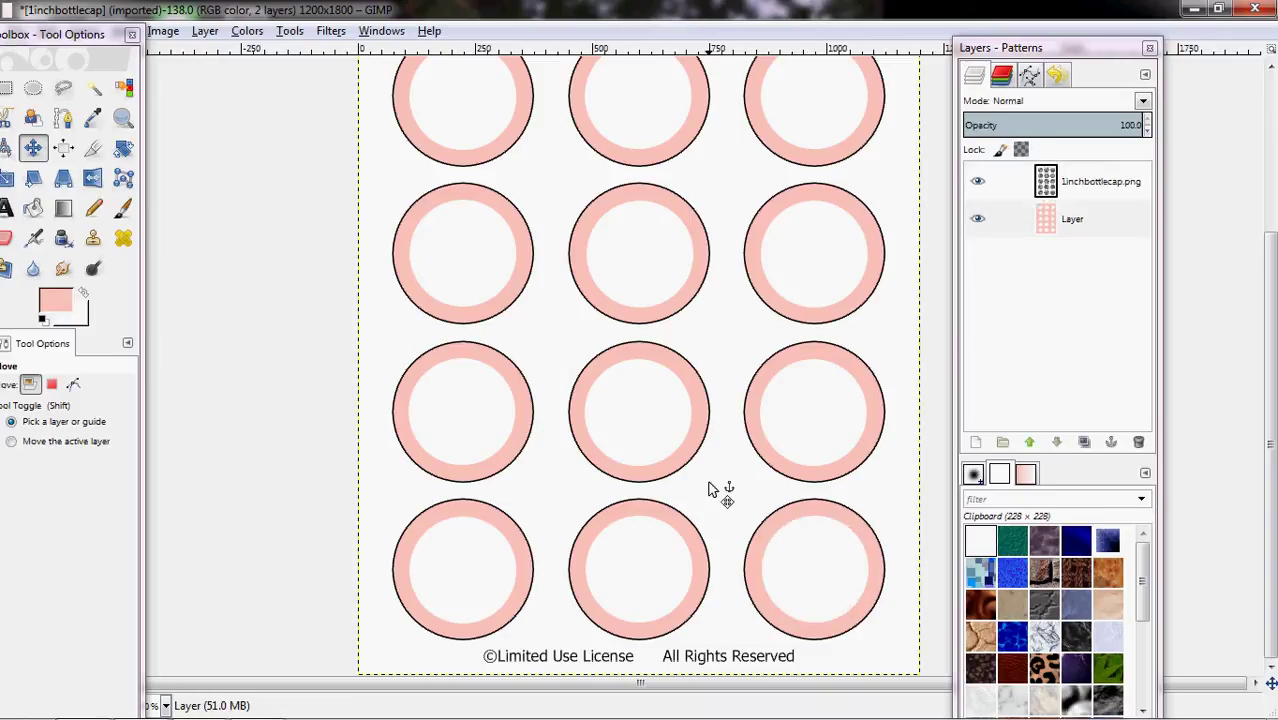
scroll(1272, 345, "up", 5)
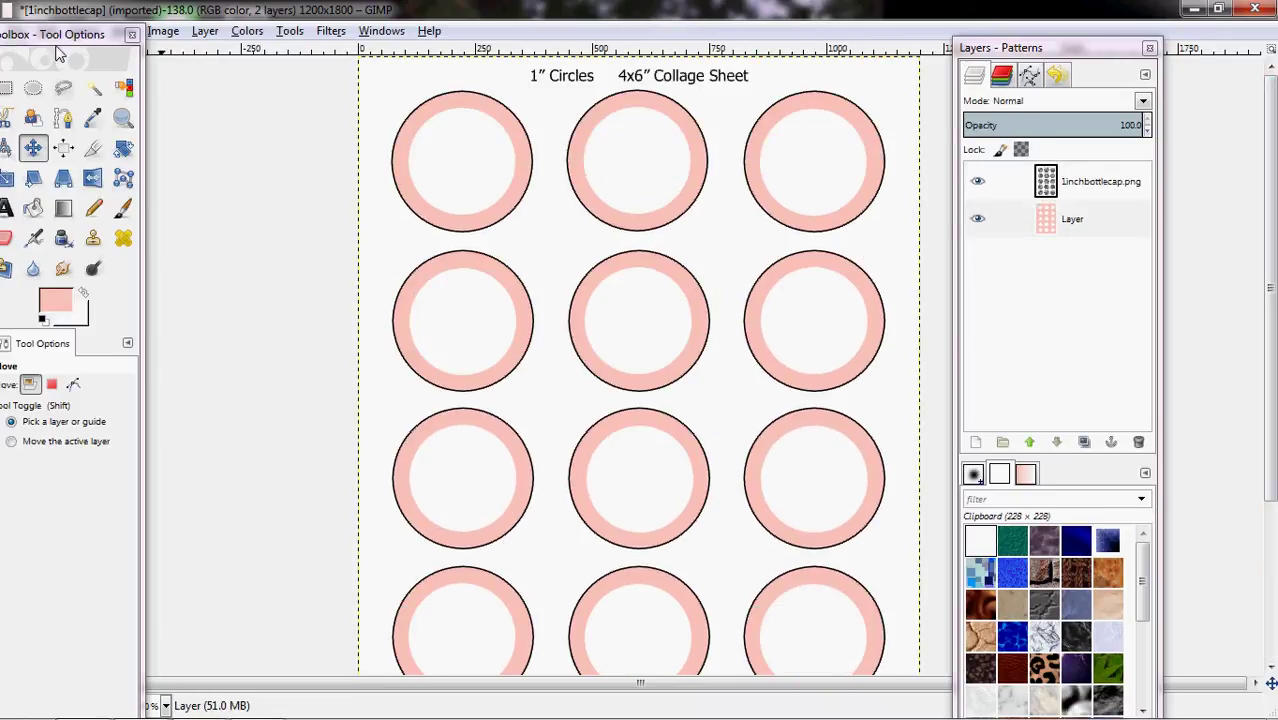
left_click_drag(55, 36, 99, 61)
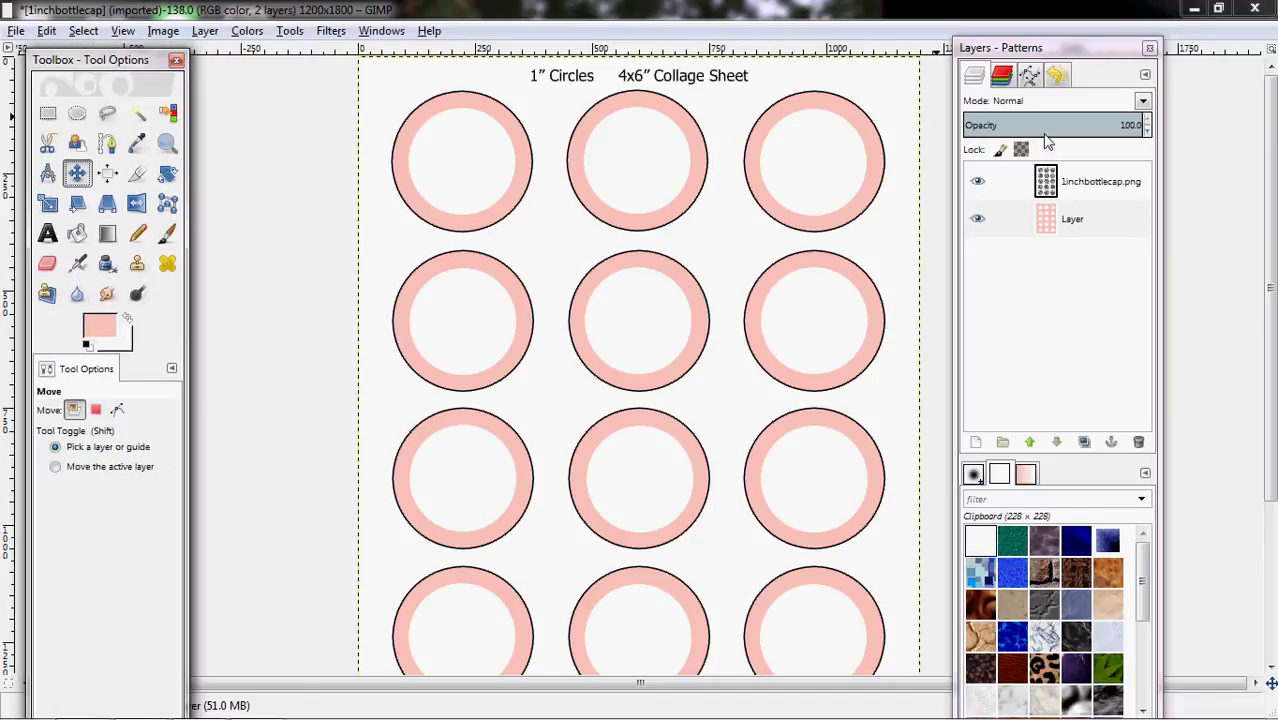
- Add transparent Layer #1 between 1inchbottlecap.png and the pink Layer
right_click(1080, 182)
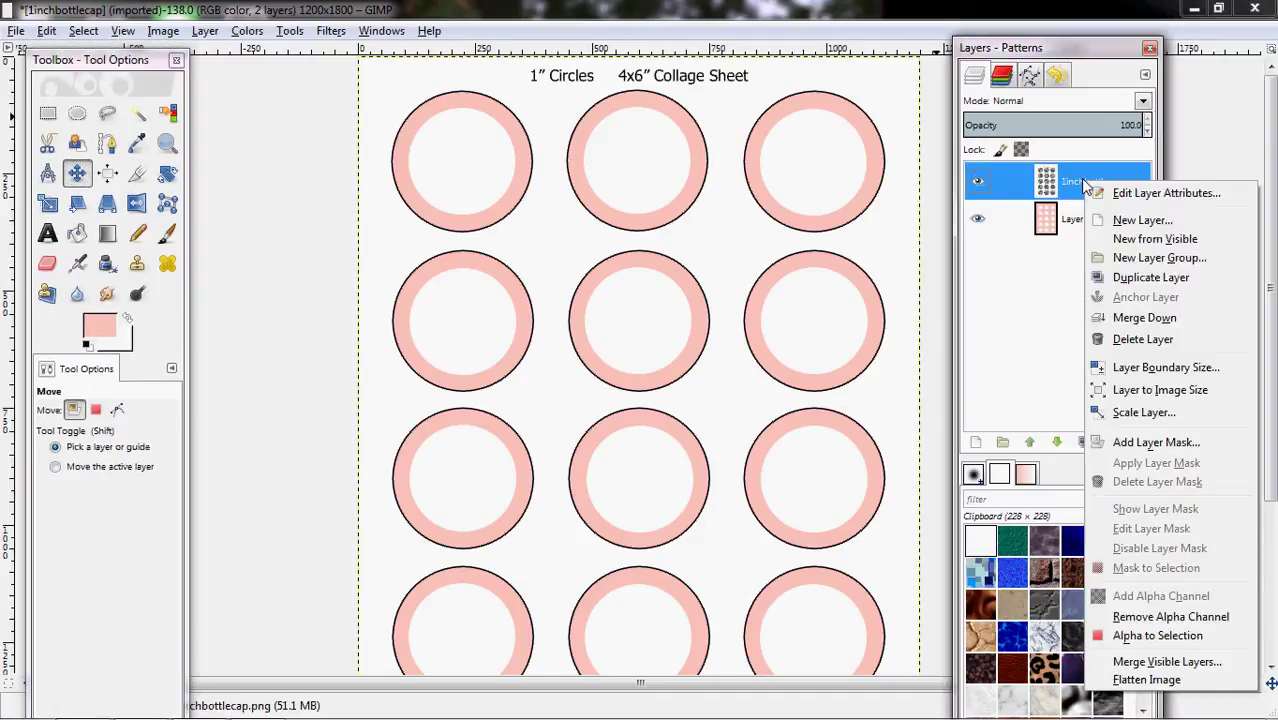
left_click(1112, 220)
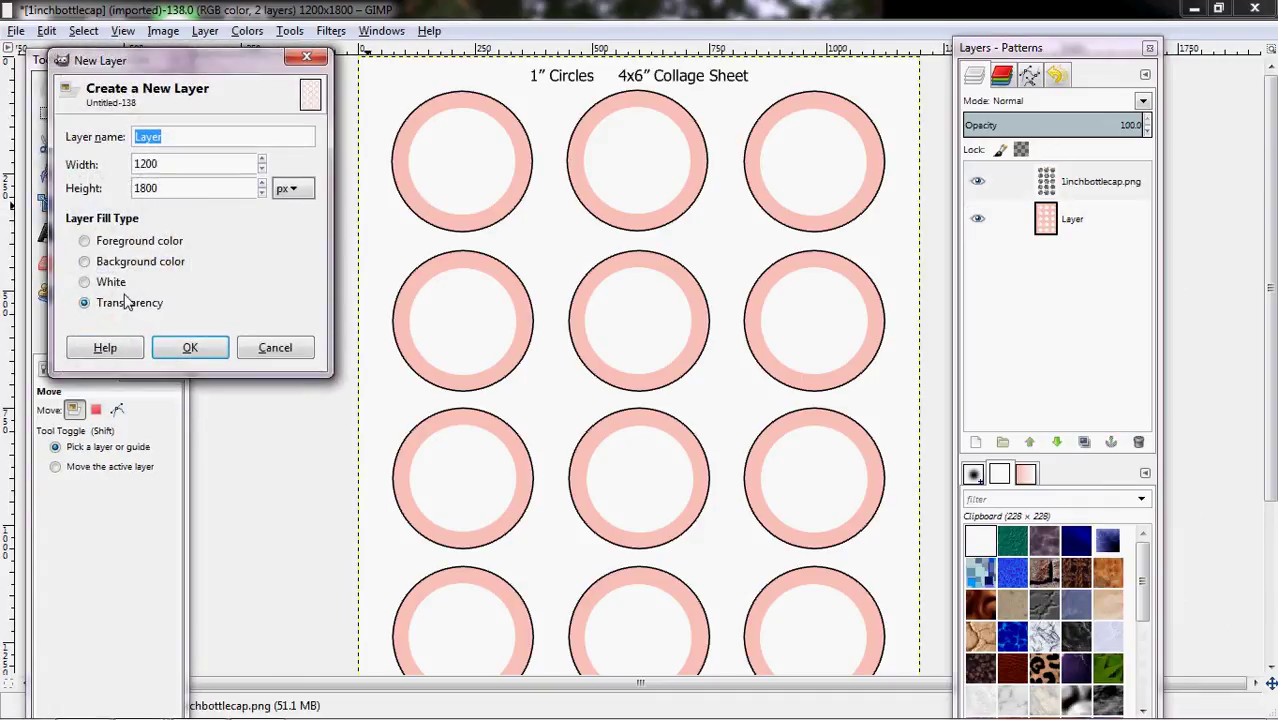
left_click(188, 347)
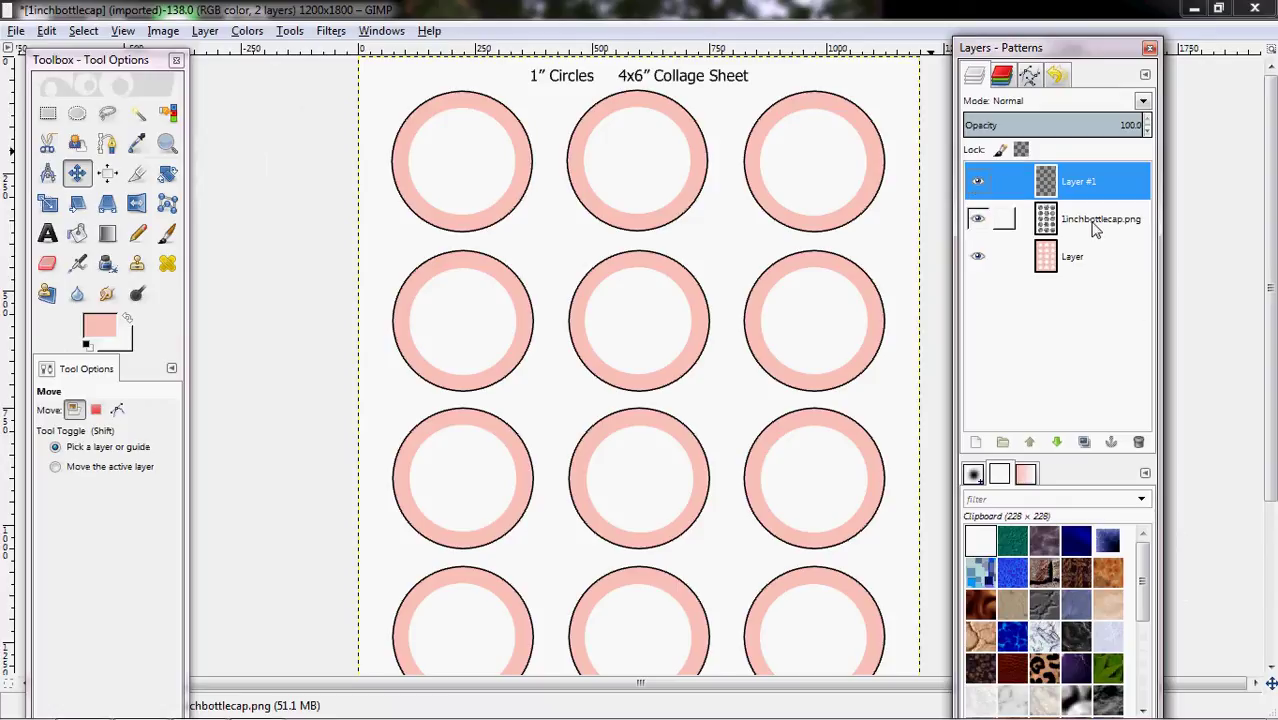
left_click(1057, 442)
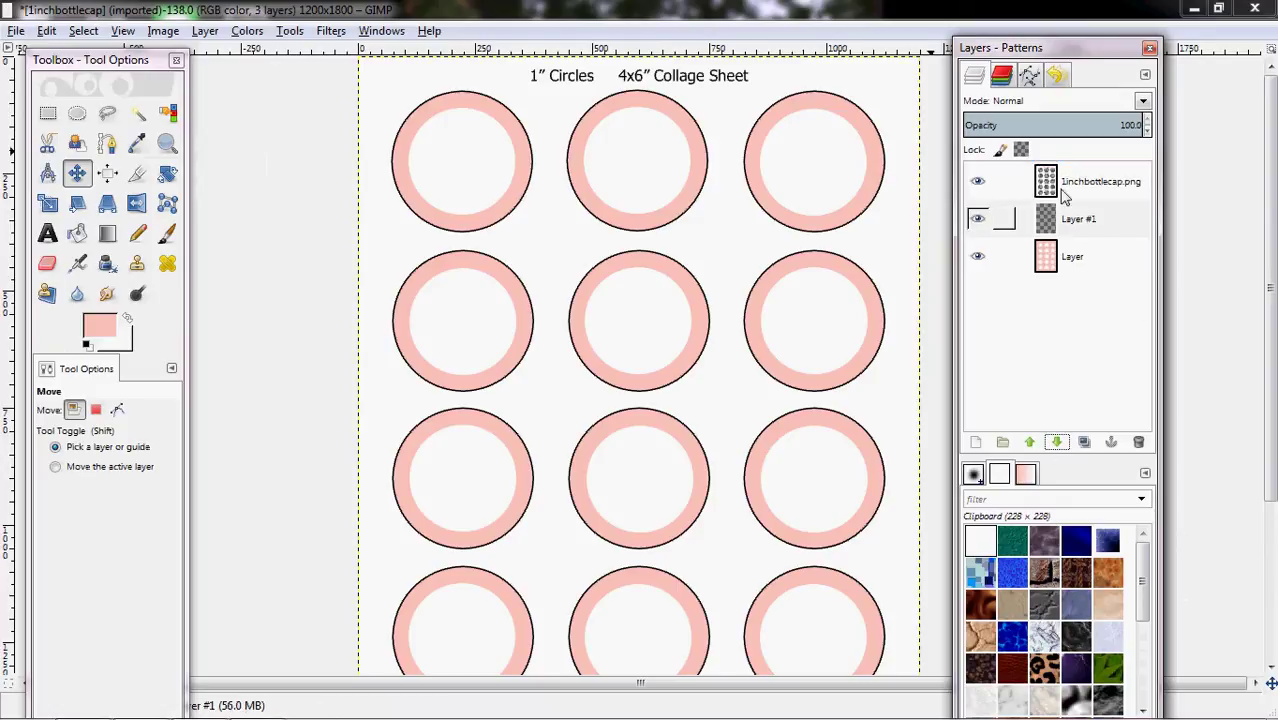
left_click(1070, 258)
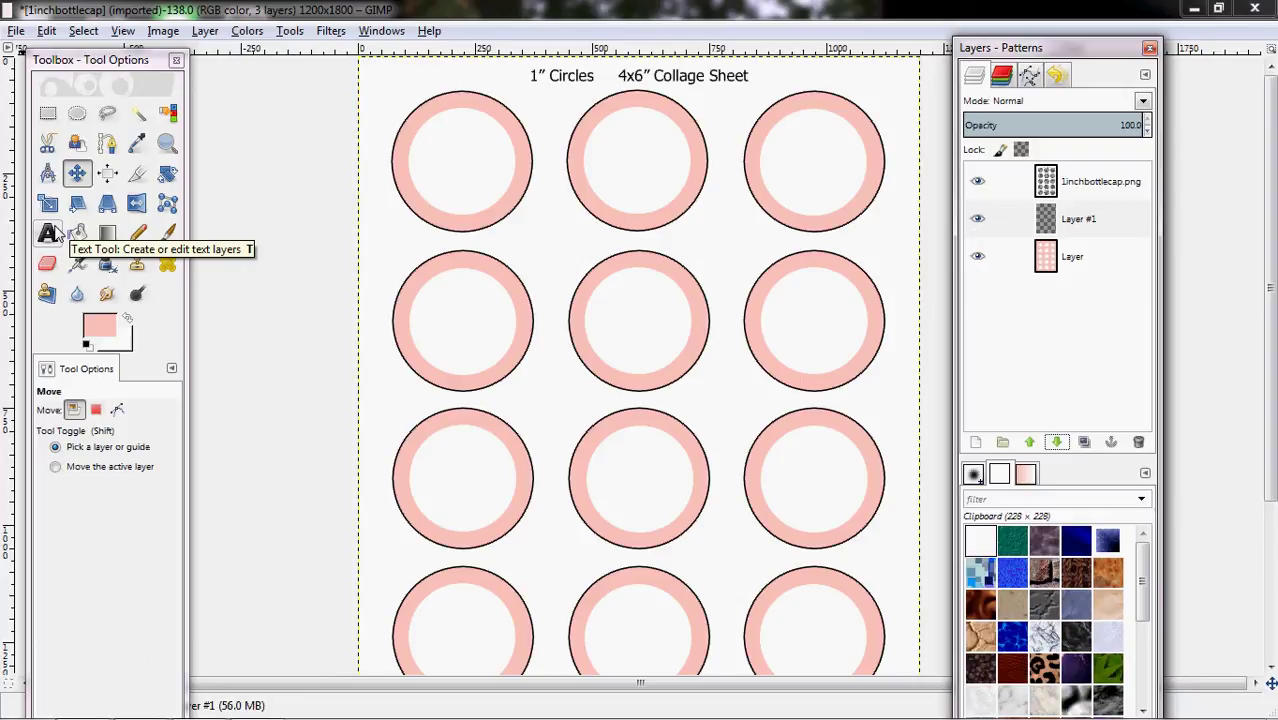
- Pick the Text tool with white as the text colour
left_click(56, 231)
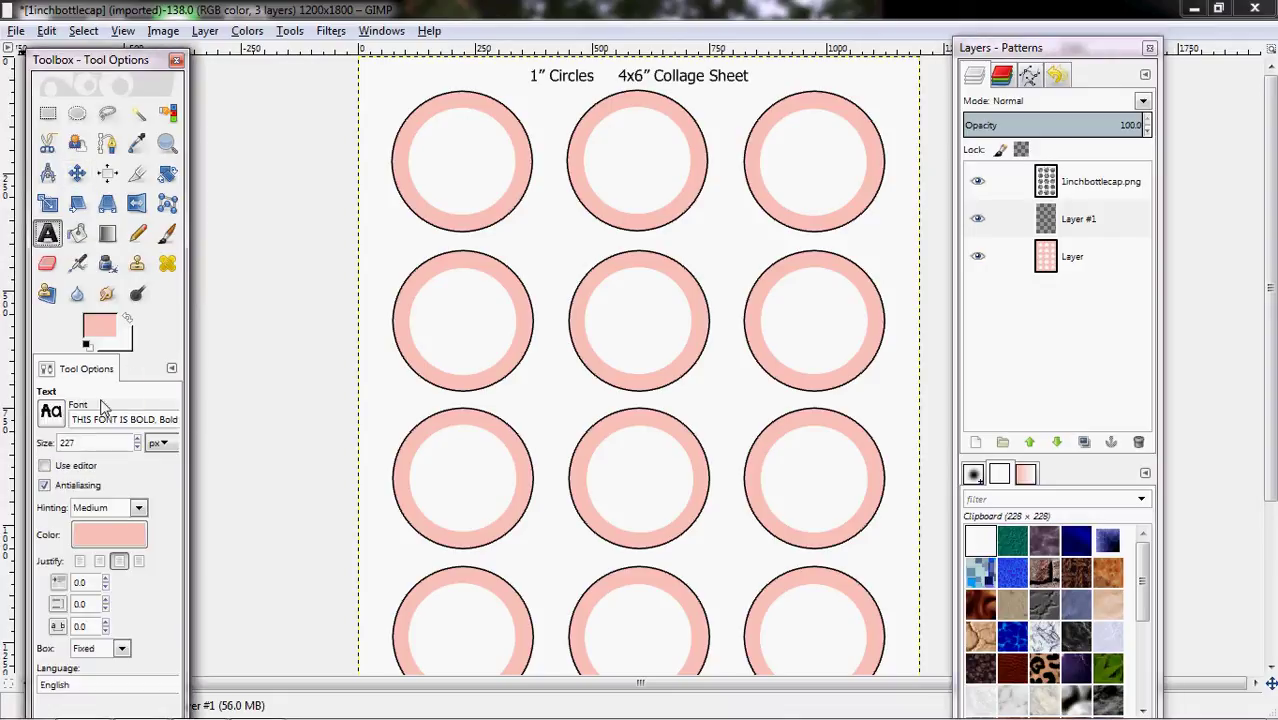
left_click(127, 320)
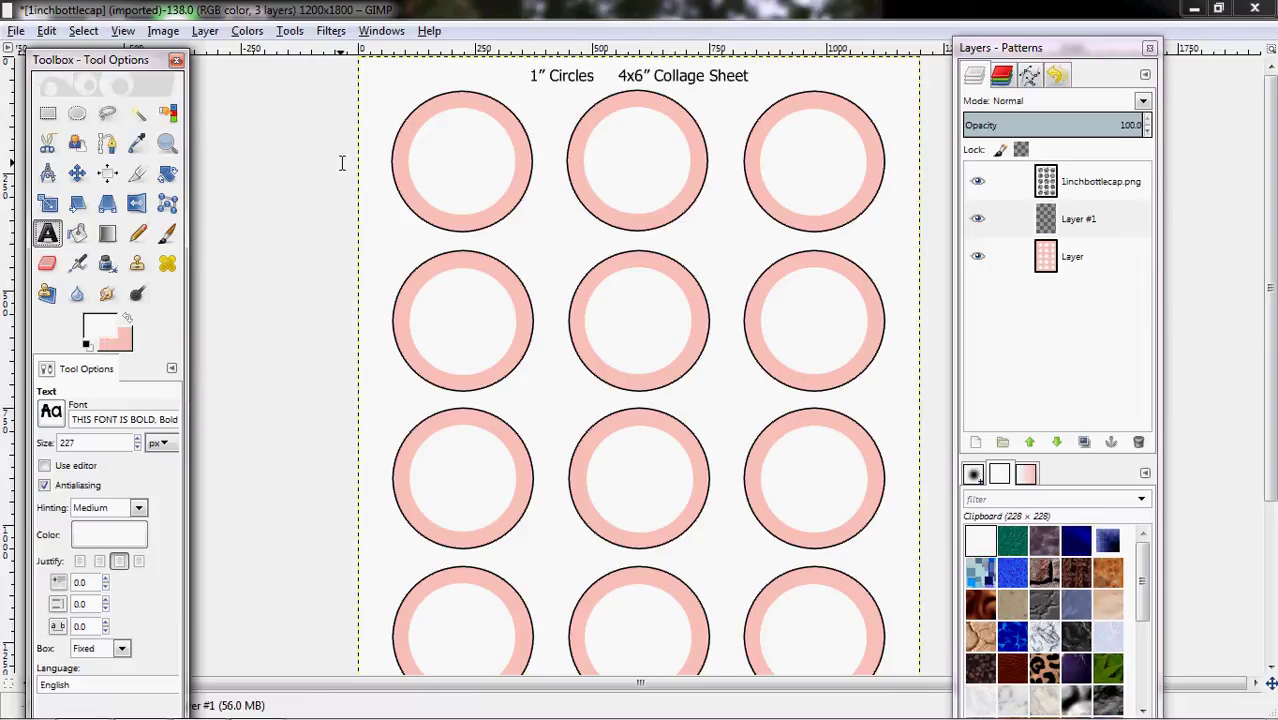
left_click(371, 66)
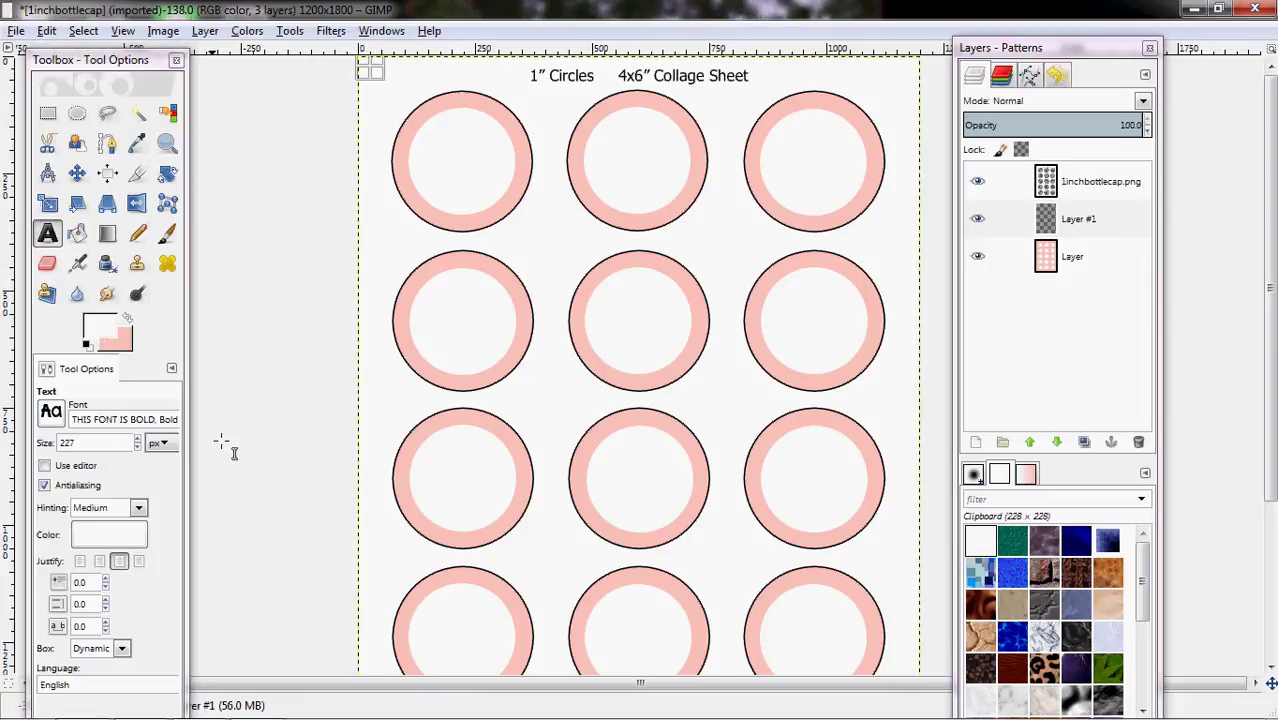
- Zoom to 25% and drag a 1164×1740 text box across the whole sheet
left_click_drag(88, 62, 38, 62)
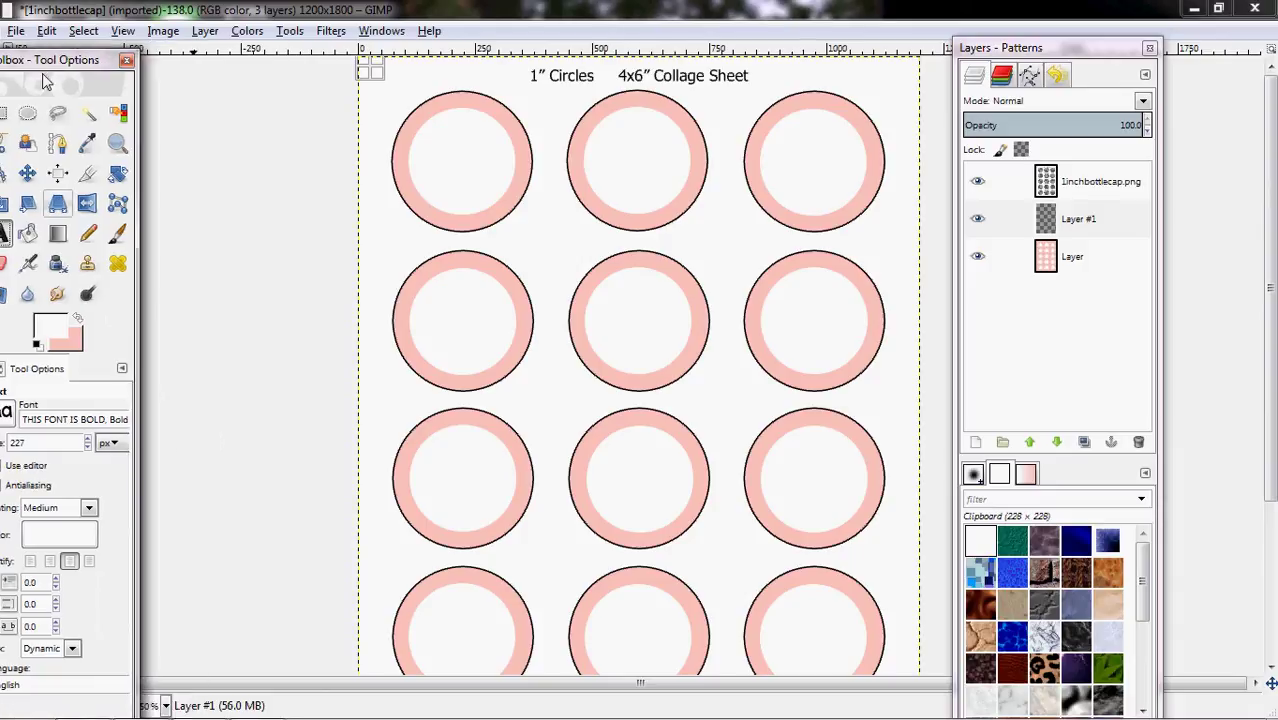
left_click(165, 706)
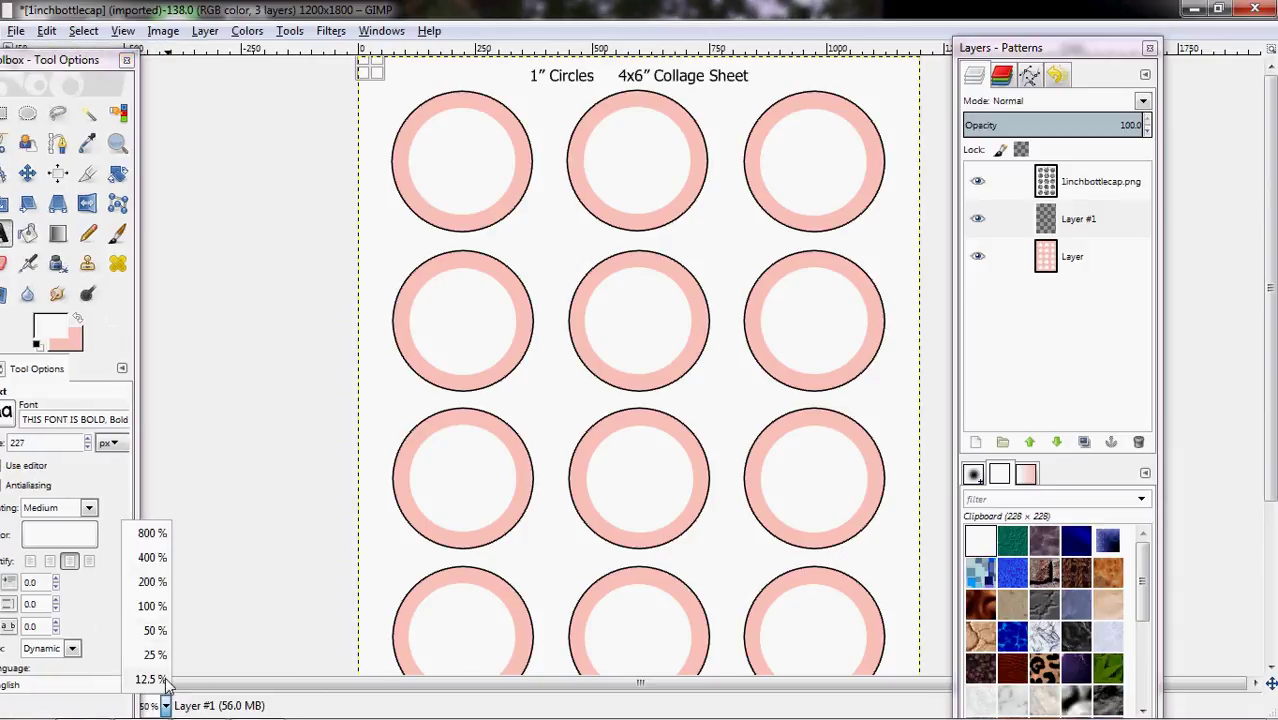
left_click(140, 656)
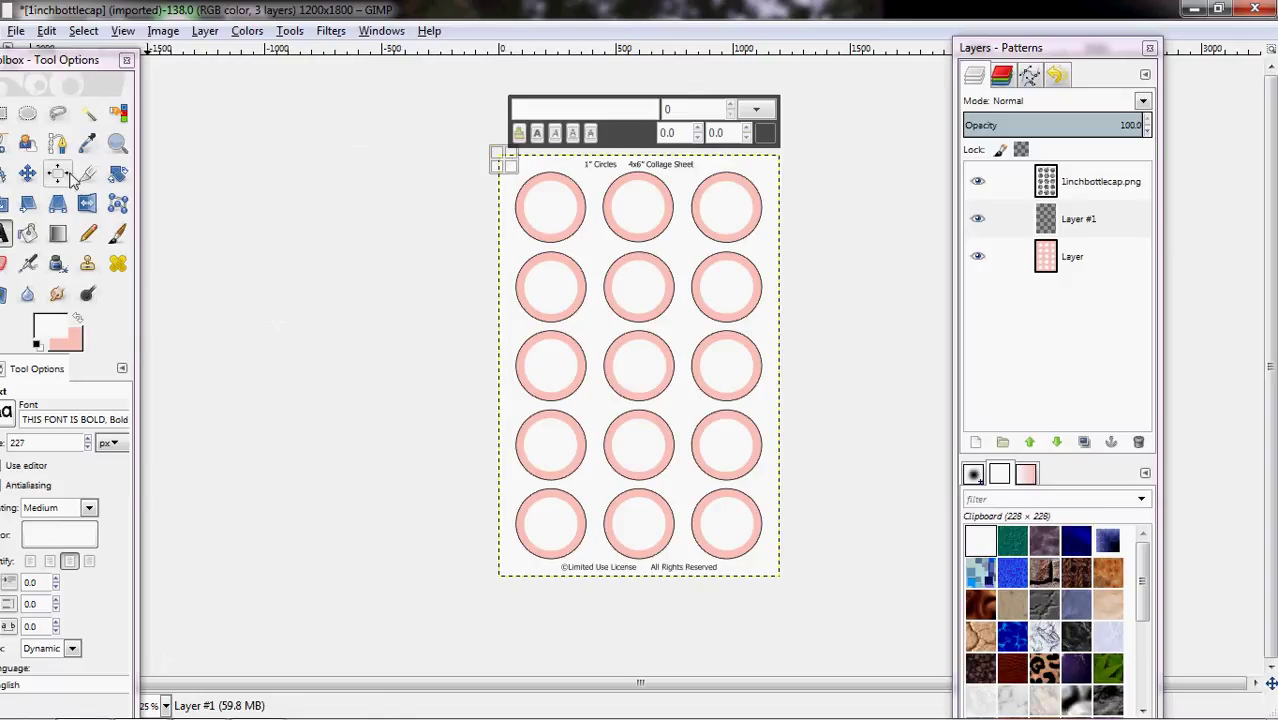
left_click_drag(62, 66, 90, 54)
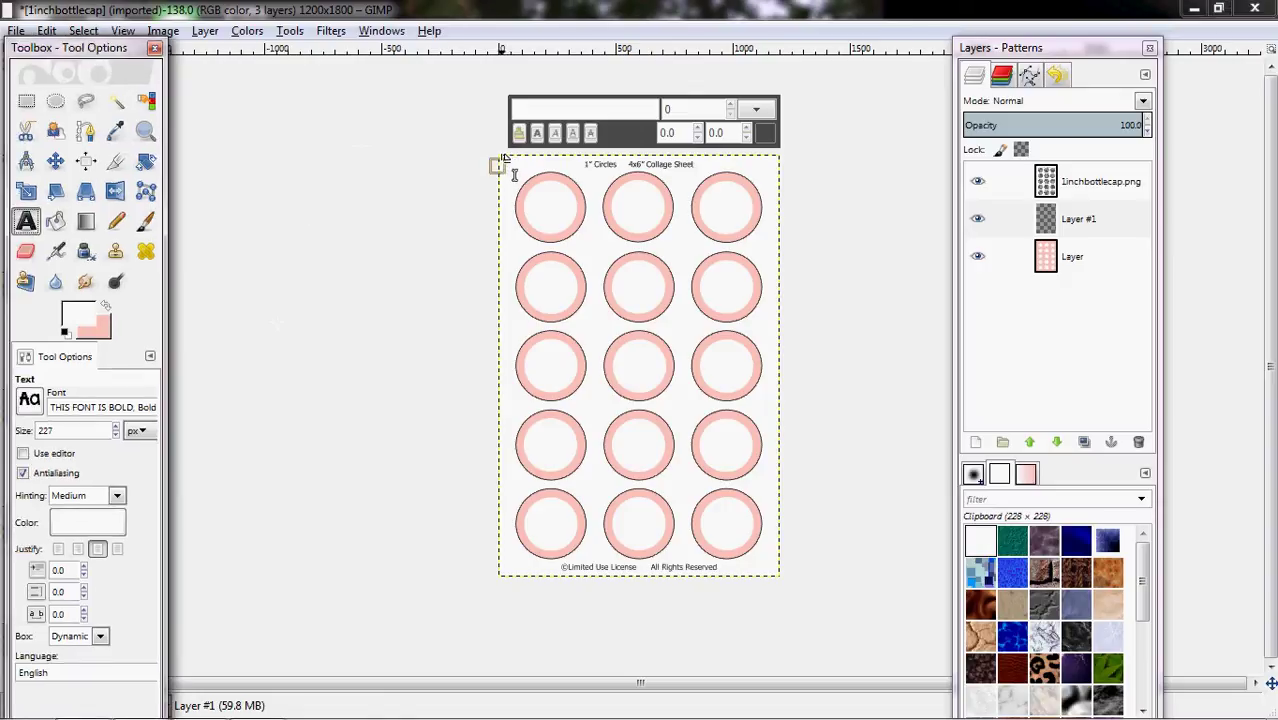
left_click_drag(505, 158, 779, 566)
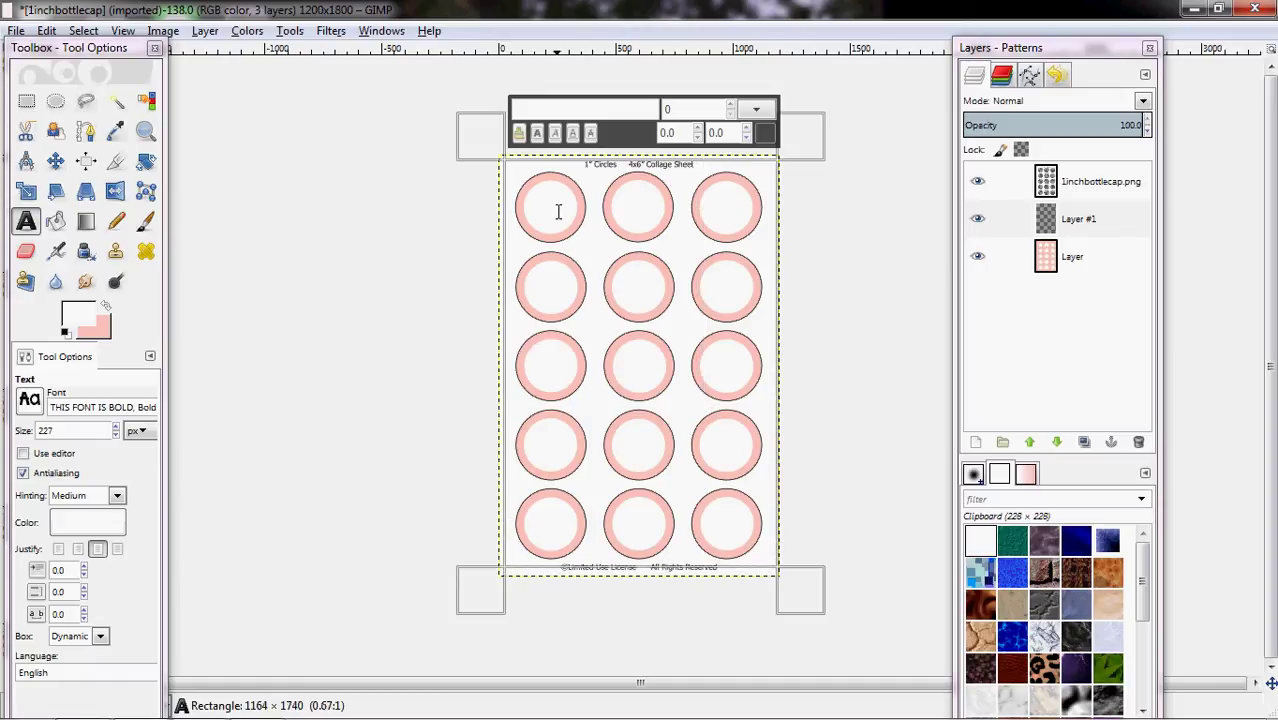
- Type 'Do Not Copy' and reduce the text size to 128
type("D")
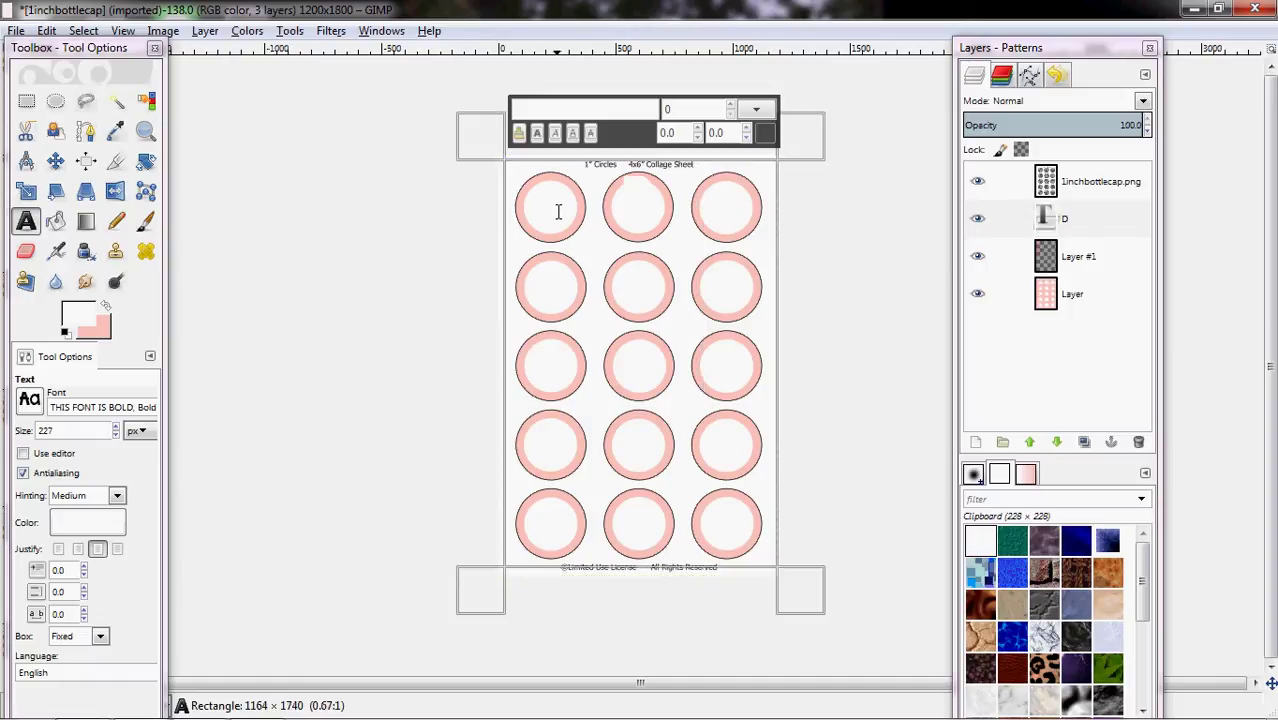
type("o Not Copy")
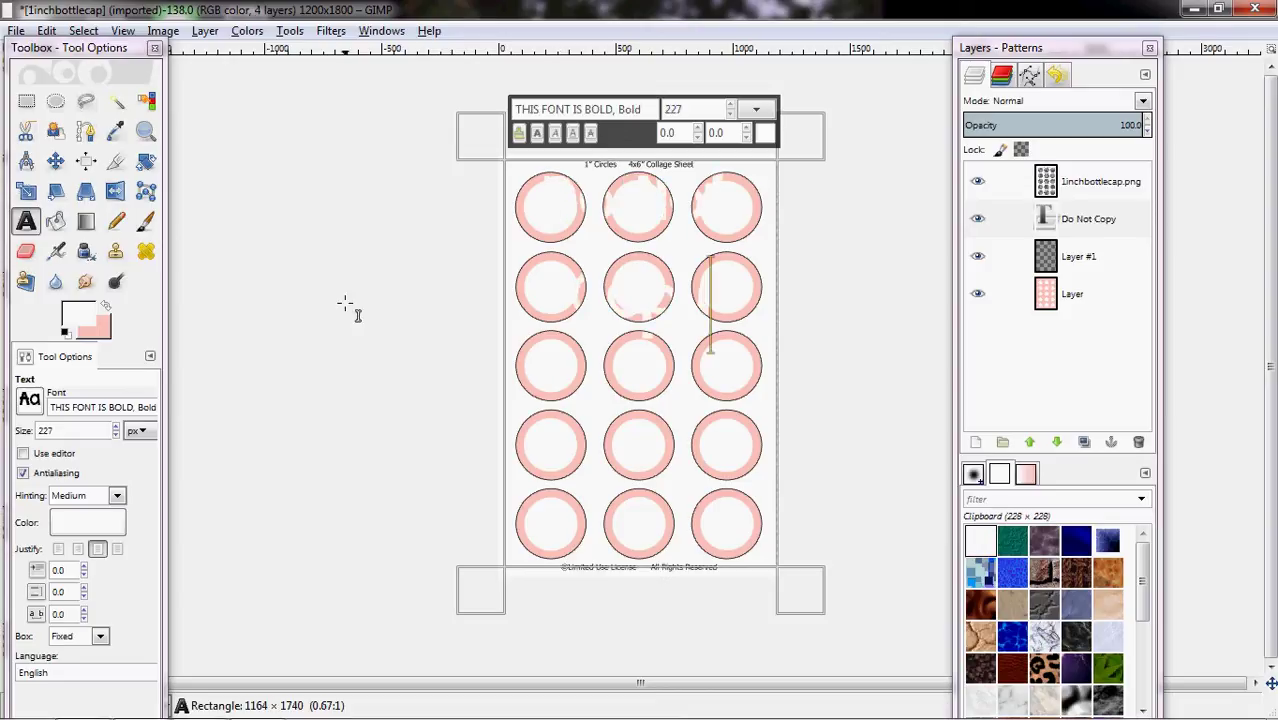
left_click(116, 435)
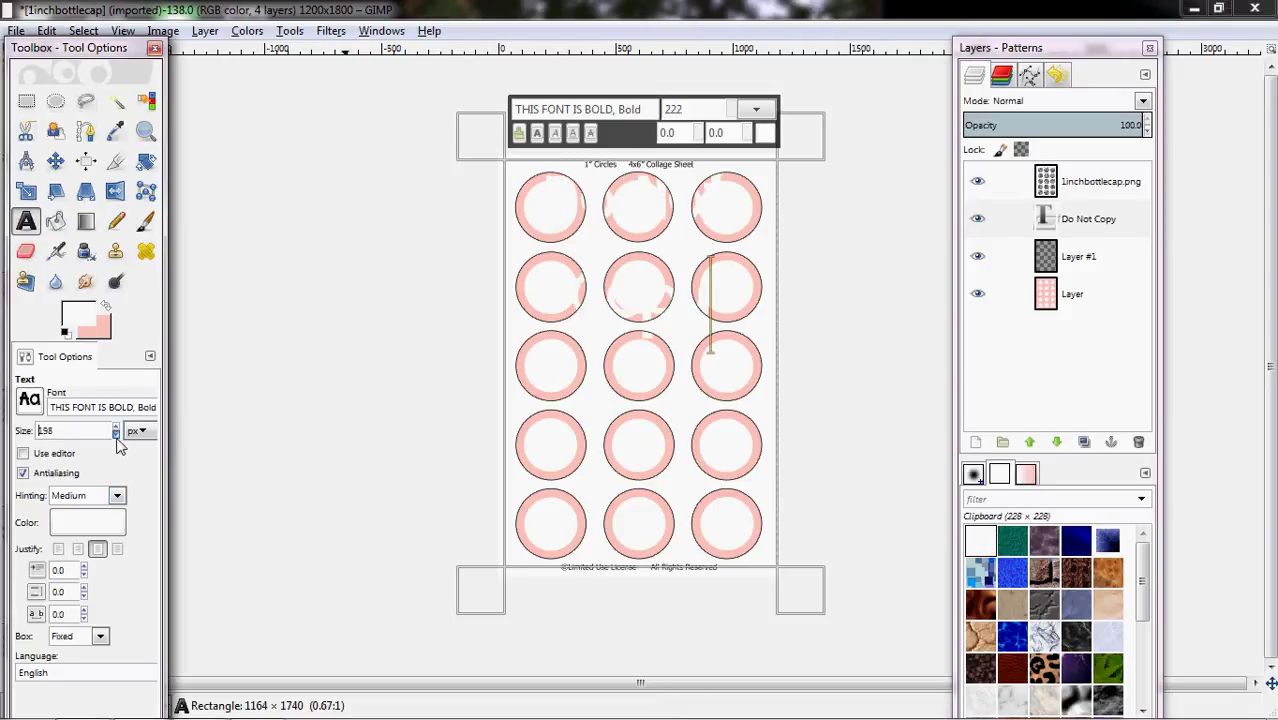
left_click(116, 435)
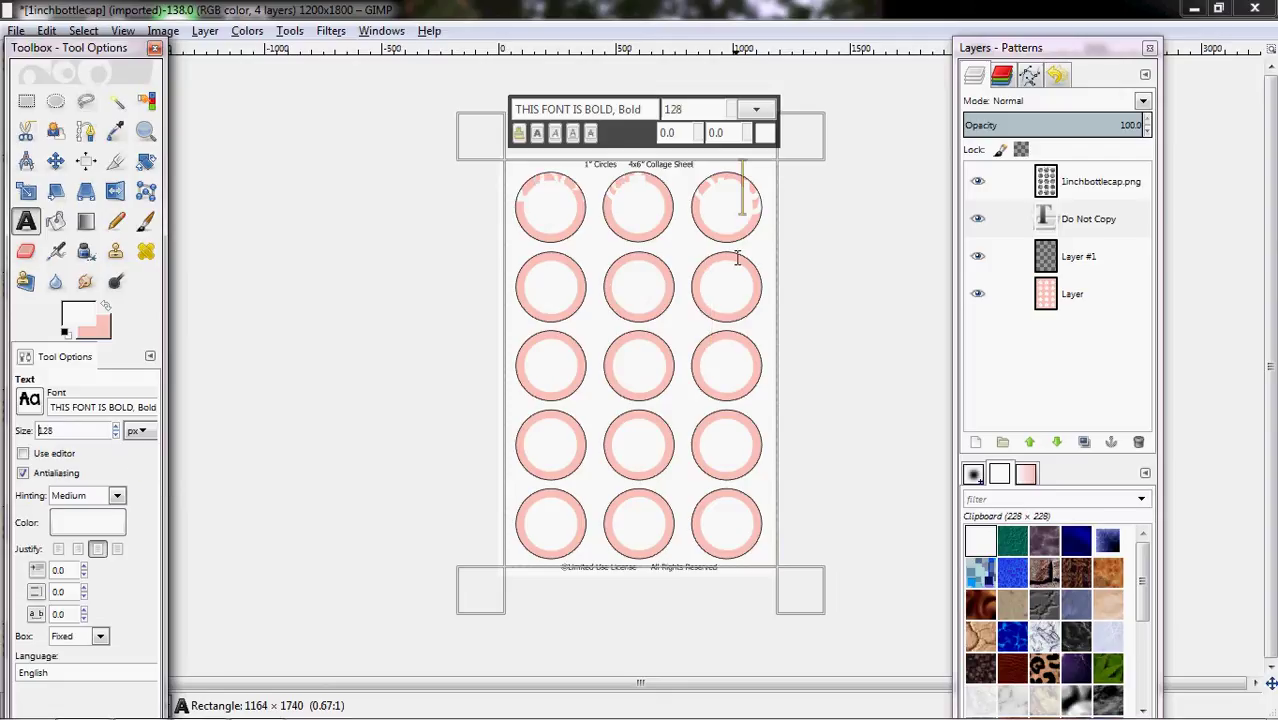
- Repeat 'Do Not Copy' line after line by pasting and adding new lines down the sheet
left_click(765, 193)
left_click(752, 190)
left_click_drag(742, 190, 540, 185)
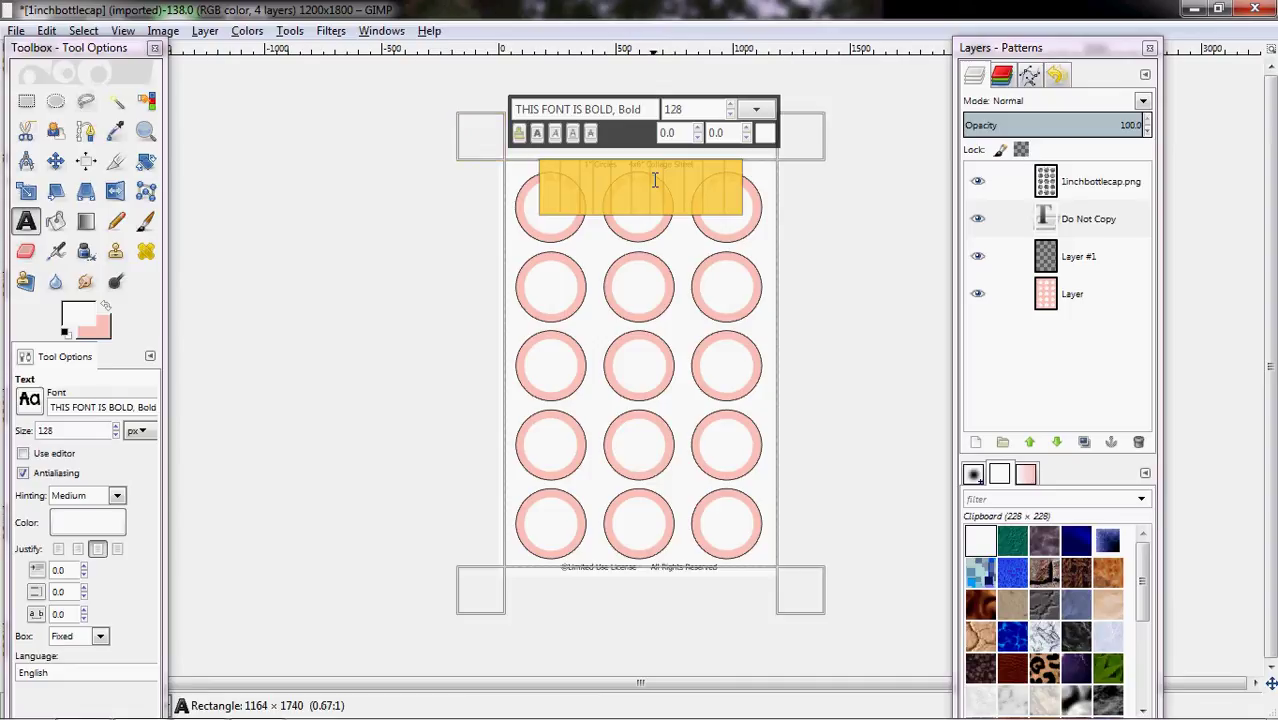
left_click(752, 190)
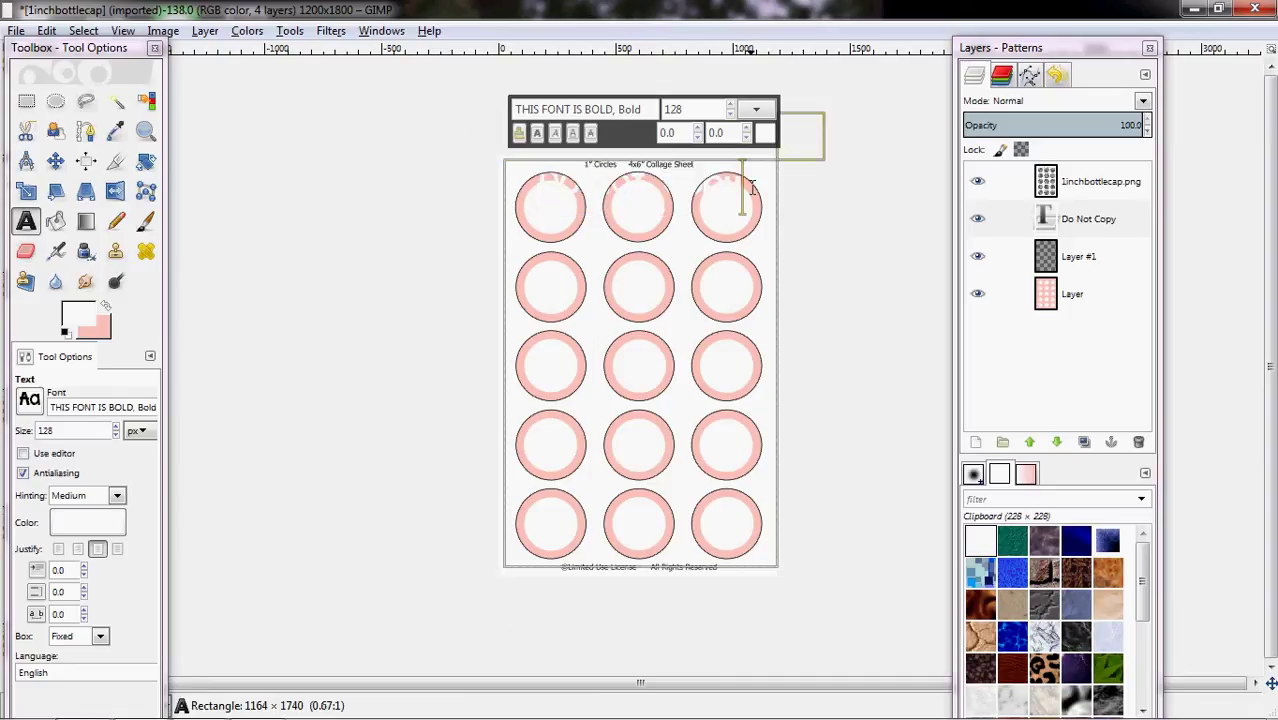
type("Do Not Copy")
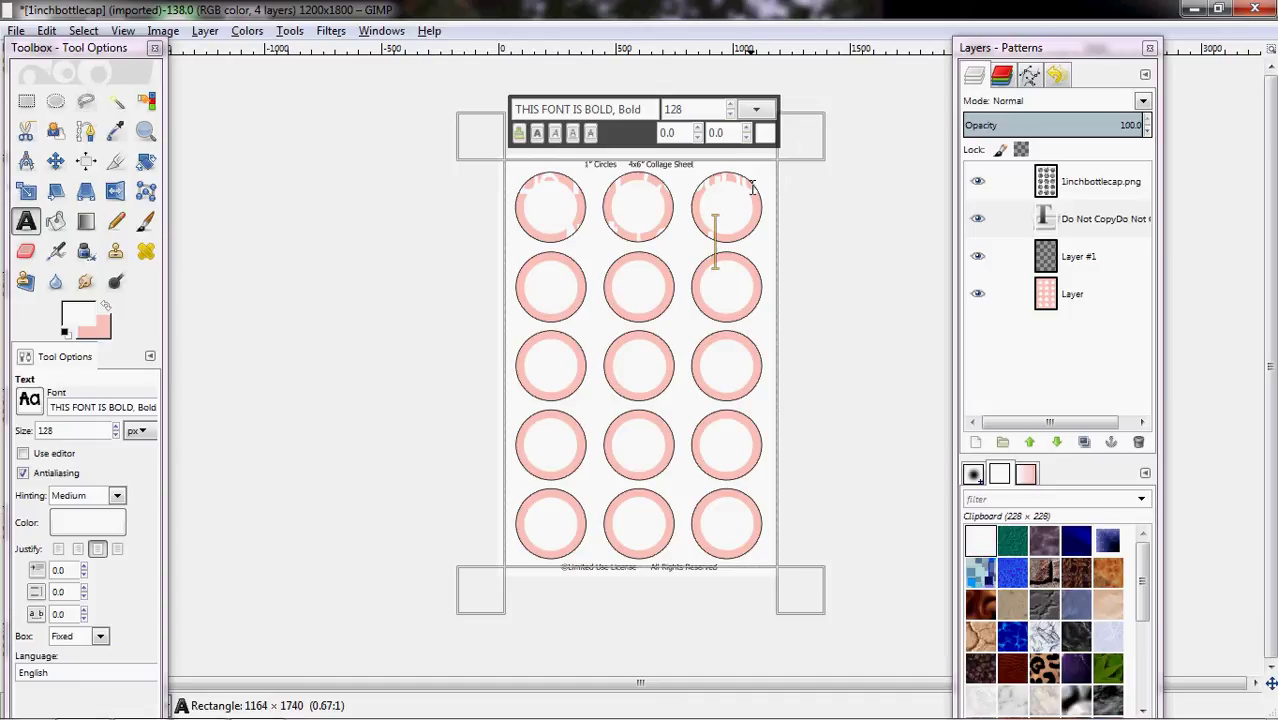
key("BackSpace")
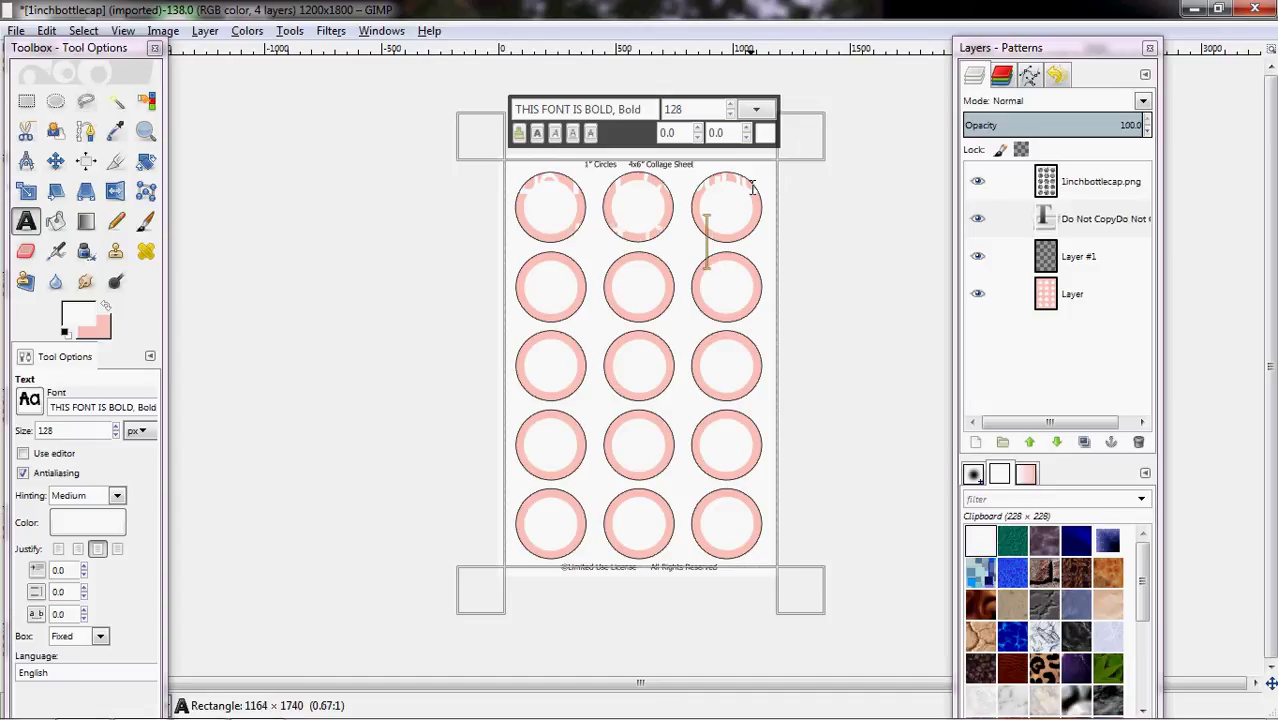
key("BackSpace")
key("BackSpace")
key("BackSpace")
key("BackSpace")
key("BackSpace")
key("BackSpace")
key("BackSpace")
key("BackSpace")
key("BackSpace")
key("BackSpace")
key("BackSpace")
key("BackSpace")
key("BackSpace")
key("BackSpace")
key("BackSpace")
key("BackSpace")
key("BackSpace")
key("BackSpace")
key("BackSpace")
key("BackSpace")
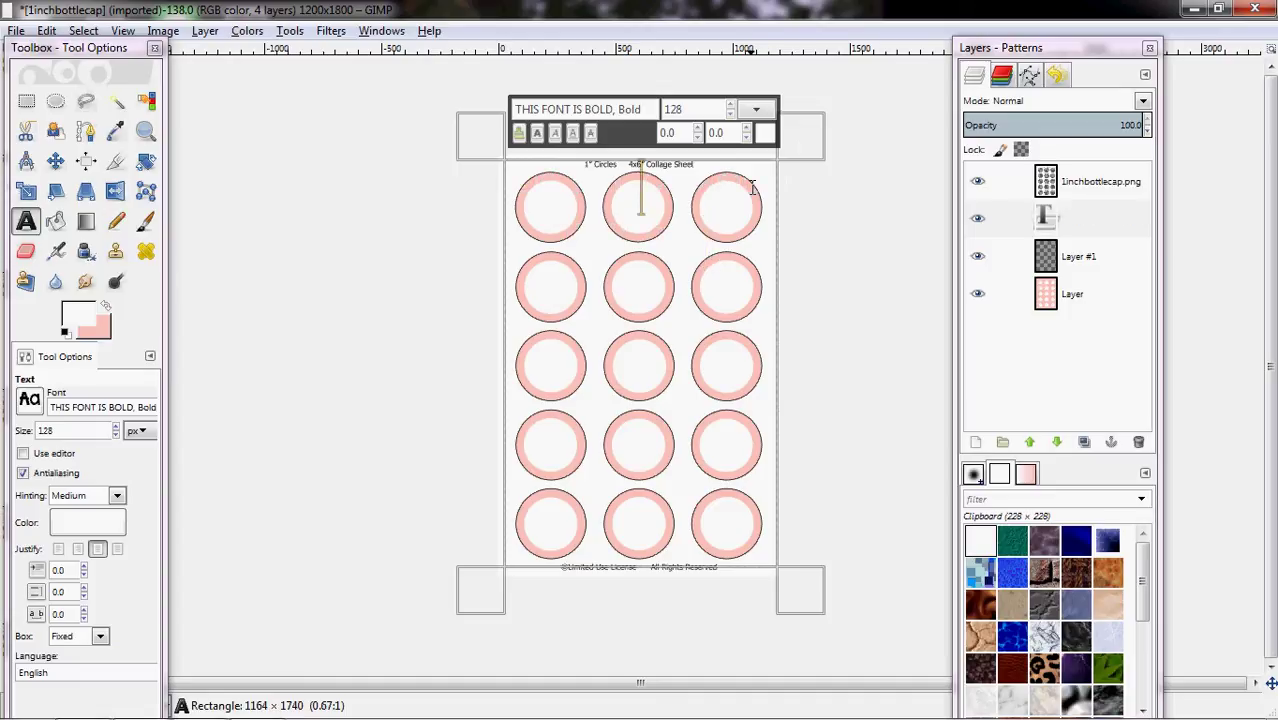
type("Do Not Copy")
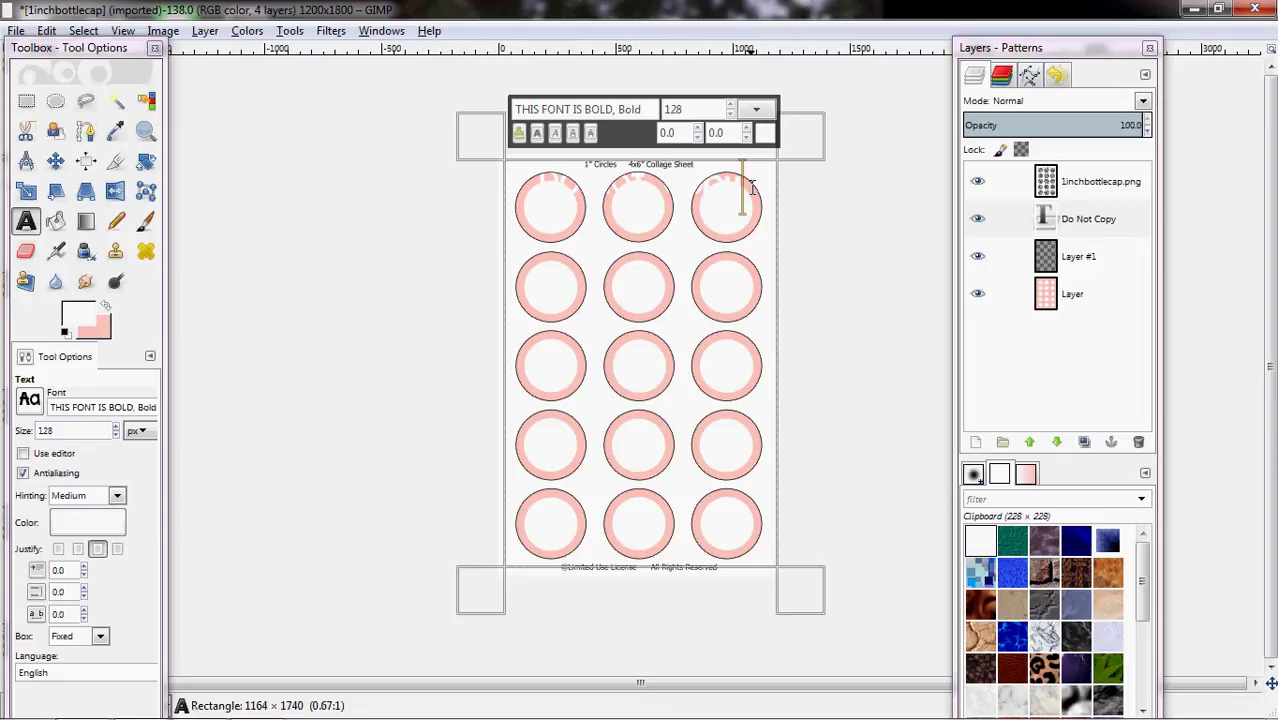
type("Do Not Copy")
type("Do Not Copy")
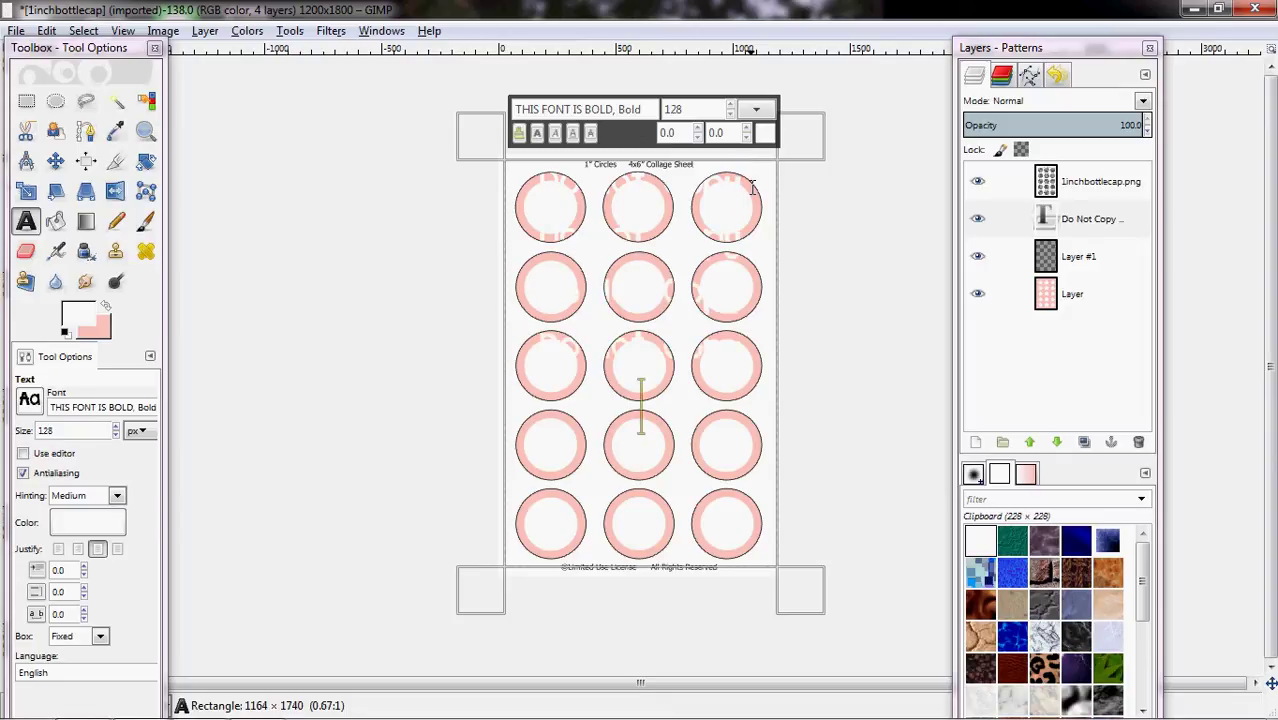
key("Return")
key("Return")
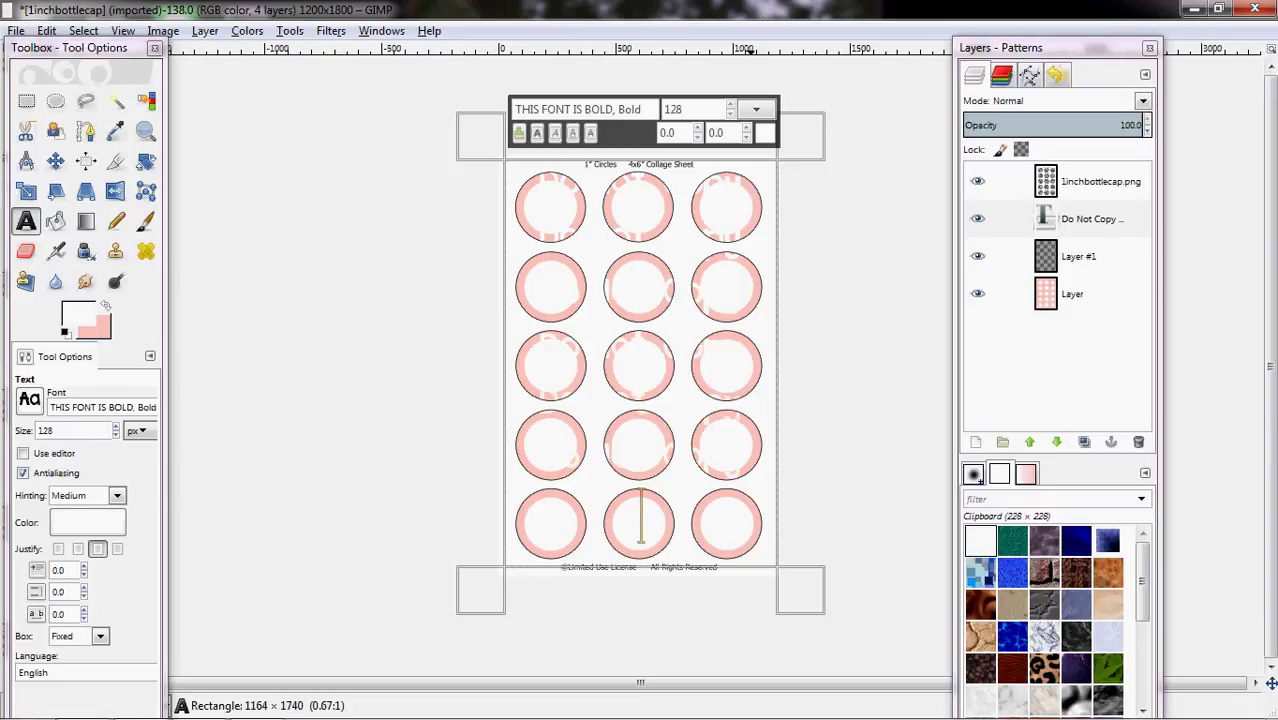
key("Return")
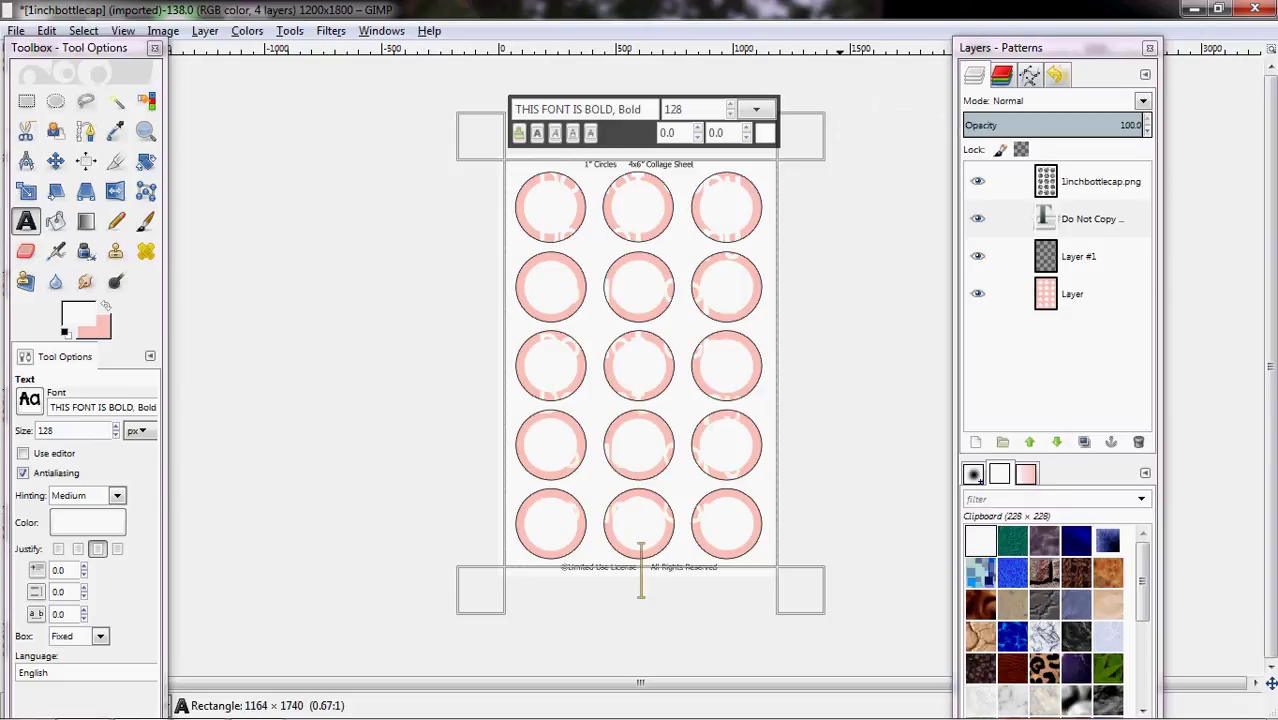
- Lower the Do Not Copy layer's opacity, merge it down into Layer #1, and hide Layer #1
left_click(1082, 122)
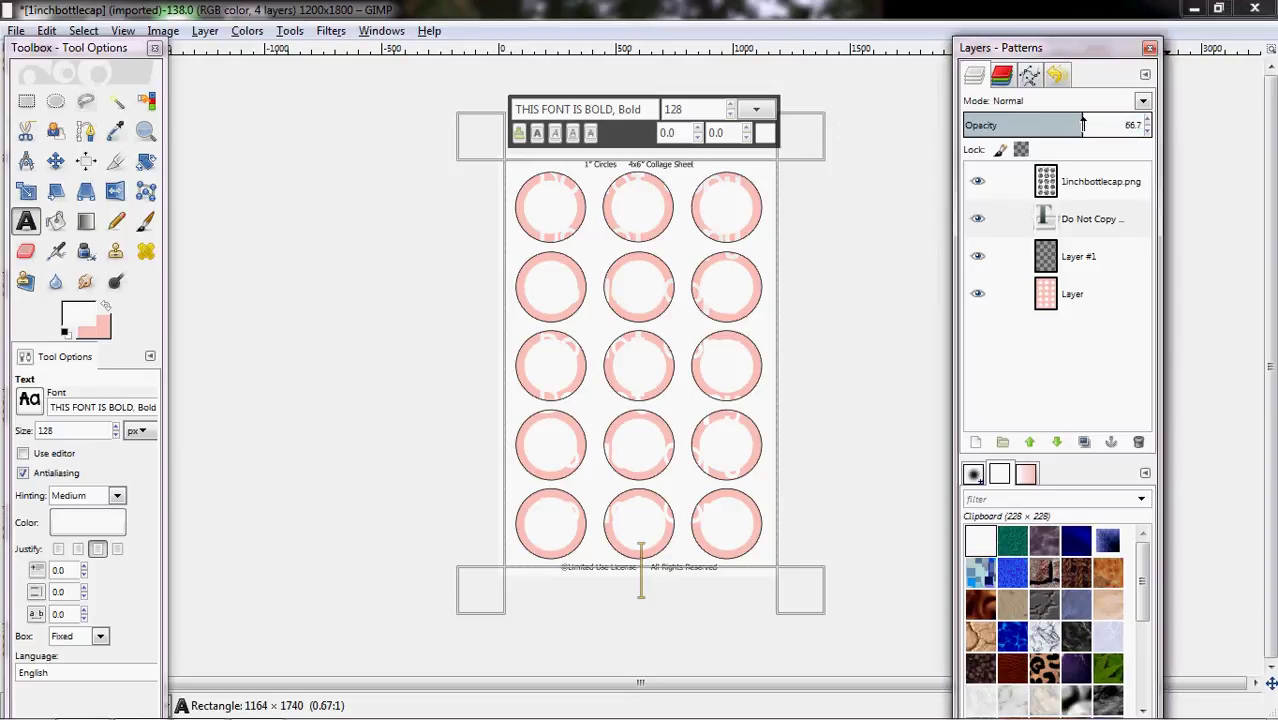
mouse_move(1082, 122)
left_mouse_down()
mouse_move(1061, 121)
mouse_move(1072, 120)
left_mouse_up()
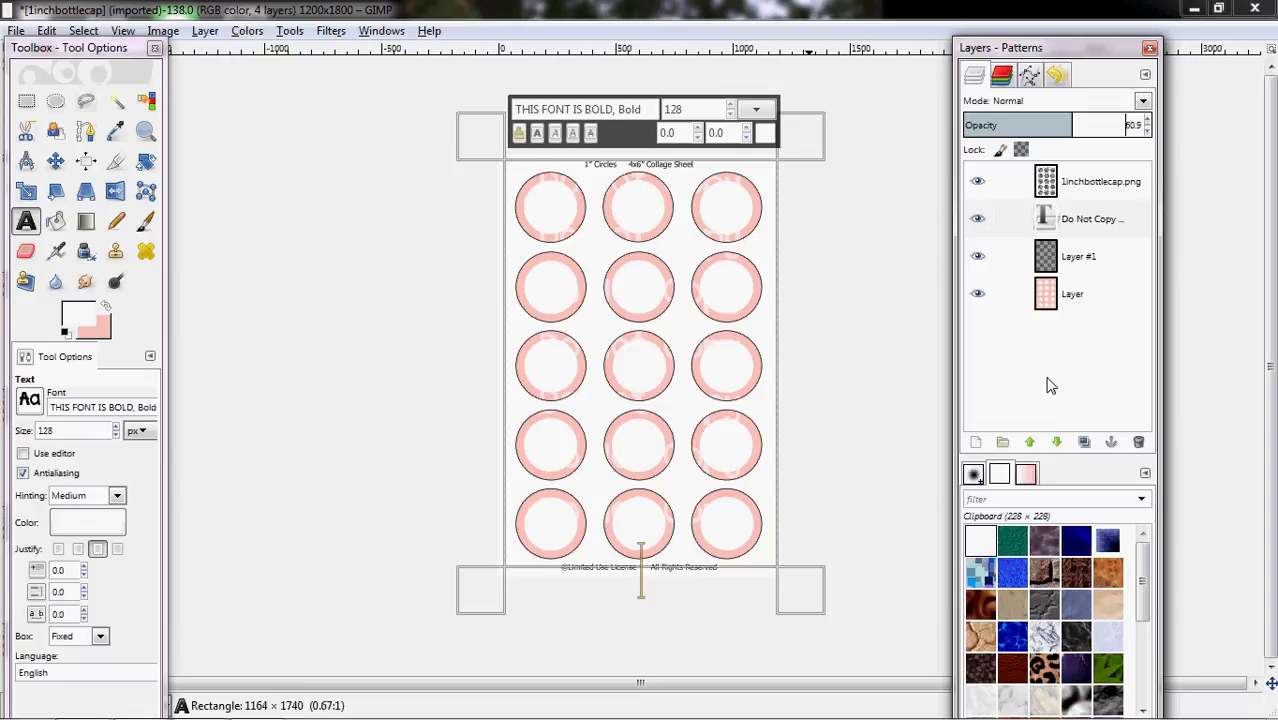
left_click(1085, 221)
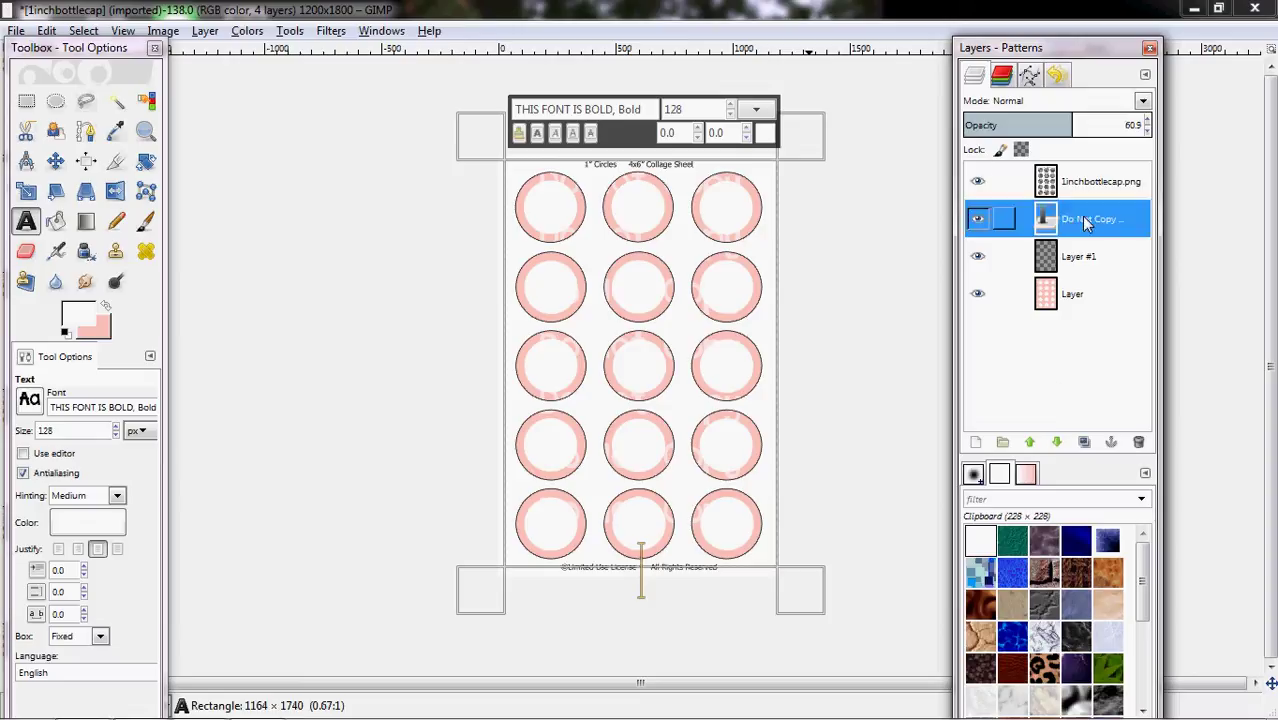
right_click(1087, 222)
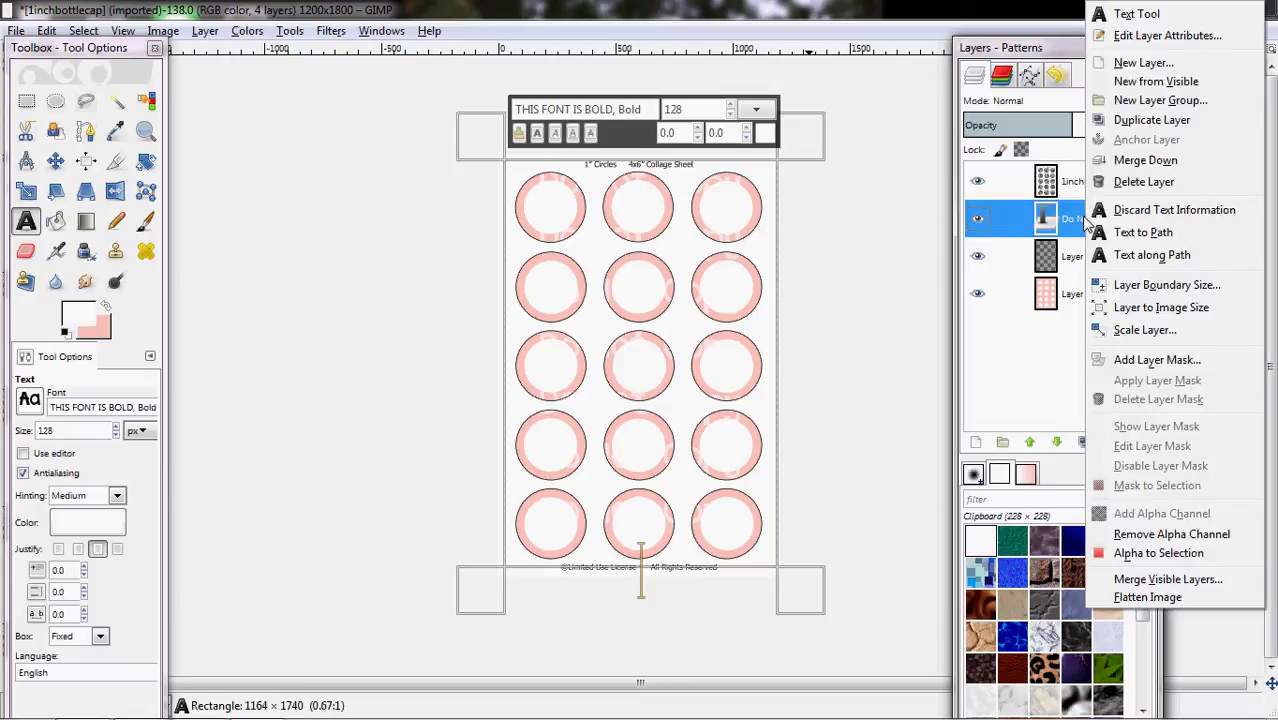
left_click(1145, 160)
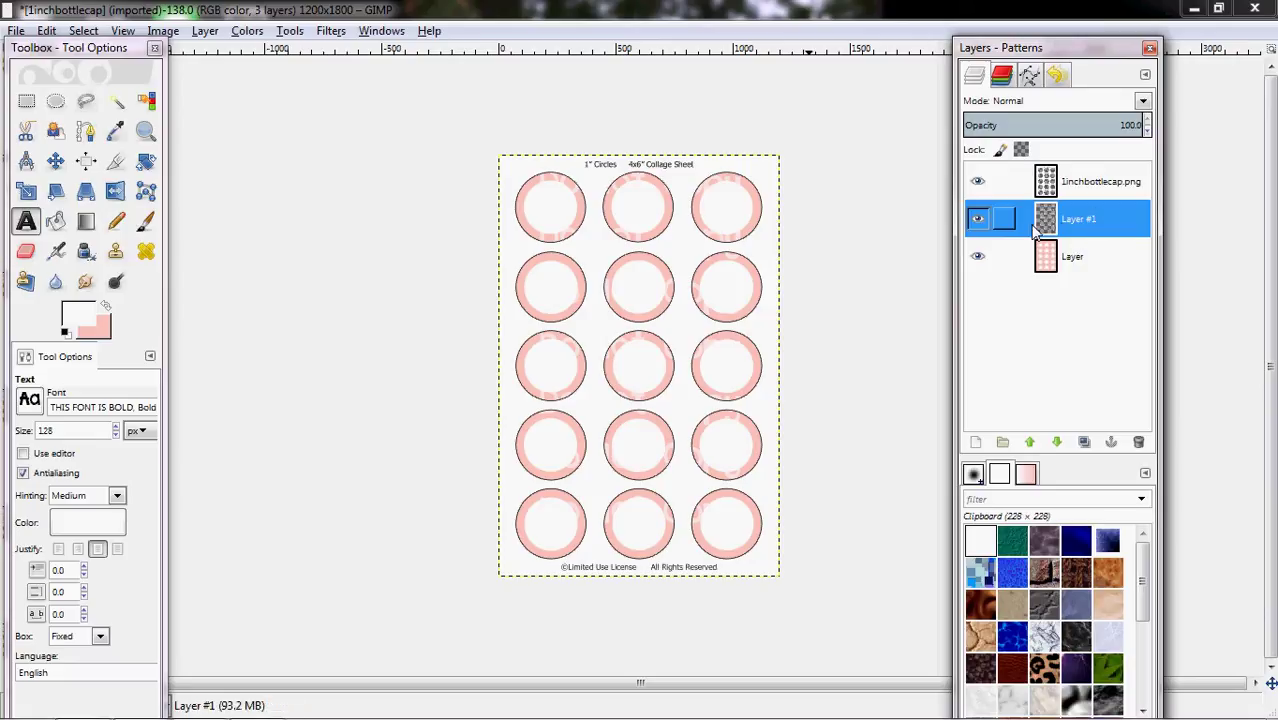
left_click(978, 219)
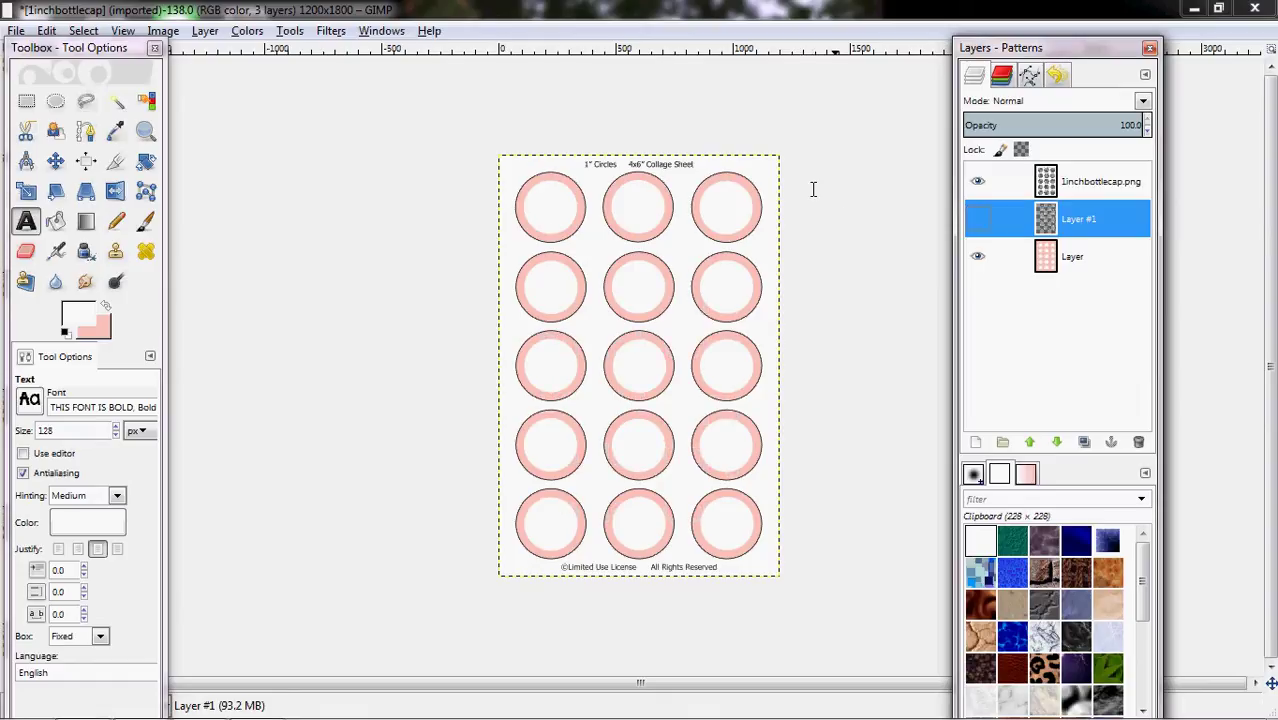
- Create a visible transparent Layer #2 just below the 1inchbottlecap.png layer
left_click(1088, 181)
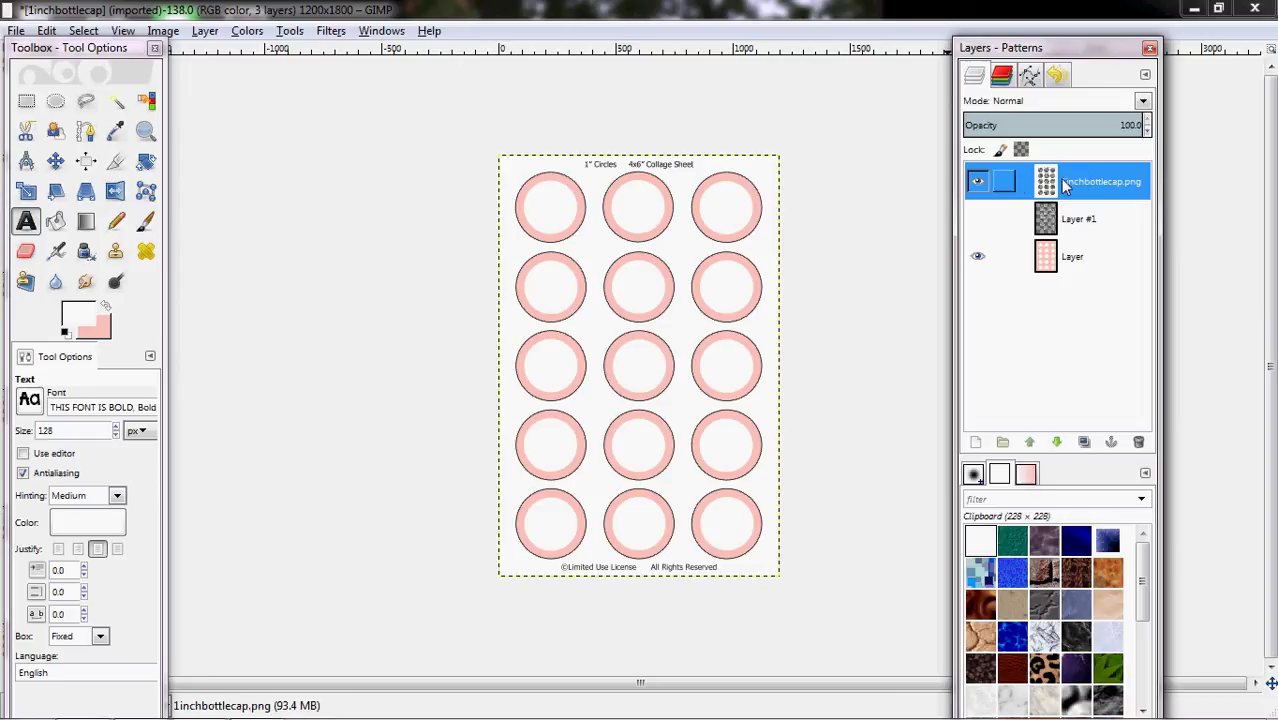
right_click(1060, 178)
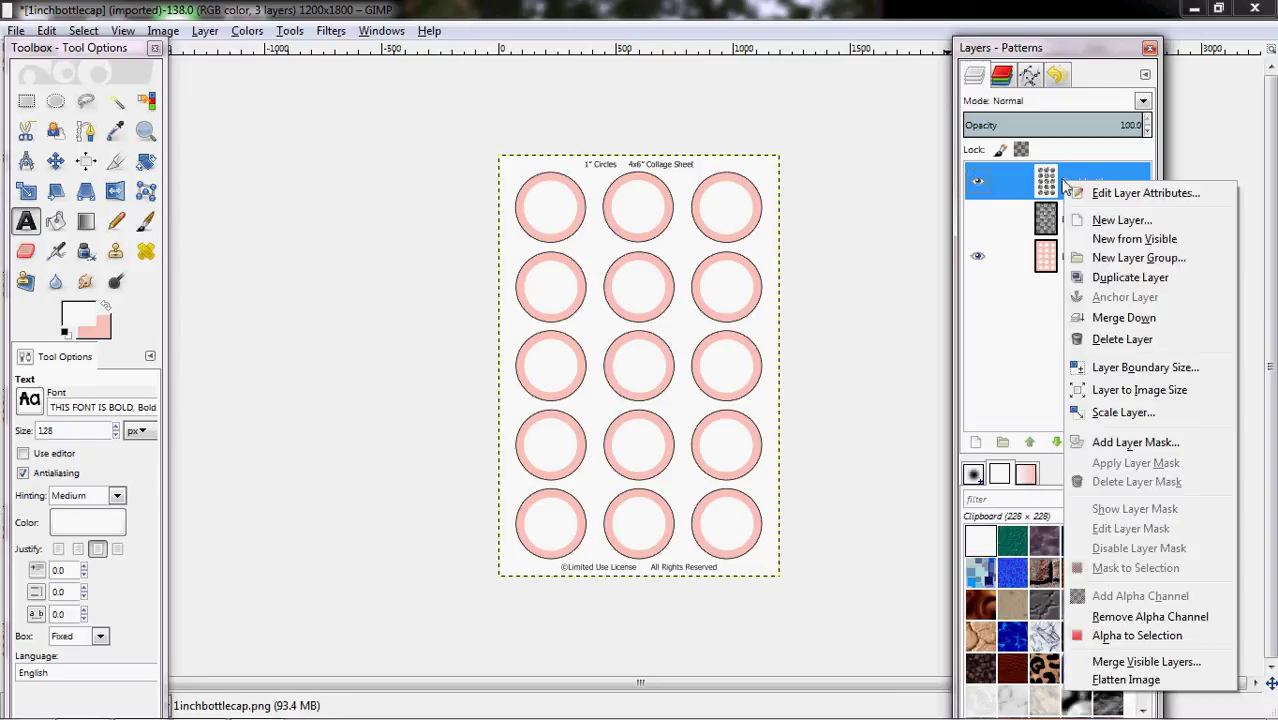
left_click(1118, 222)
left_click(206, 370)
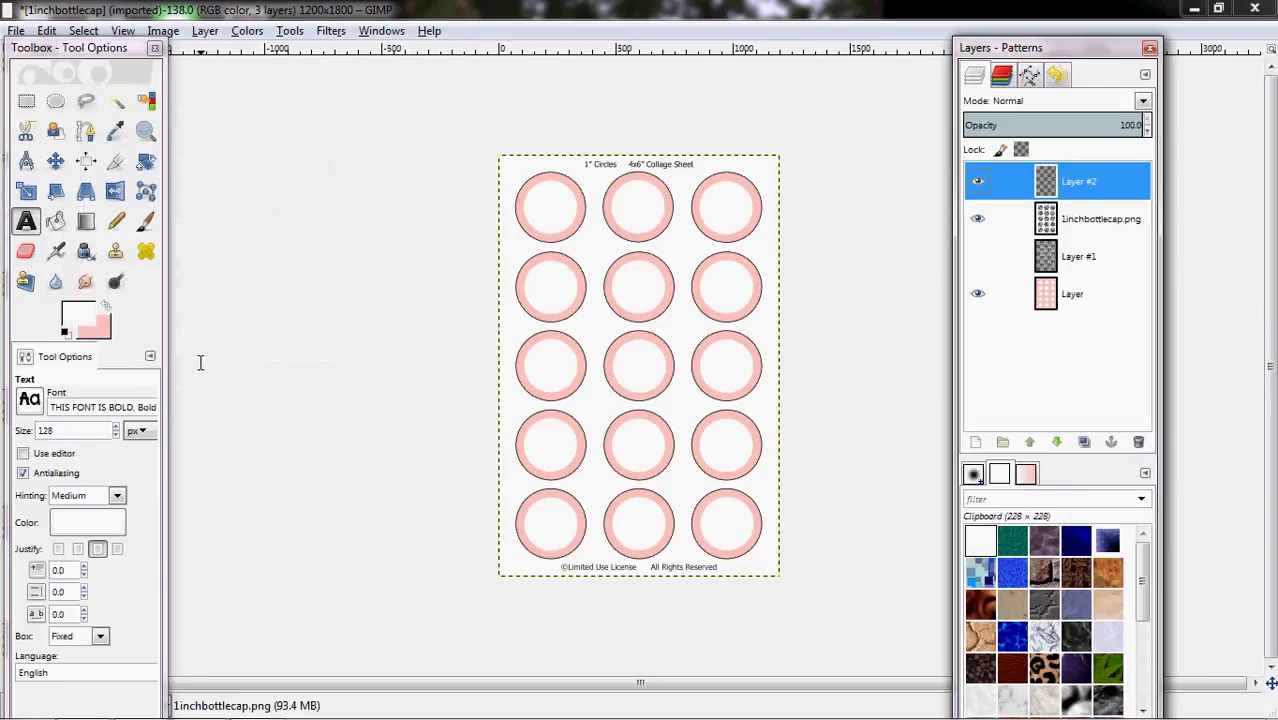
left_click(1056, 441)
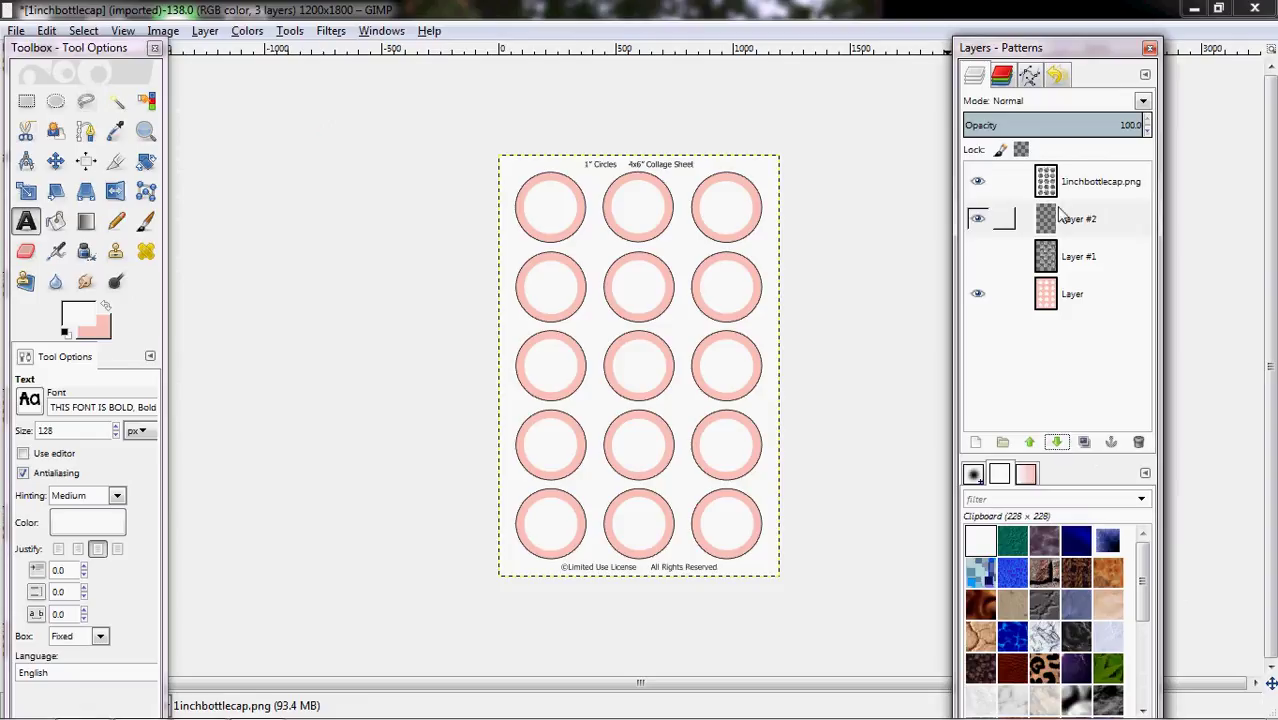
left_click(978, 218)
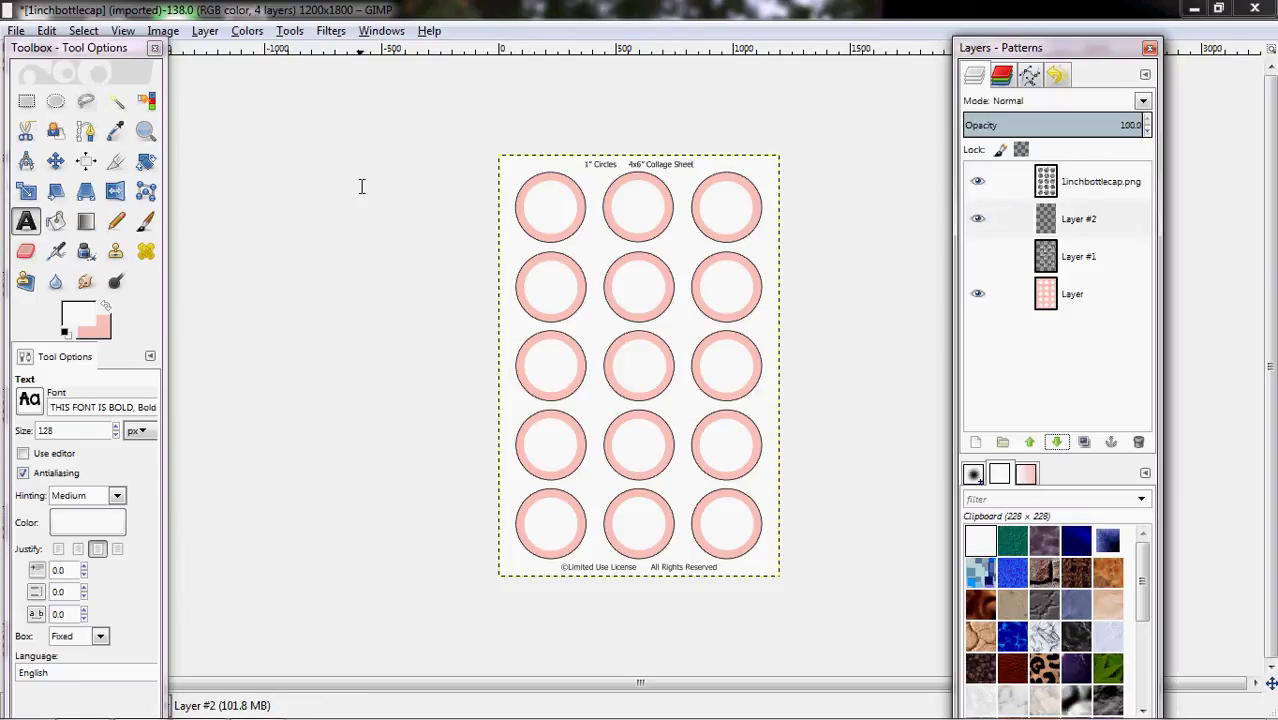
left_click_drag(62, 48, 60, 68)
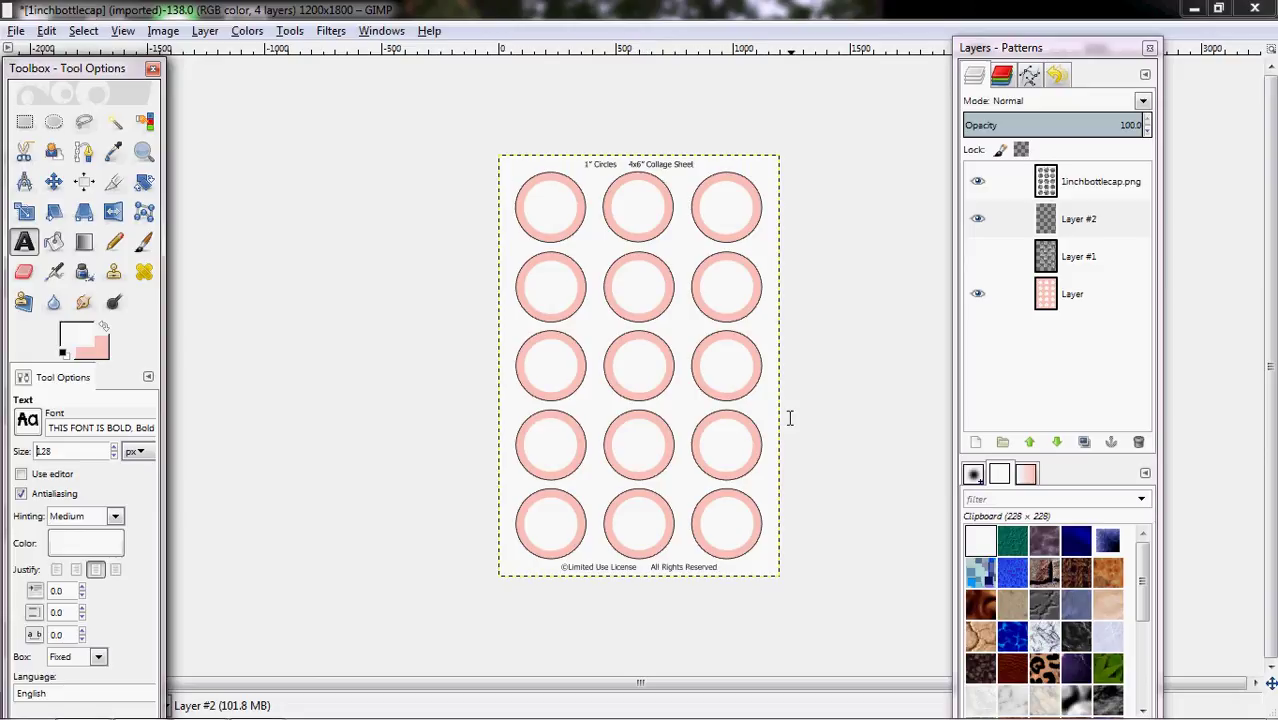
left_click(15, 31)
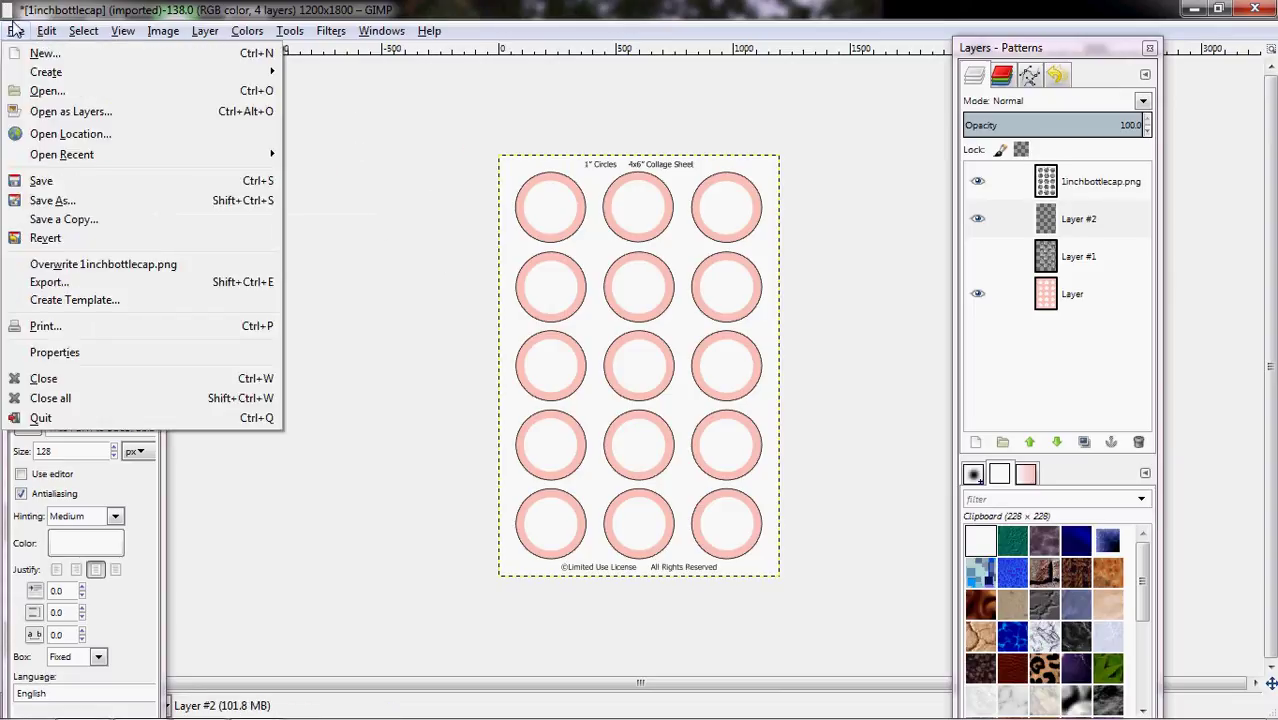
- Open pictures 1.jpg through 5.jpg from the Pictures folder as separate images
left_click(50, 91)
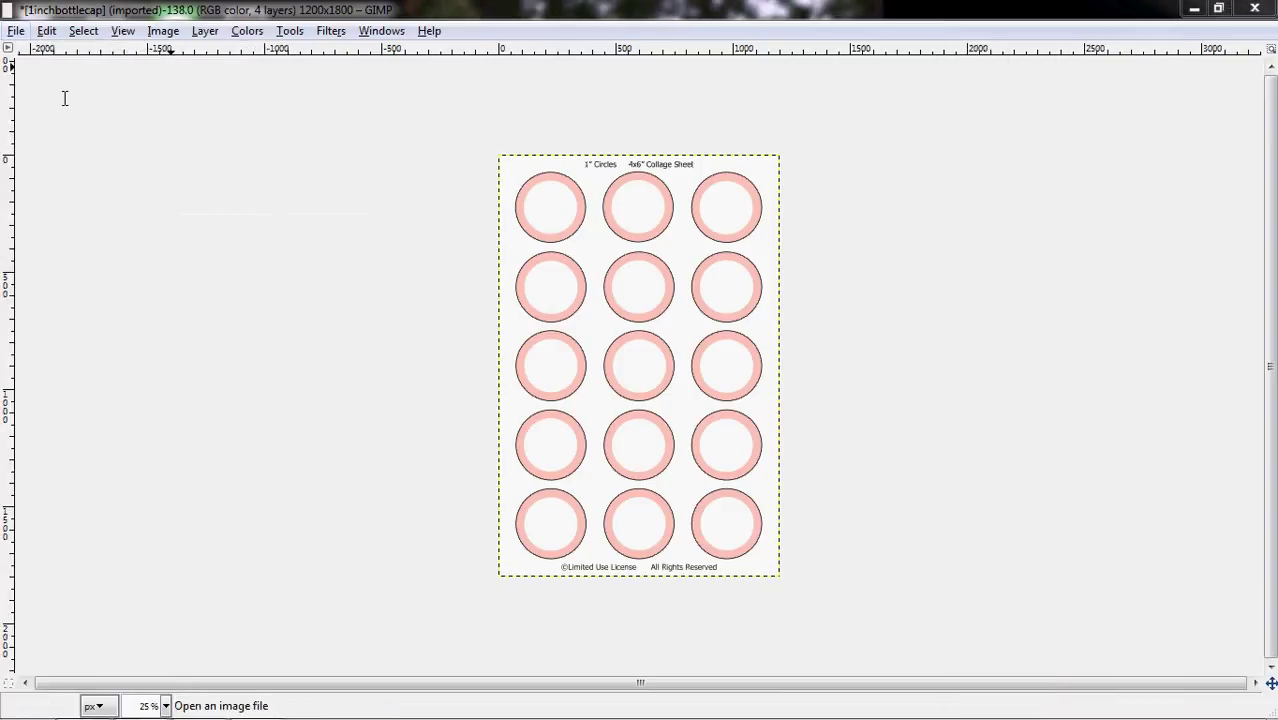
left_click(364, 76)
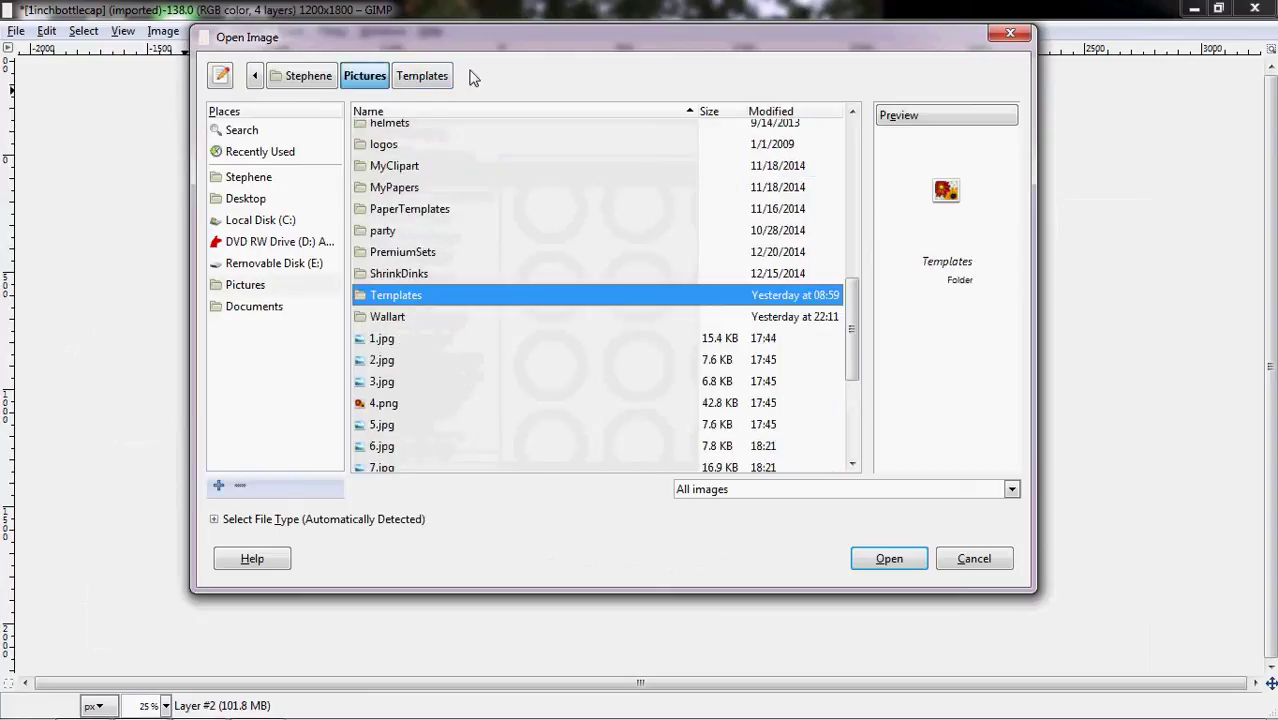
left_click_drag(850, 305, 850, 354)
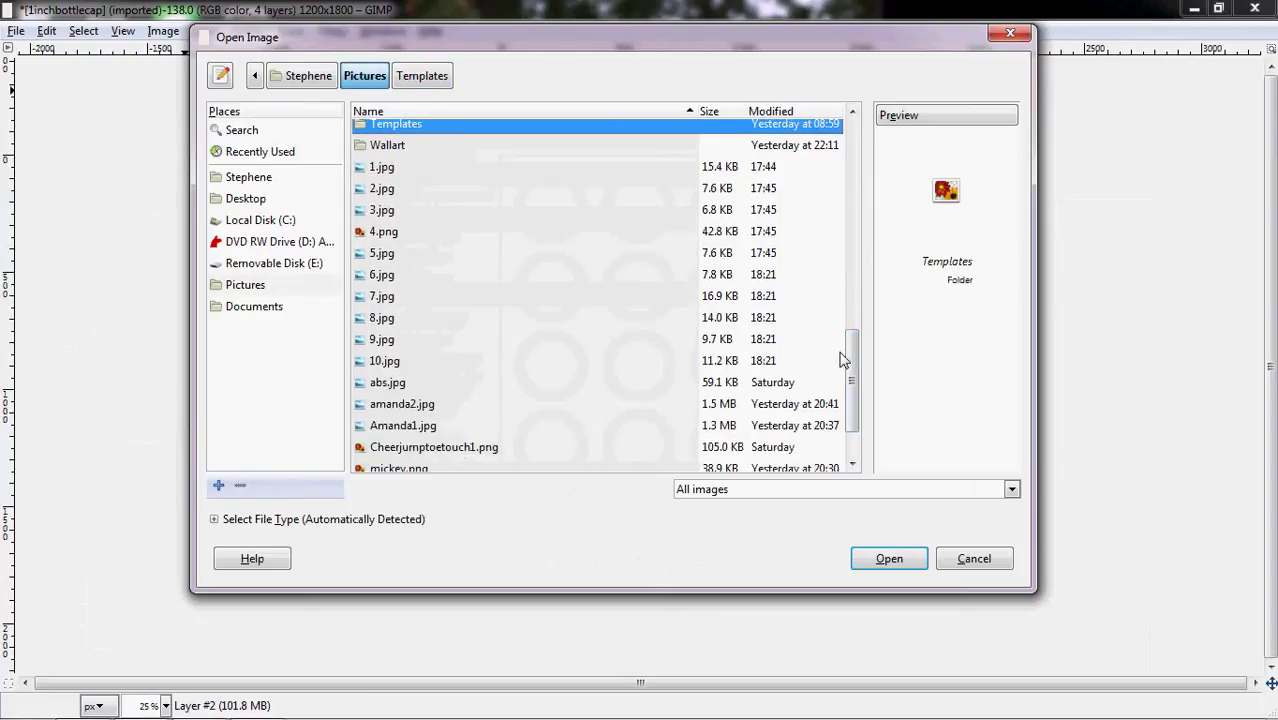
left_click(384, 168)
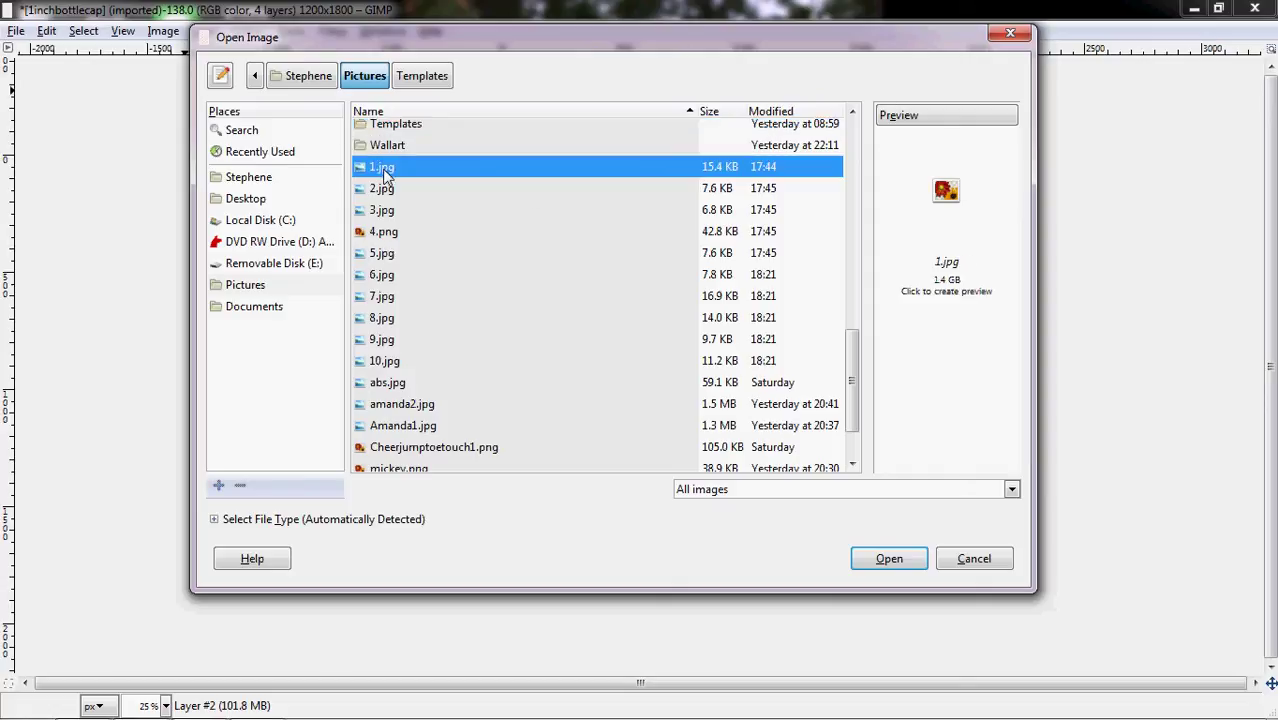
left_click(384, 258, "shift")
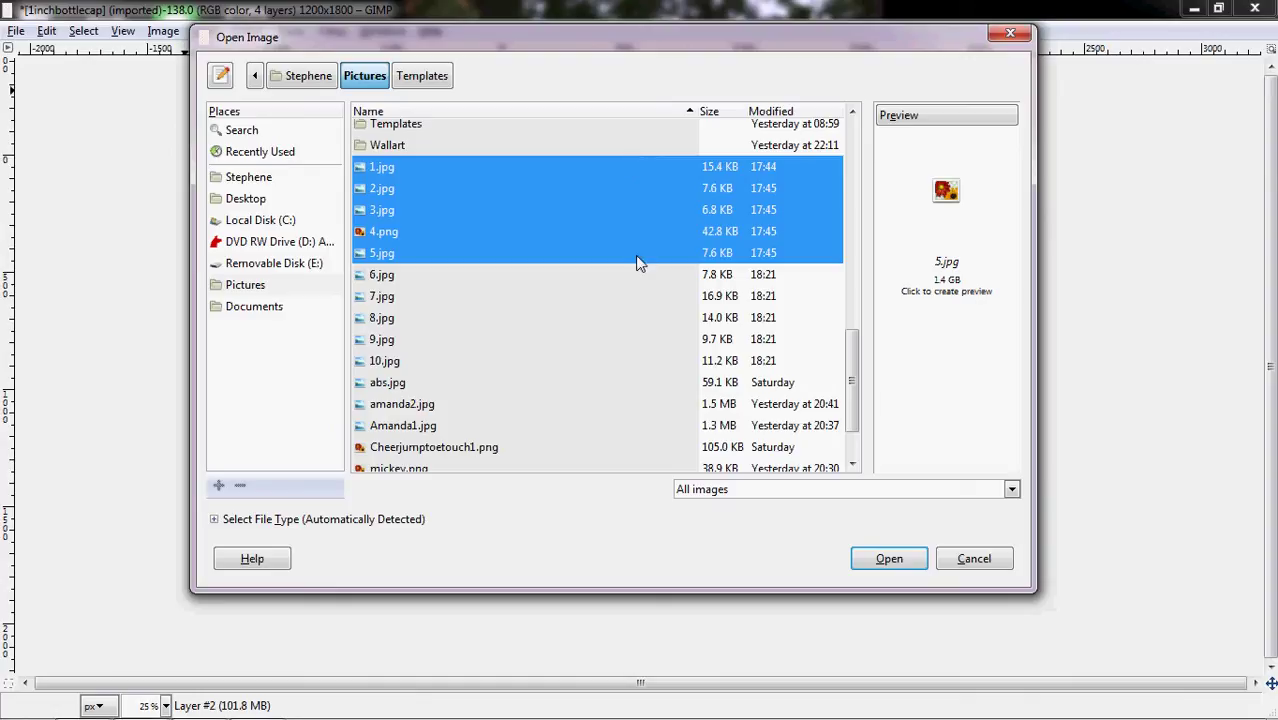
left_click(871, 557)
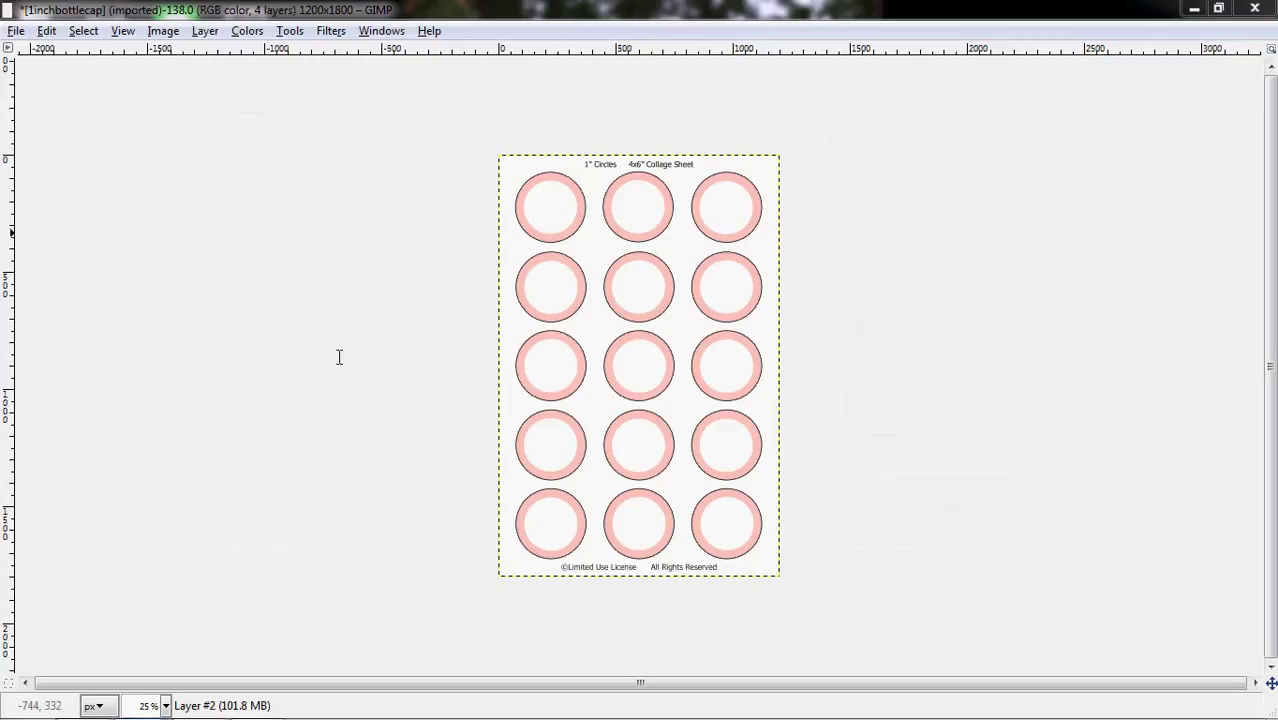
- Show the docks and rotate the sheet 90° clockwise to 1800×1200 landscape
key("Tab")
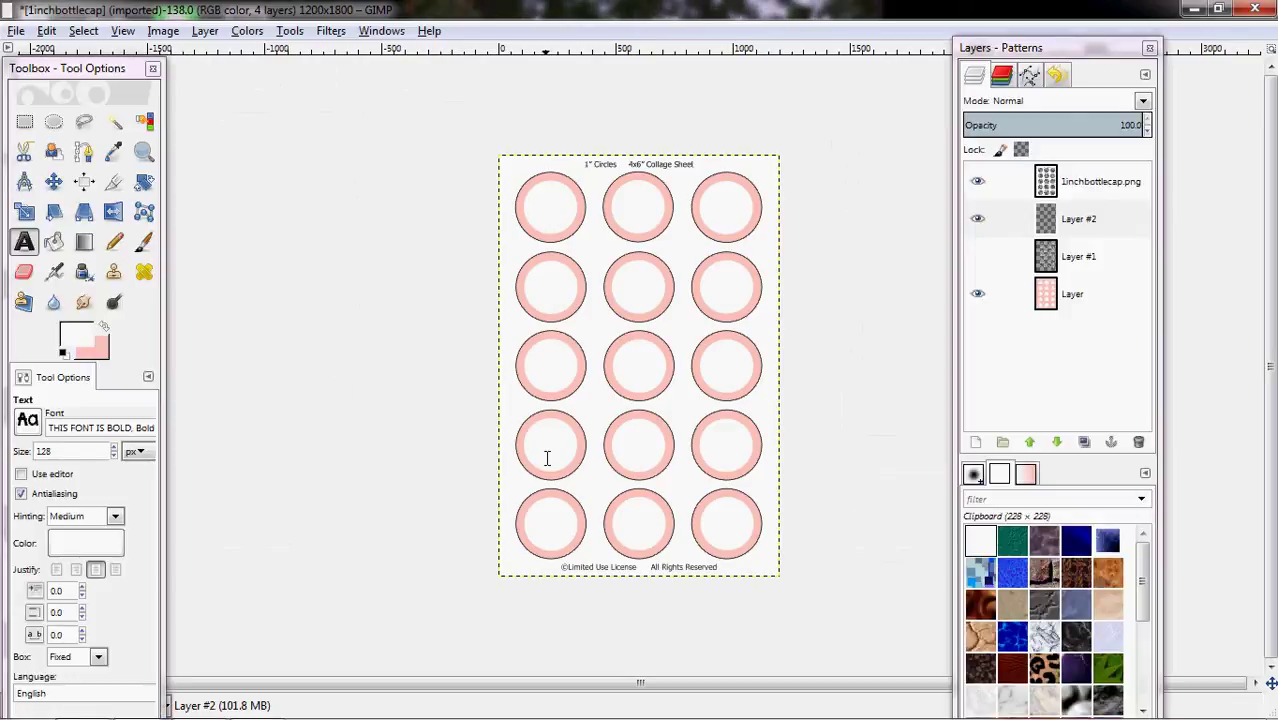
left_click(161, 31)
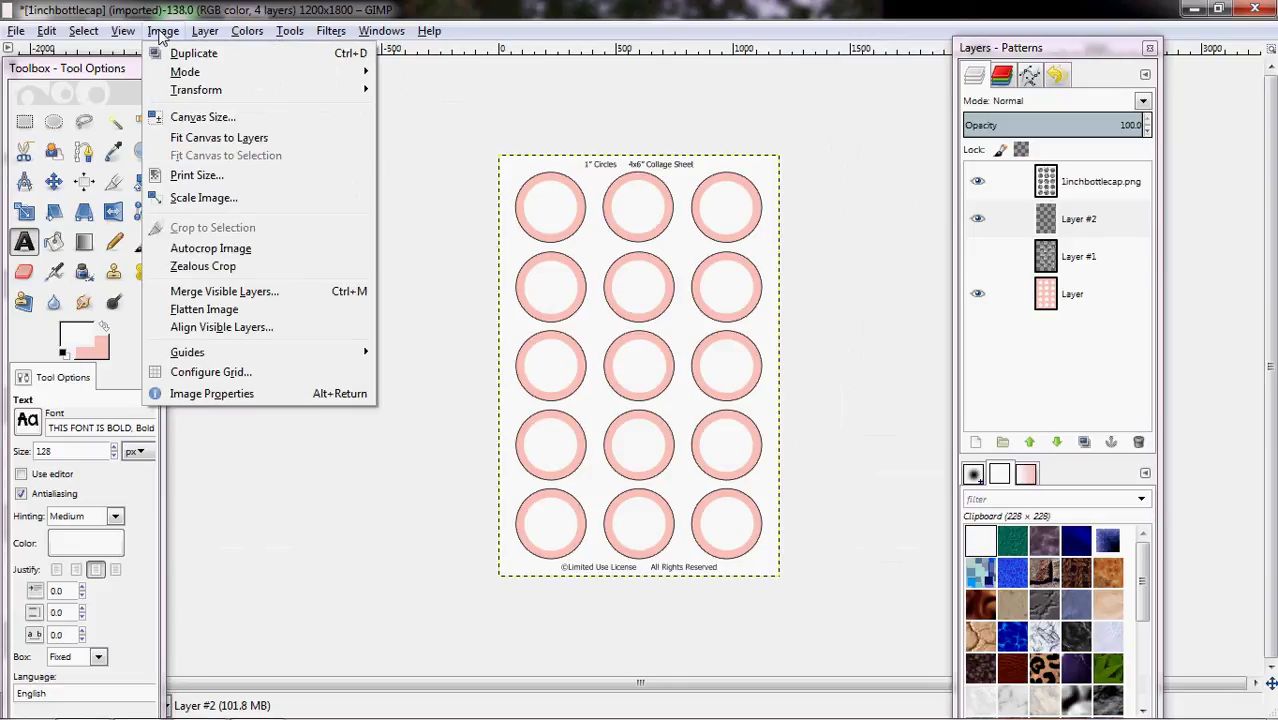
mouse_move(234, 97)
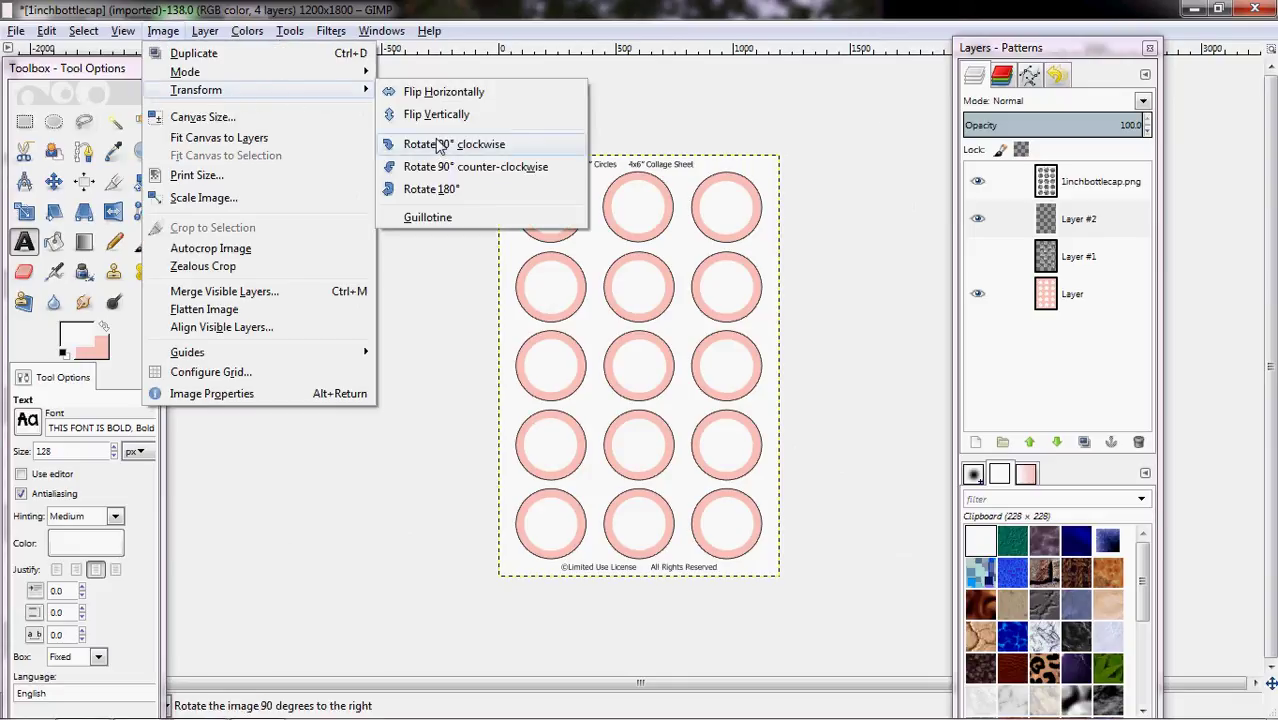
left_click(437, 140)
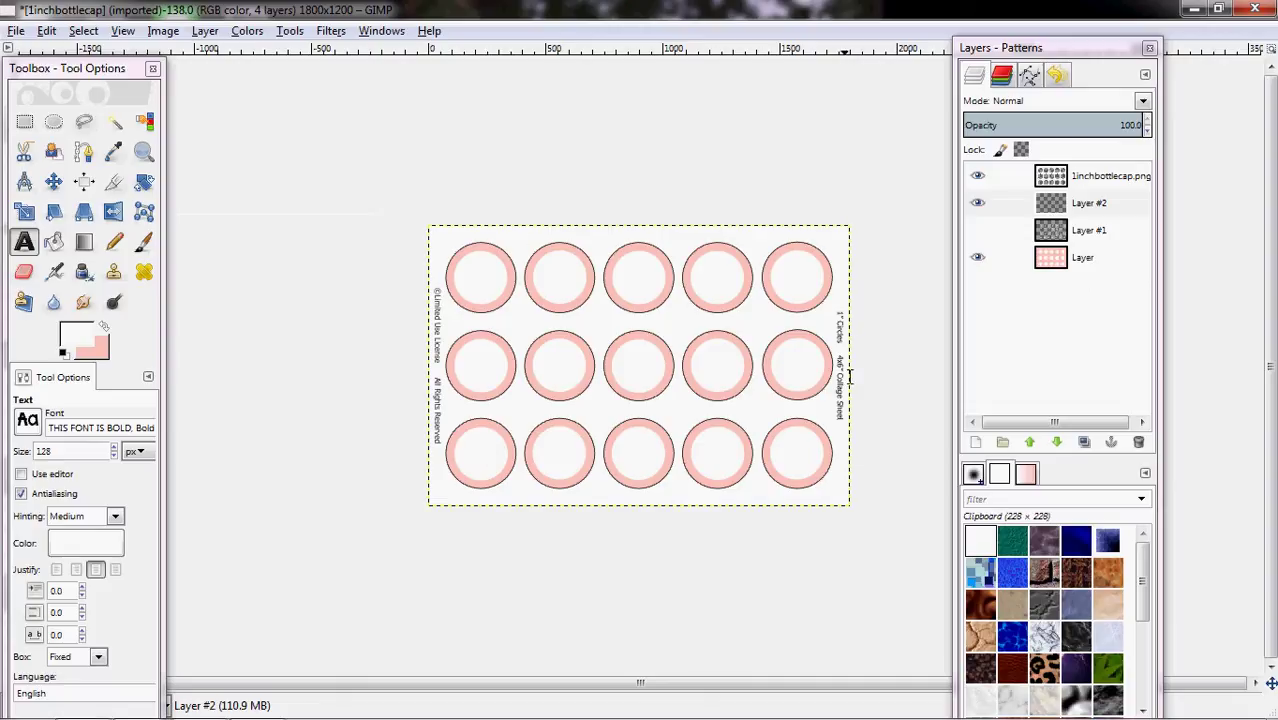
- Bring the geranium image 1.jpg forward and add an alpha channel to its layer
mouse_move(140, 702)
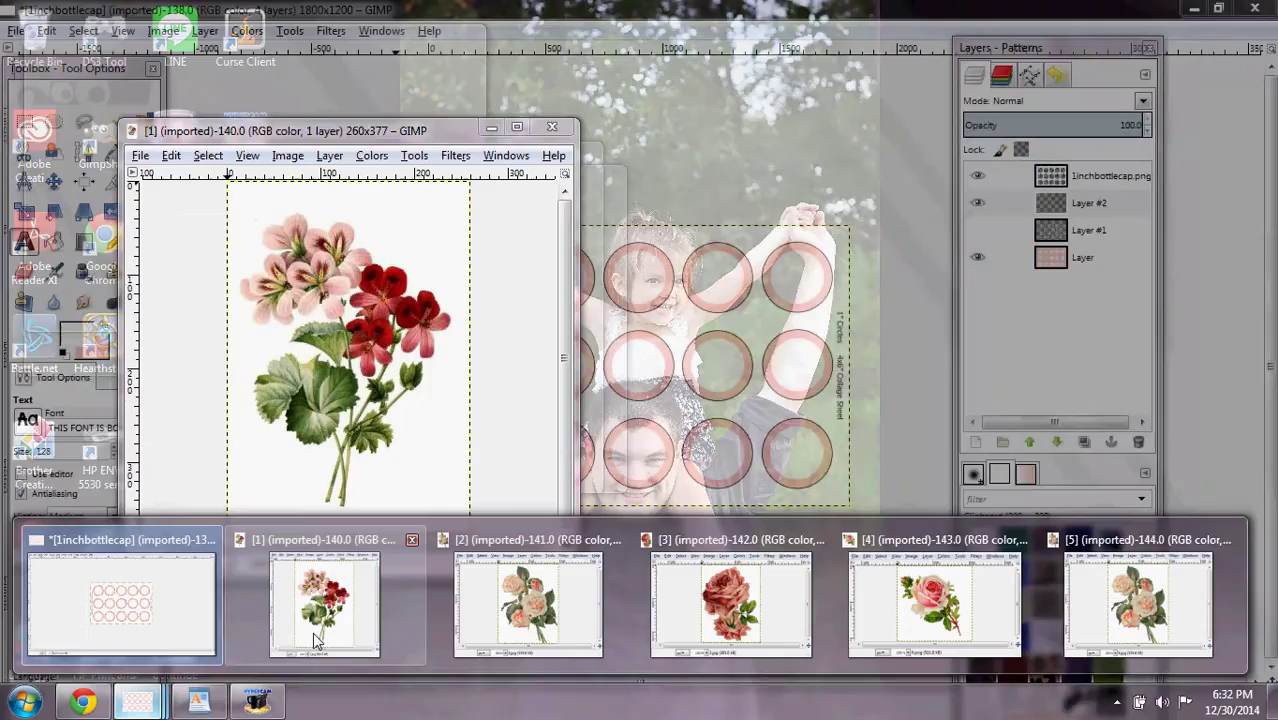
left_click(322, 605)
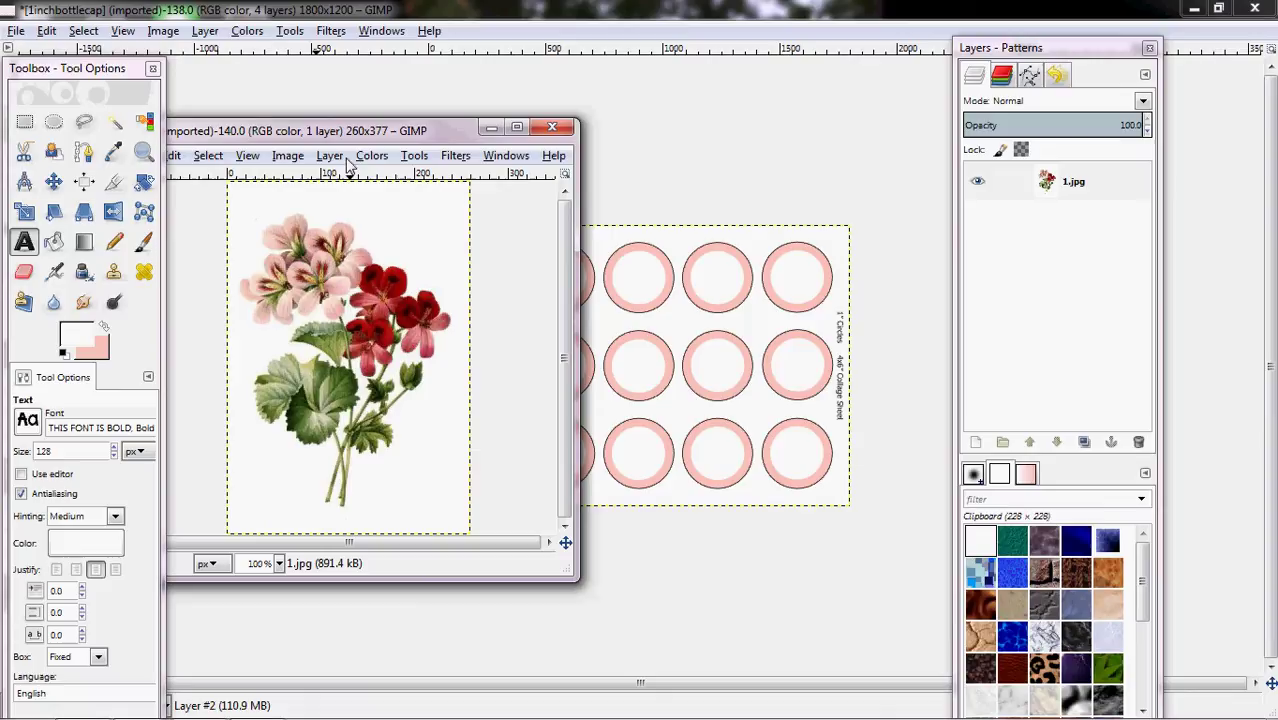
left_click_drag(340, 140, 496, 71)
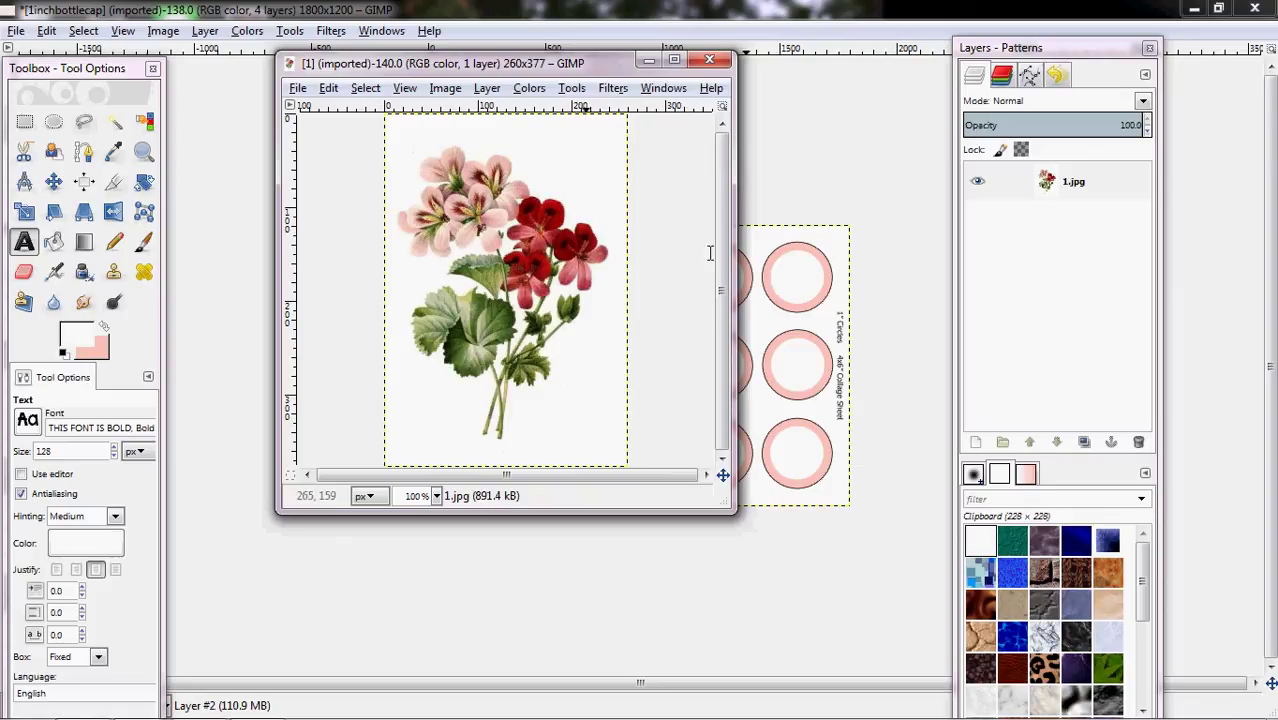
left_click(1108, 180)
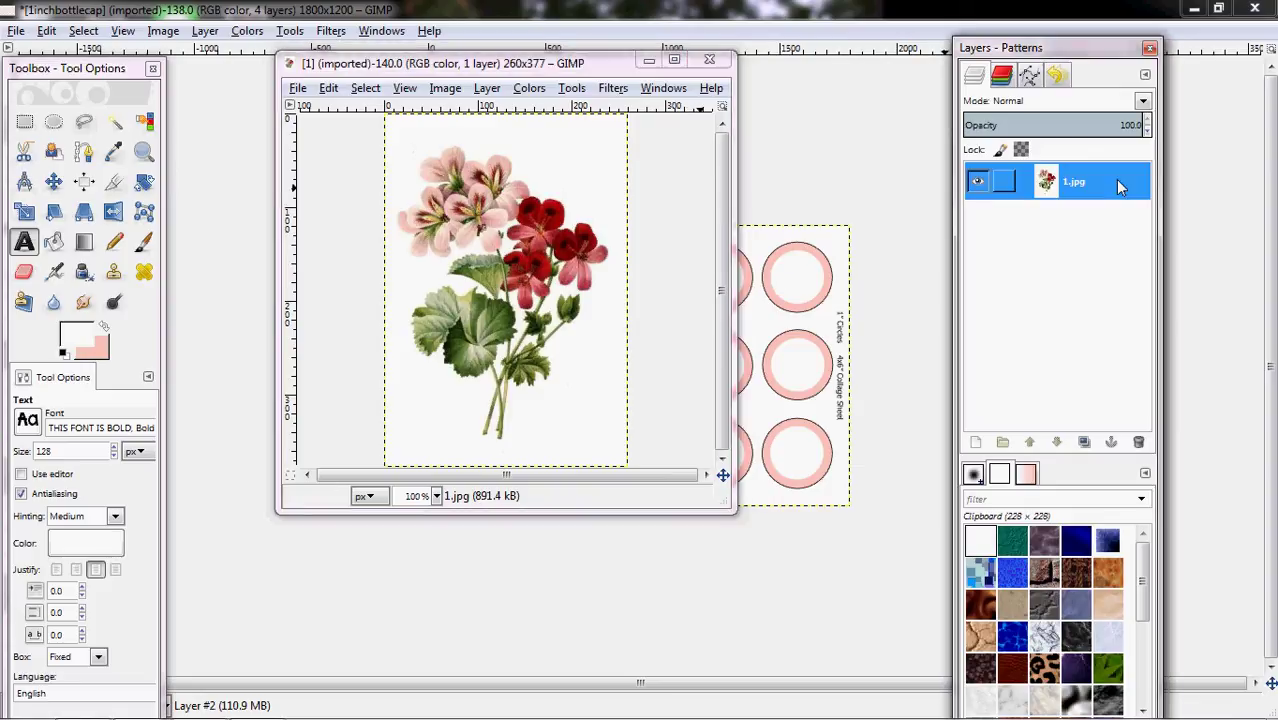
right_click(1065, 182)
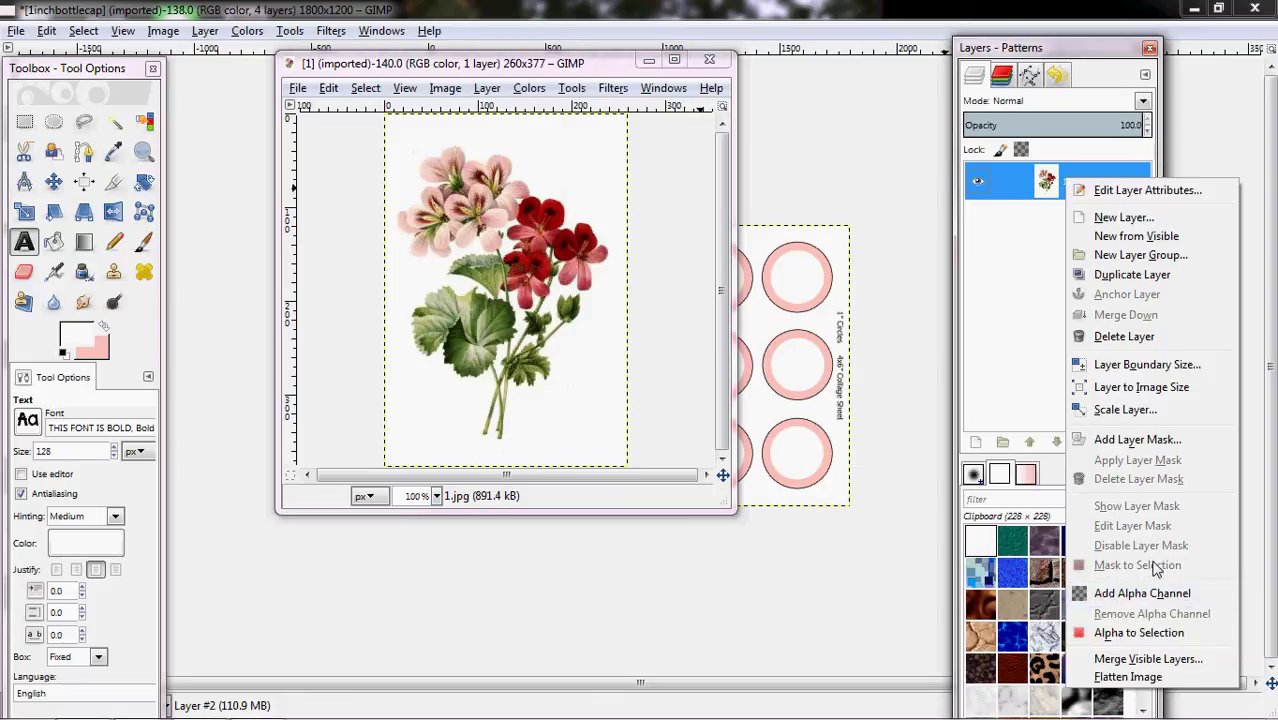
left_click(1127, 594)
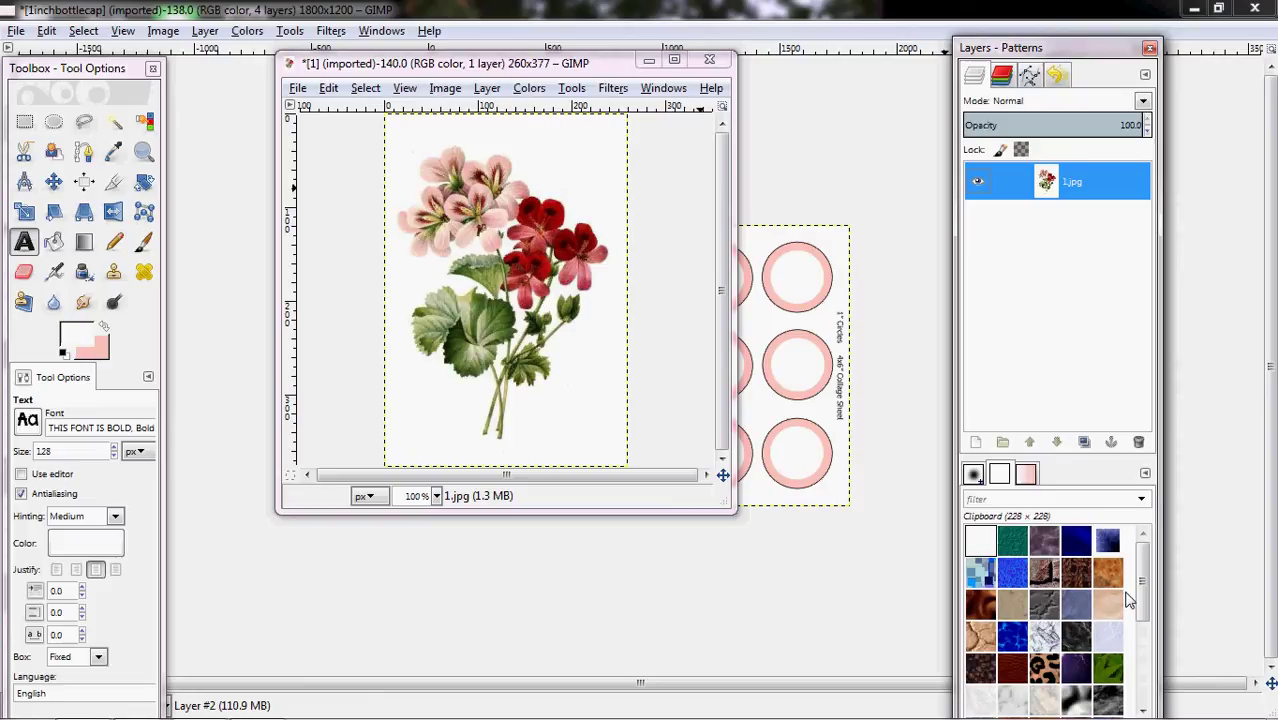
- Fuzzy-select and cut the geranium's white background, copy the flower, and close 1.jpg
left_click(120, 126)
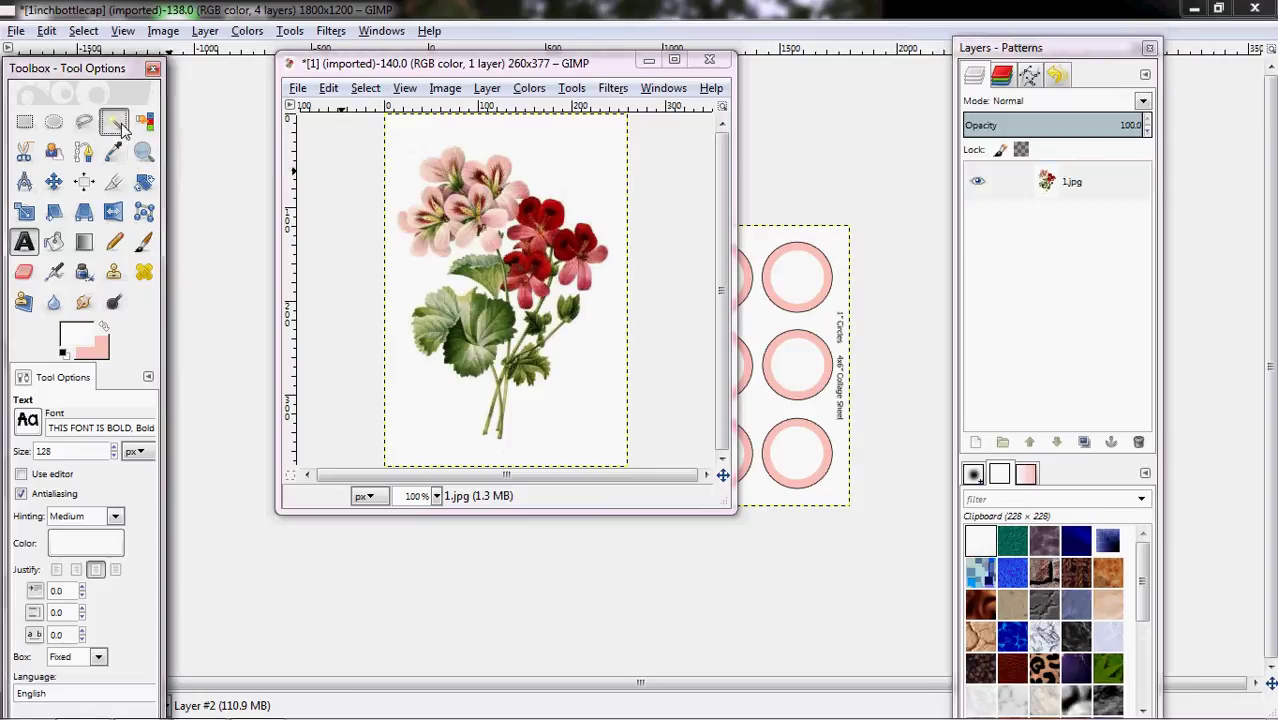
left_click(585, 155)
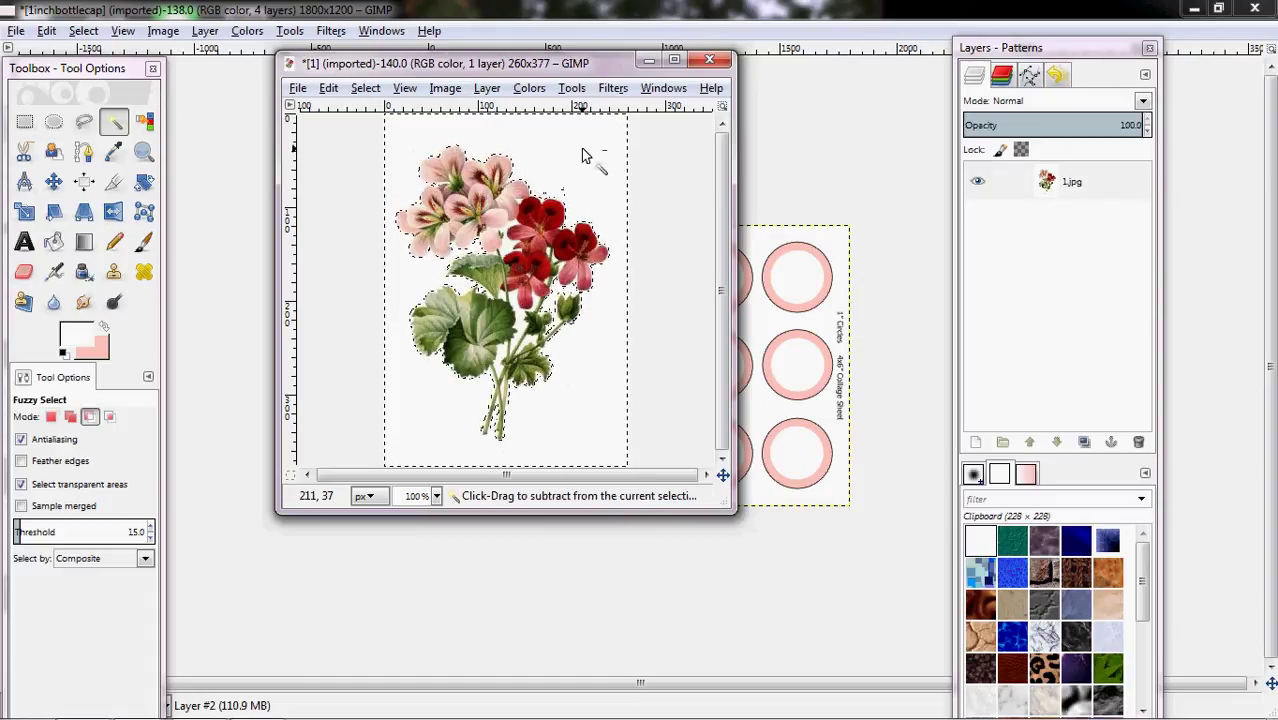
key("ctrl+x")
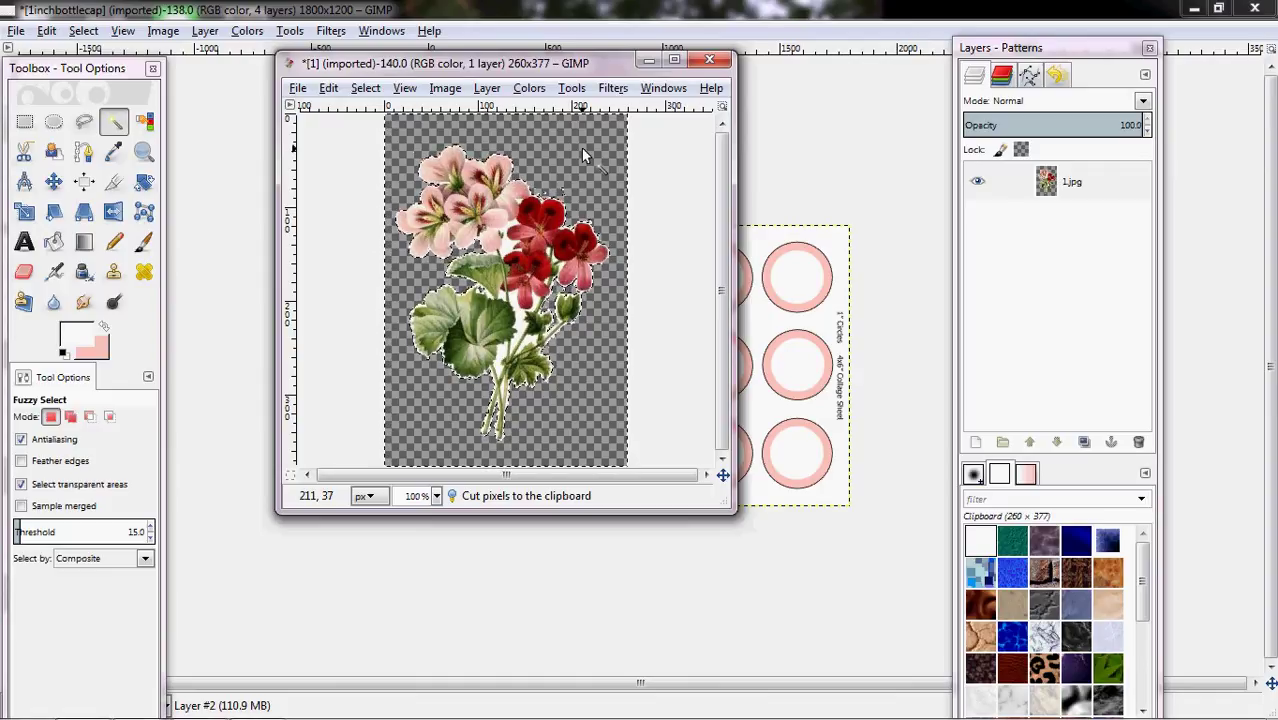
key("ctrl")
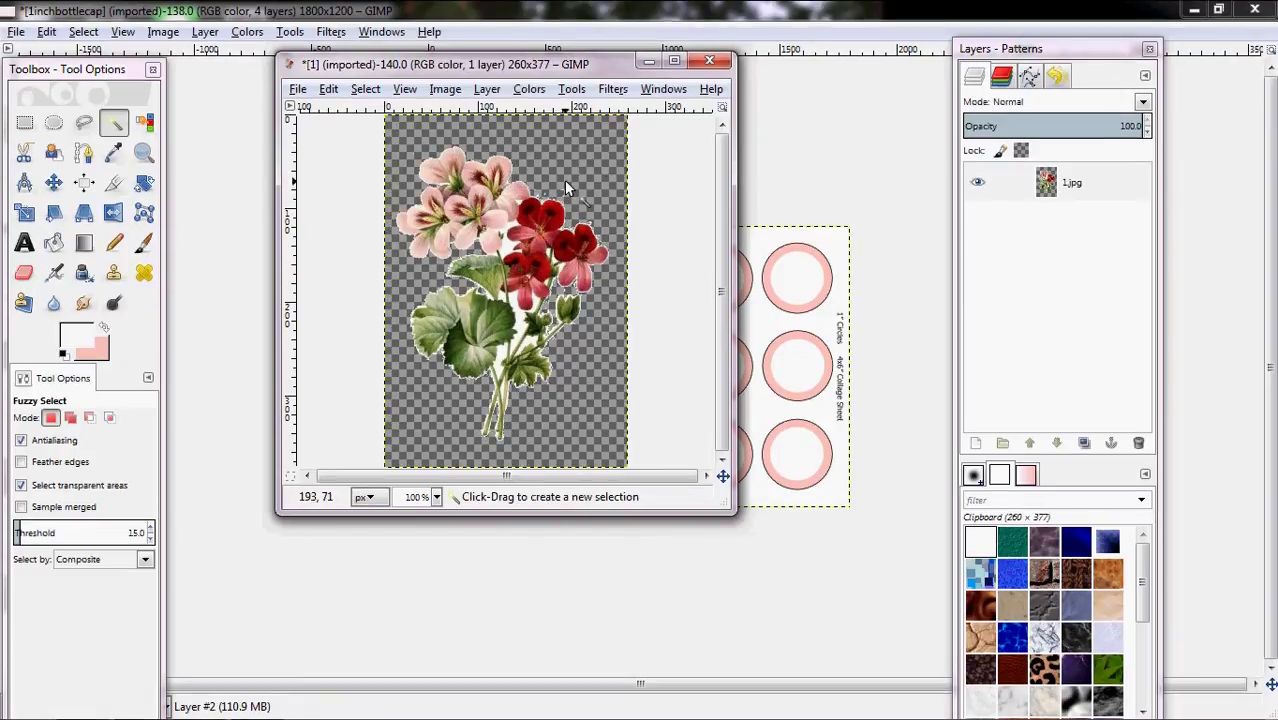
key("ctrl+c")
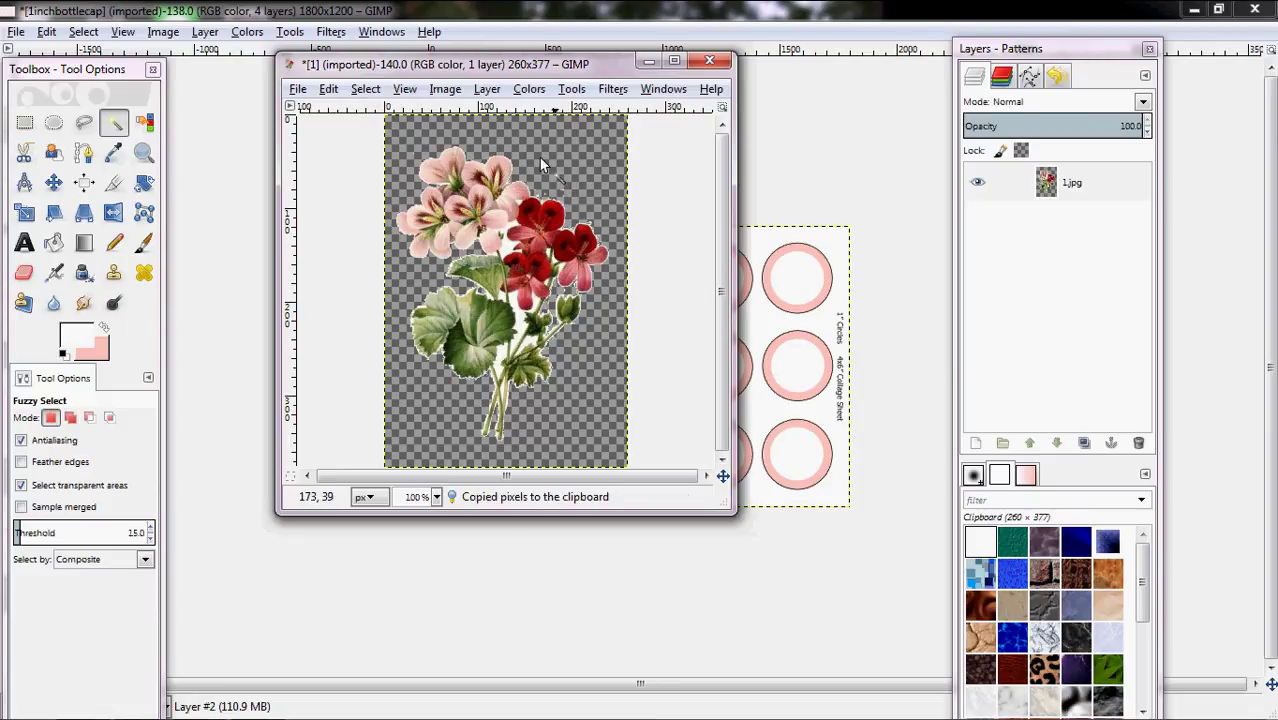
left_click(709, 63)
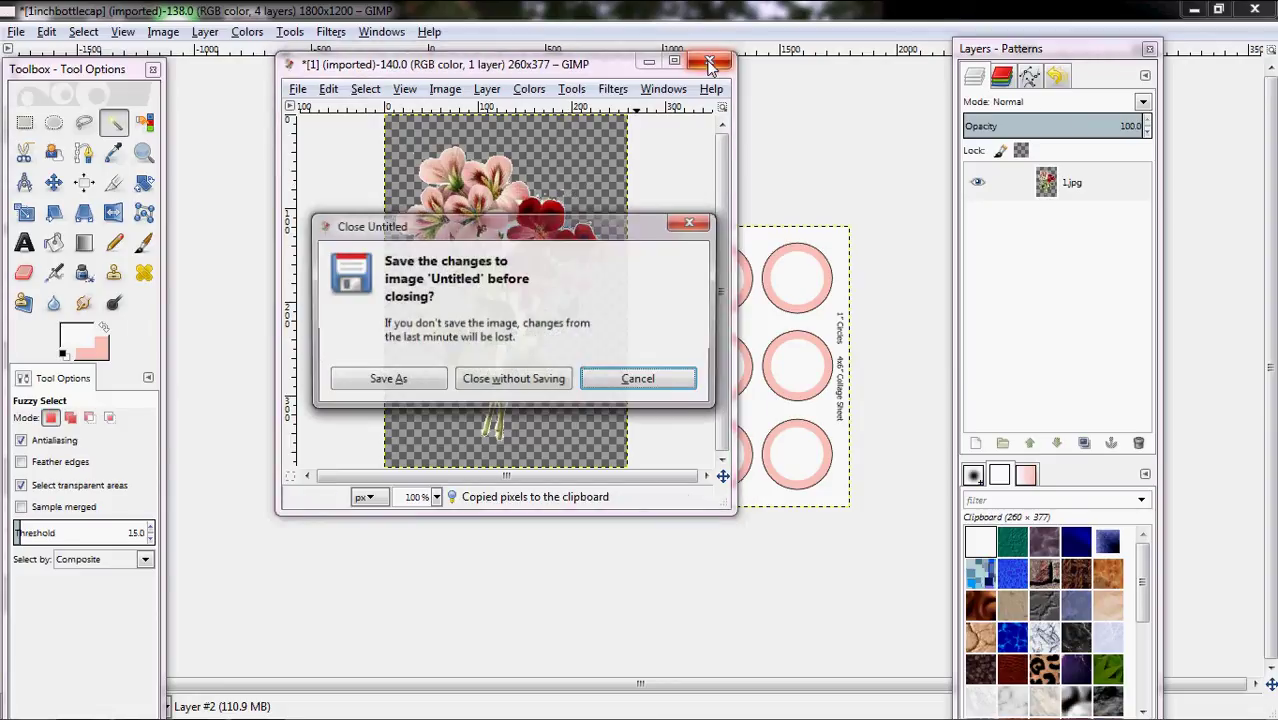
- Discard 1.jpg's changes, paste the geranium onto the sheet, and zoom to 50%
left_click(548, 384)
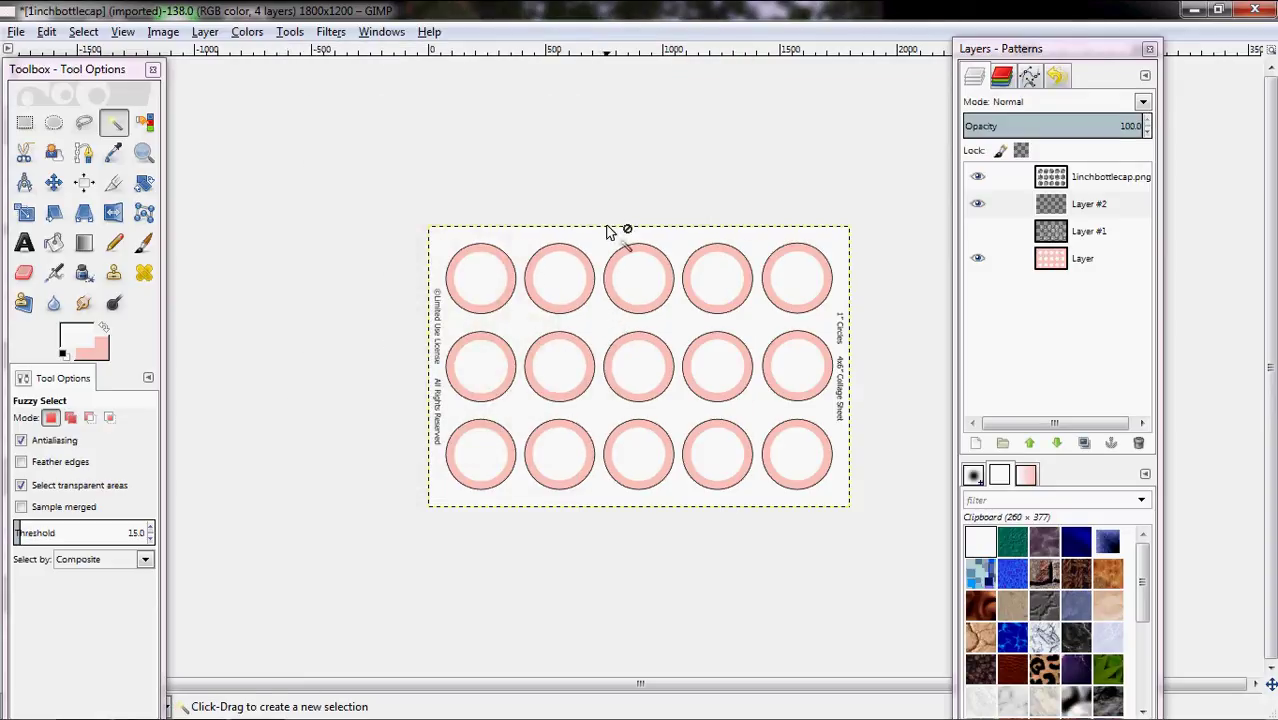
key("ctrl")
key("ctrl+v")
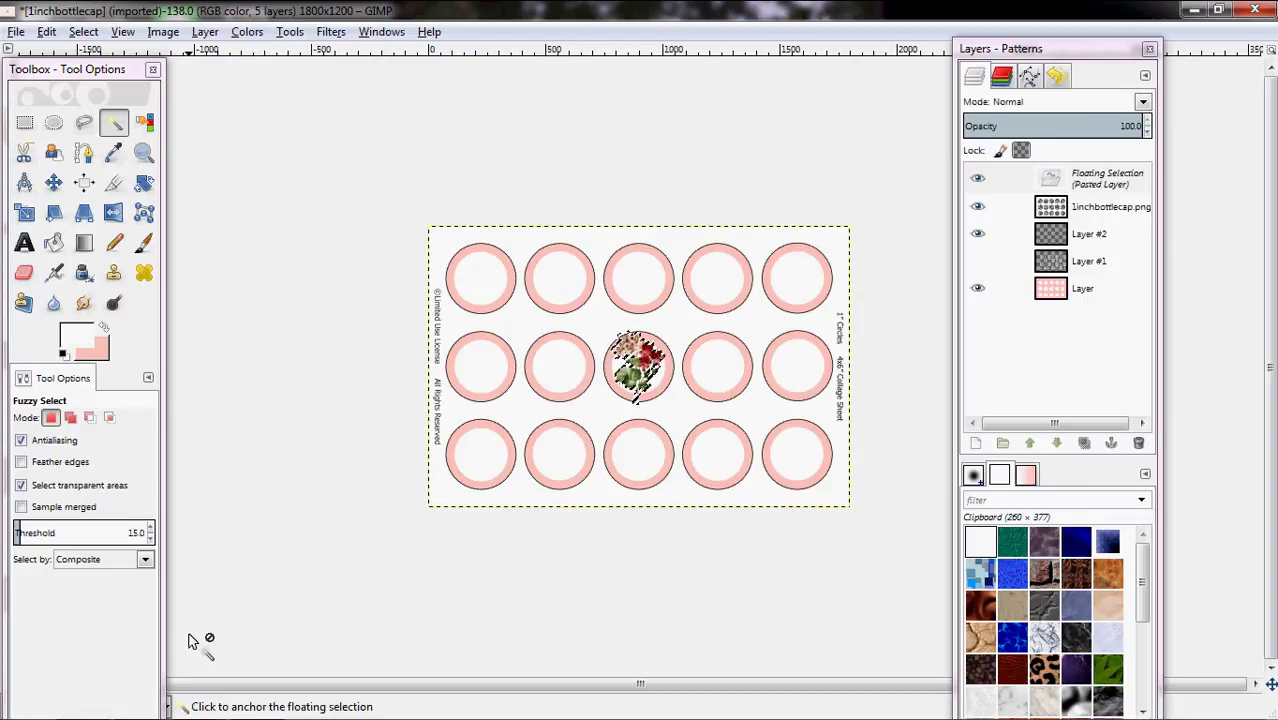
left_click(170, 707)
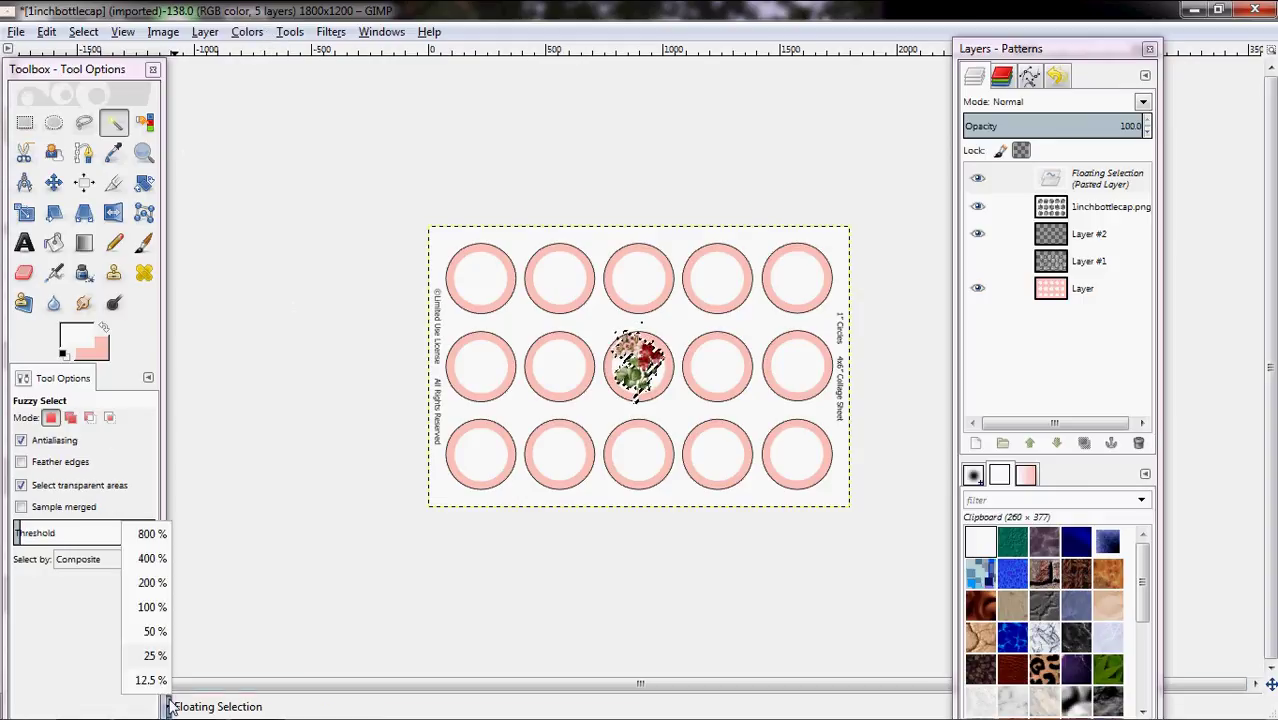
left_click(155, 632)
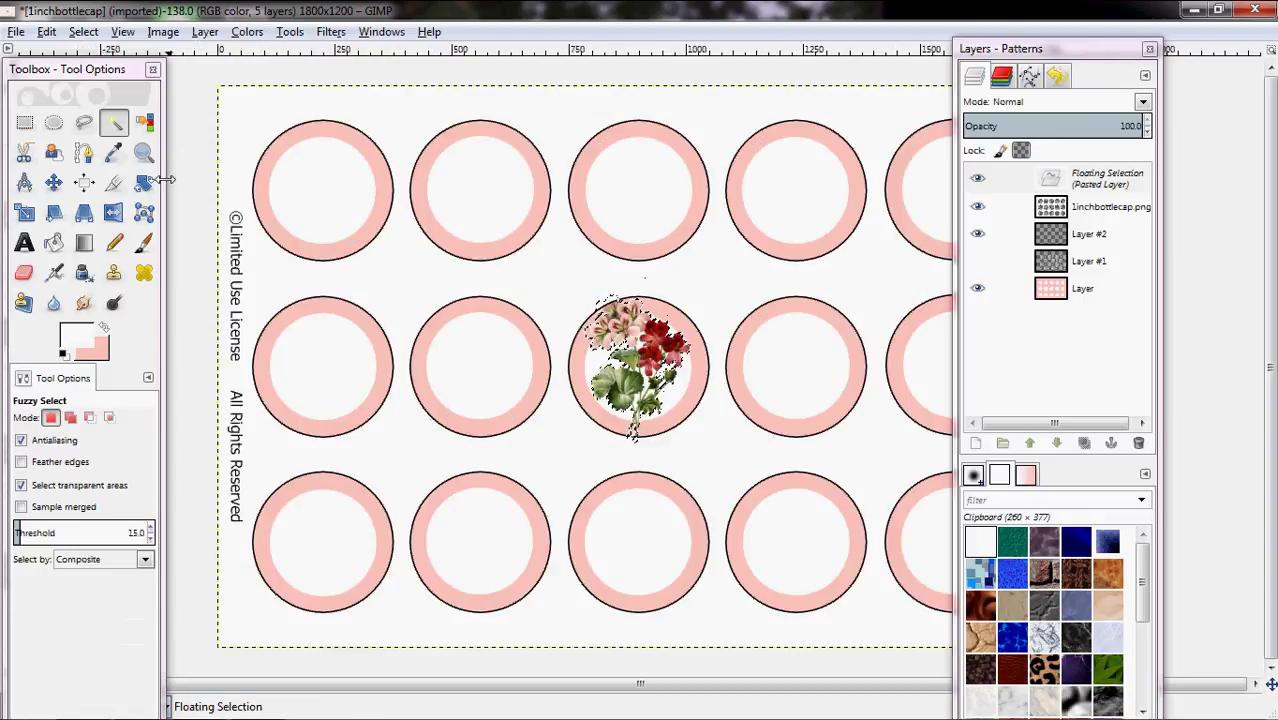
- Try scaling the pasted geranium with linked proportions, then cancel the resize
left_click(25, 214)
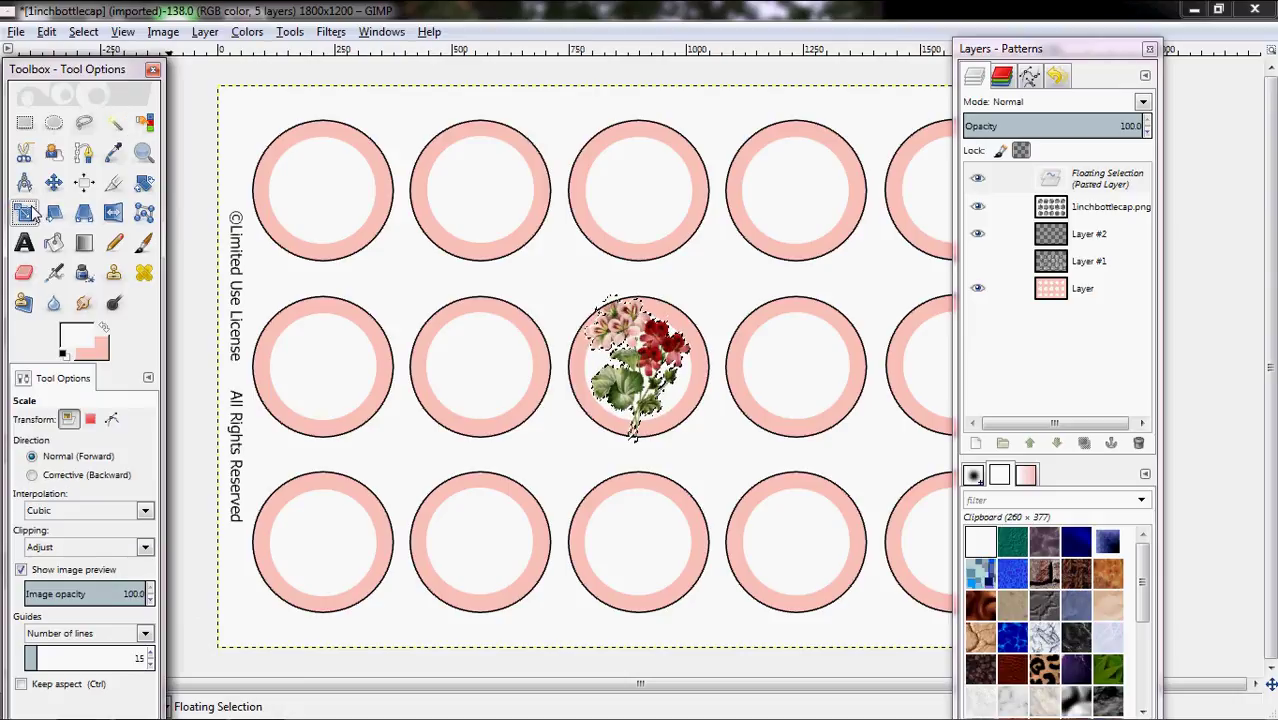
key("Tab")
left_click(612, 313)
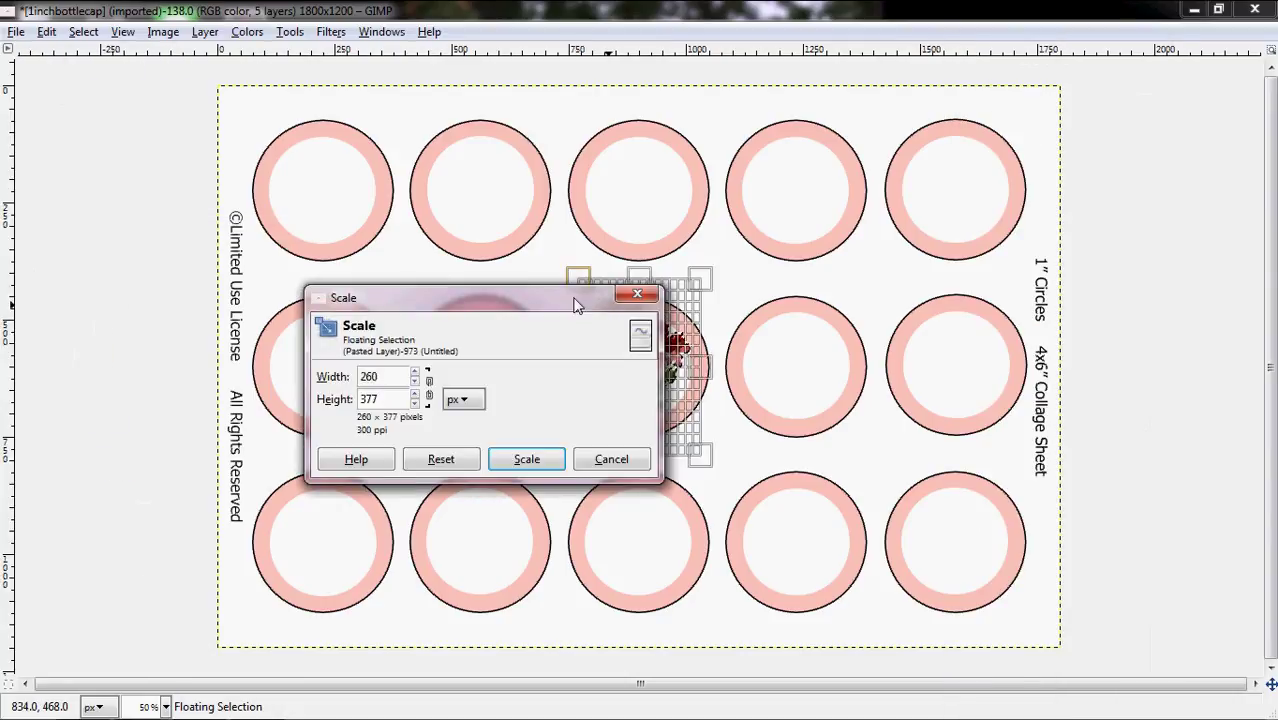
left_click_drag(575, 305, 406, 341)
key("Tab")
left_click_drag(713, 459, 684, 415)
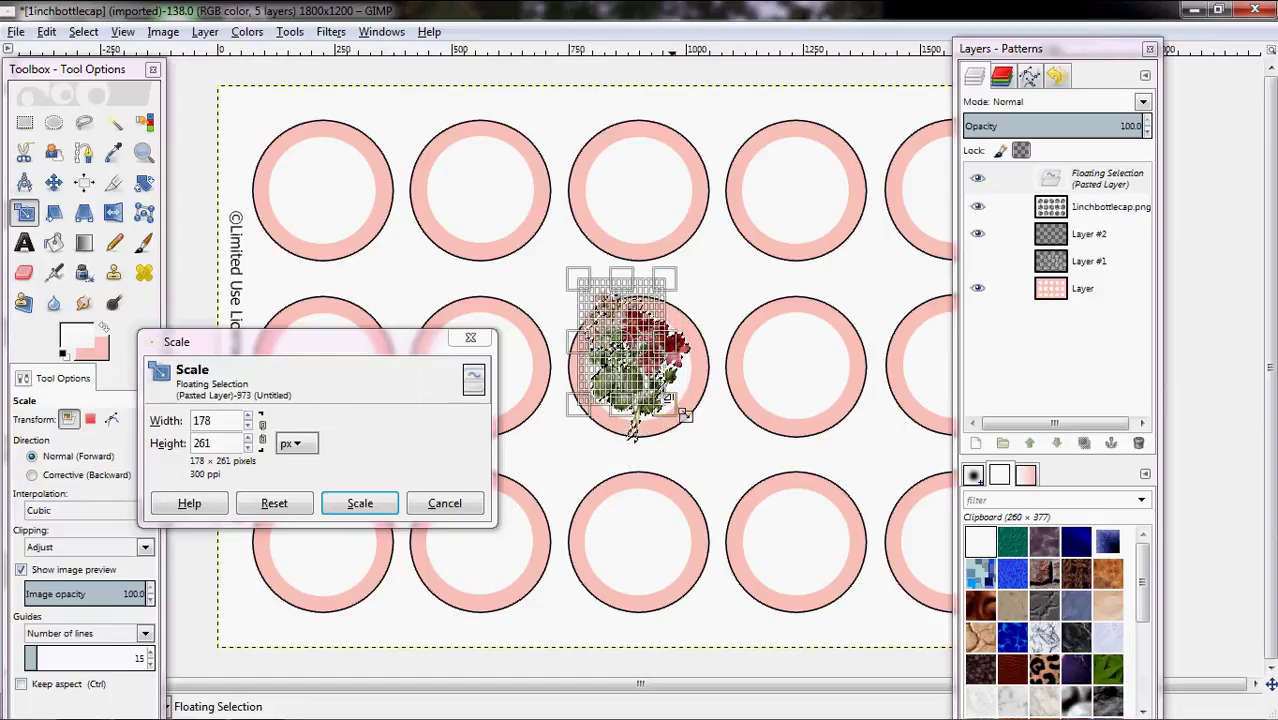
left_click(262, 431)
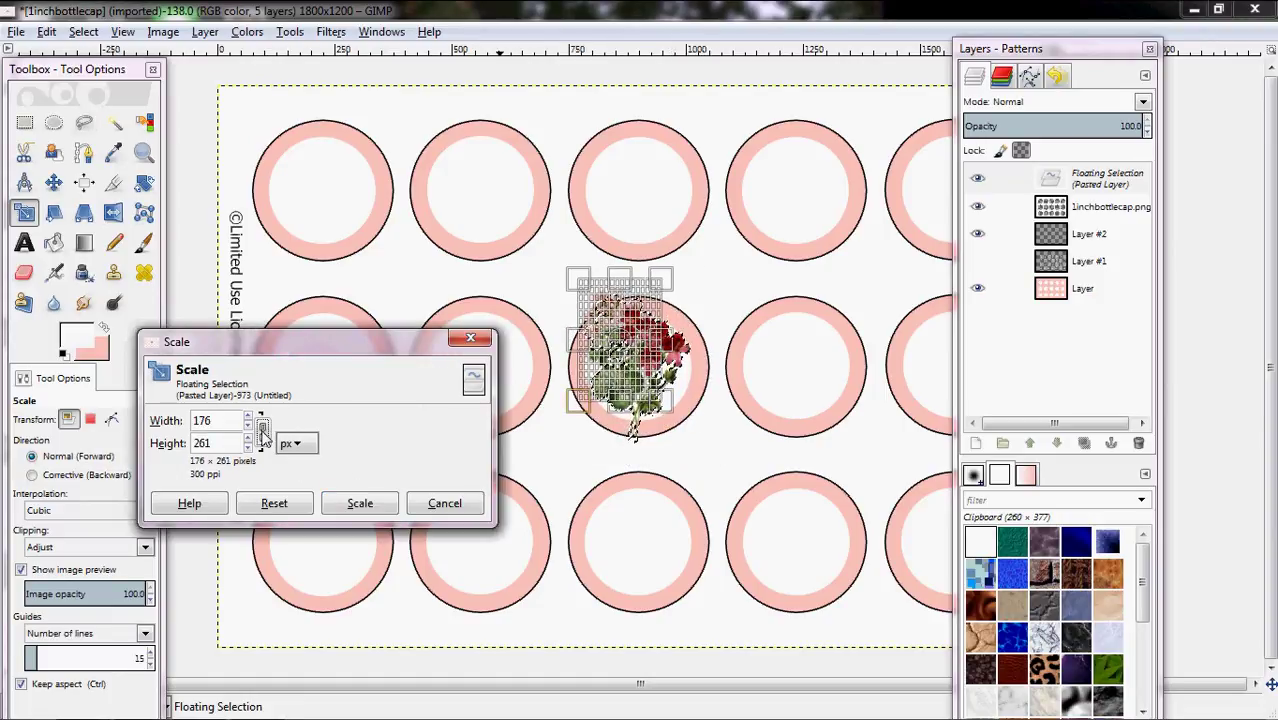
left_click_drag(678, 413, 712, 436)
left_click(261, 430)
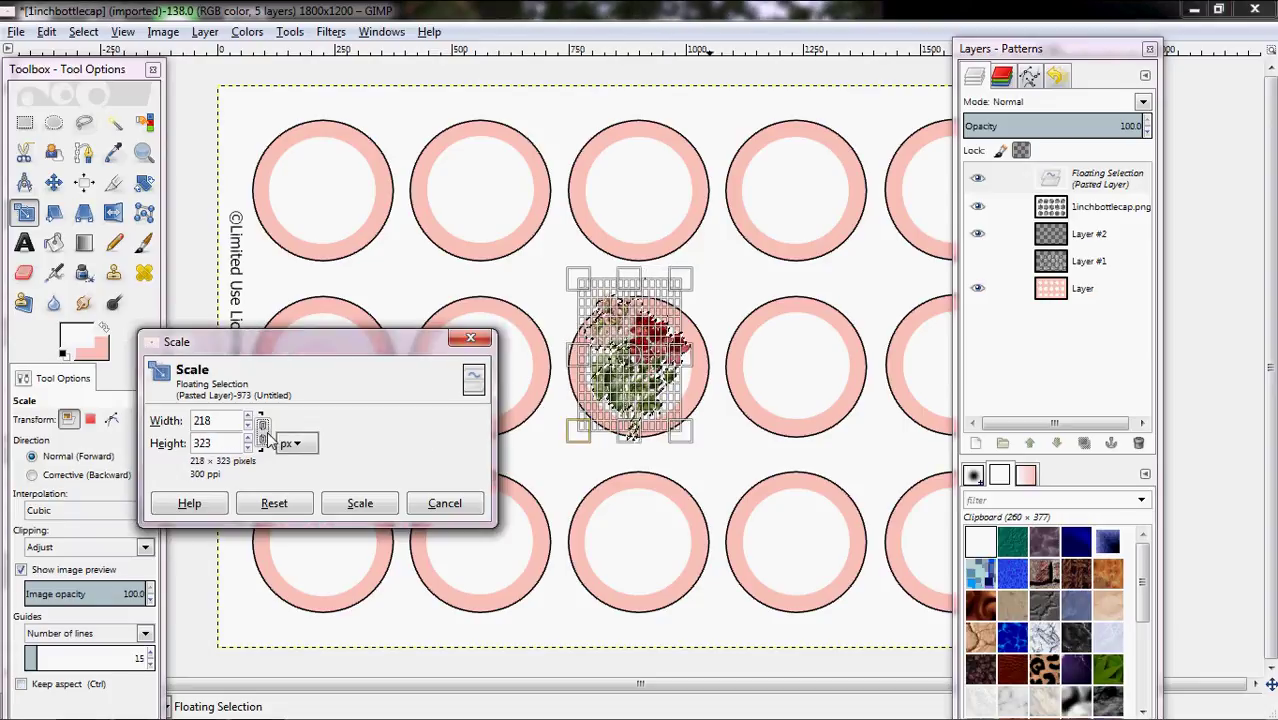
left_click(698, 360)
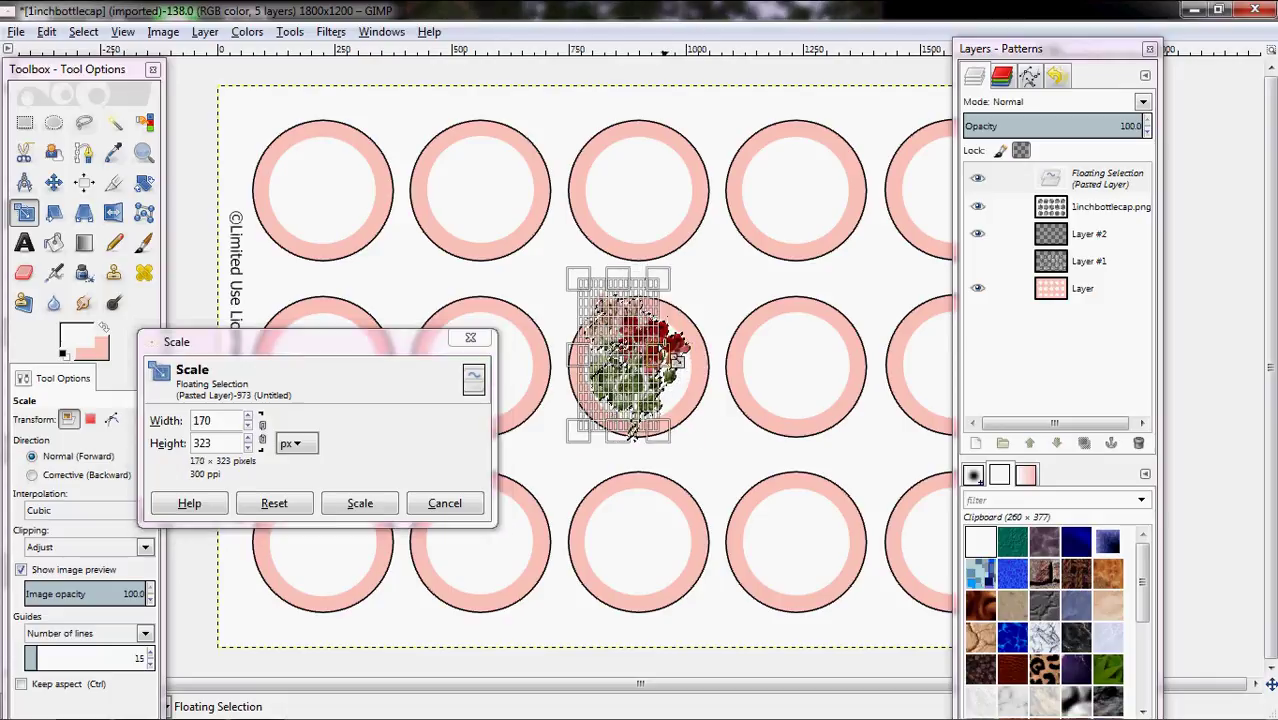
left_click(444, 503)
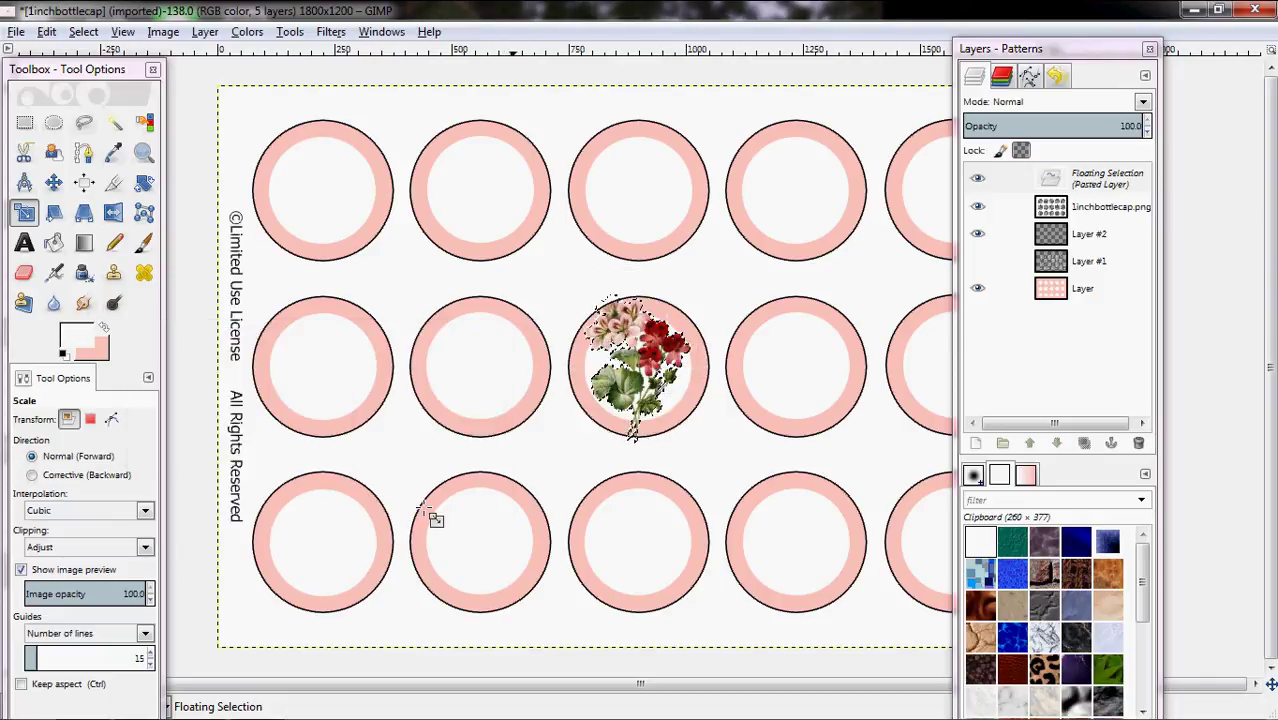
- Rescale the geranium proportionally from its original 260×377 to fit a circle
key("Tab")
left_click(431, 516)
left_click(261, 432)
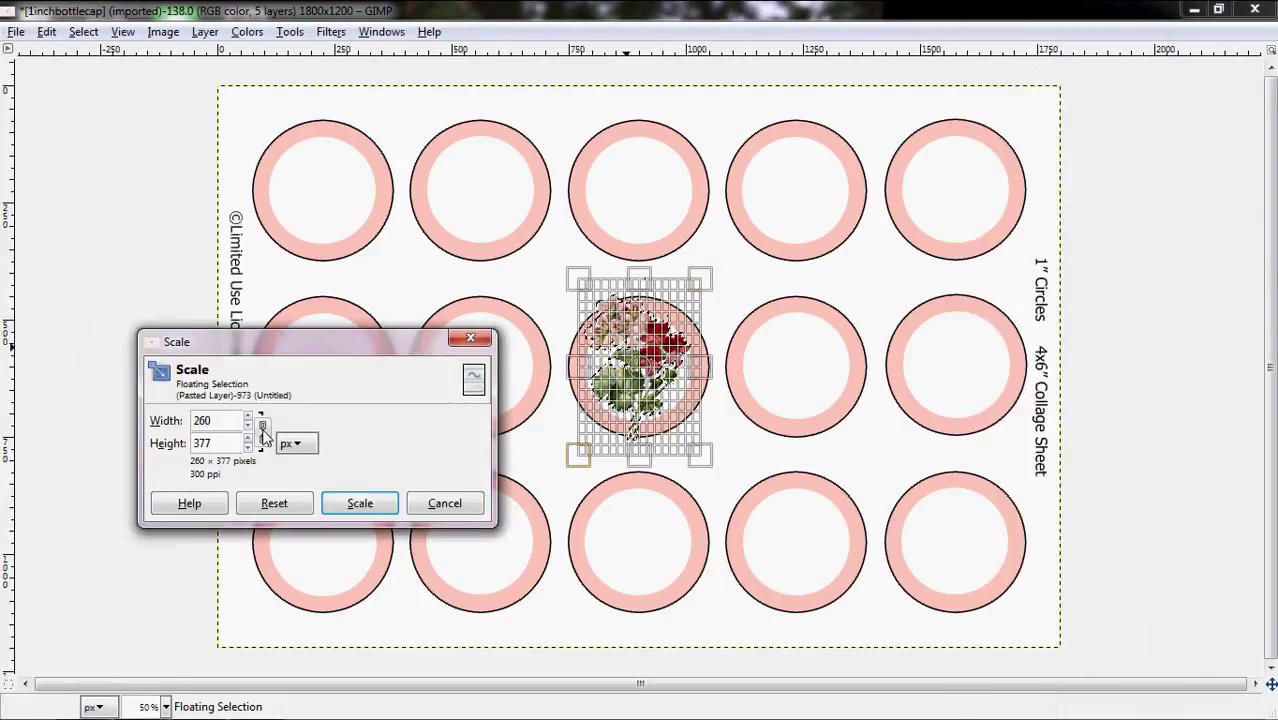
key("Tab")
left_click_drag(714, 466, 620, 418)
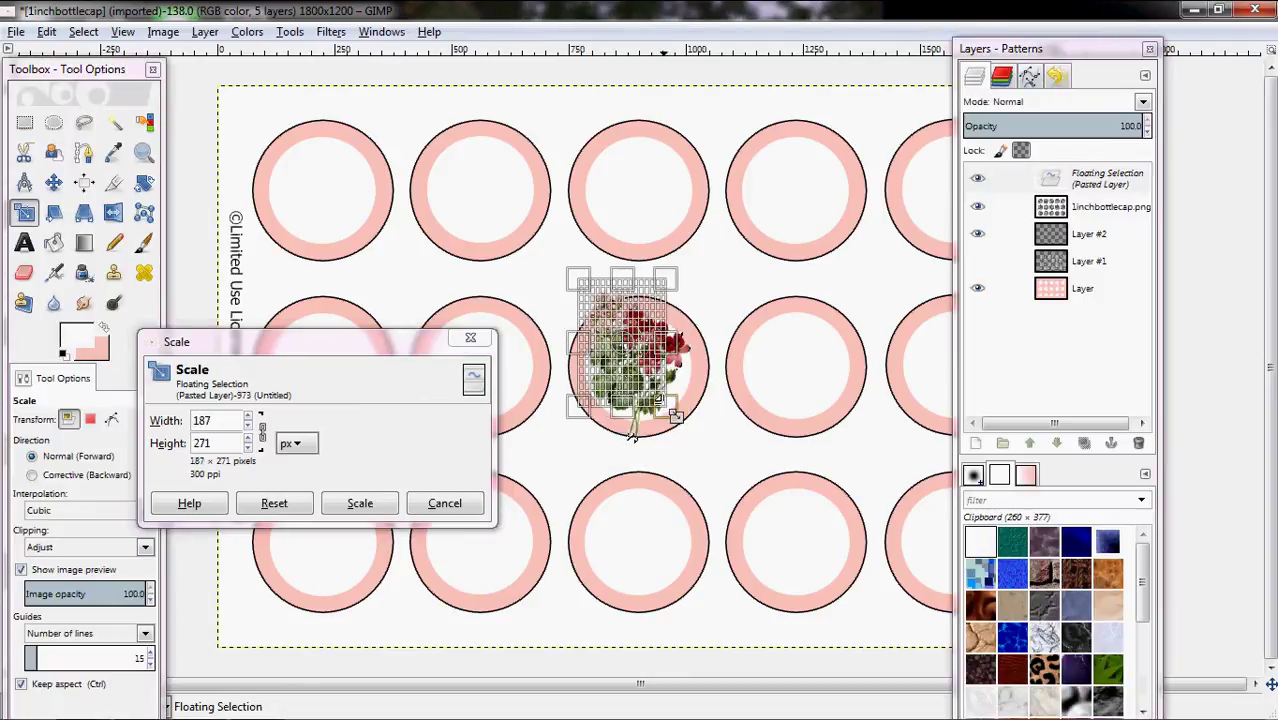
left_click(360, 503)
- Move the flower into the top-left circle, shrink it to 171×247, and nudge it into place
left_click(53, 183)
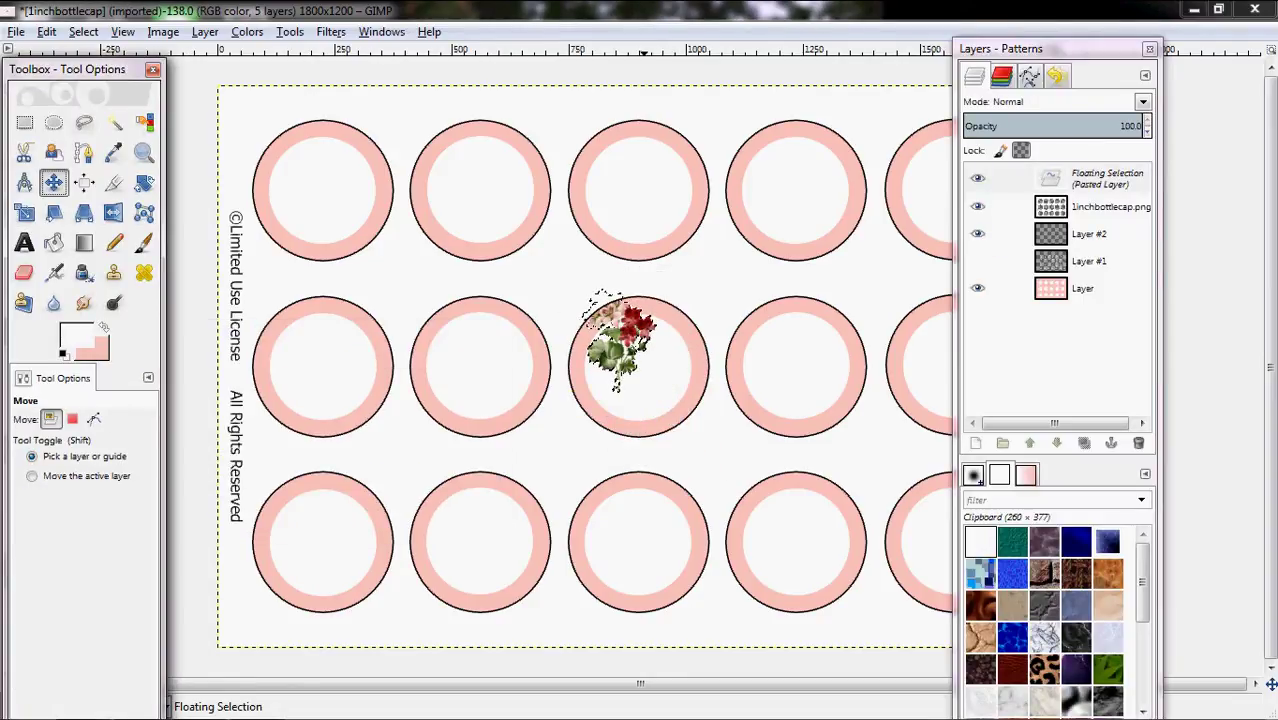
left_click_drag(635, 336, 339, 185)
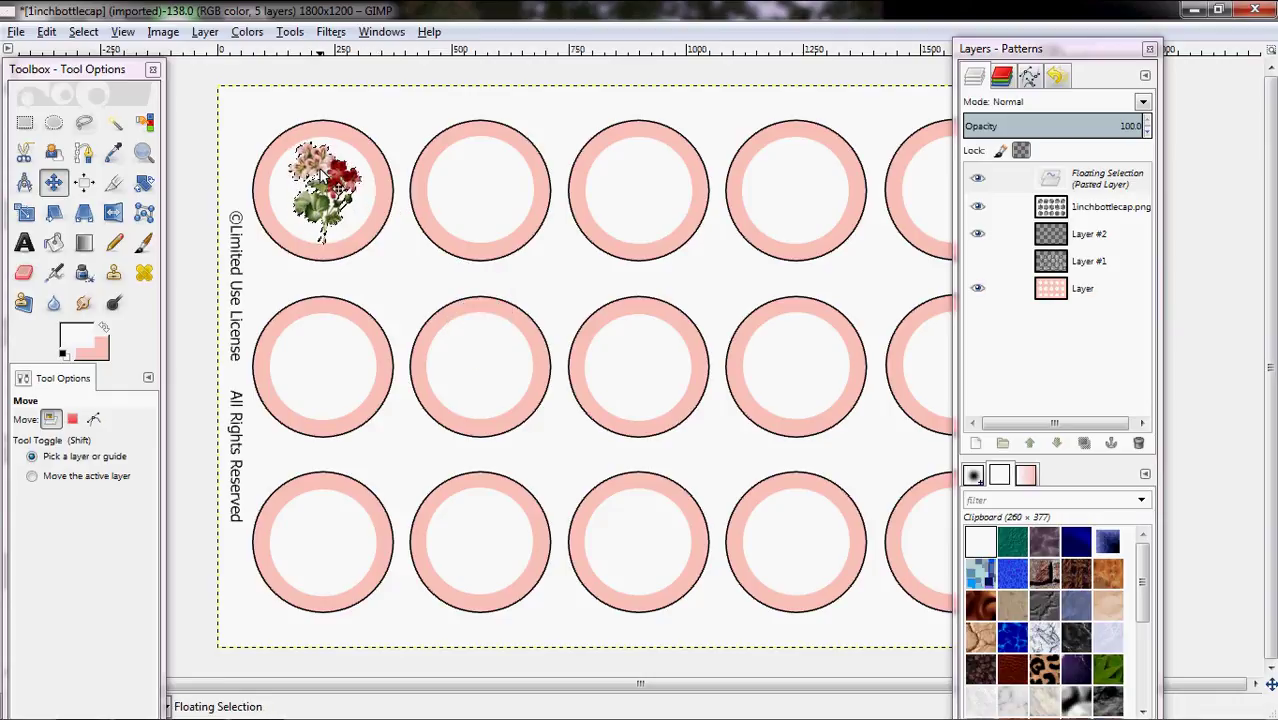
key("shift+t")
key("Tab")
left_click(365, 180)
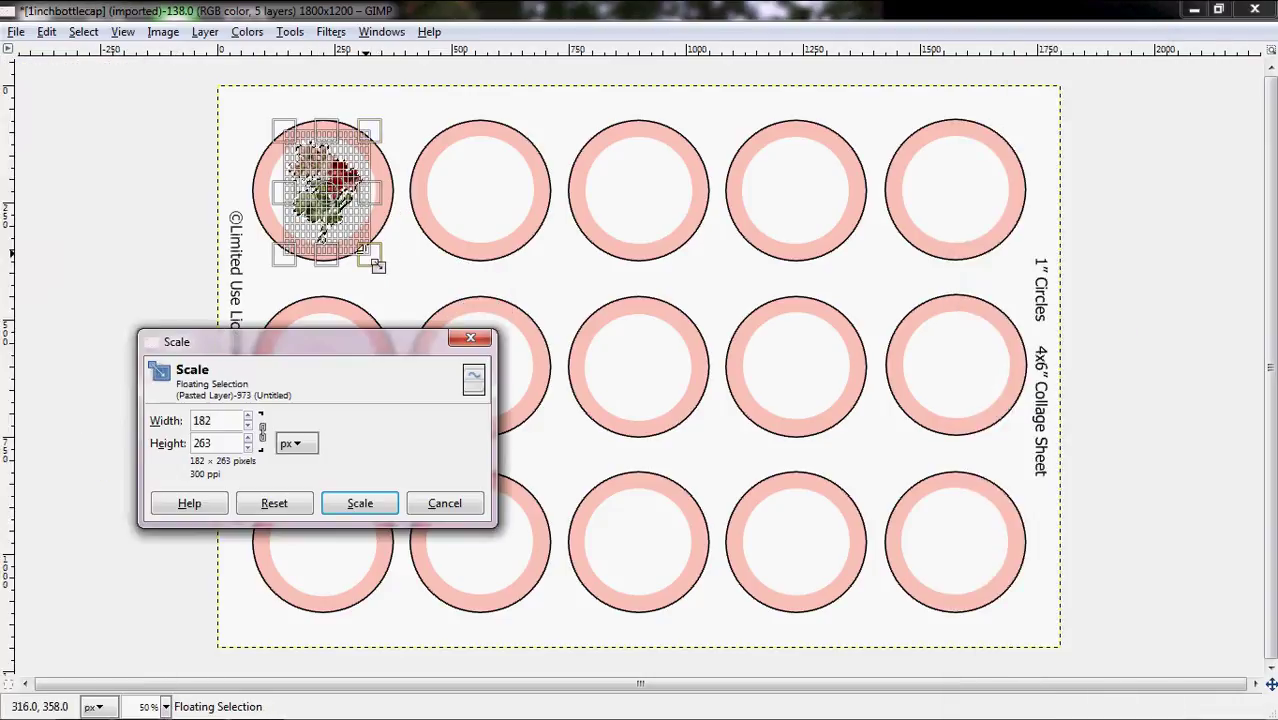
key("Tab")
left_click_drag(377, 265, 364, 249)
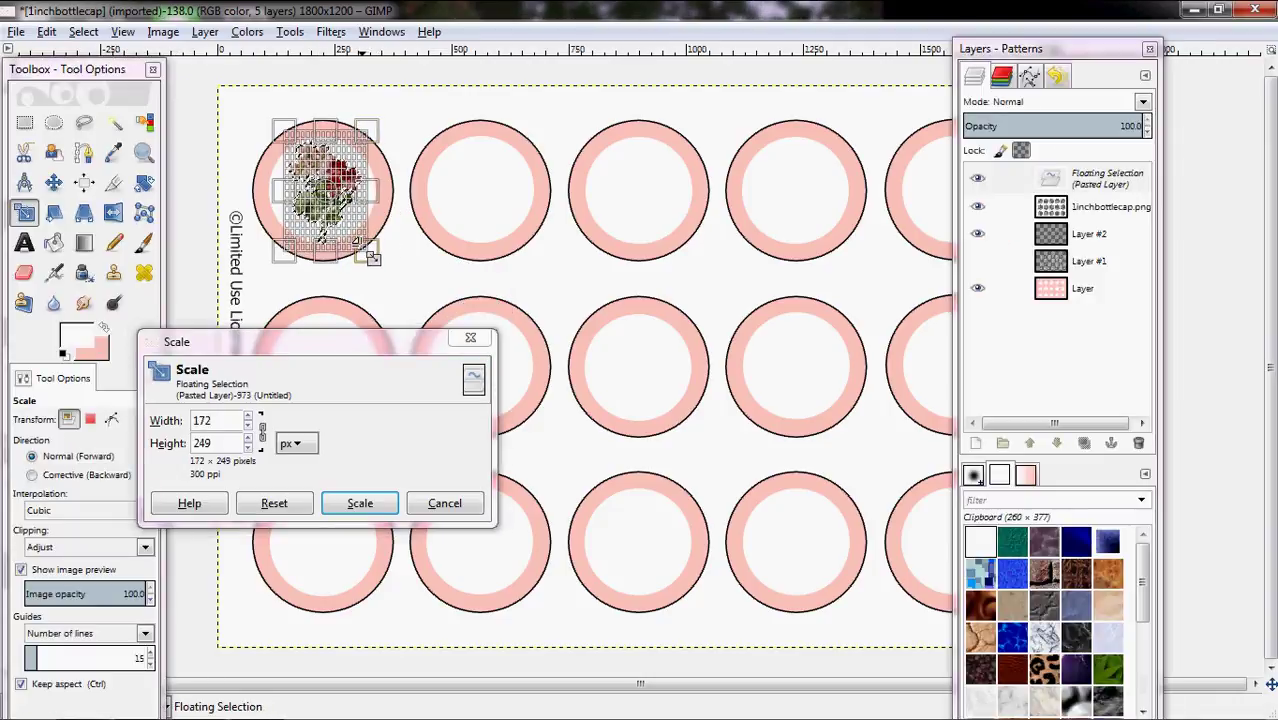
left_click(358, 502)
key("m")
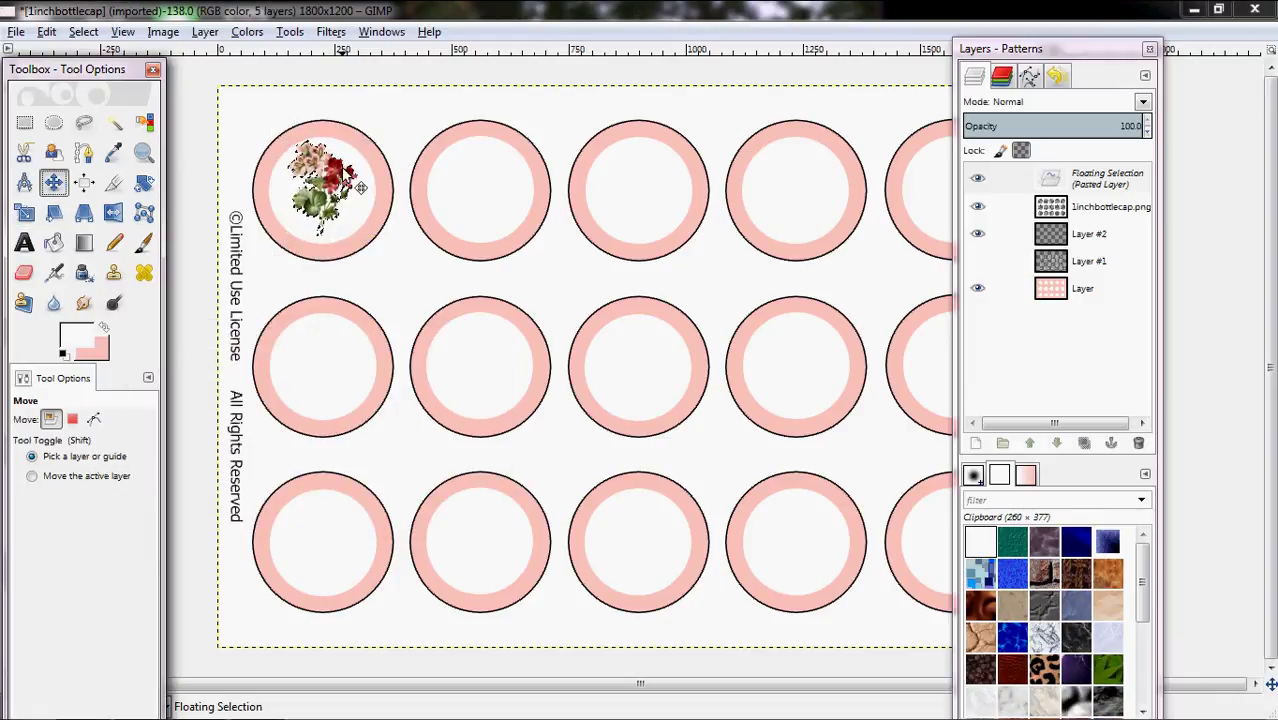
left_click_drag(342, 175, 344, 175)
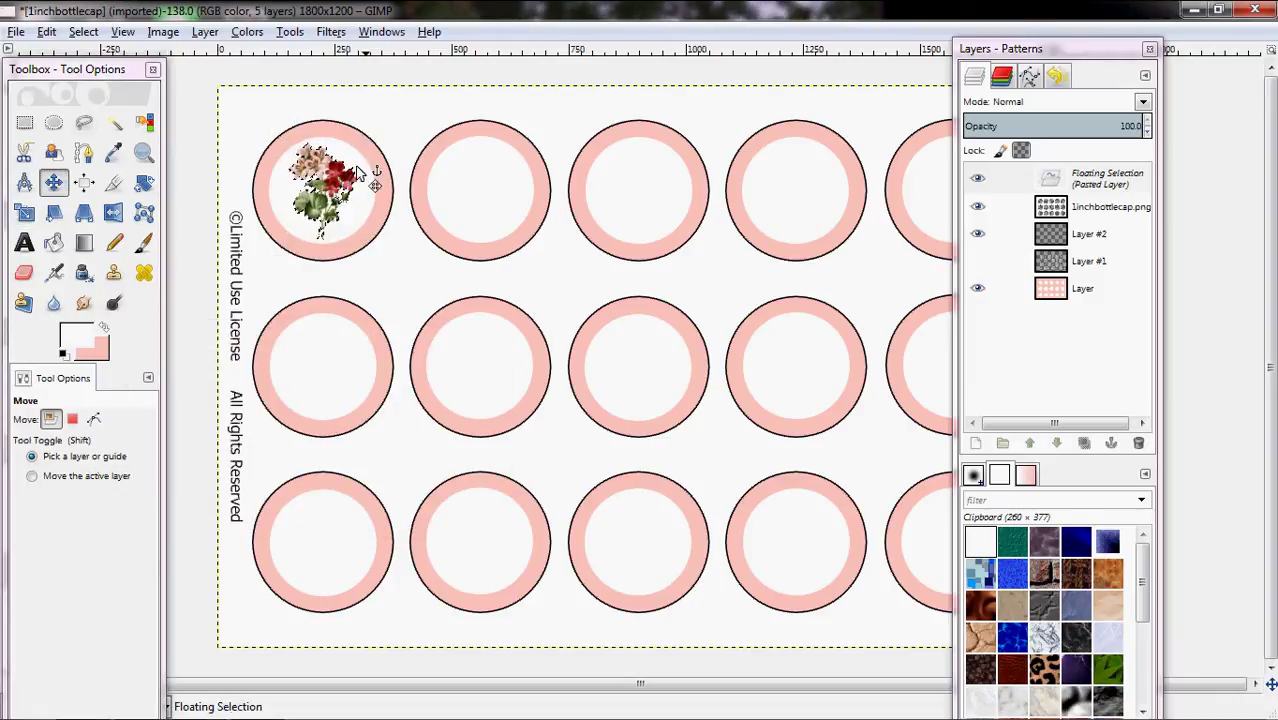
- Paste flower copies into the lower left-column circles, anchor them, and minimize the sheet window
key("ctrl")
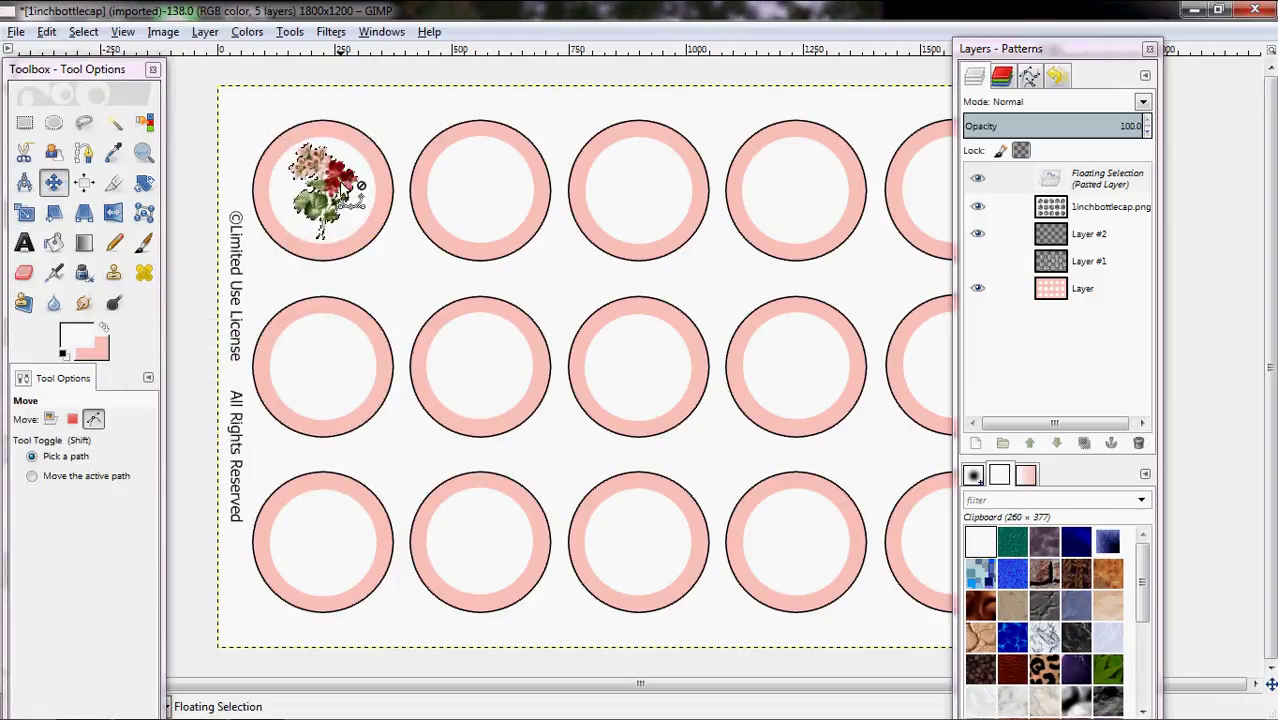
key("ctrl+c")
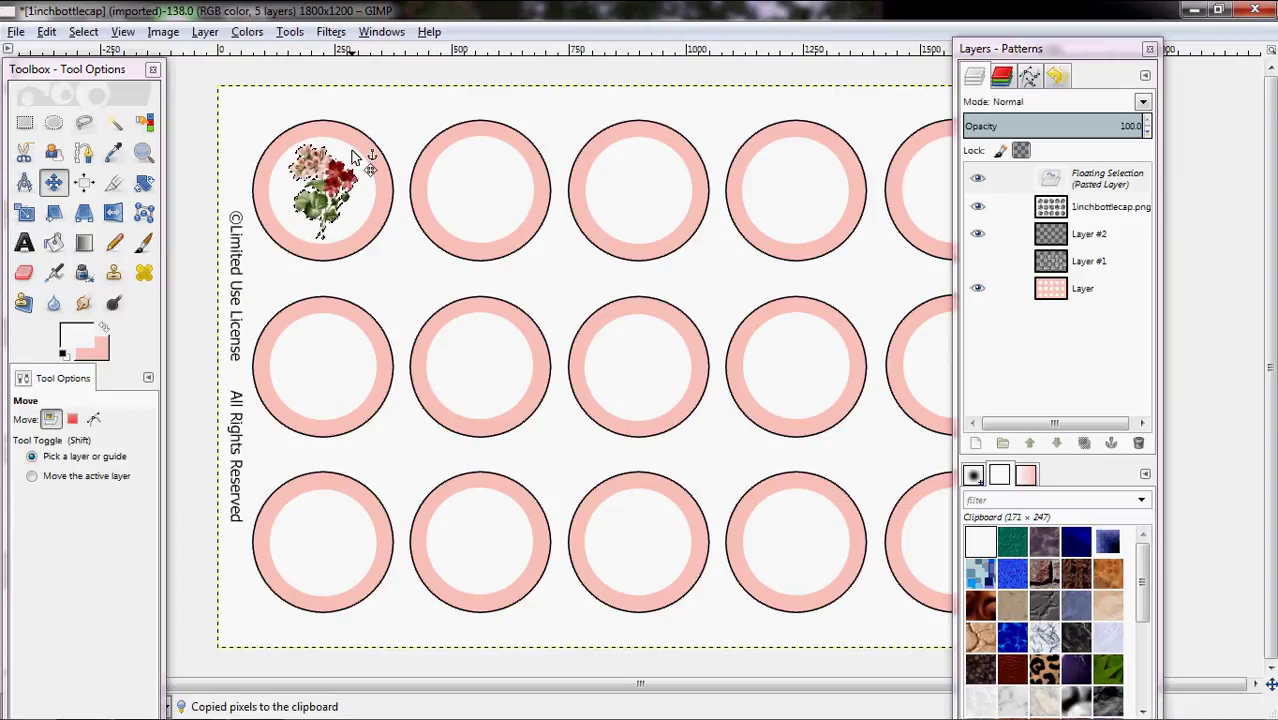
key("ctrl")
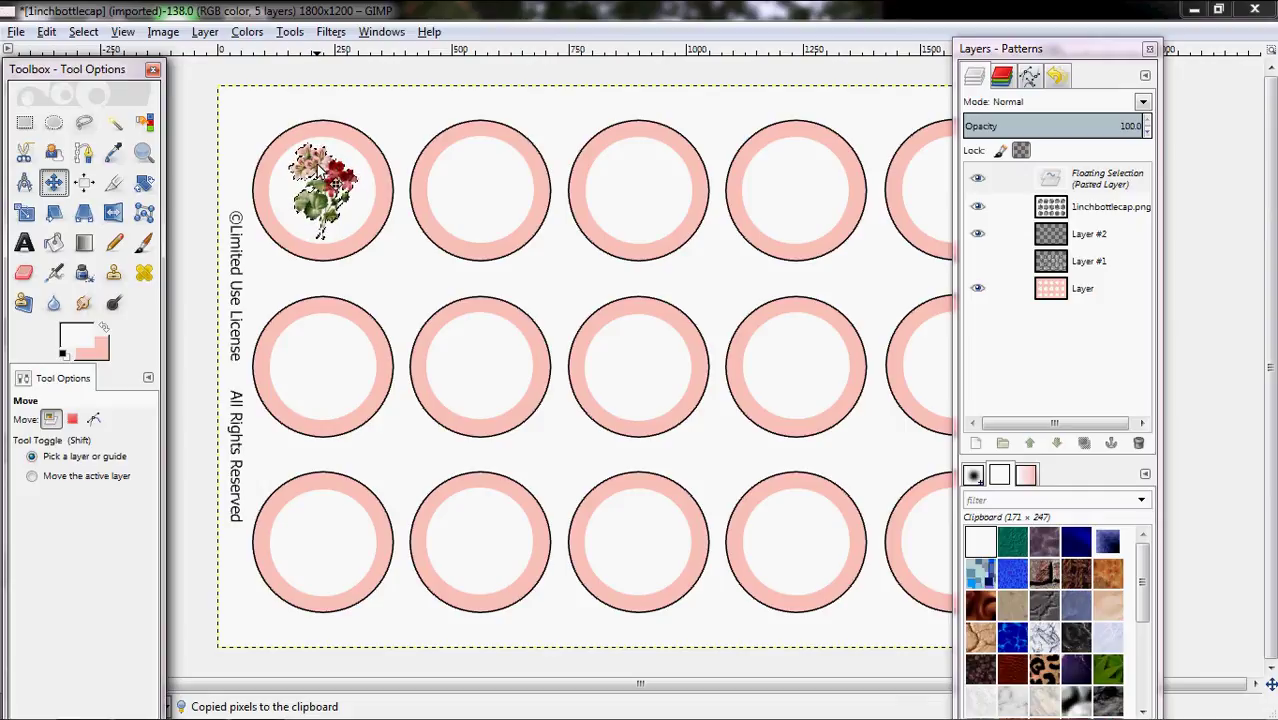
left_click_drag(318, 175, 355, 537)
left_click(405, 463)
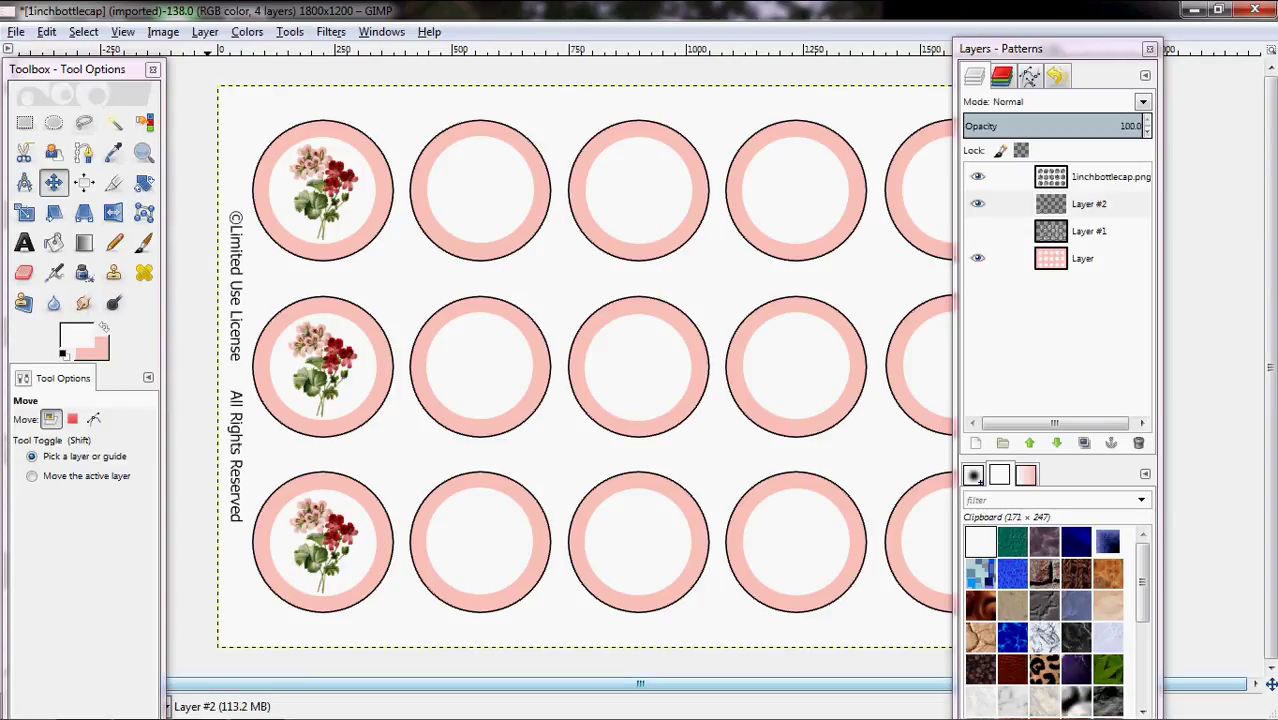
left_click(1192, 10)
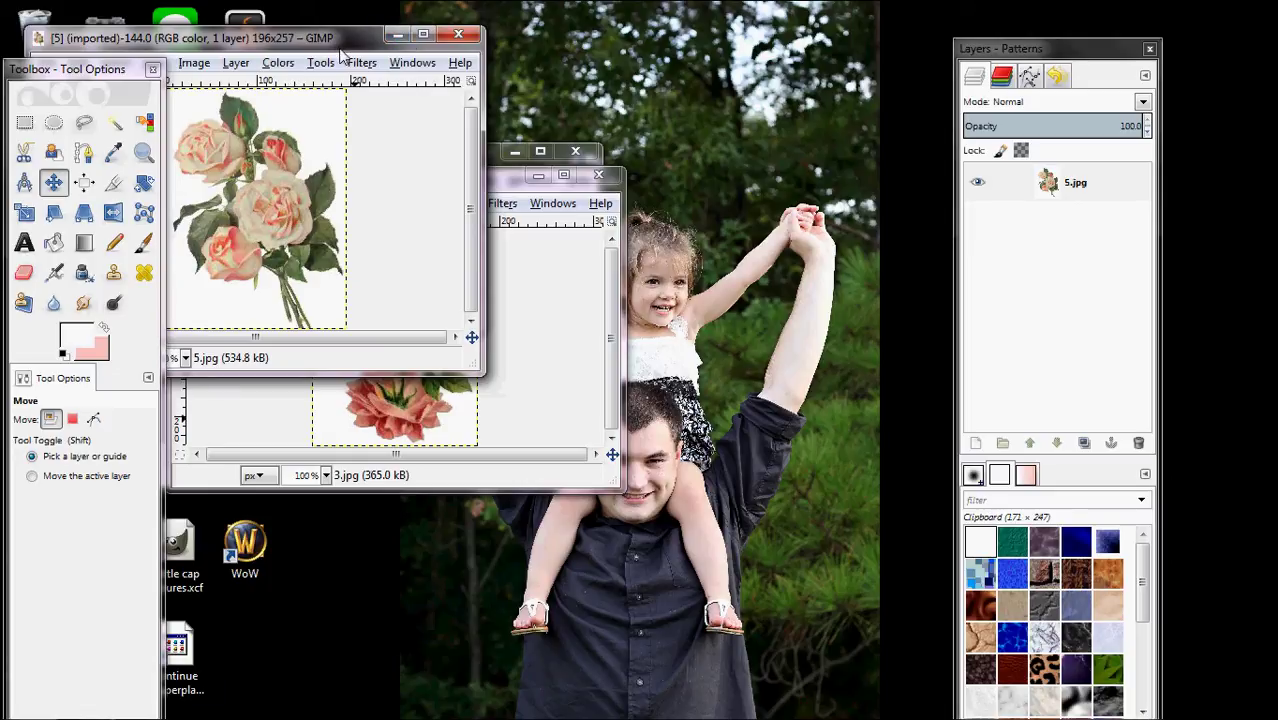
- Add an alpha channel to the 5.jpg roses layer, cut away the white background, and copy the roses
left_click_drag(337, 47, 700, 89)
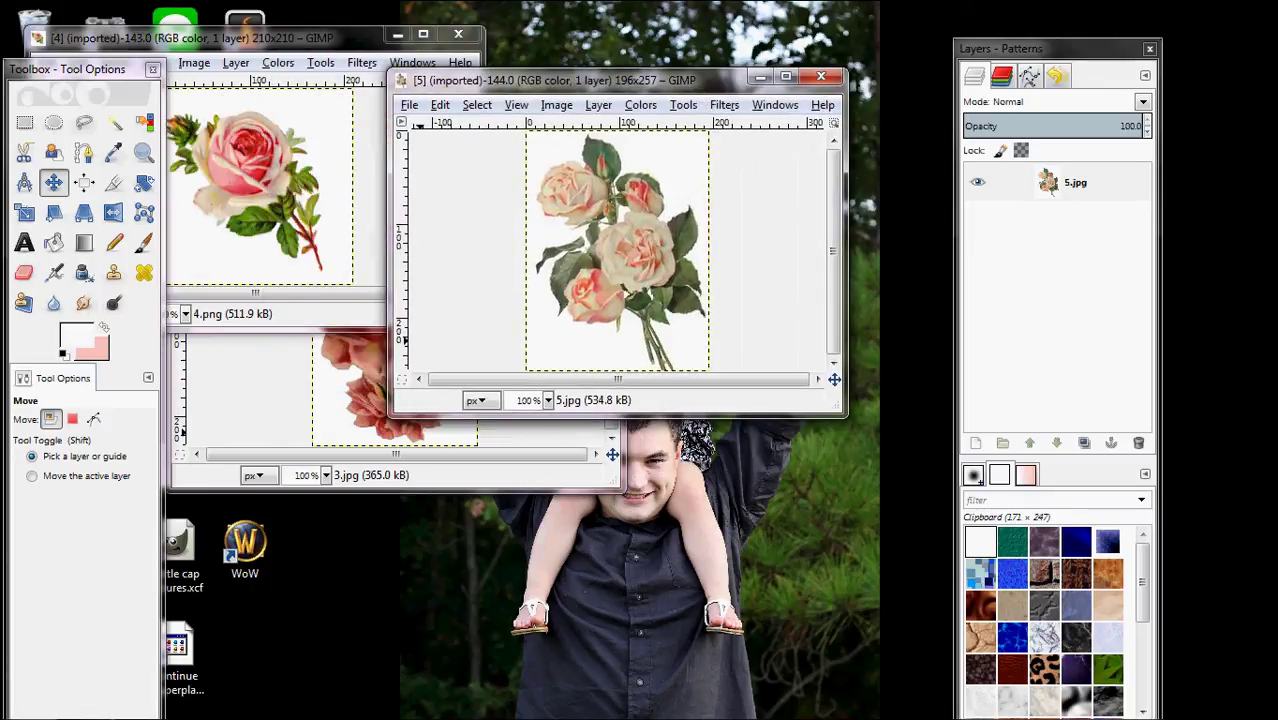
key("super")
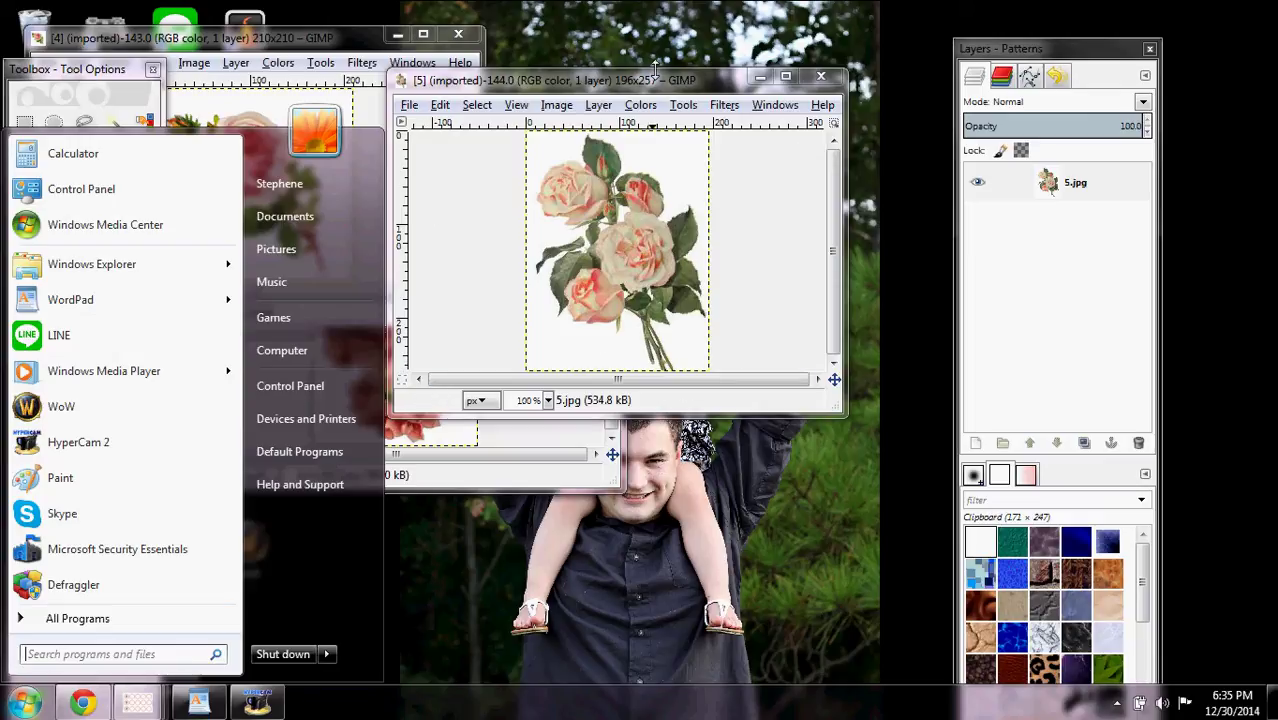
key("super")
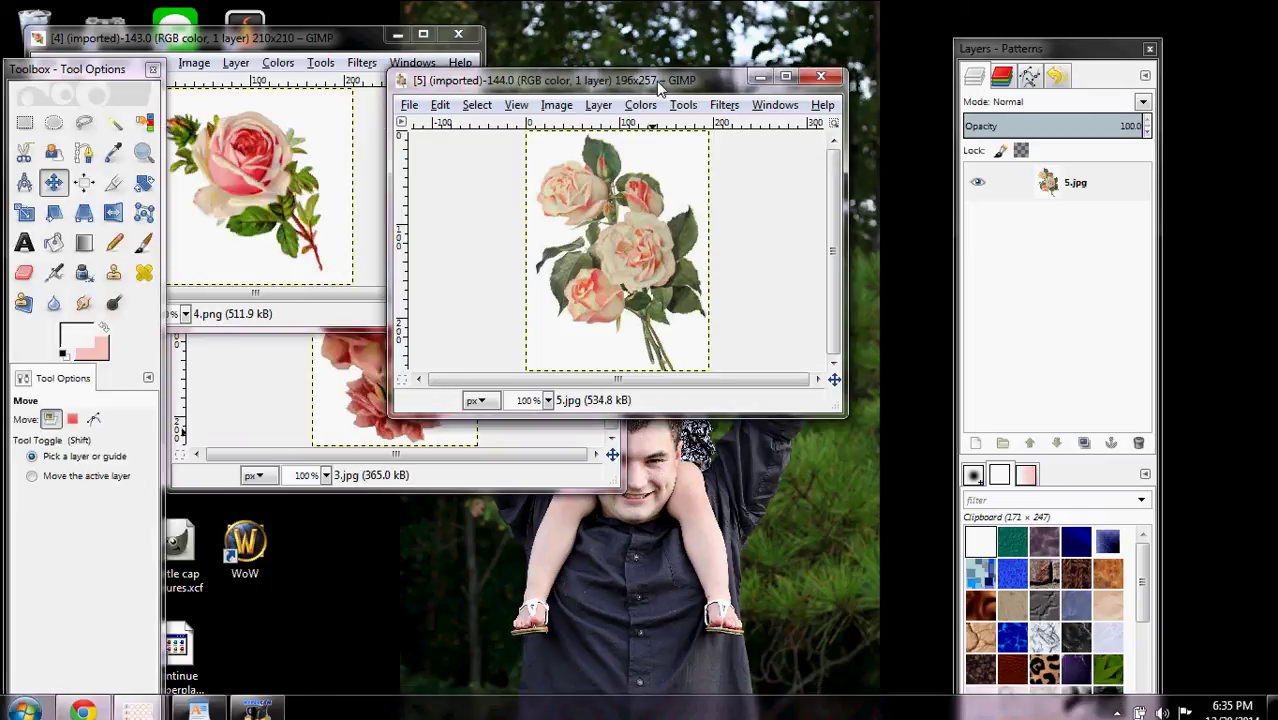
left_click(114, 123)
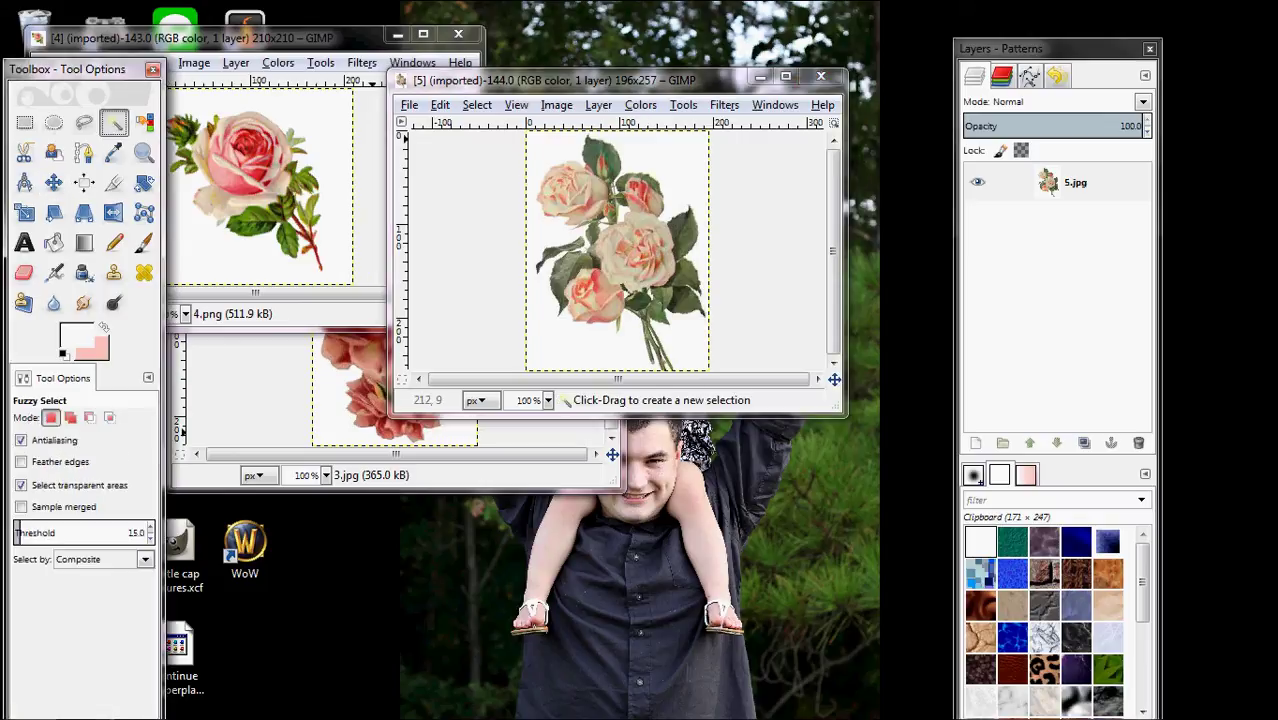
right_click(1067, 185)
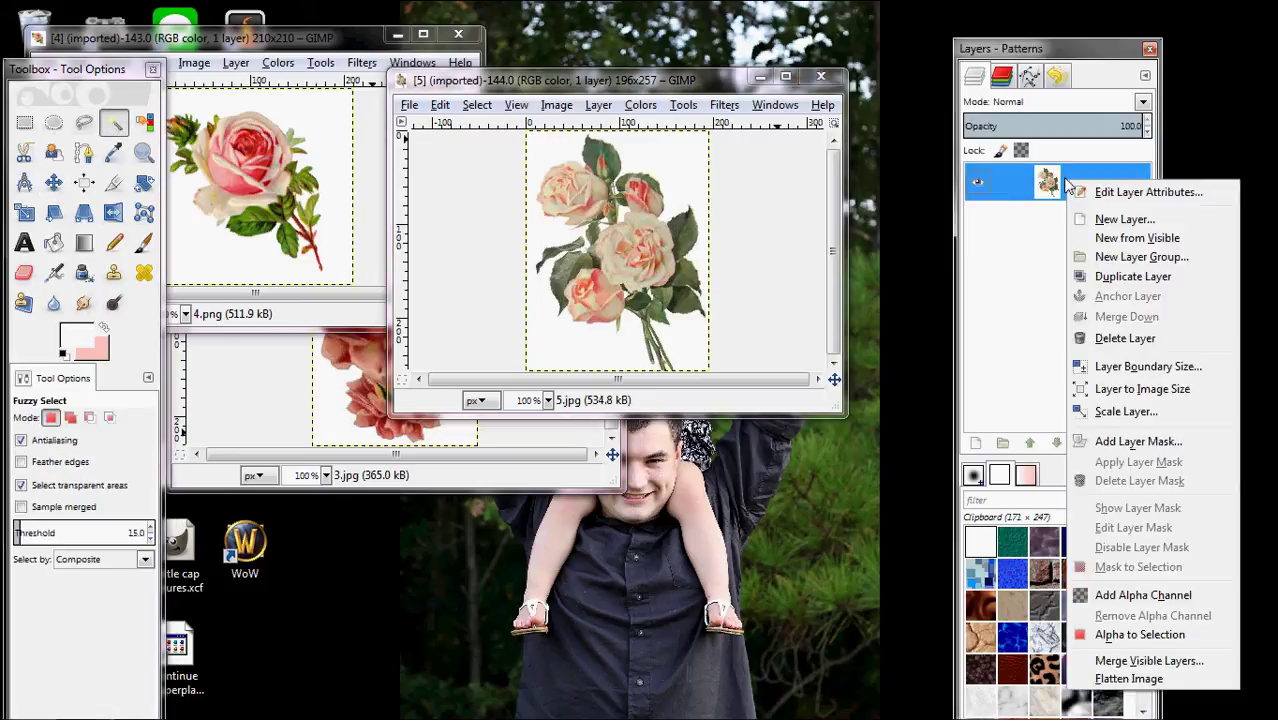
left_click(1116, 598)
left_click(679, 173)
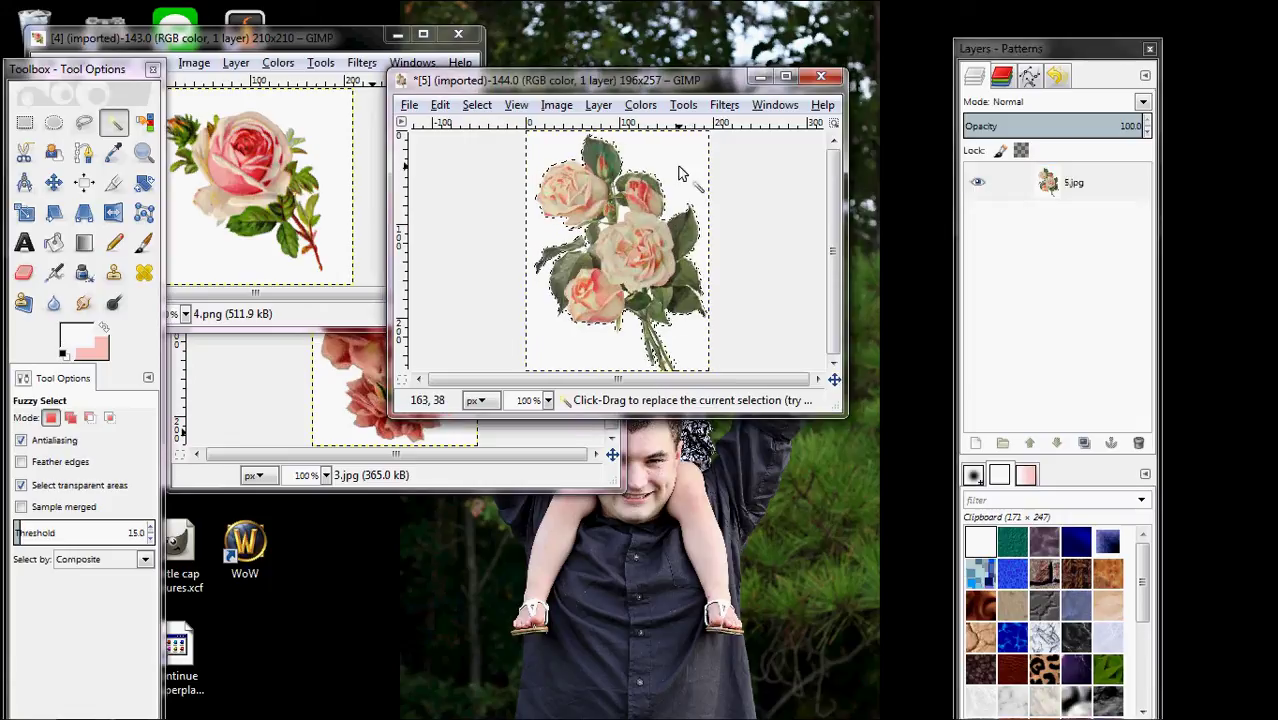
key("ctrl")
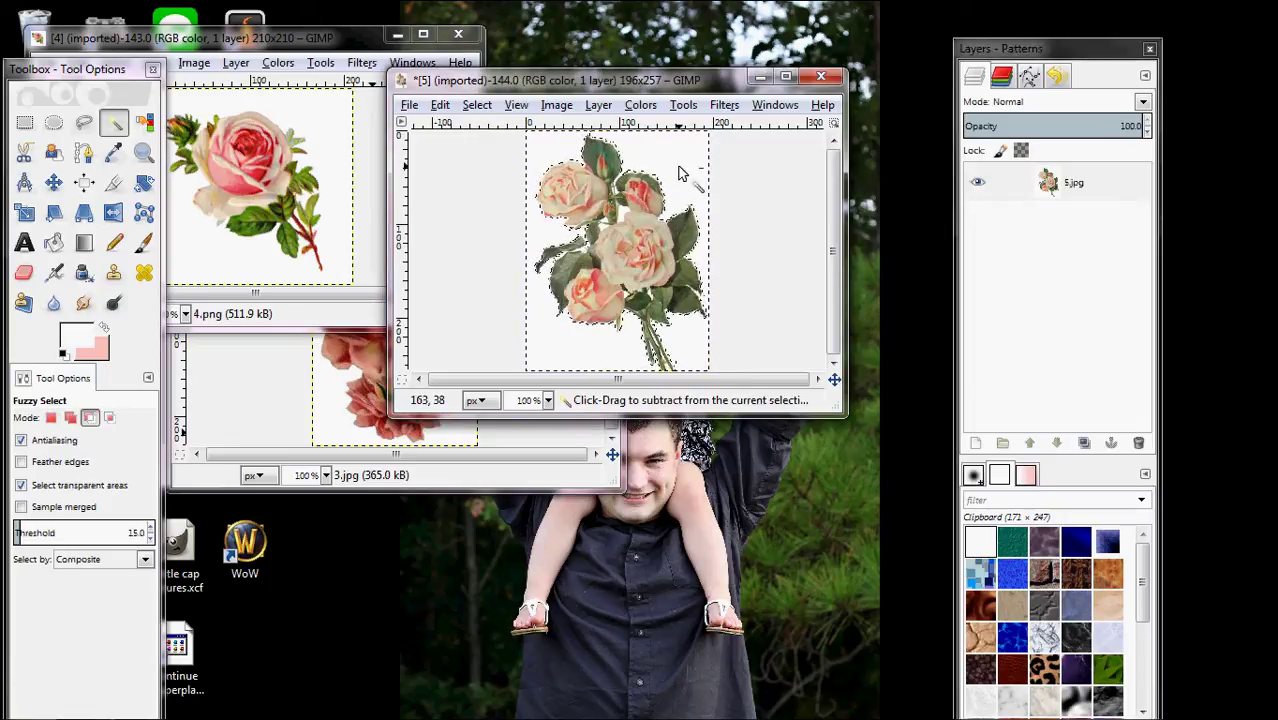
key("ctrl+x")
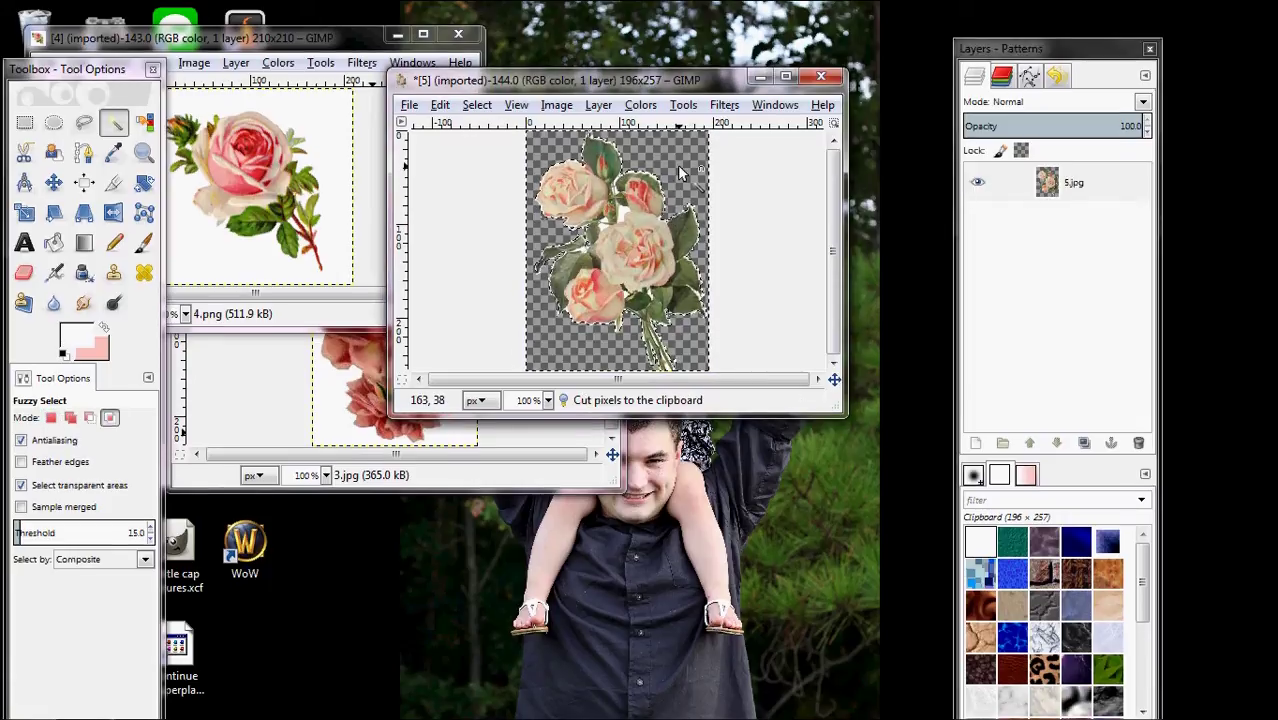
key("ctrl+shift+a")
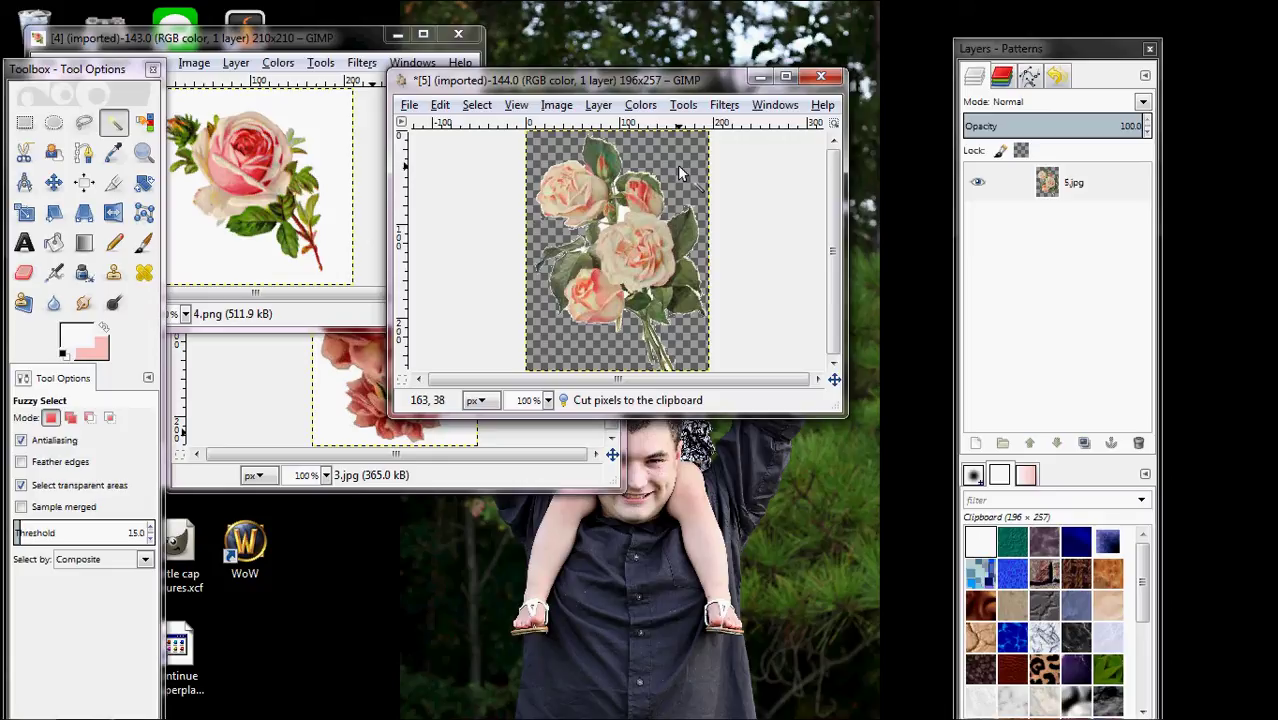
key("ctrl+c")
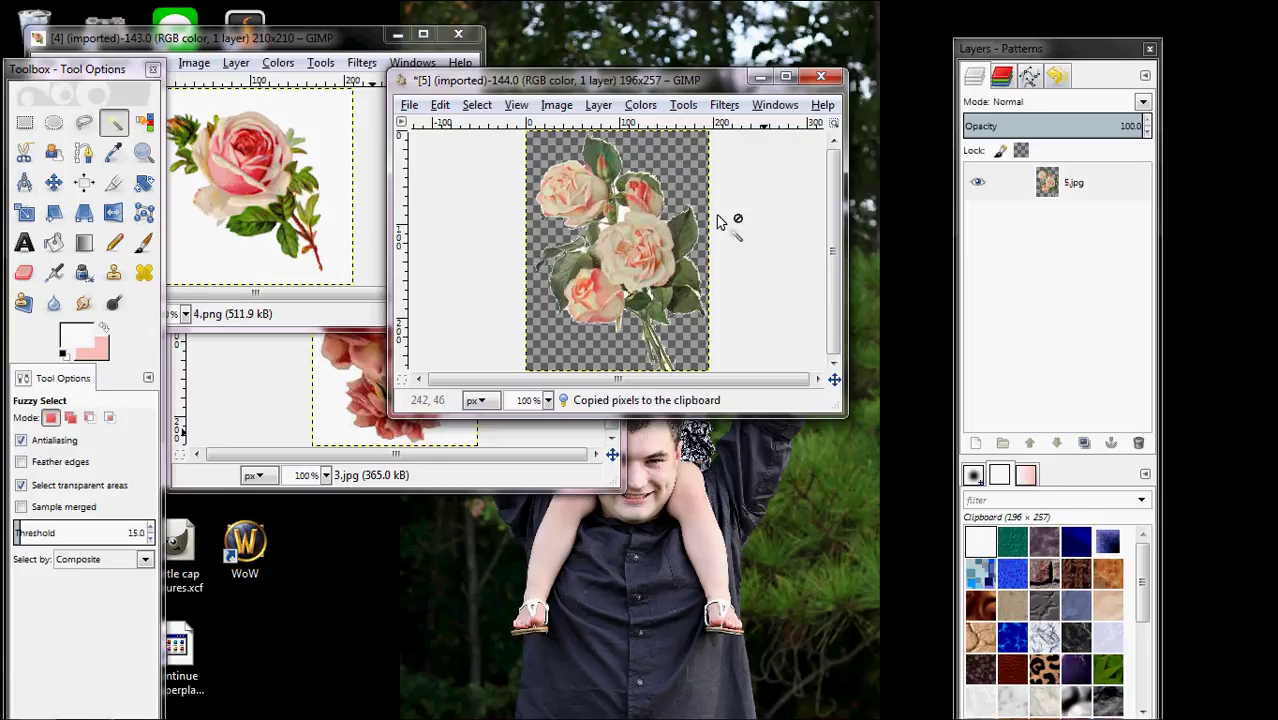
- Close 5.jpg without saving and bring up the open GIMP image windows
left_click(818, 77)
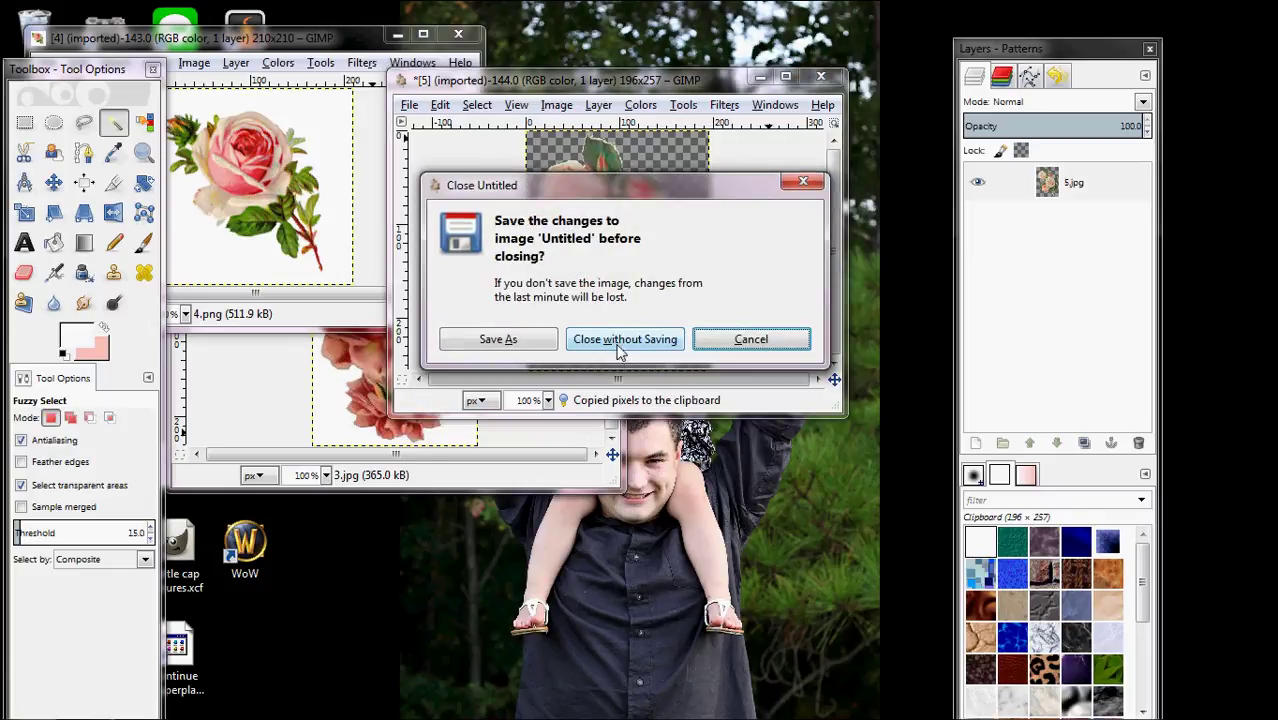
left_click(640, 346)
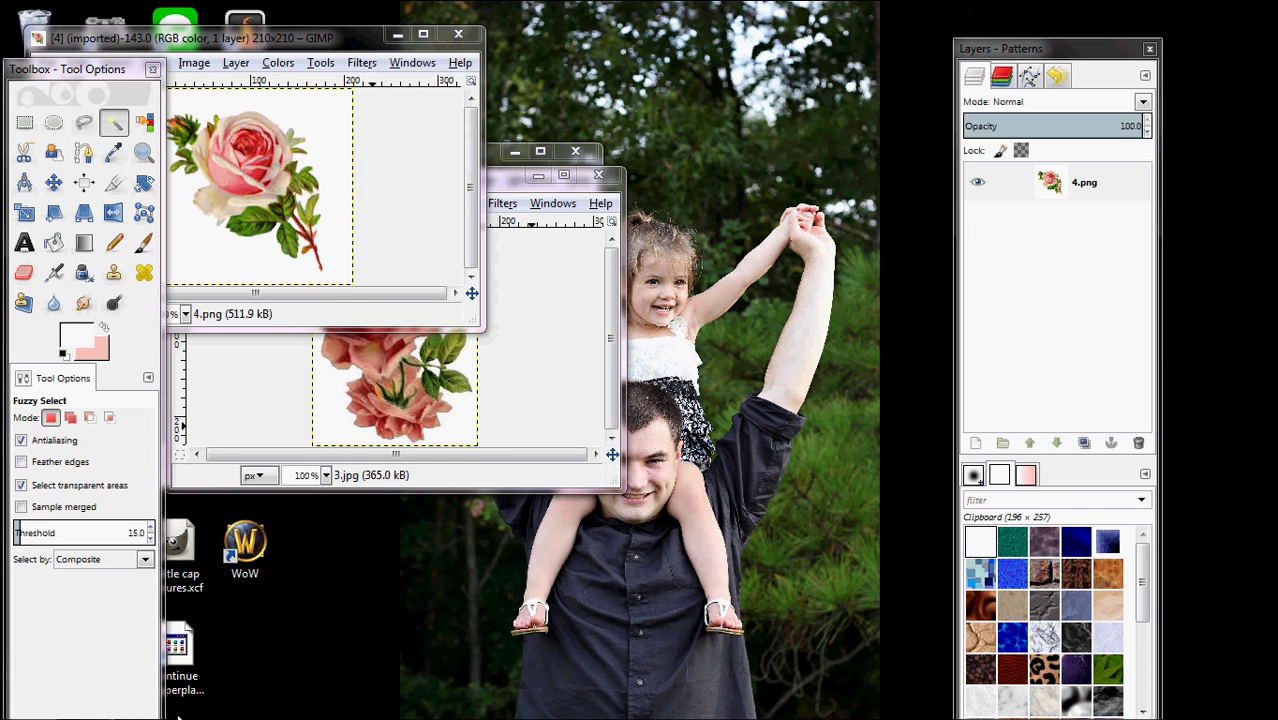
key("super")
left_click(138, 703)
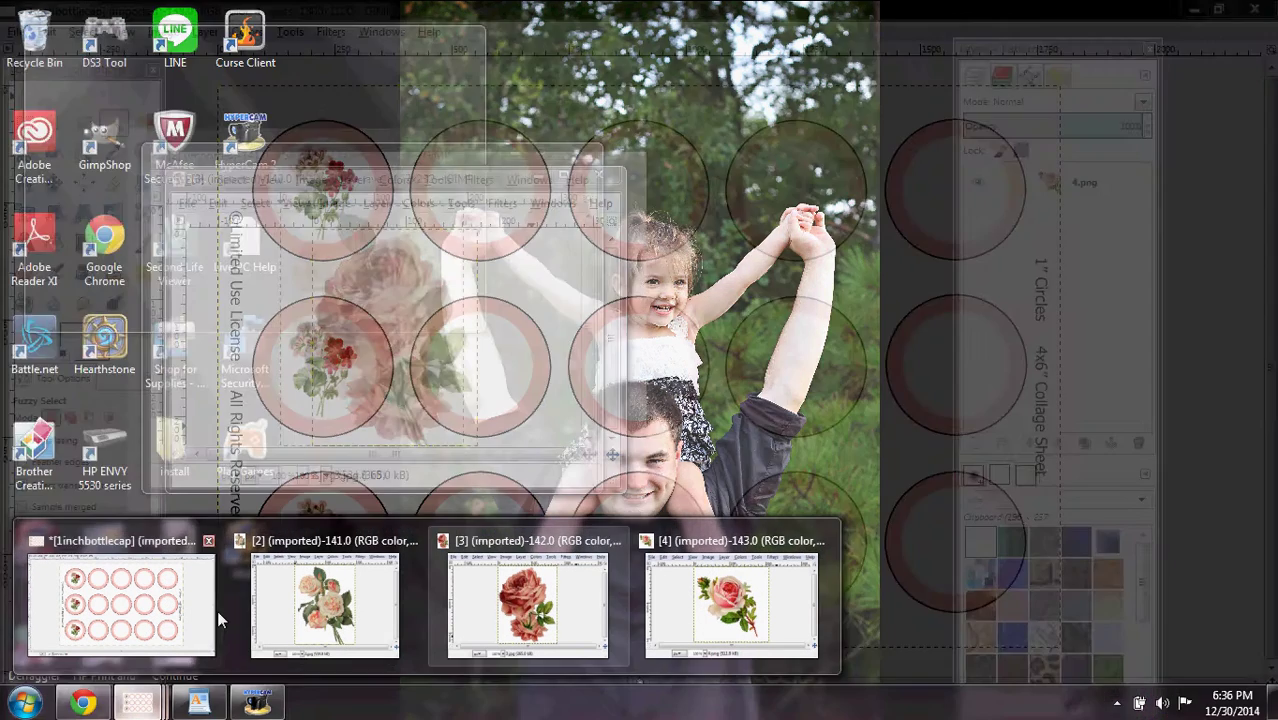
- Paste the roses onto the sheet, shrink them, and move them into the second top-row circle
left_click(128, 620)
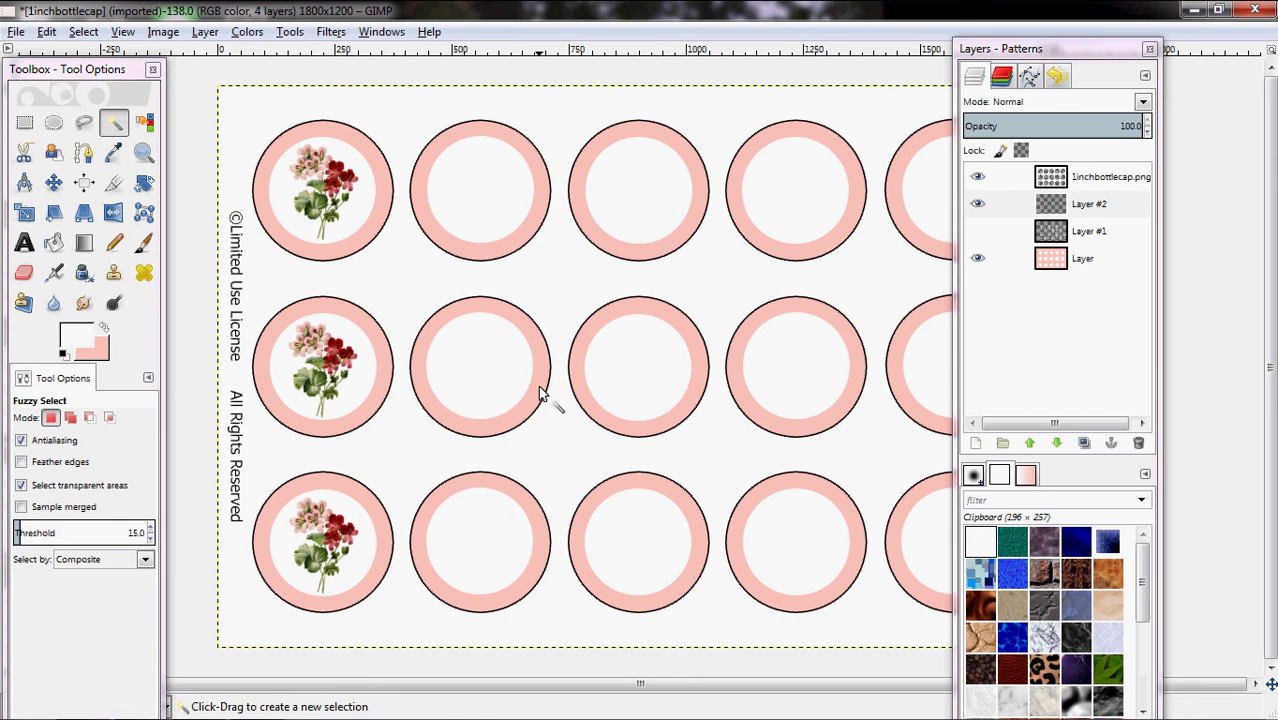
key("ctrl+v")
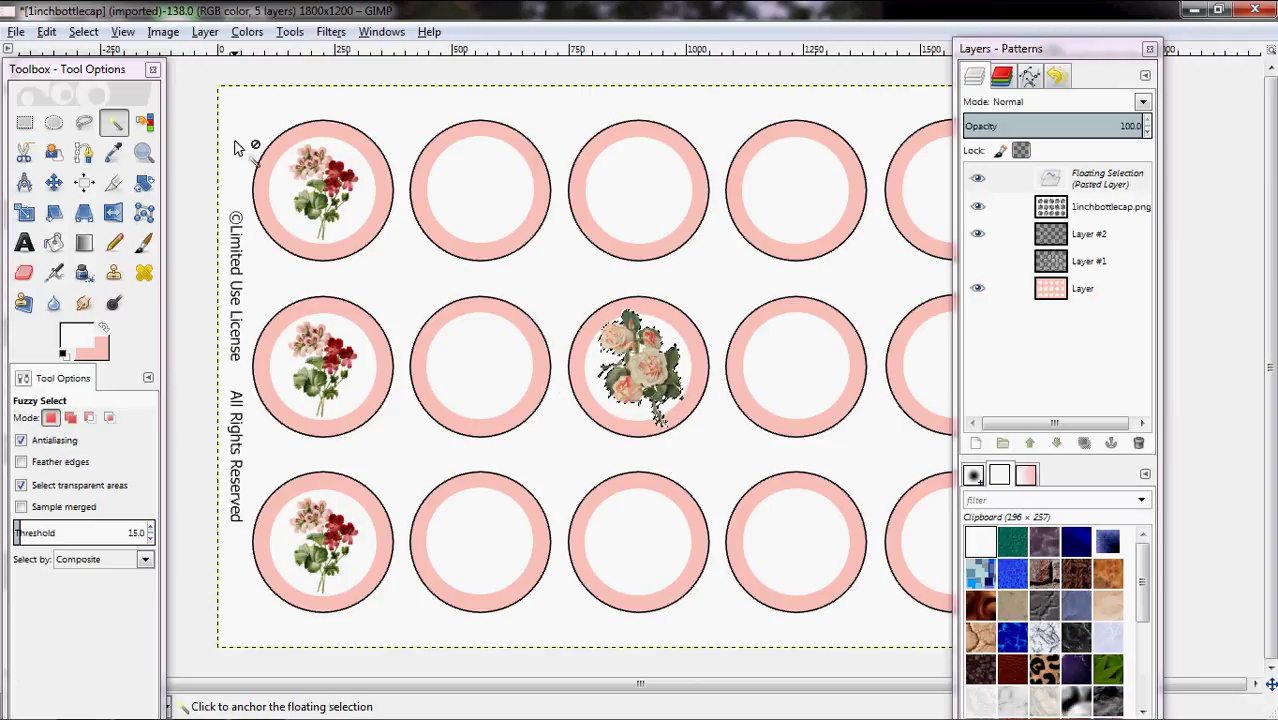
left_click(26, 214)
key("Tab")
left_click(694, 436)
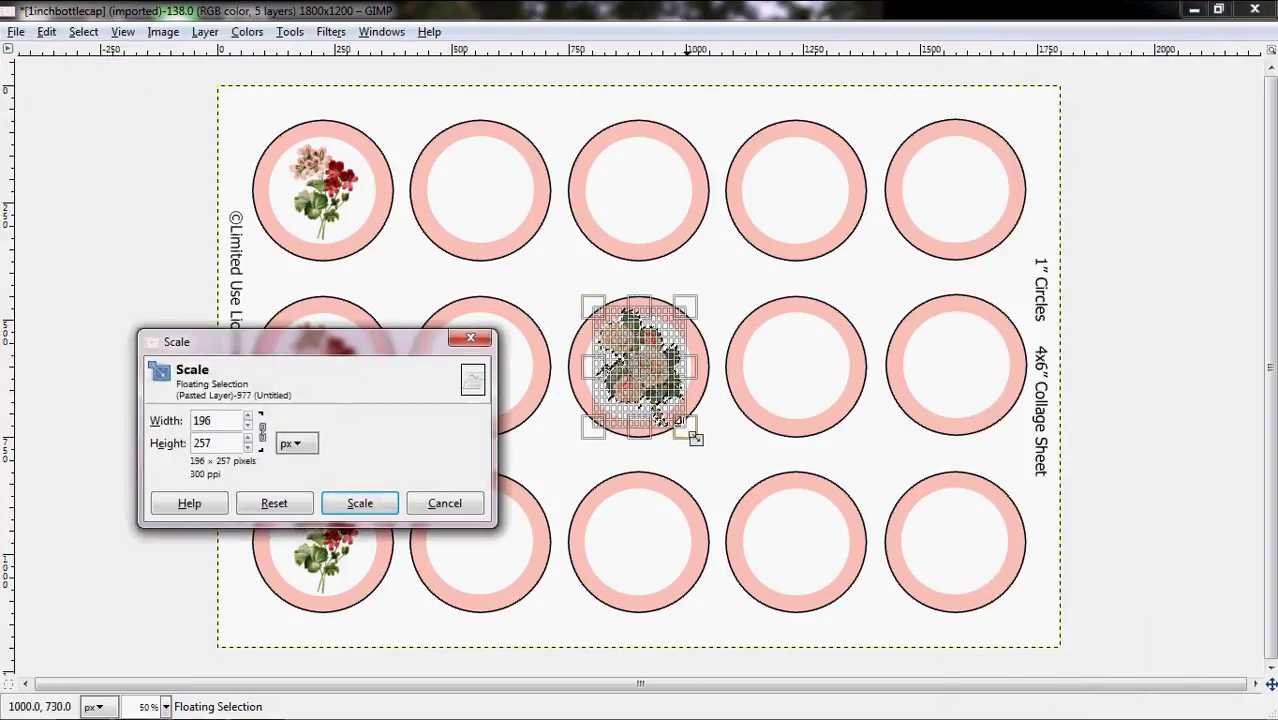
key("Tab")
left_click_drag(694, 436, 674, 411)
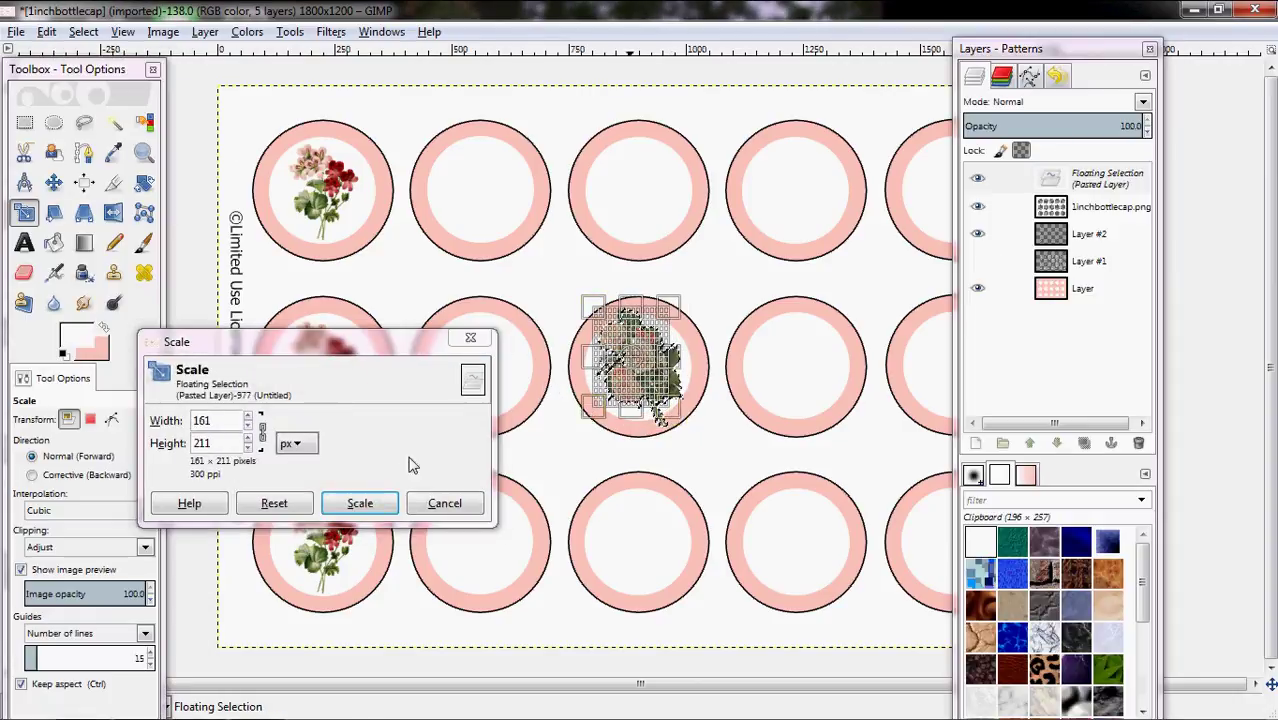
left_click(360, 503)
left_click(52, 184)
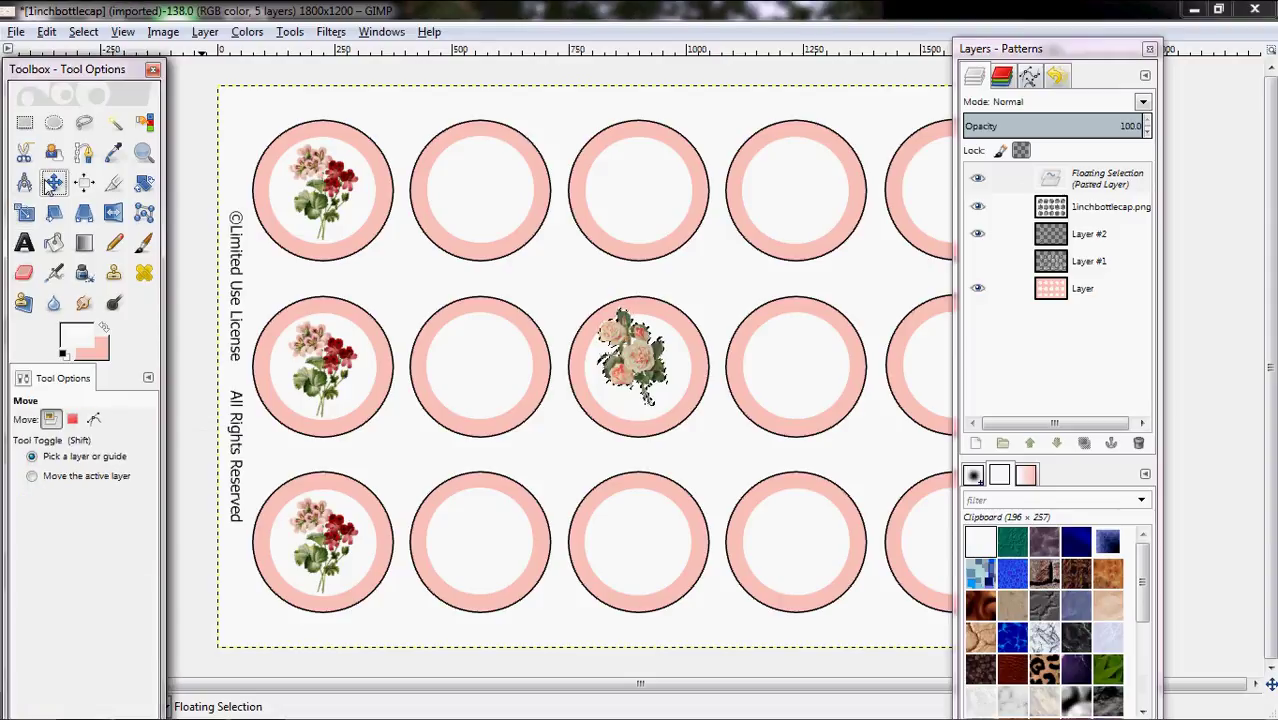
left_click_drag(580, 262, 530, 248)
- Rescale the roses to 152×199 and nudge them to sit within the circle
key("shift+t")
key("Tab")
left_click(482, 195)
key("Tab")
left_click(360, 503)
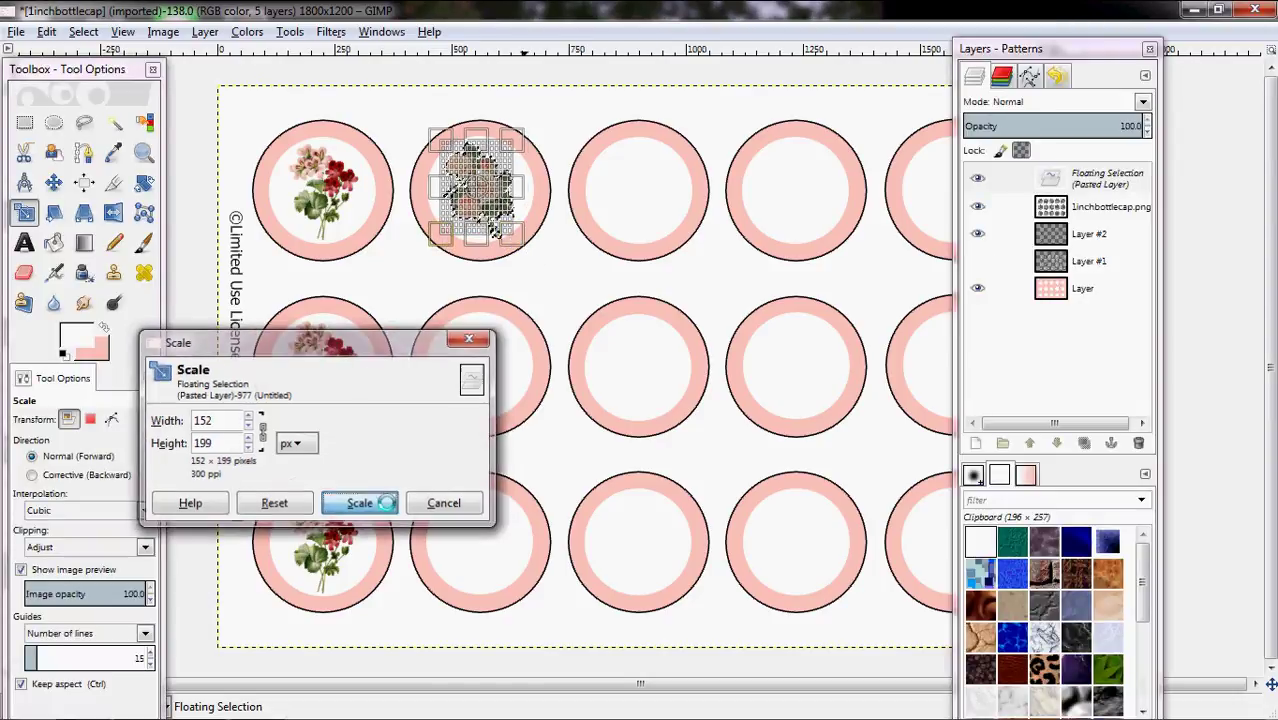
key("m")
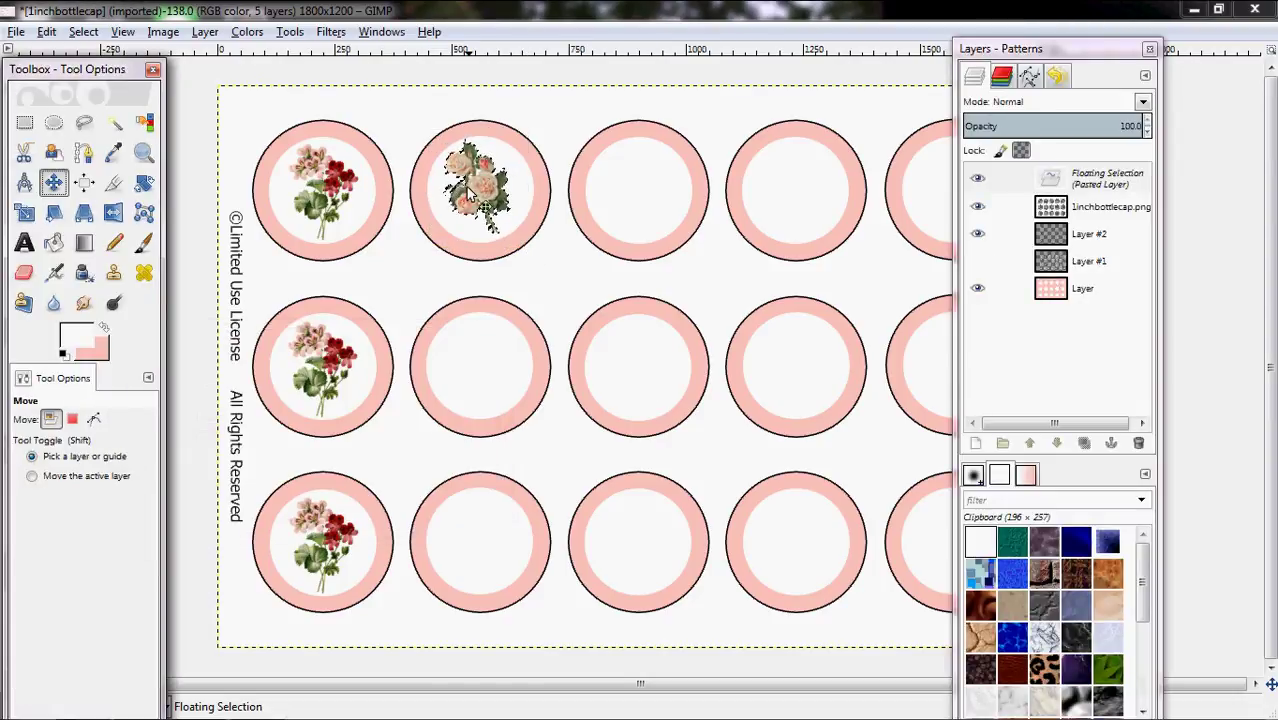
left_click_drag(470, 192, 473, 197)
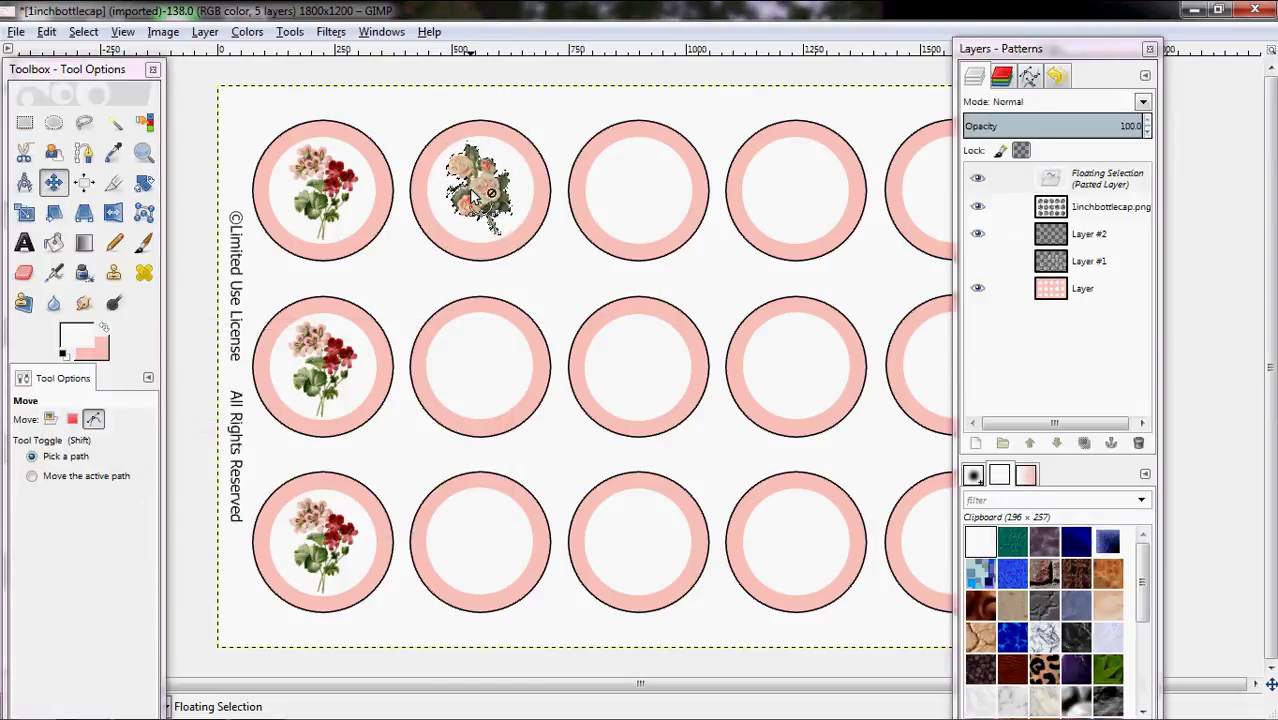
- Paste rose copies into the second column's middle and bottom circles, anchoring each one
key("ctrl+c")
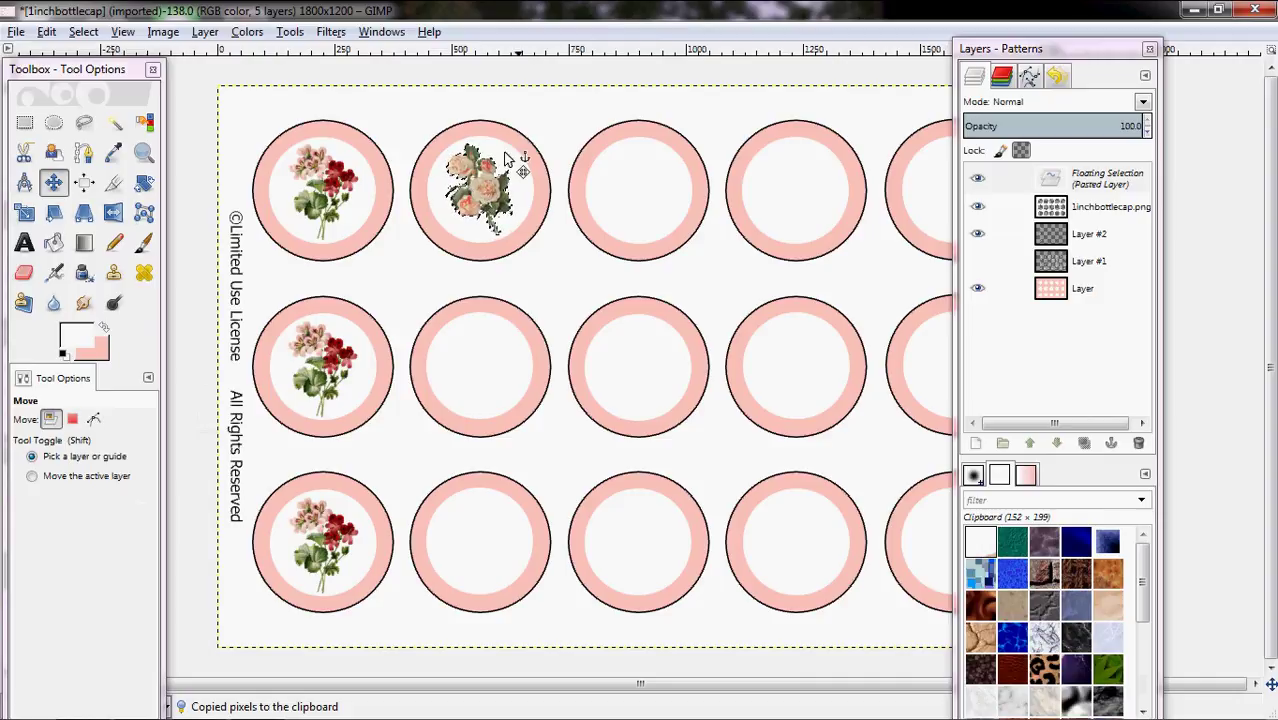
key("shift+m")
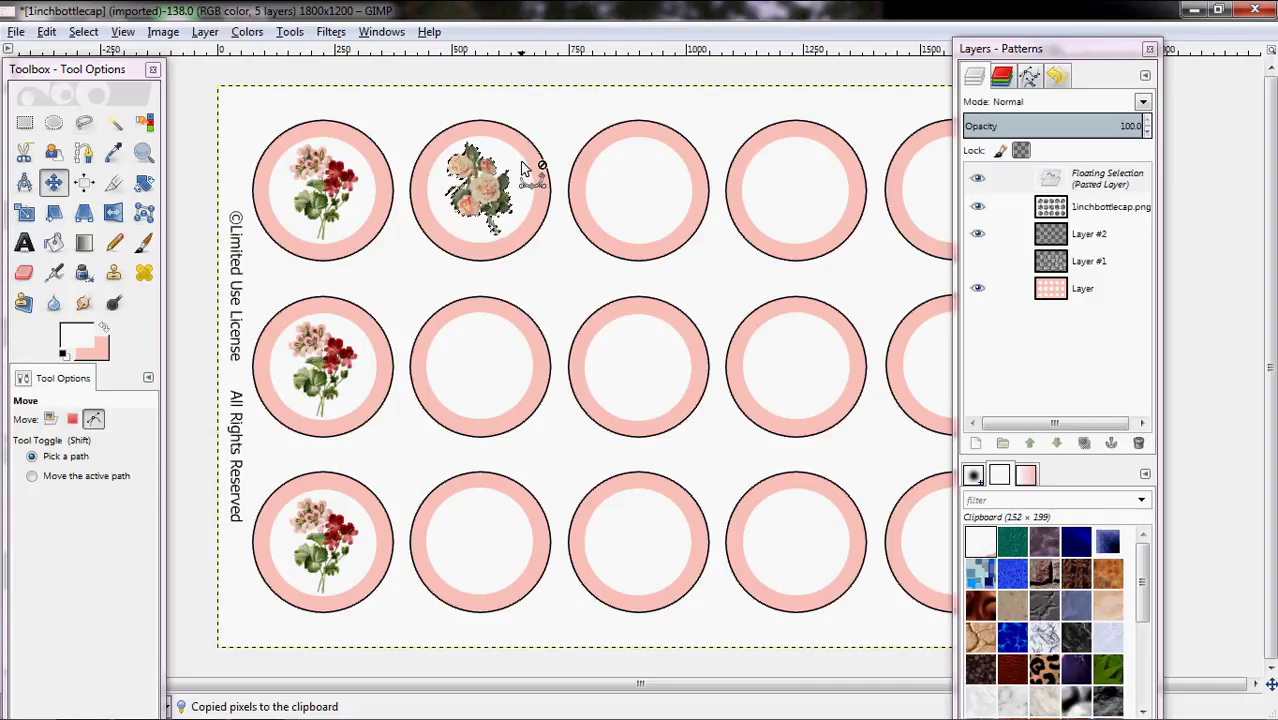
key("shift+m")
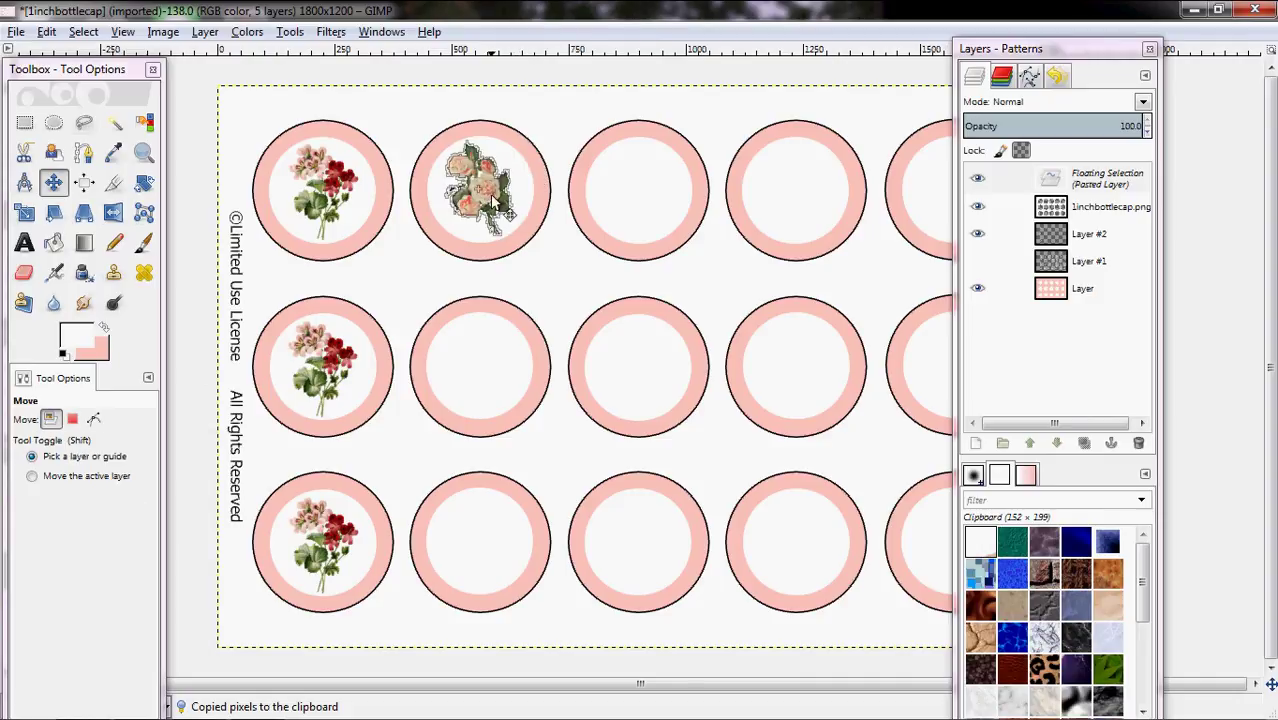
left_click_drag(497, 205, 496, 552)
key("shift+m")
key("shift+m")
key("ctrl+h")
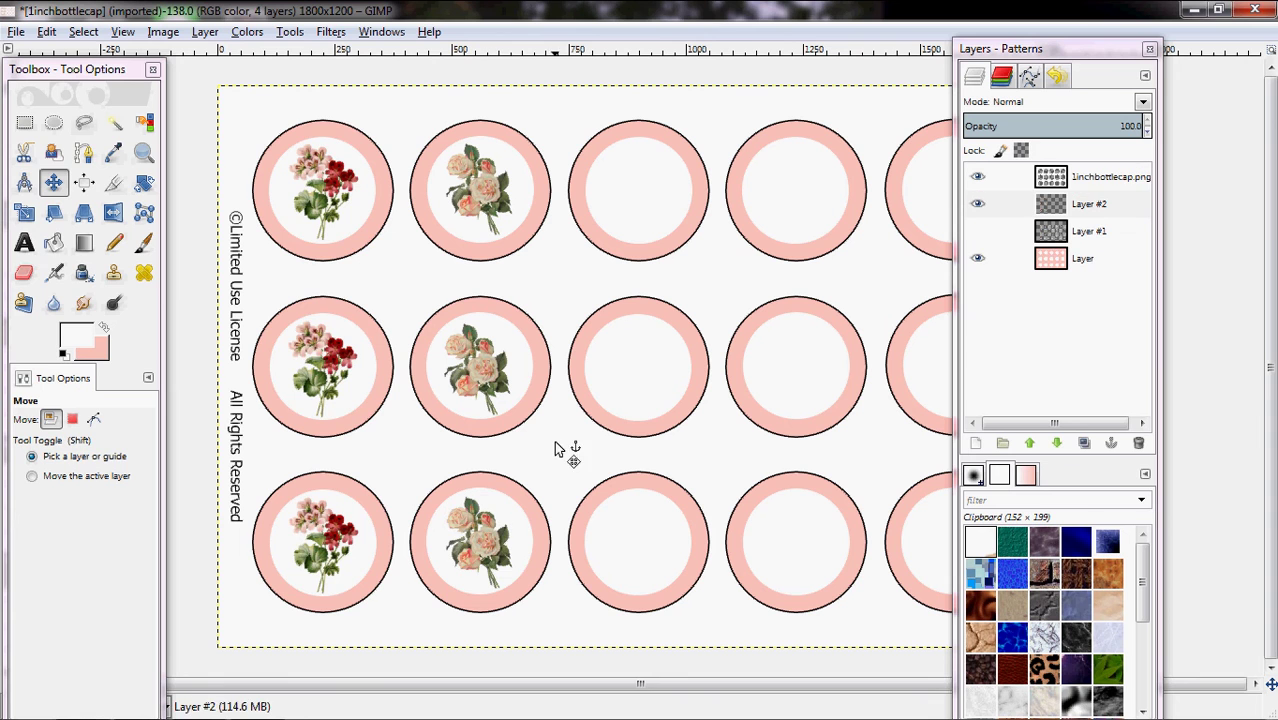
key("super")
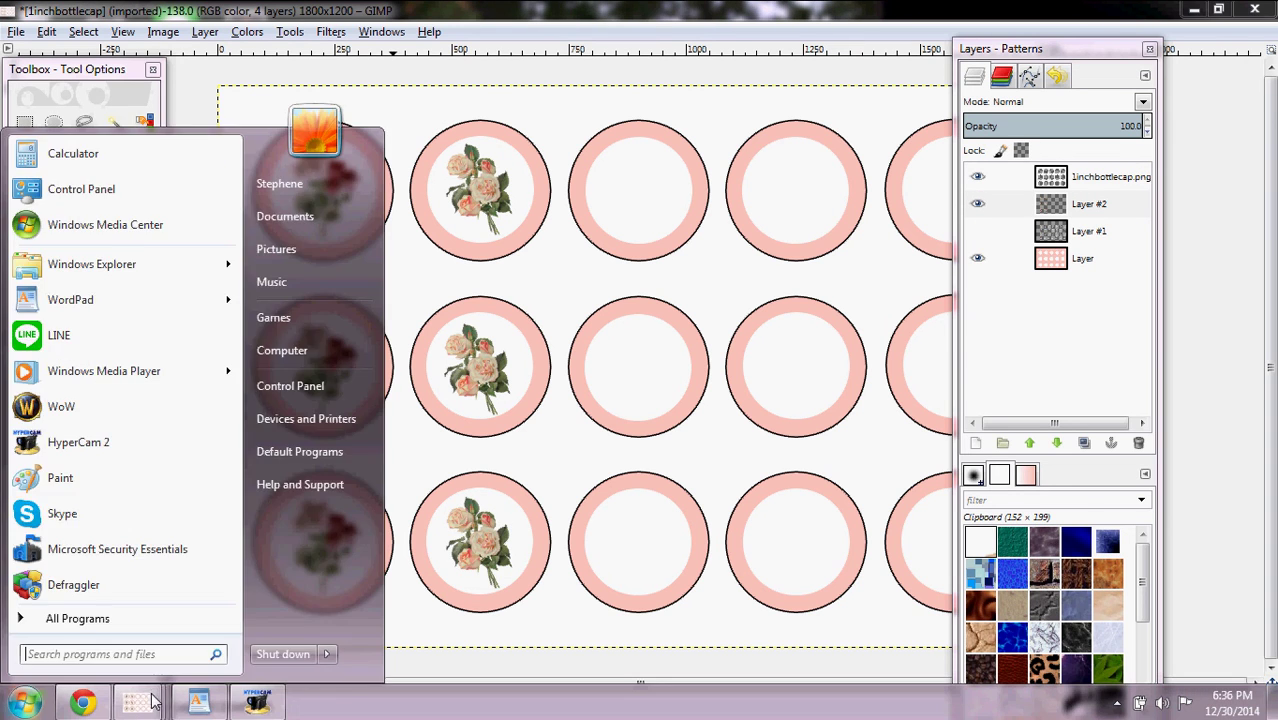
- Add an alpha channel to the 2.jpg rose layer, cut away its white background, and copy the rose
left_click(175, 706)
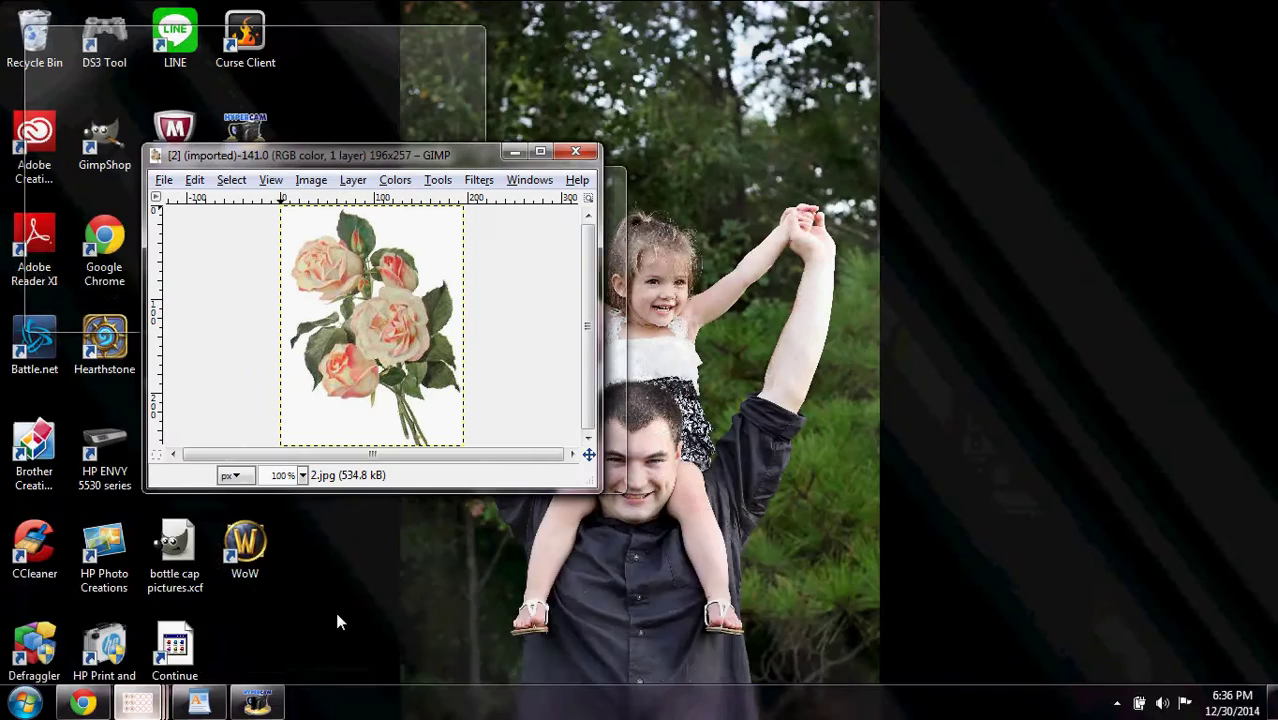
left_click(335, 612)
left_click(113, 122)
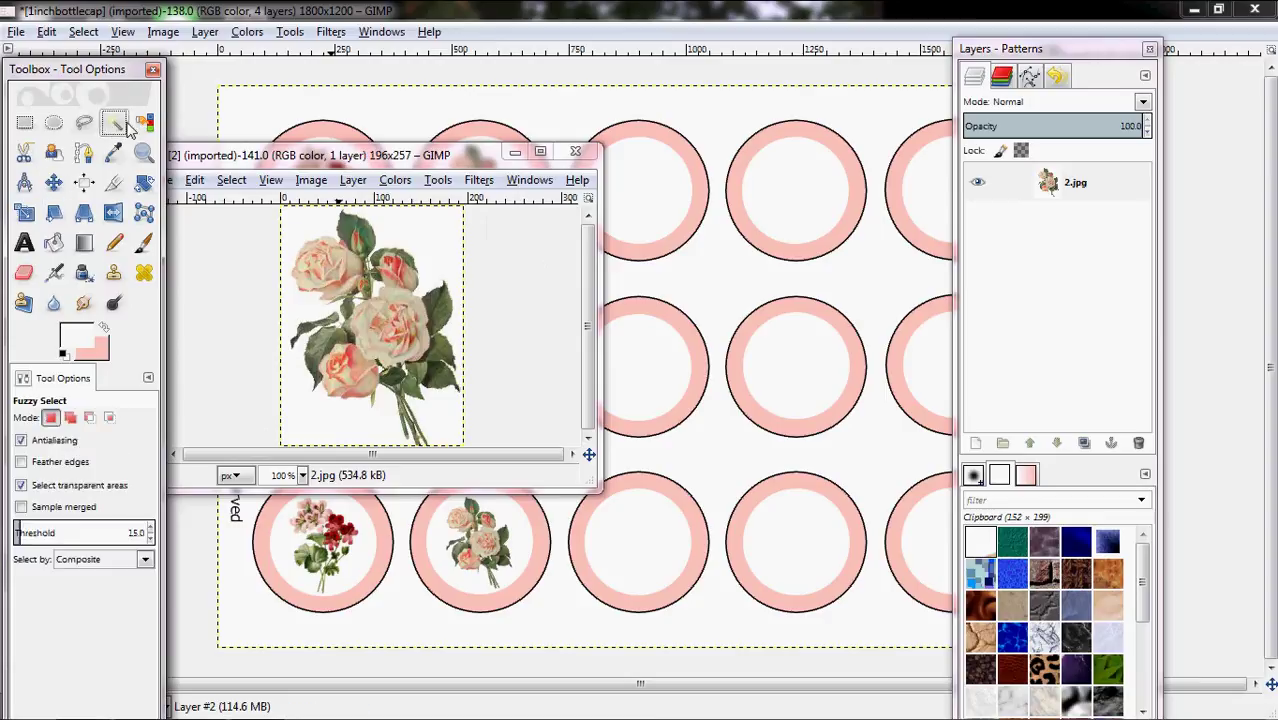
left_click(1063, 190)
right_click(1064, 188)
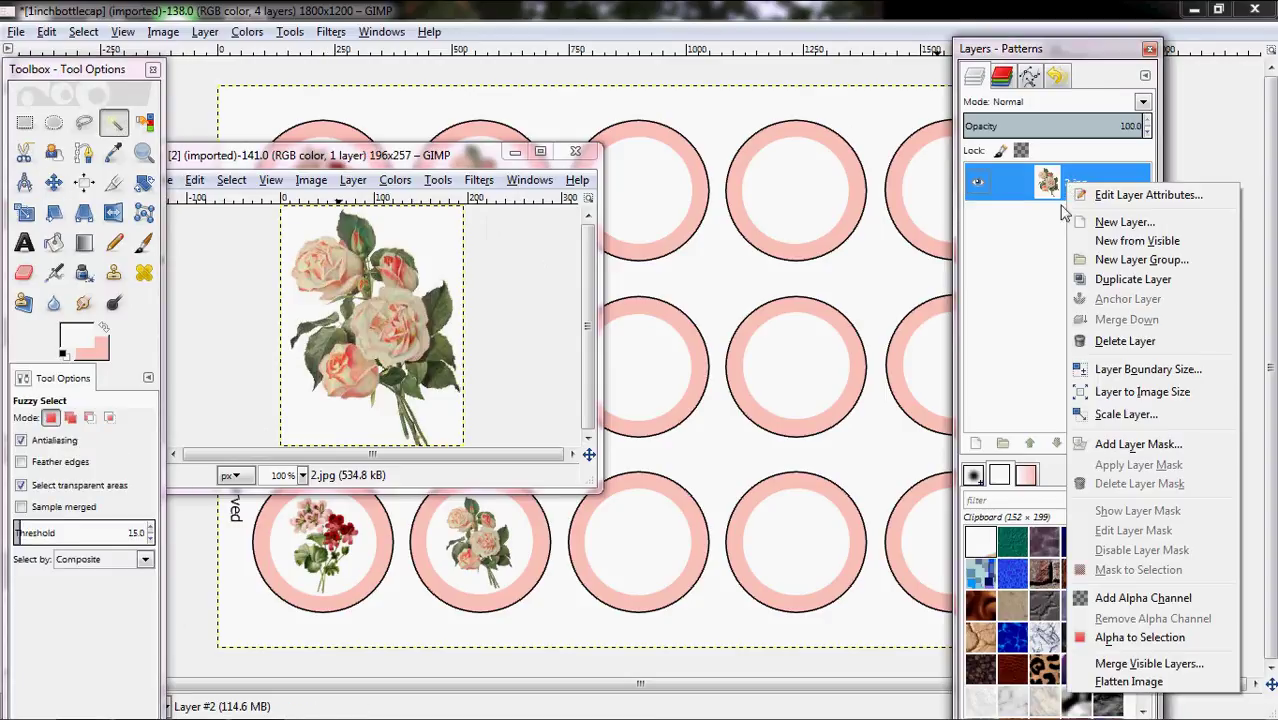
left_click(1190, 597)
left_click(428, 268)
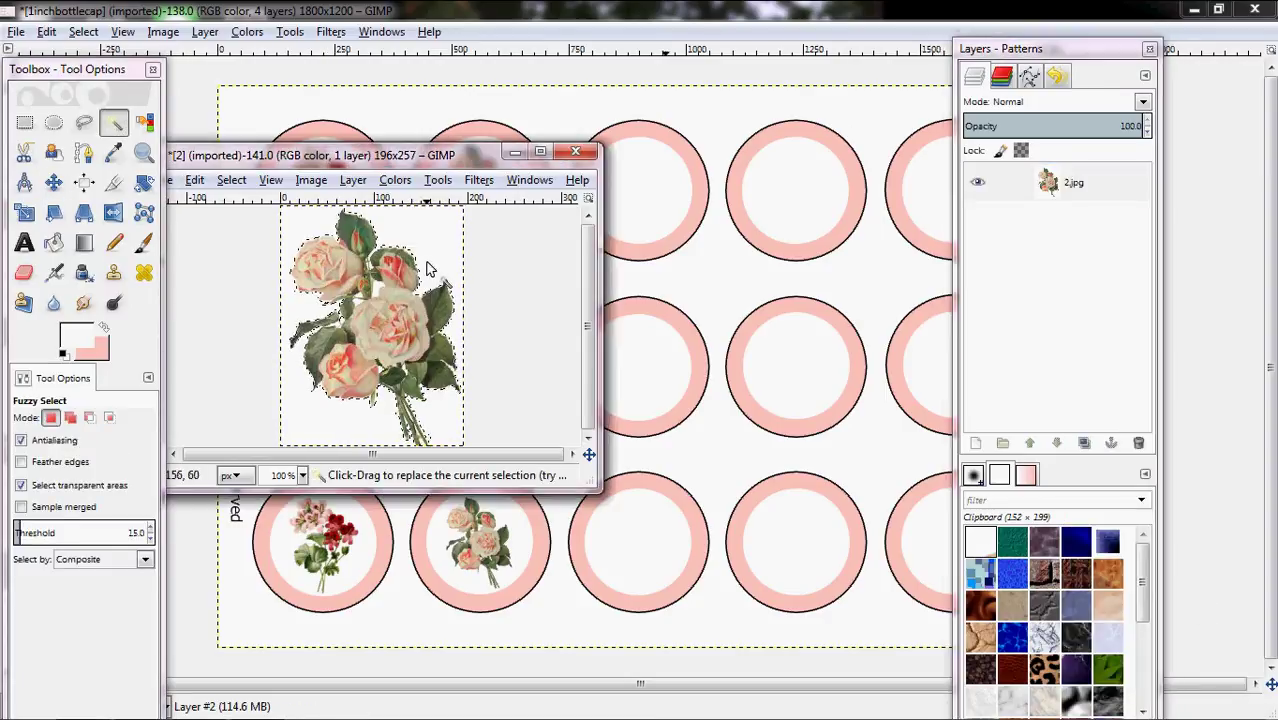
key("ctrl+x")
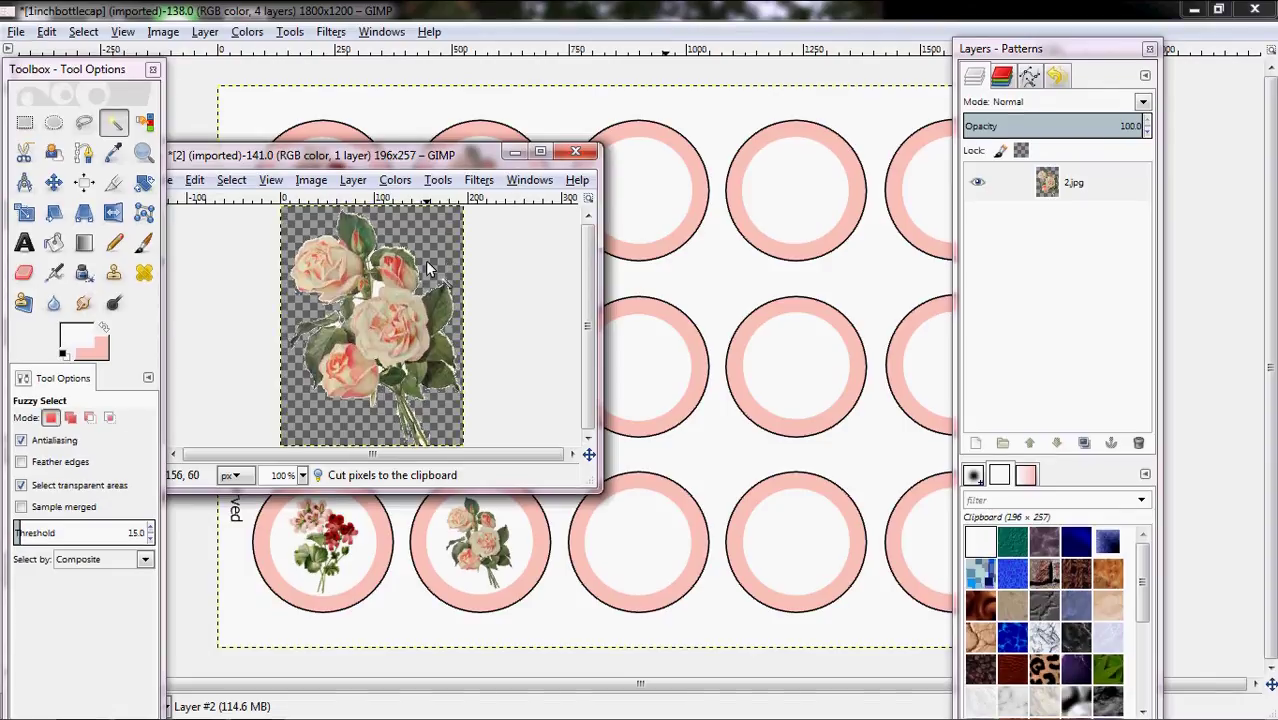
key("ctrl+c")
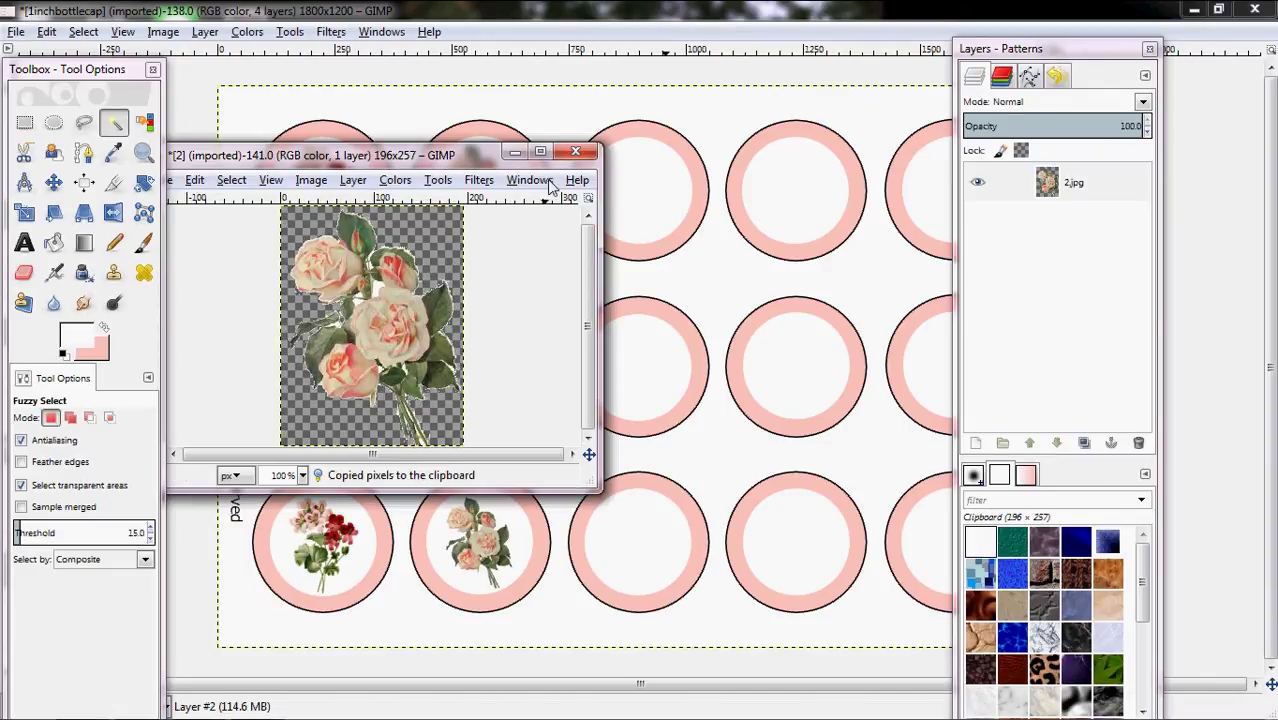
- Close 2.jpg without saving and paste the rose onto the bottle cap sheet
left_click(575, 151)
left_click(393, 414)
key("ctrl+v")
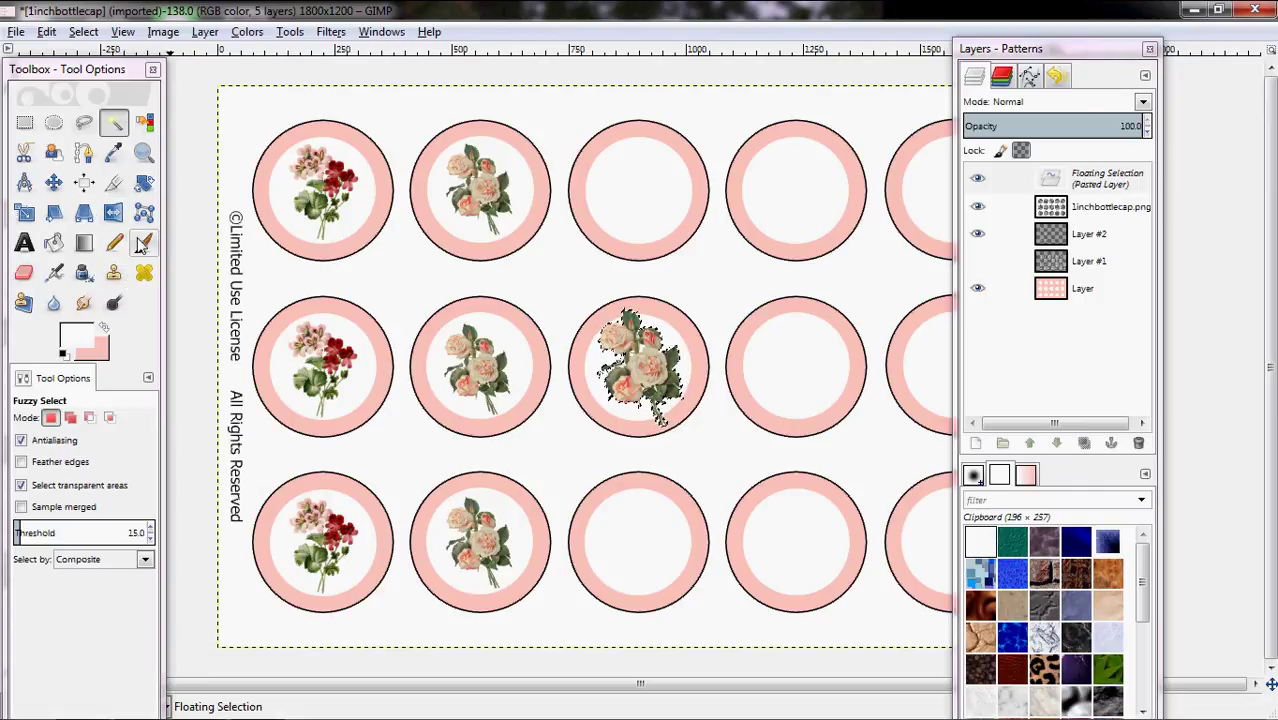
- Shrink the pasted rose to 137×179 and place it in the third column's top circle
left_click(30, 214)
left_click(640, 365)
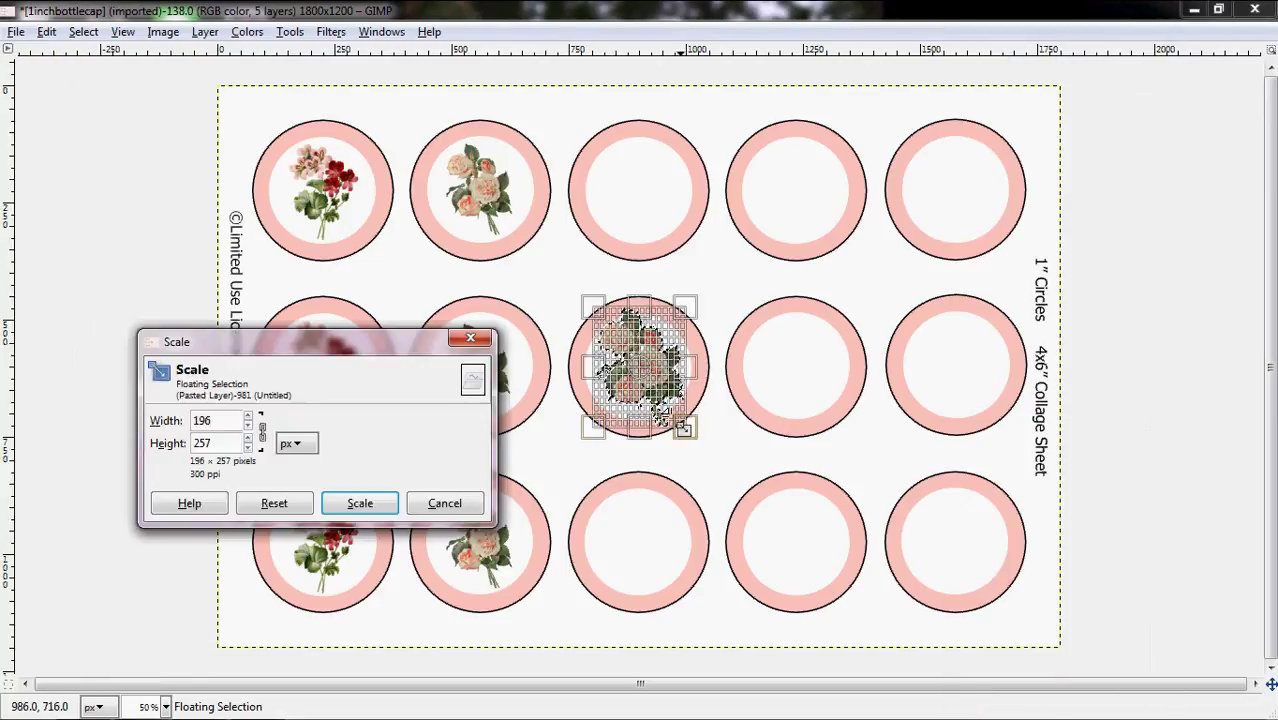
left_click_drag(684, 428, 673, 414)
left_click(360, 503)
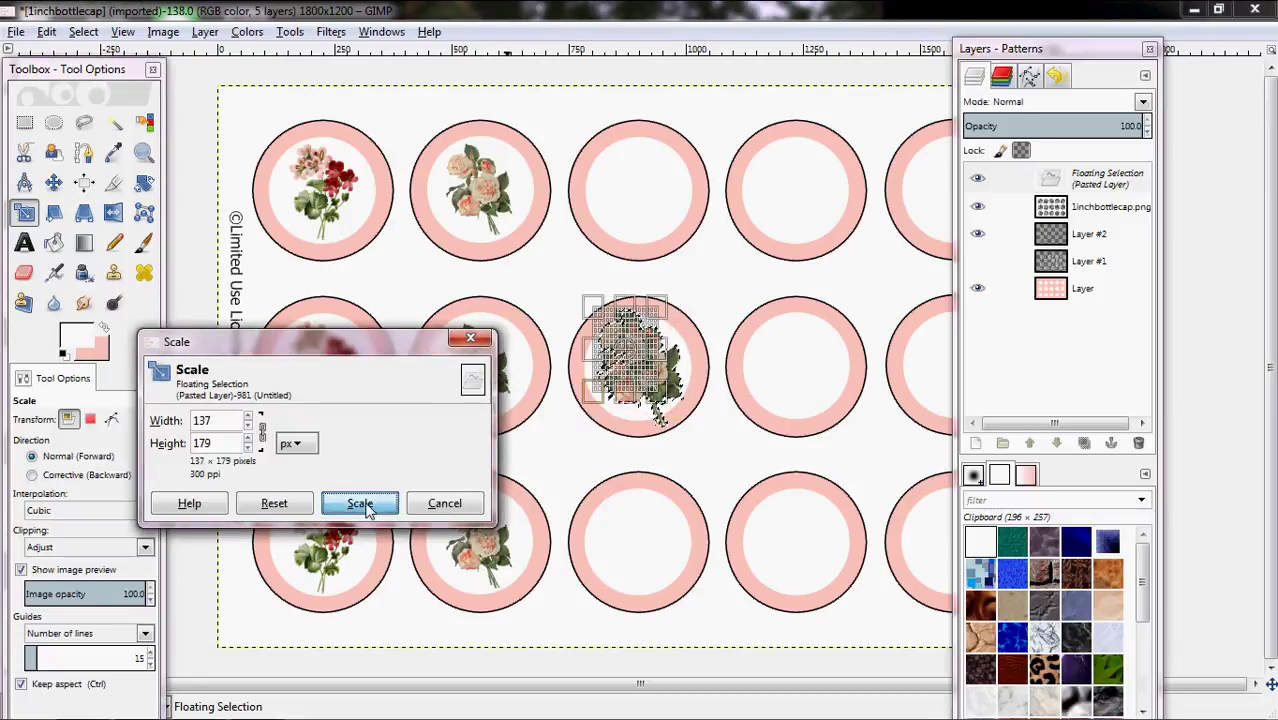
left_click(53, 182)
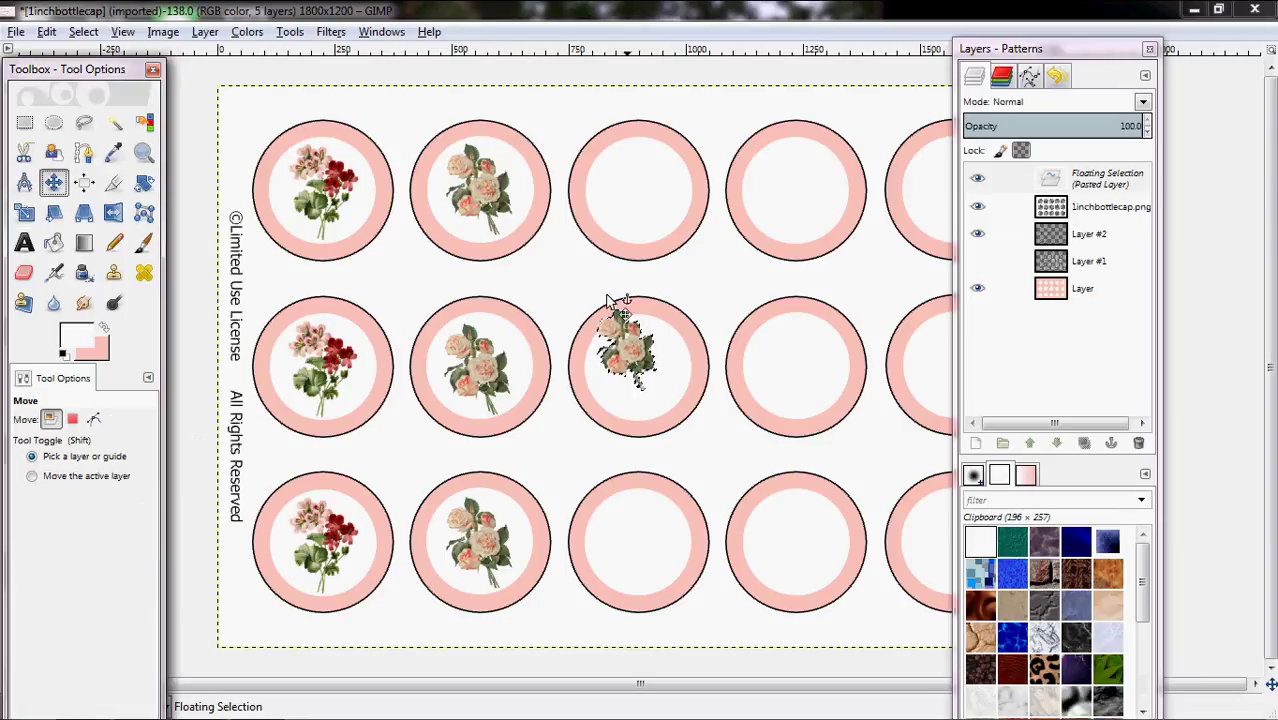
left_click_drag(642, 328, 651, 187)
- Paste anchored copies of the rose into the third column's remaining circles
key("ctrl+c")
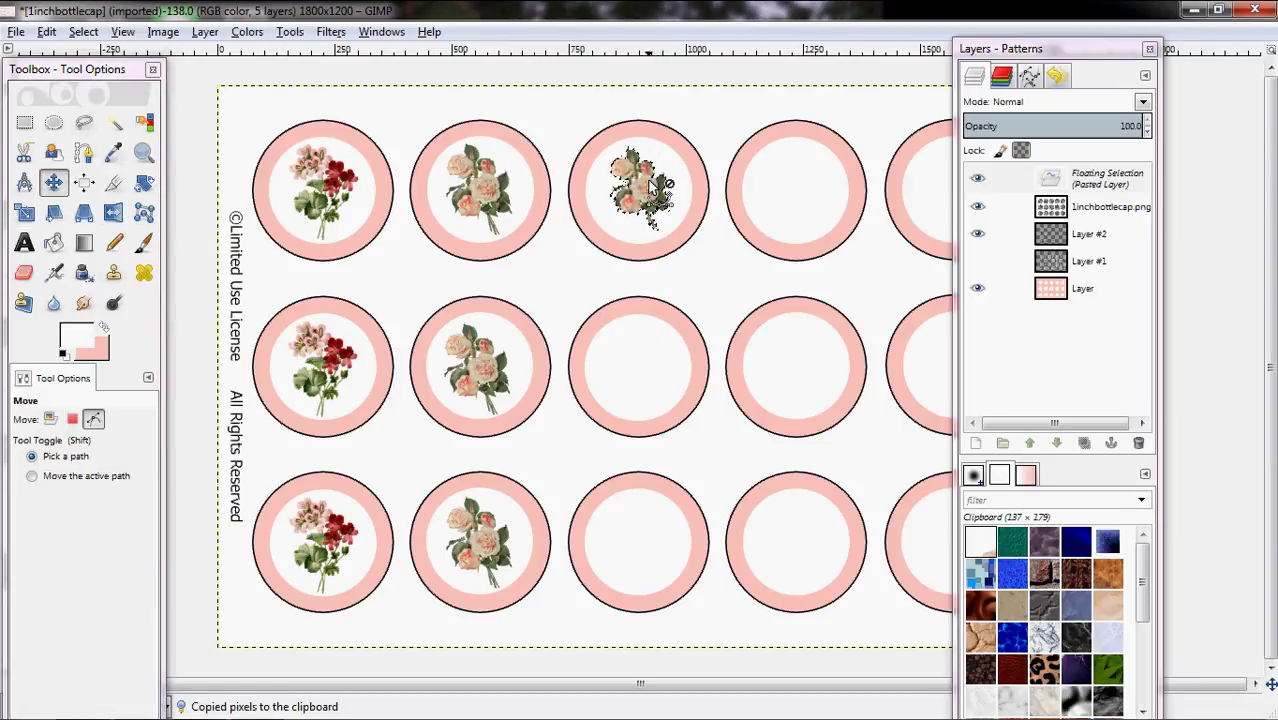
key("ctrl+v")
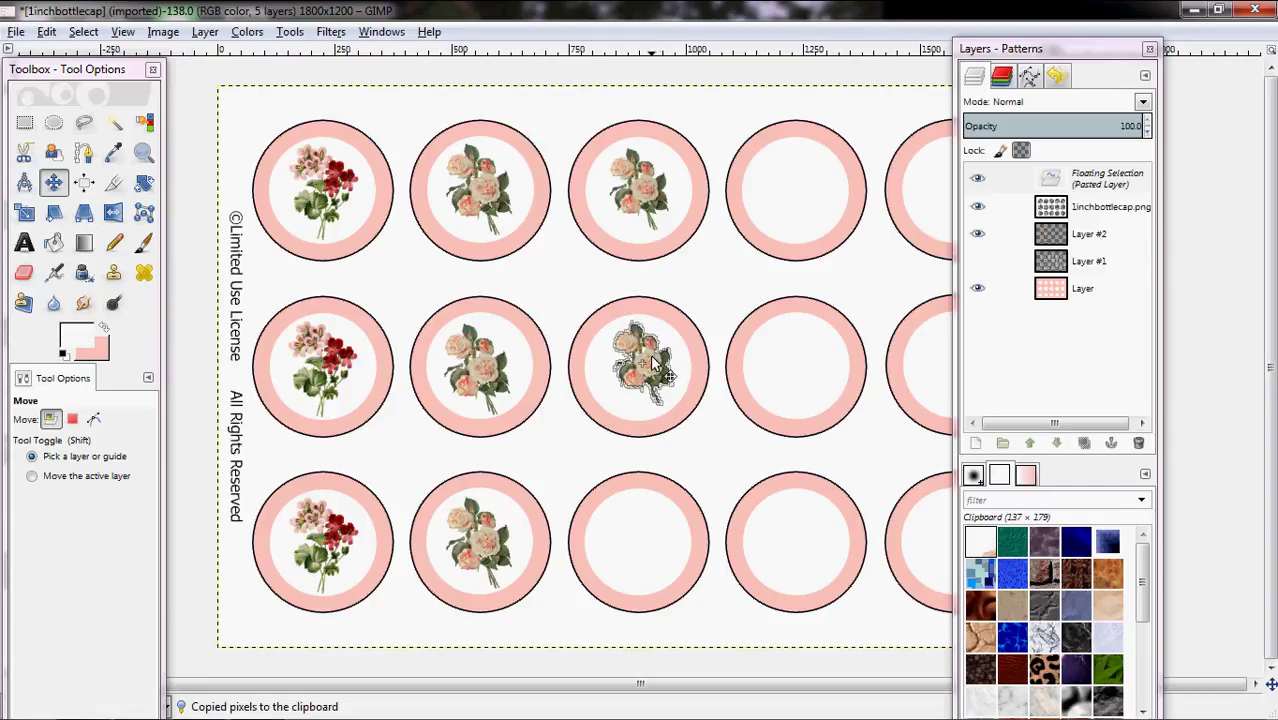
left_click_drag(633, 545, 660, 515)
key("ctrl+h")
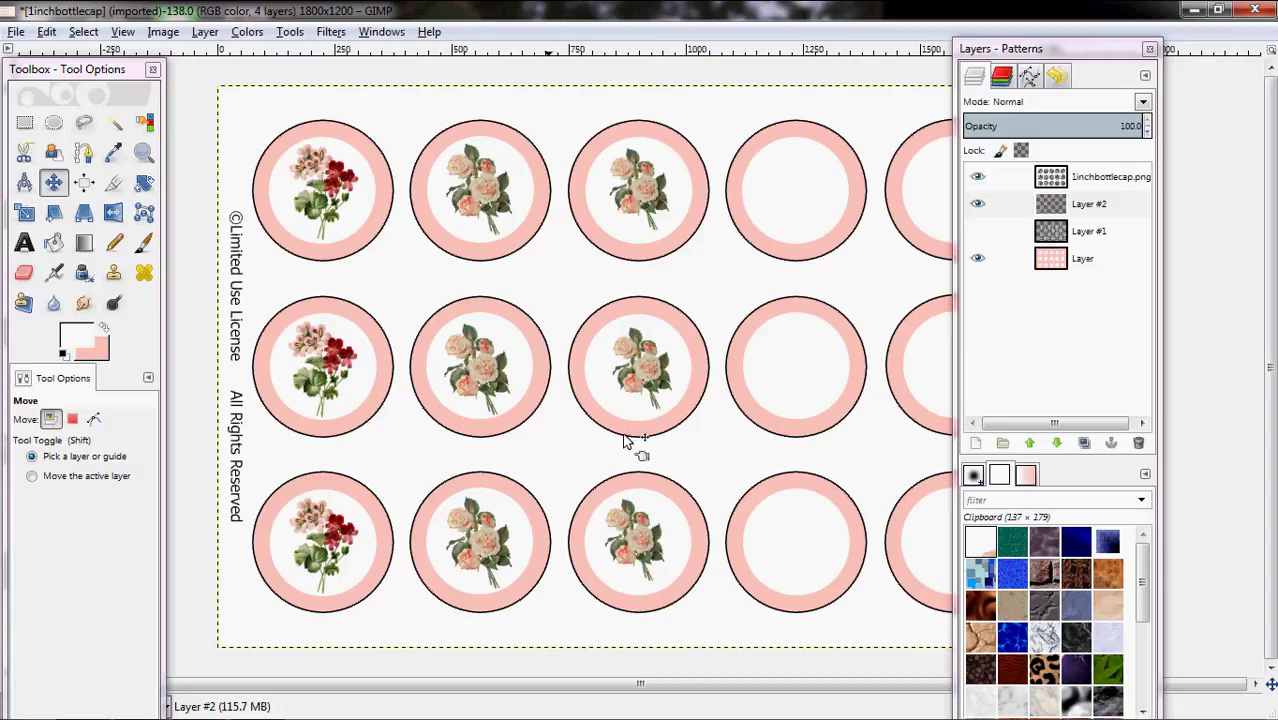
left_click_drag(1070, 52, 1163, 51)
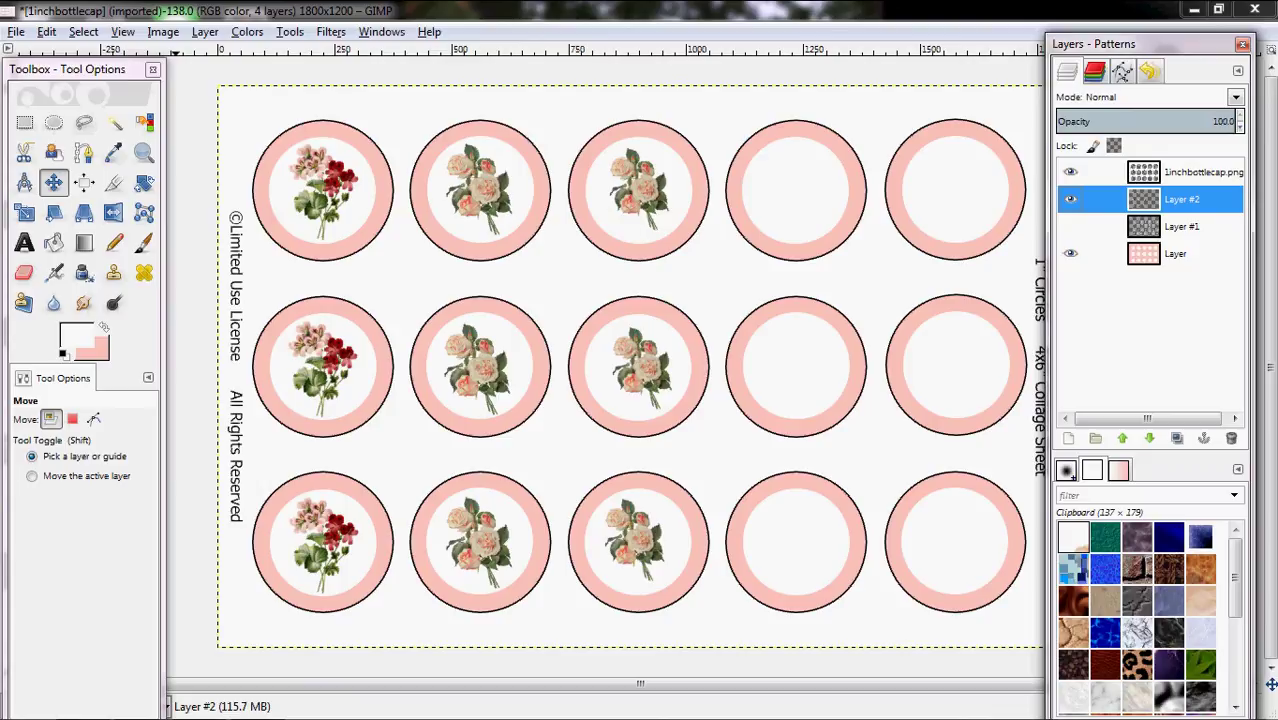
- Export the sheet as 1inchbottlecap.jpg in the Templates folder at JPEG quality 100
left_click(17, 33)
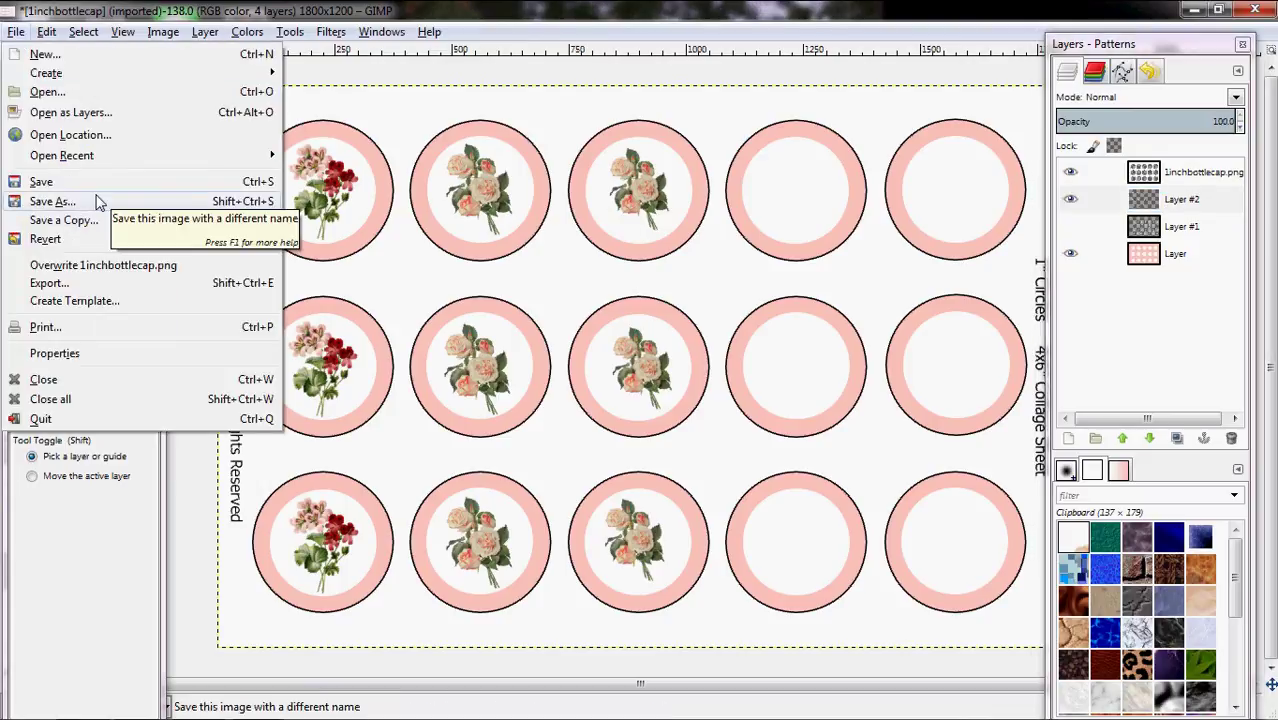
left_click(85, 283)
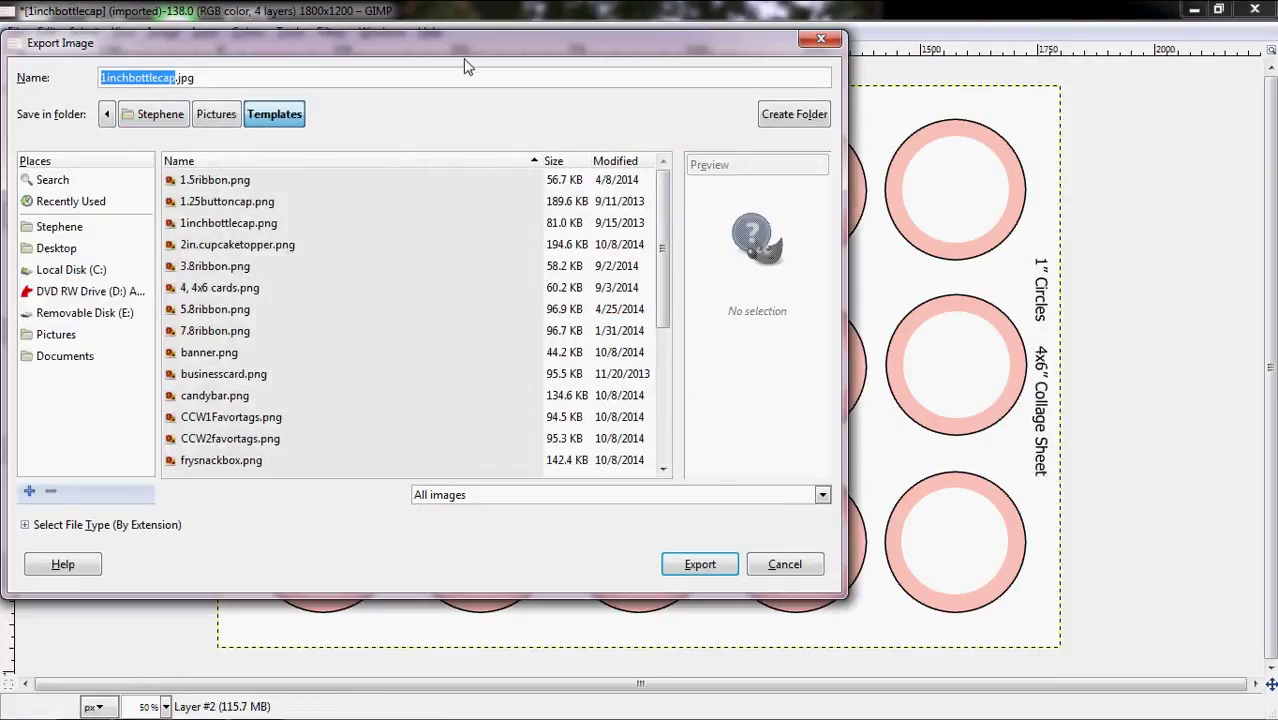
left_click_drag(540, 60, 622, 46)
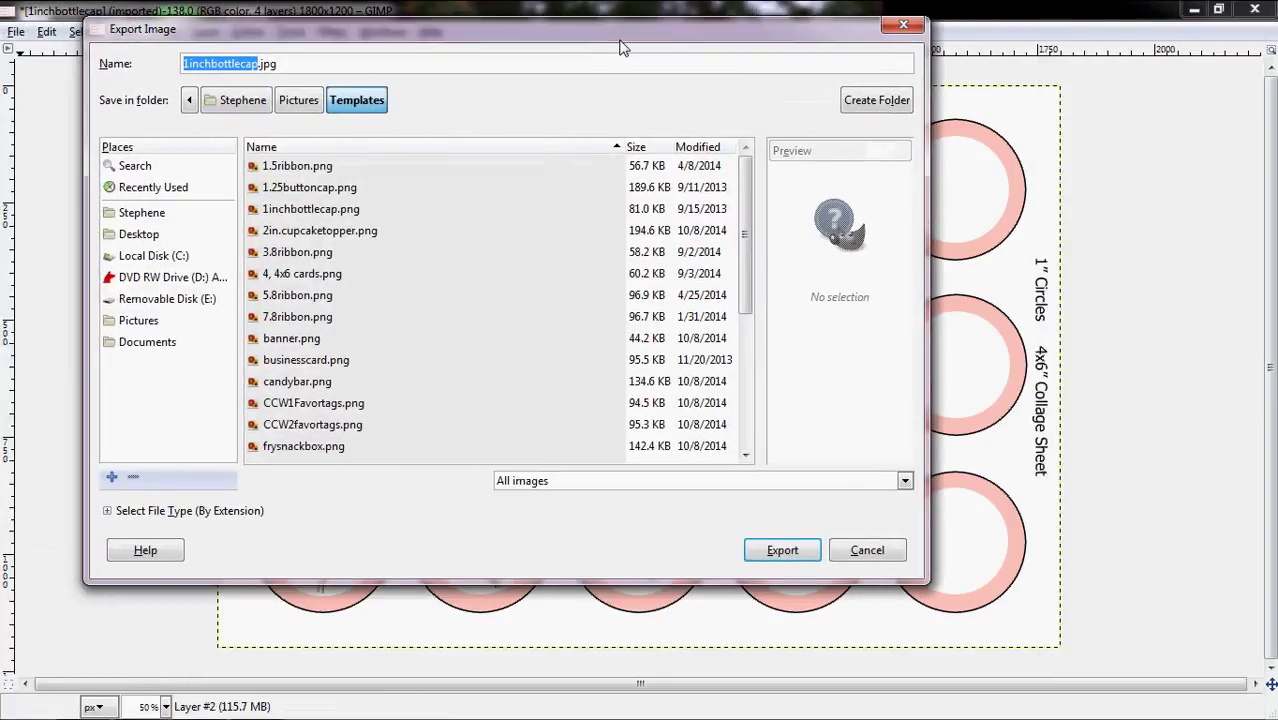
left_click(304, 63)
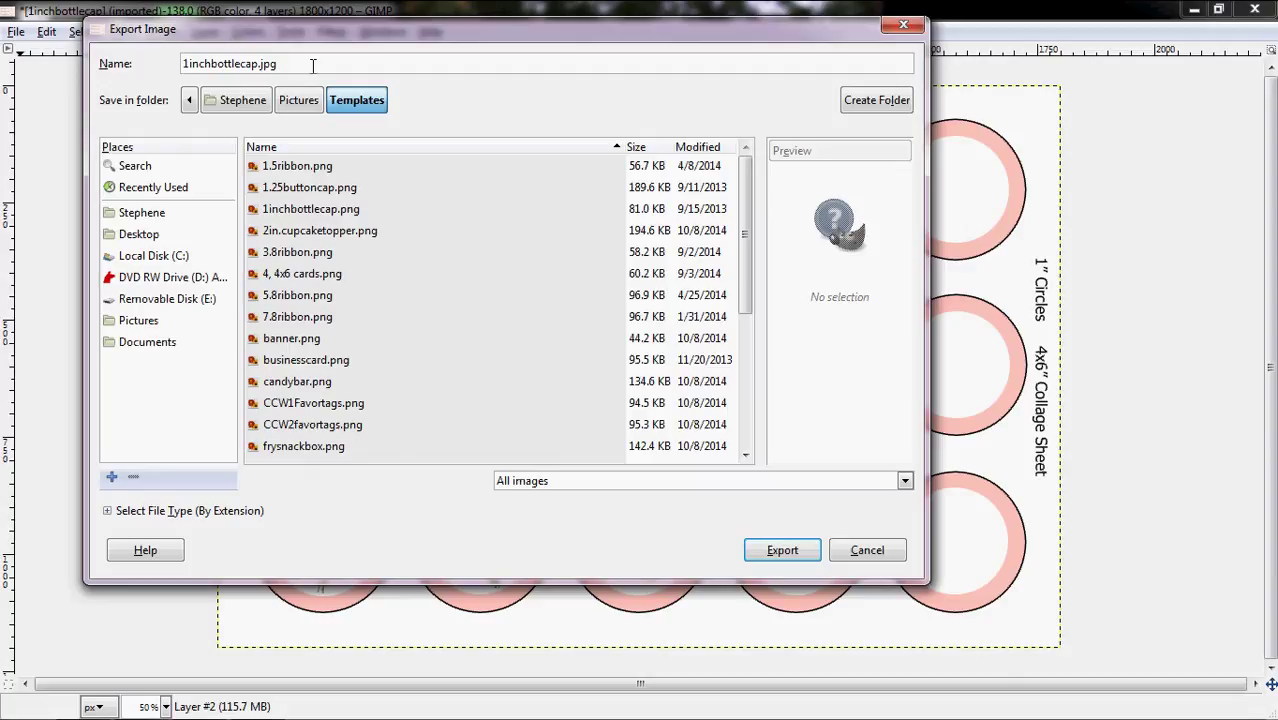
mouse_move(747, 178)
left_mouse_down()
mouse_move(746, 357)
mouse_move(745, 170)
left_mouse_up()
left_click(798, 552)
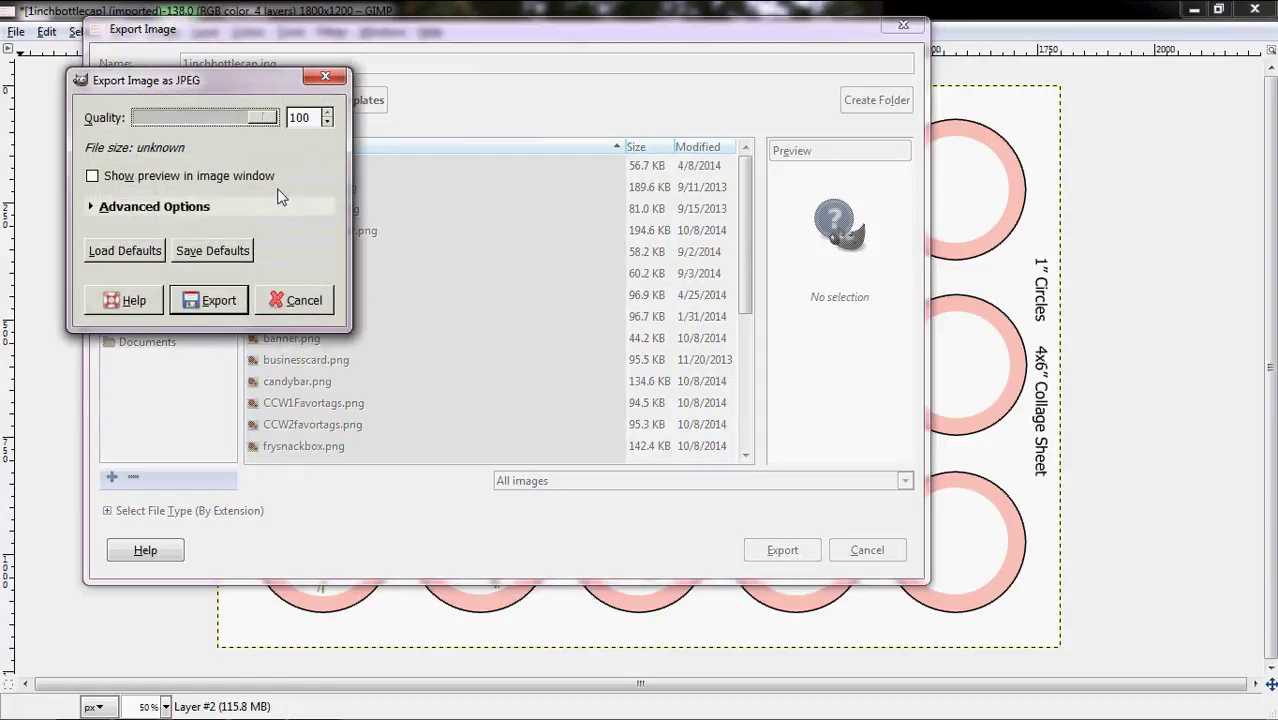
left_click(219, 308)
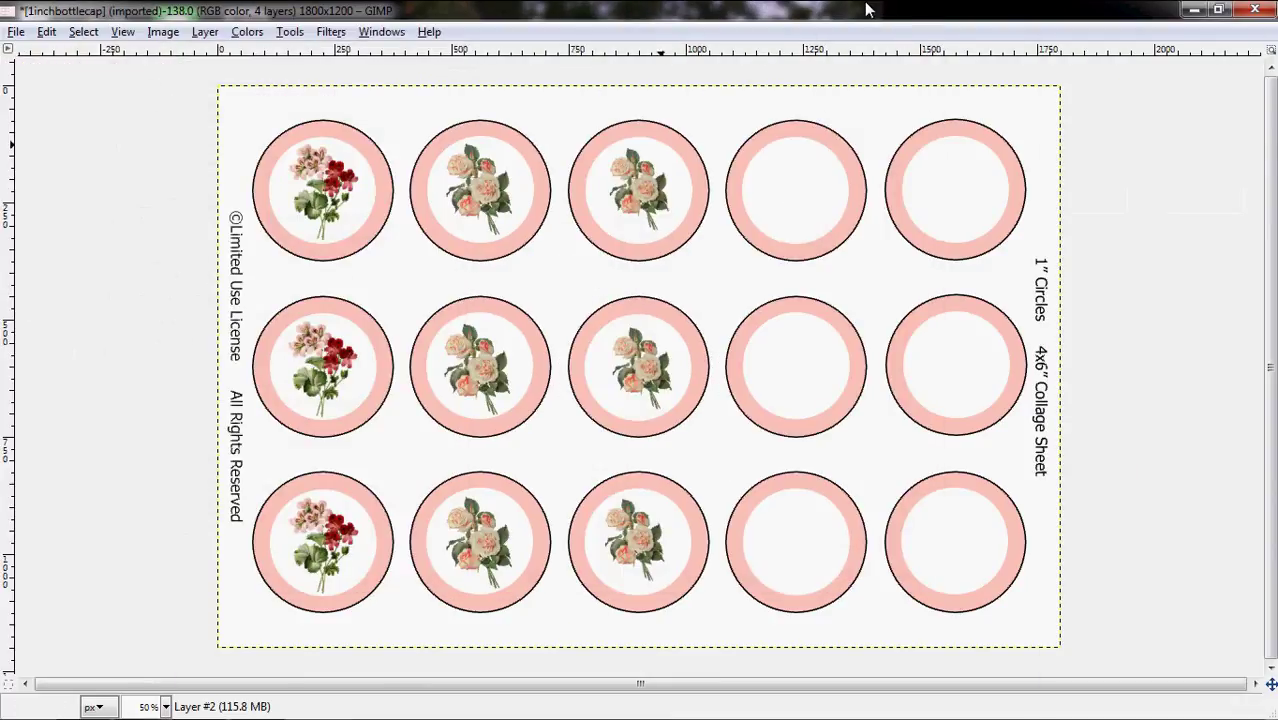
- Restore the docks, toggle Layer #1's visibility on and off, and reopen then cancel the Export dialog
key("Tab")
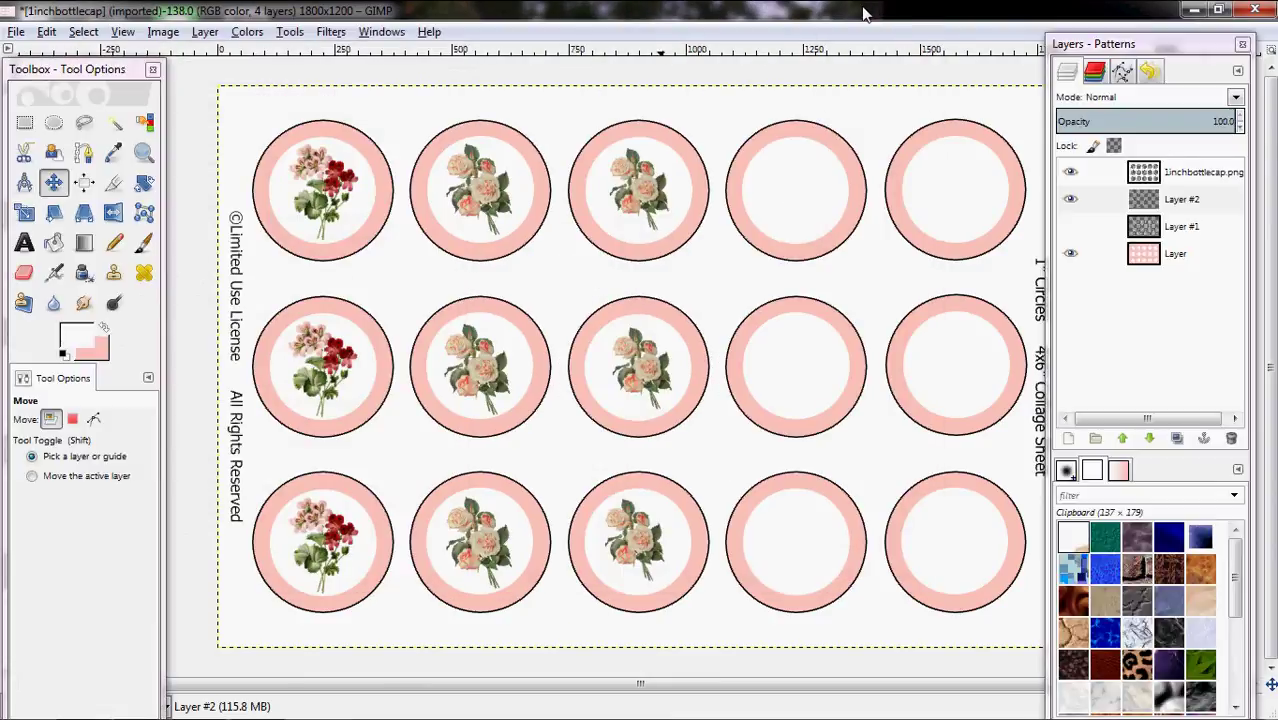
left_click(1071, 230)
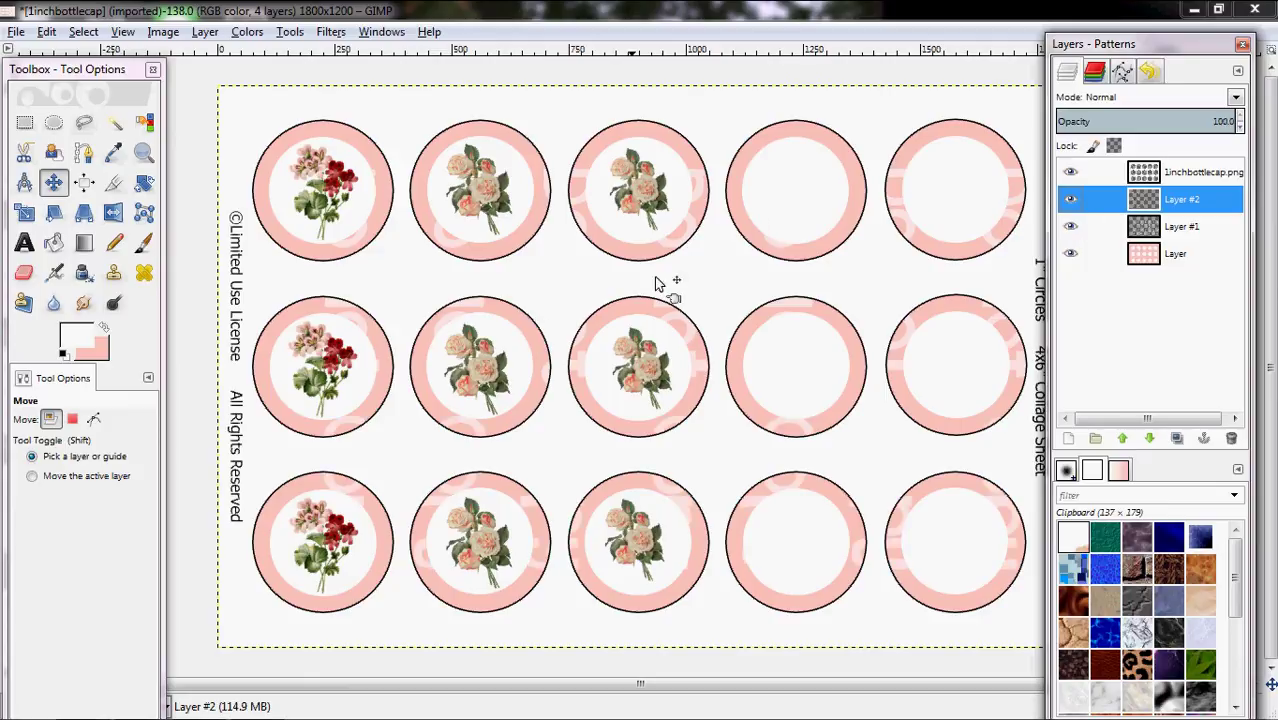
left_click(16, 31)
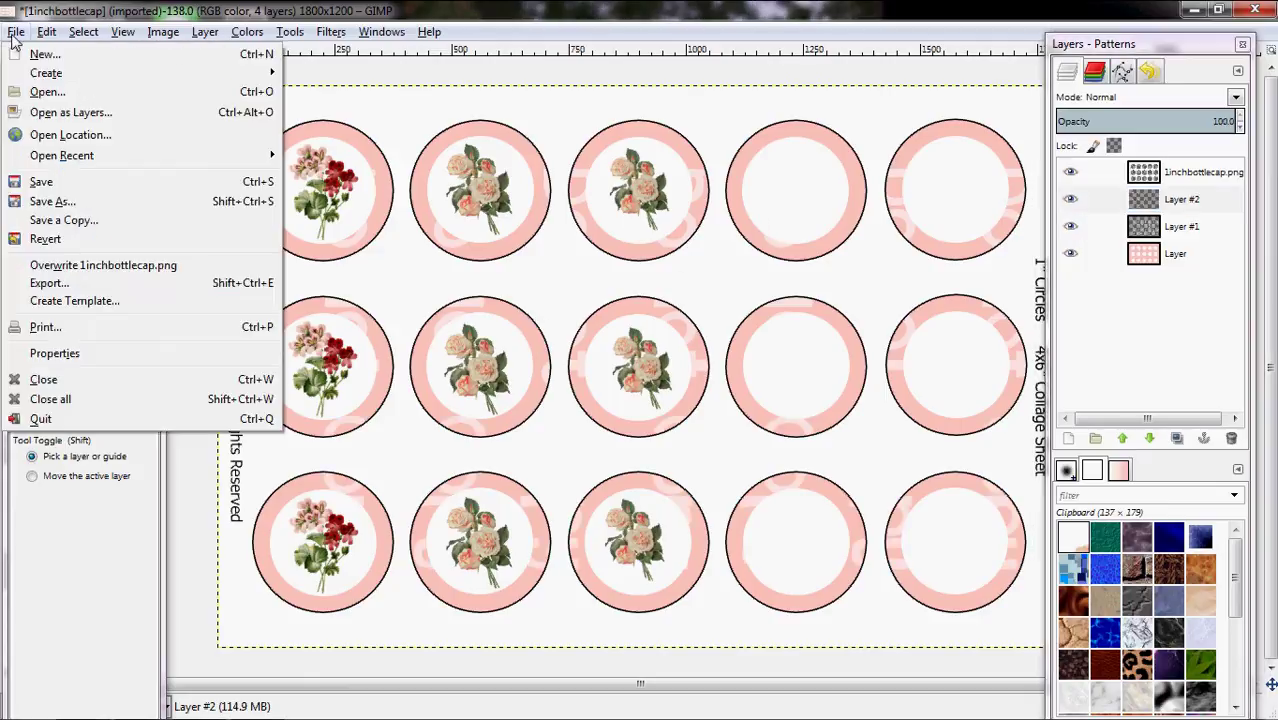
left_click(117, 289)
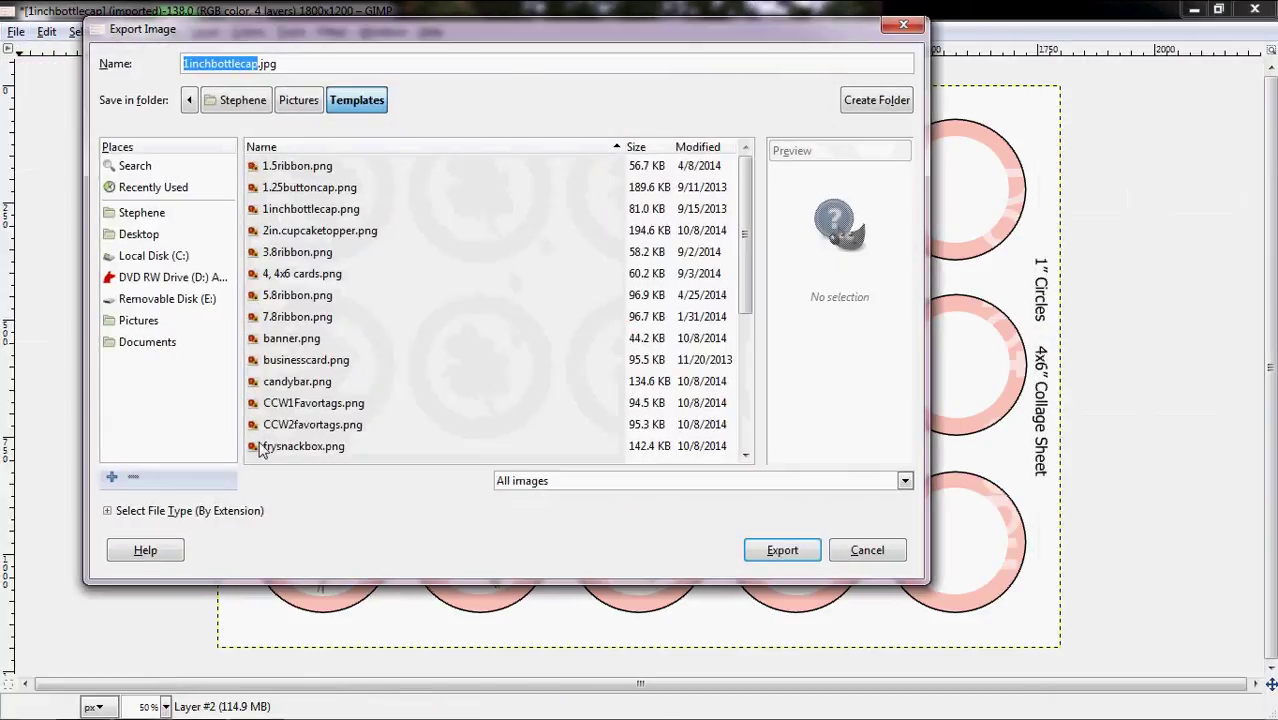
left_click(903, 26)
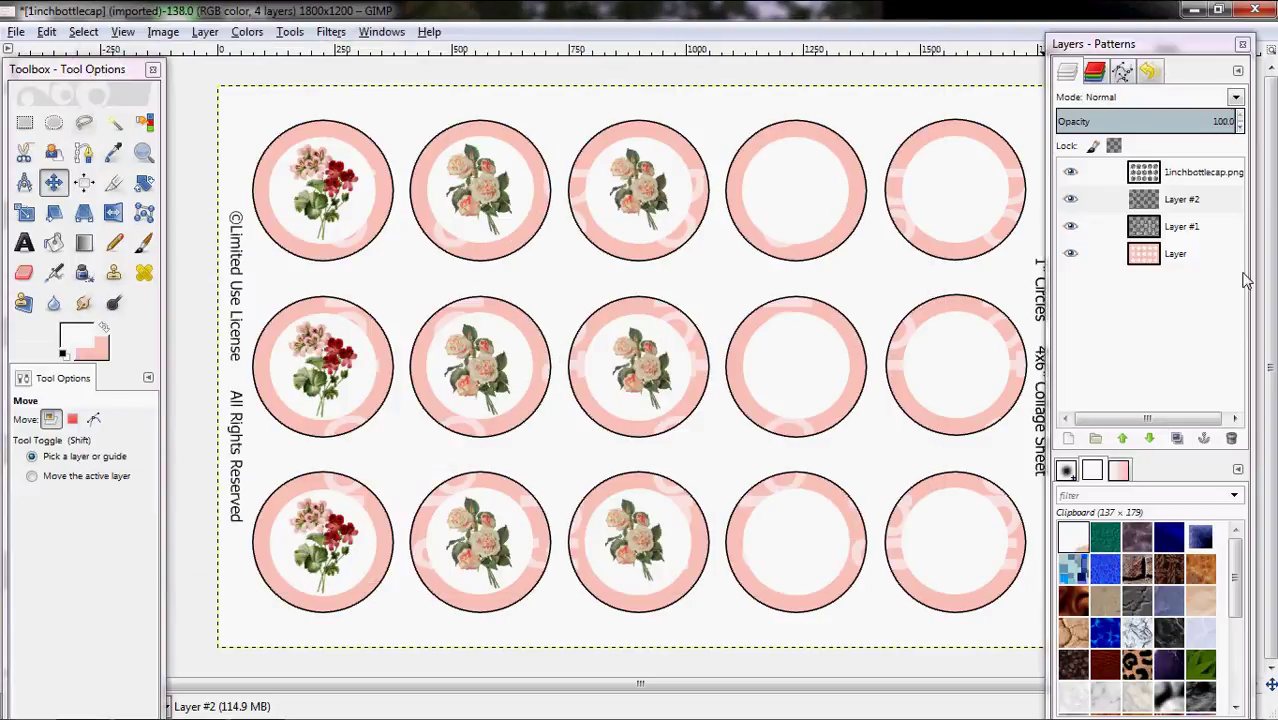
left_click(1077, 229)
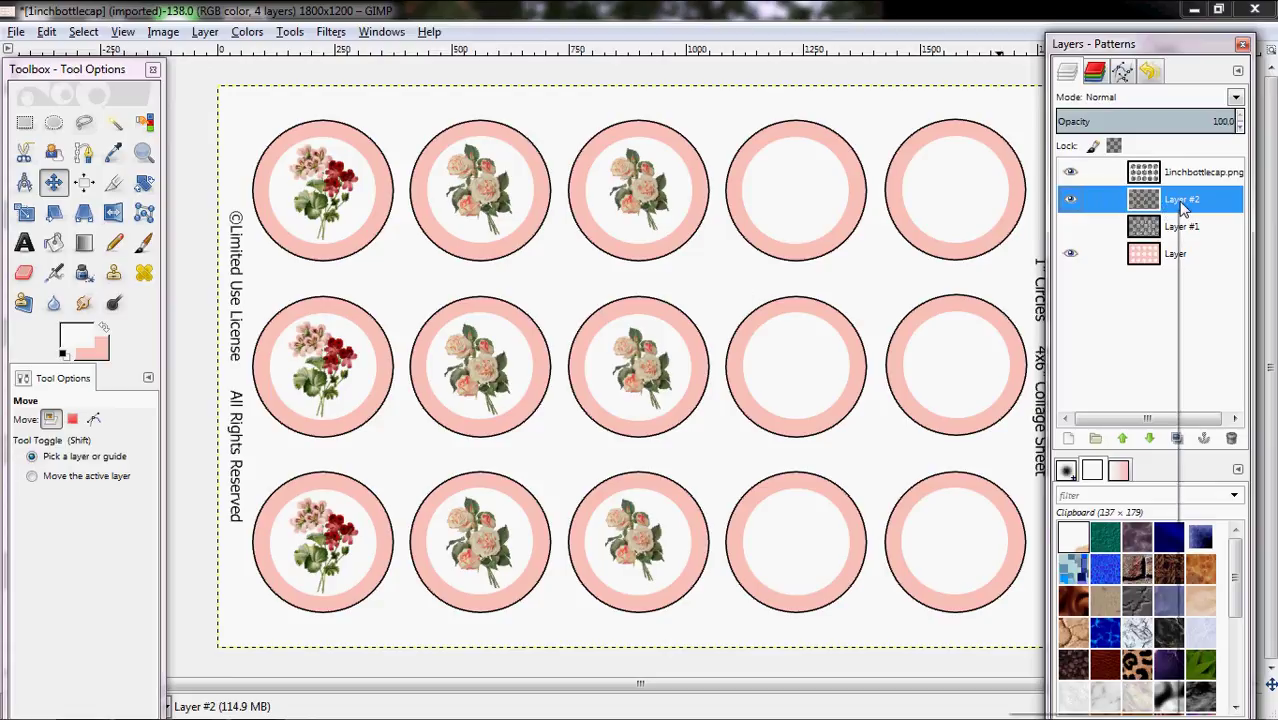
- Delete Layer #2 and its flowers, then set Bucket Fill's colour to red fe044f
right_click(1180, 203)
left_click(1097, 361)
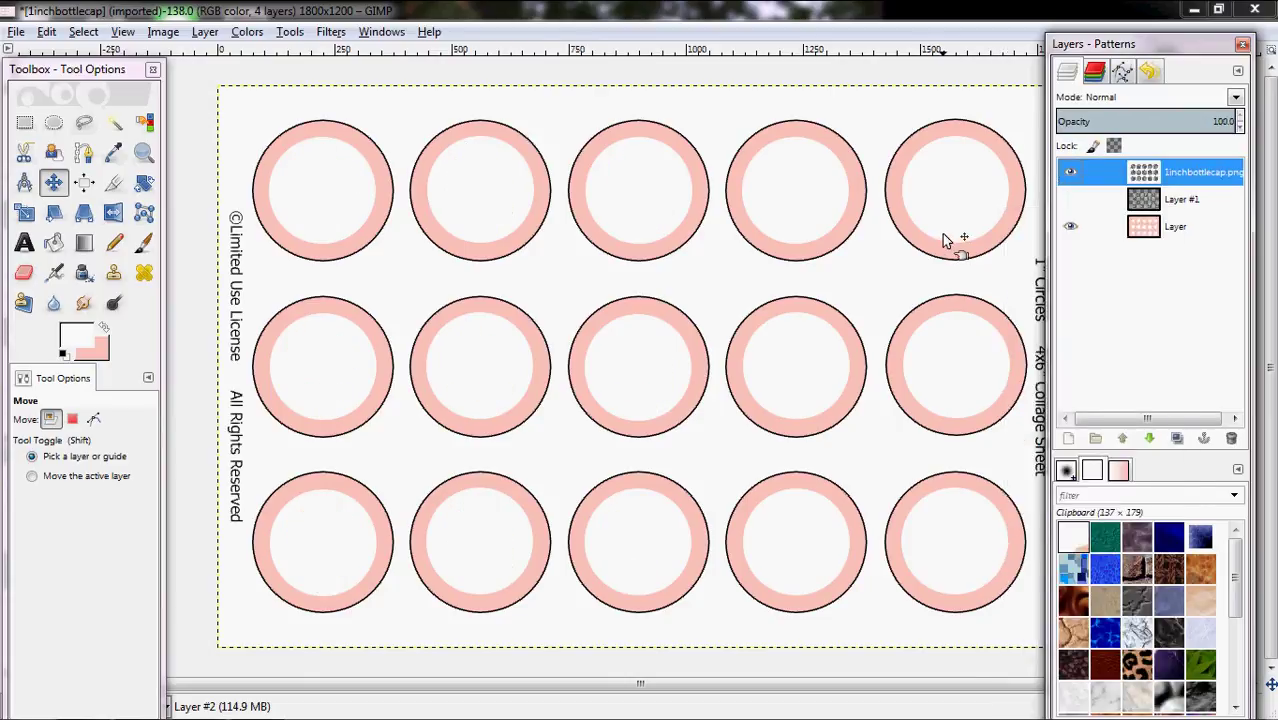
left_click(54, 245)
left_click(102, 331)
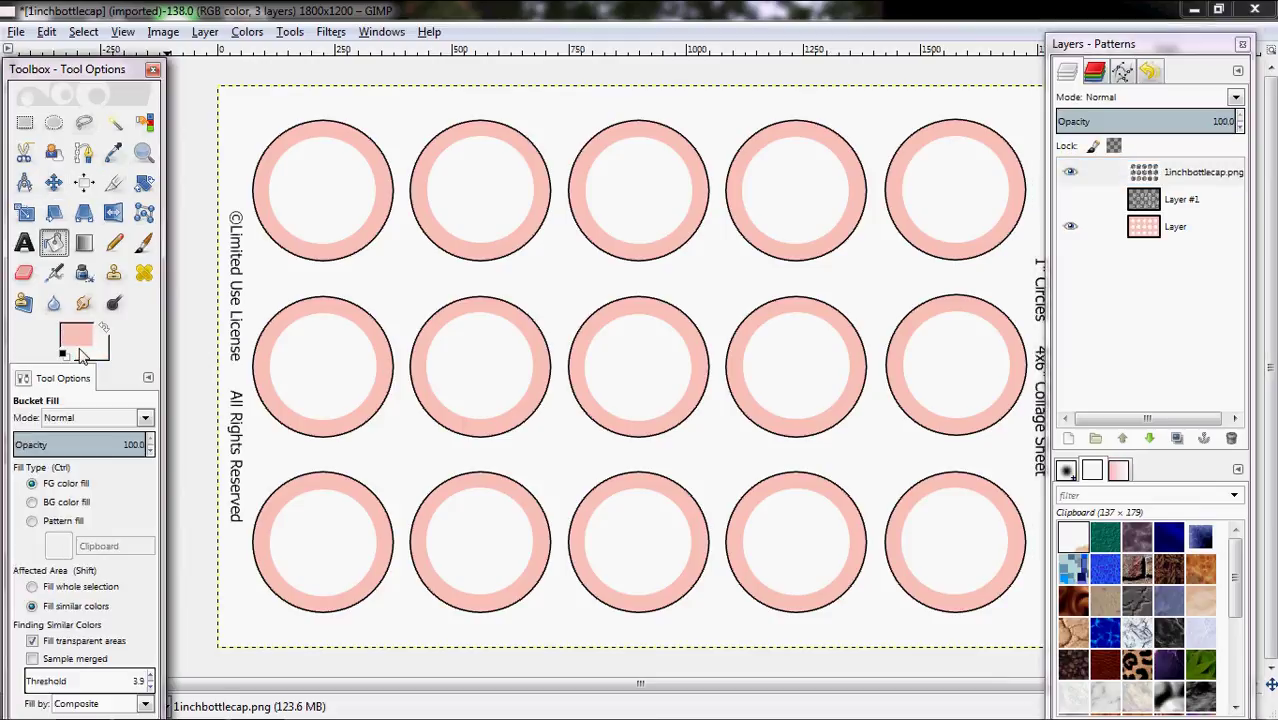
left_click(78, 342)
left_click(399, 644)
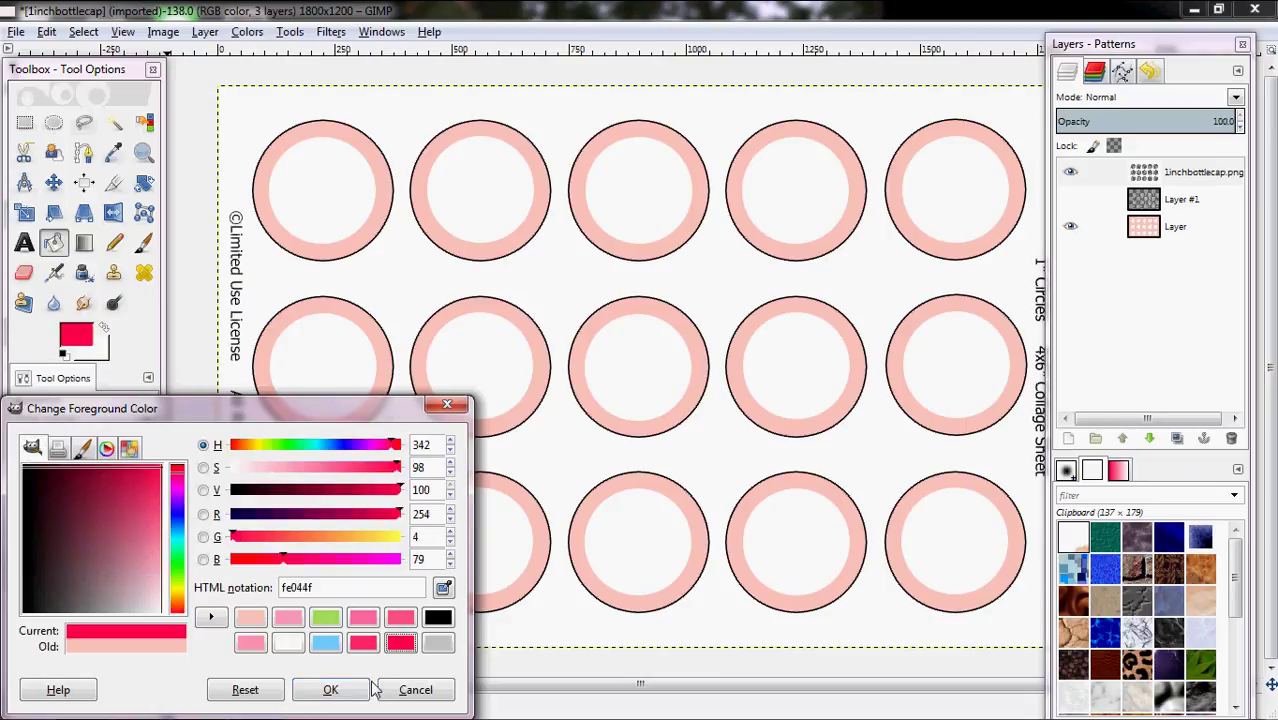
left_click(330, 689)
- Recolour all fifteen pink rings on the ring layer solid red
left_click(462, 143)
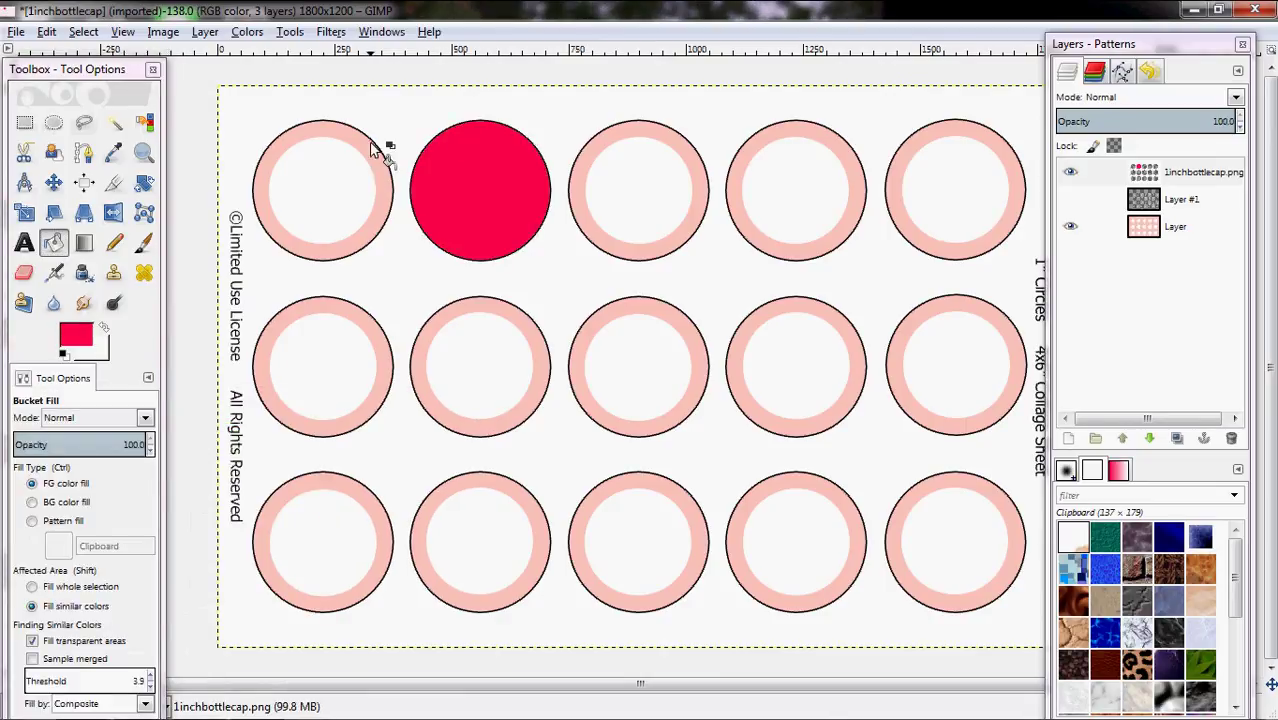
key("ctrl+z")
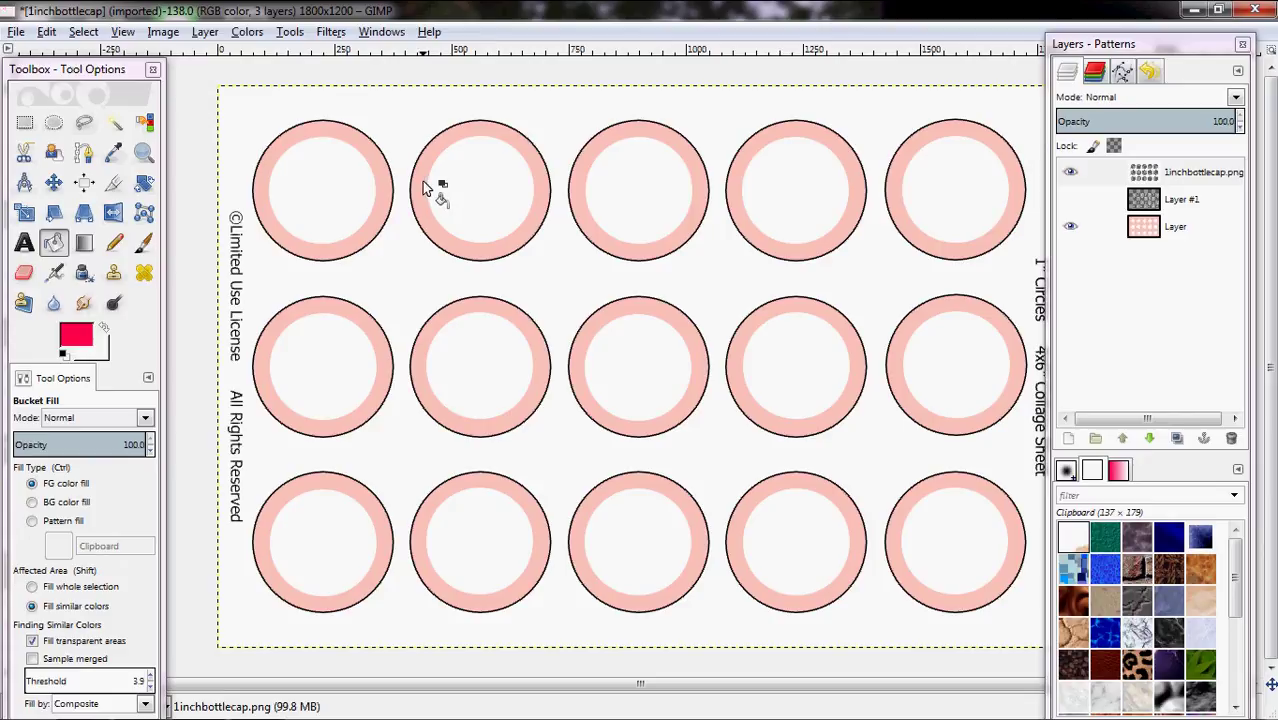
left_click(1185, 226)
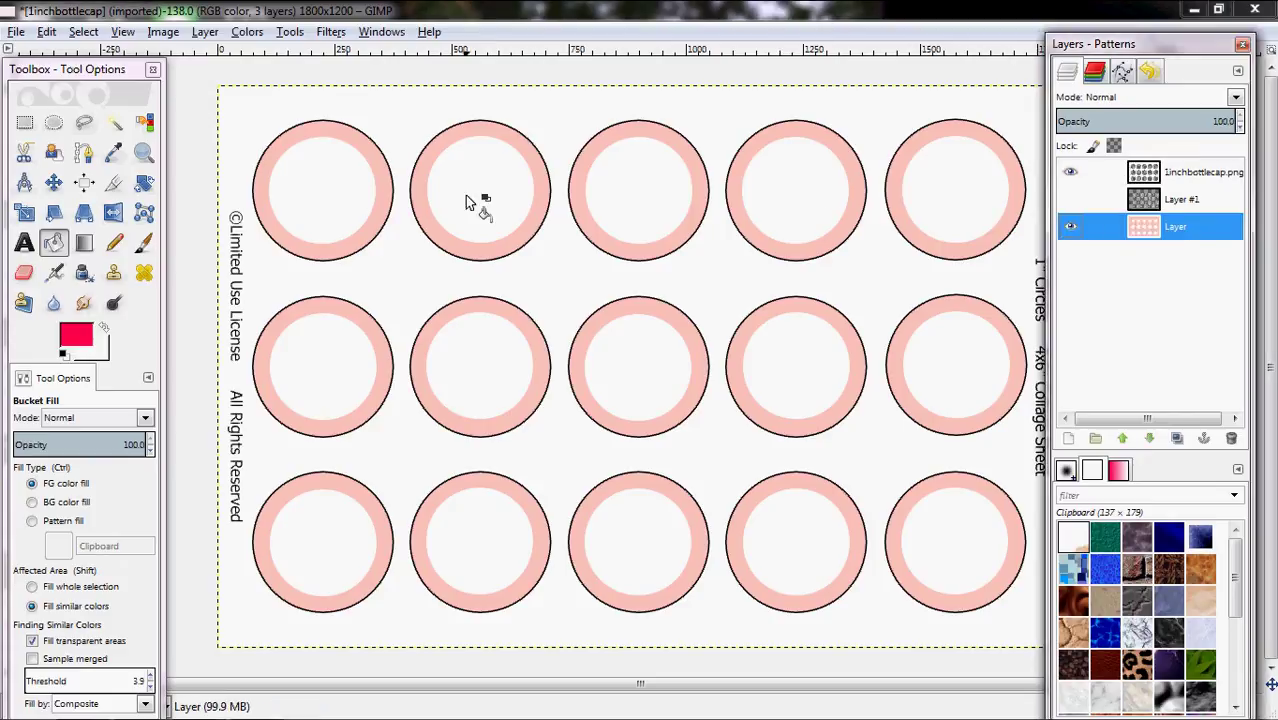
left_click(377, 168)
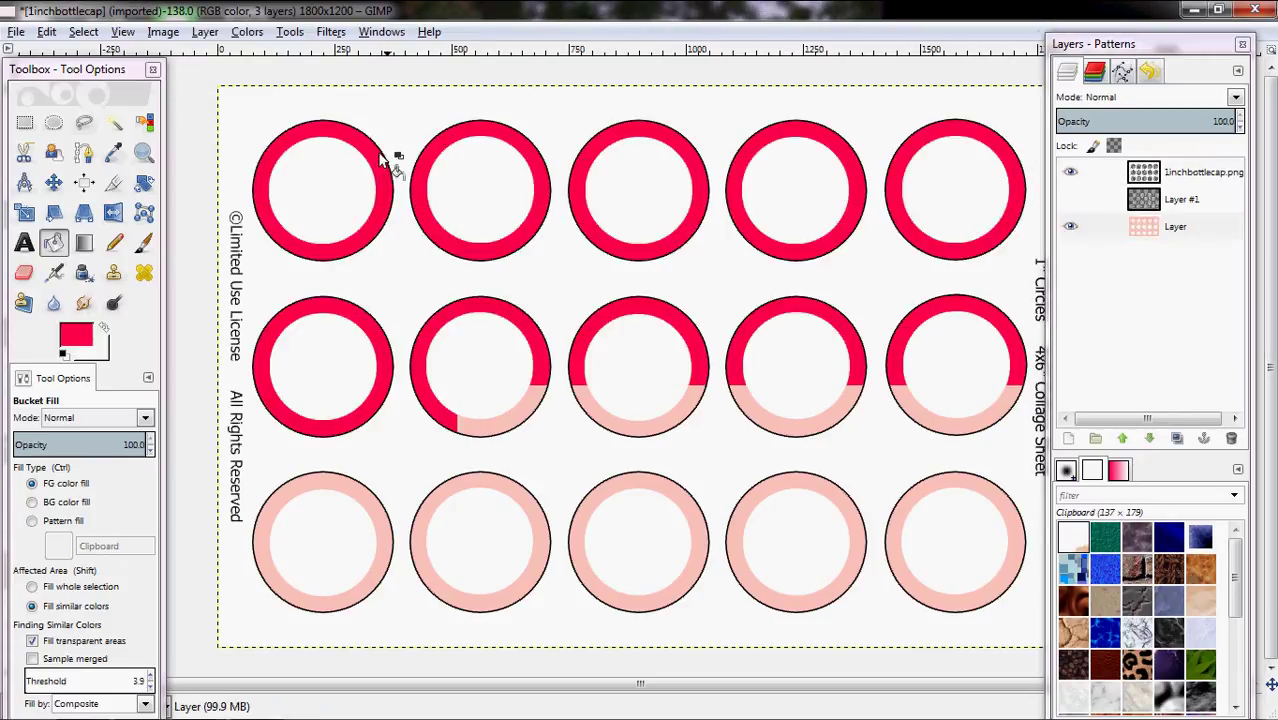
left_click(1197, 228)
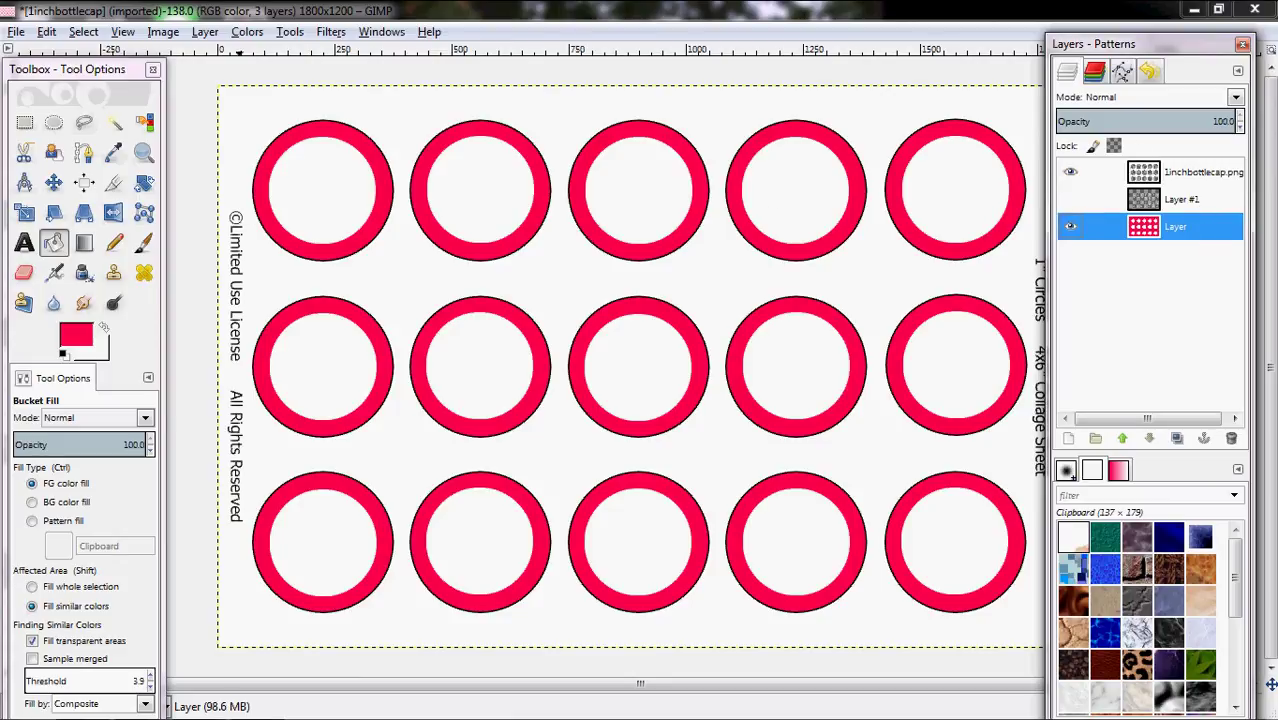
key("super")
- Close the two remaining rose images from the taskbar previews
left_click(139, 703)
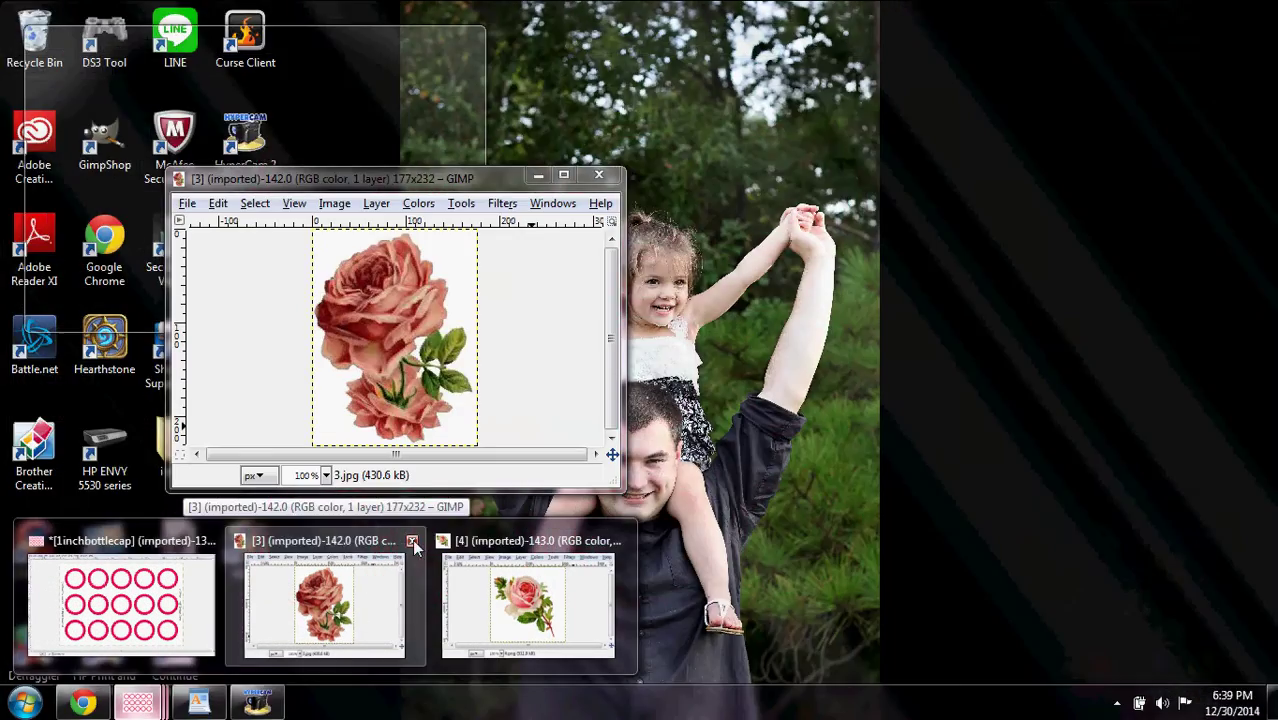
left_click(412, 540)
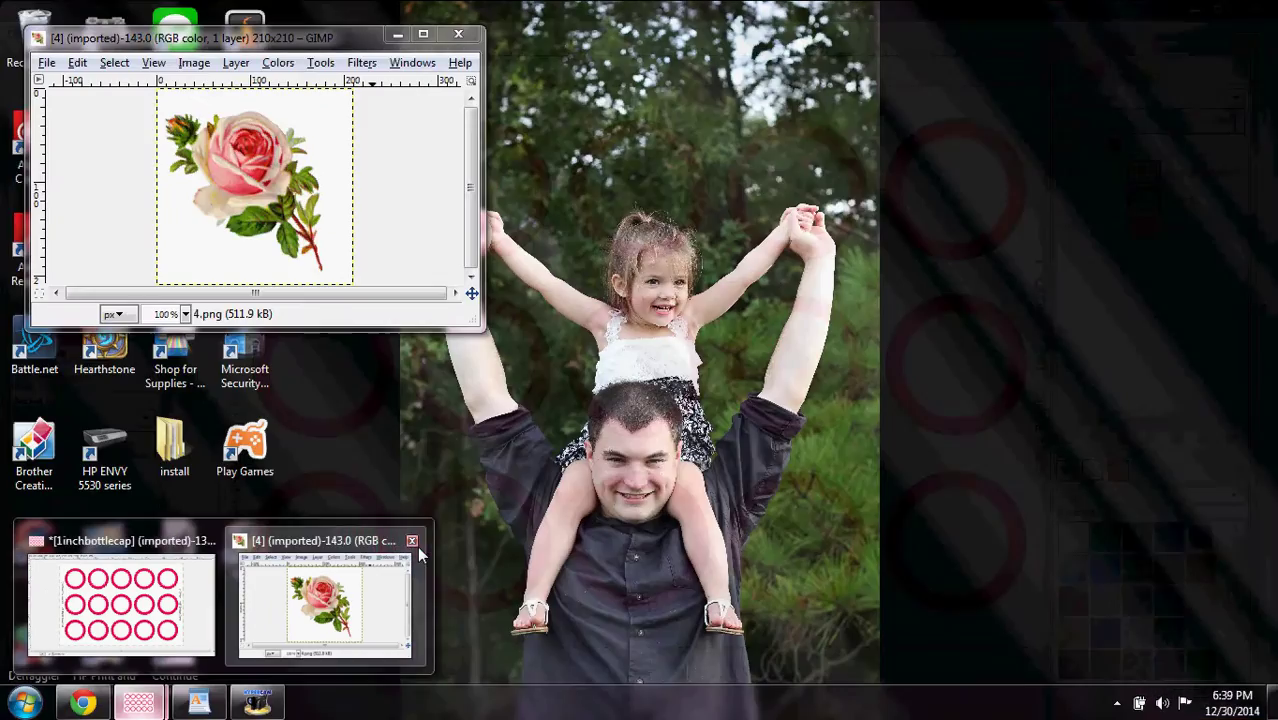
left_click(412, 540)
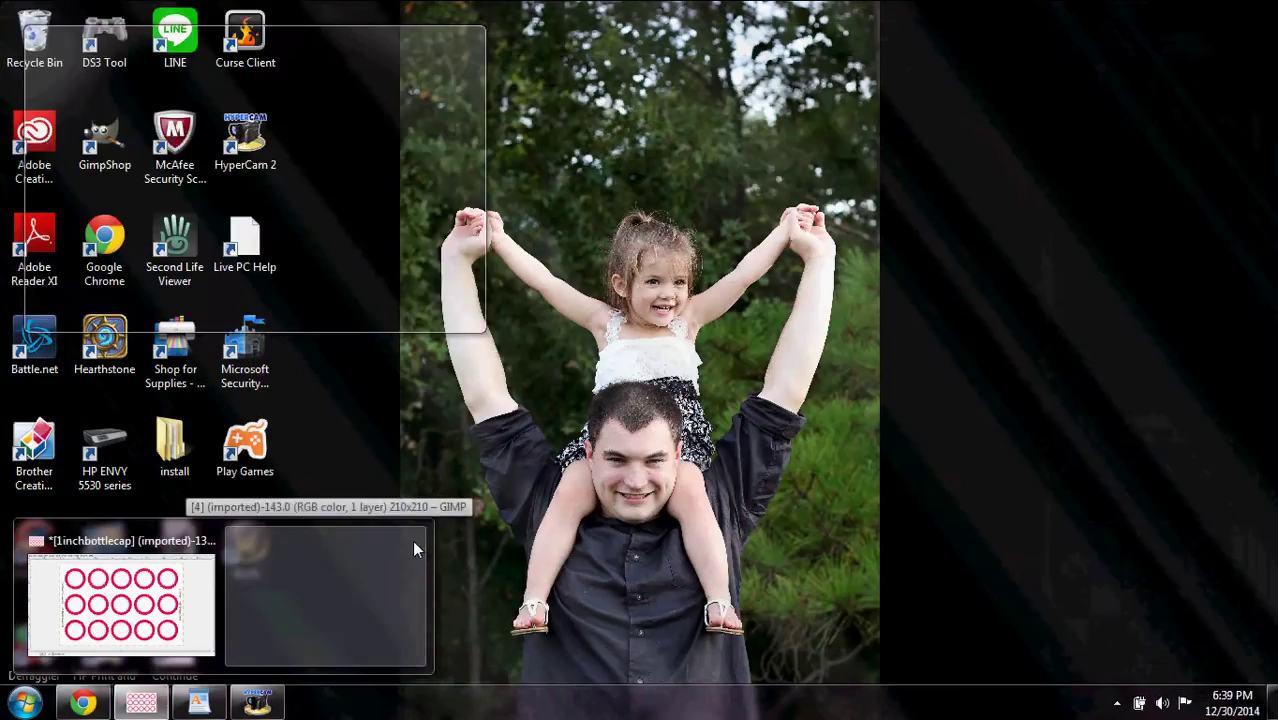
- Open the Frozen pictures 6.jpg through 10.jpg from the Pictures folder
left_click(16, 33)
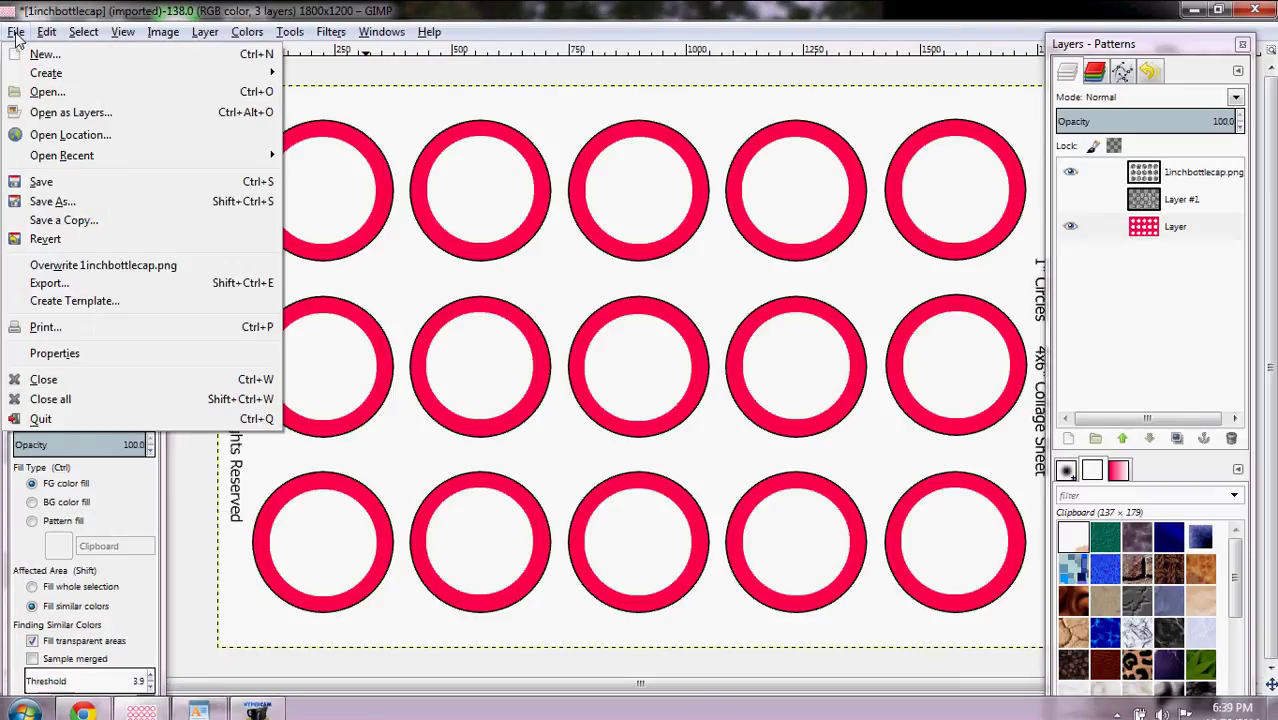
mouse_move(44, 78)
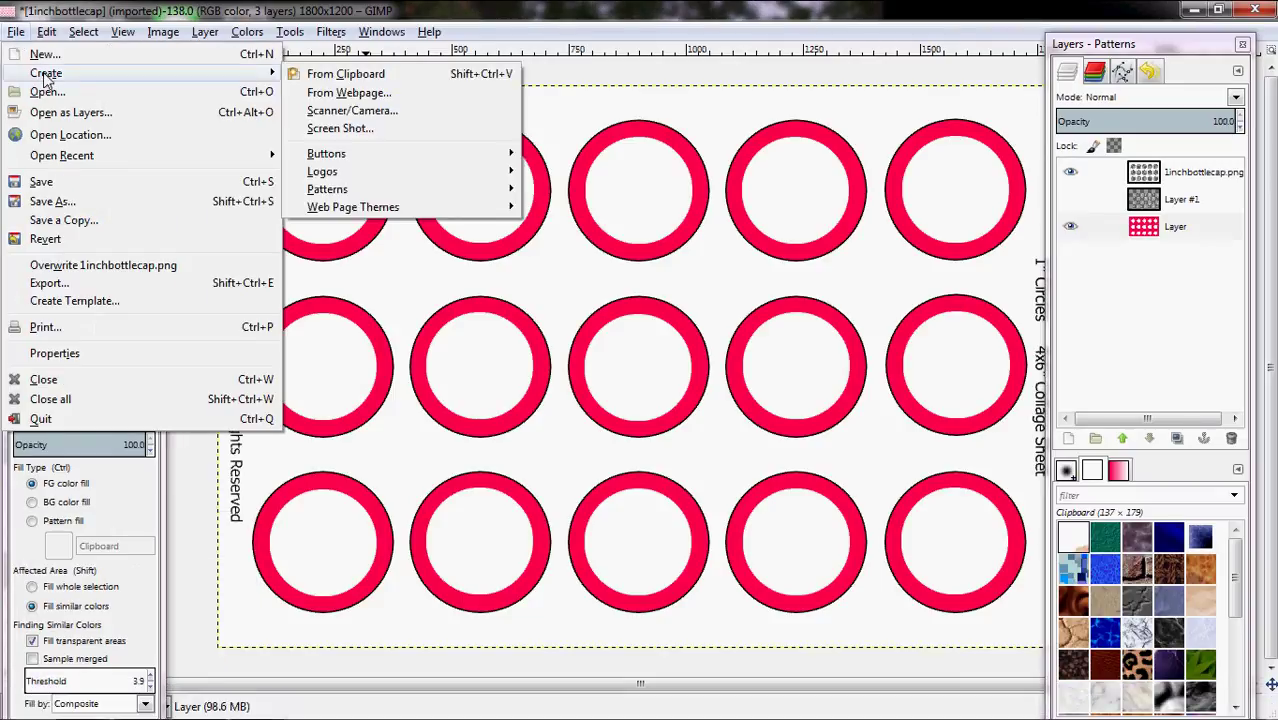
left_click(90, 91)
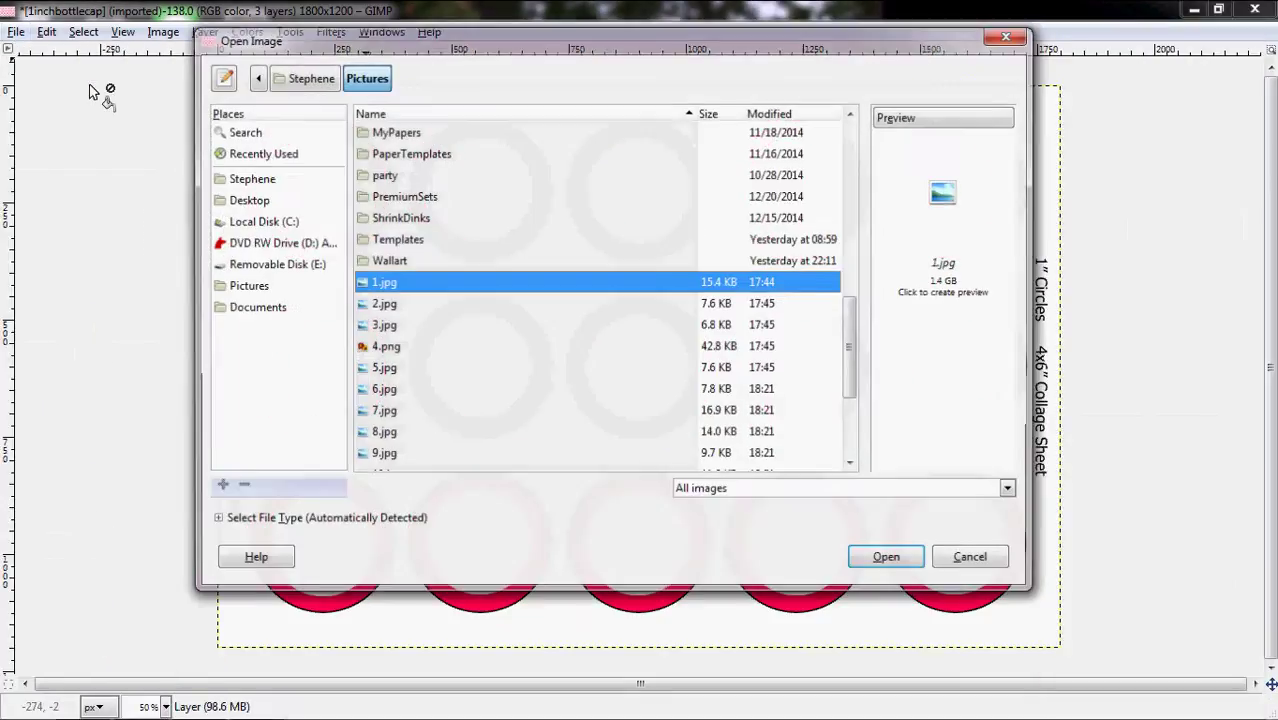
left_click_drag(869, 338, 866, 366)
left_click(384, 297)
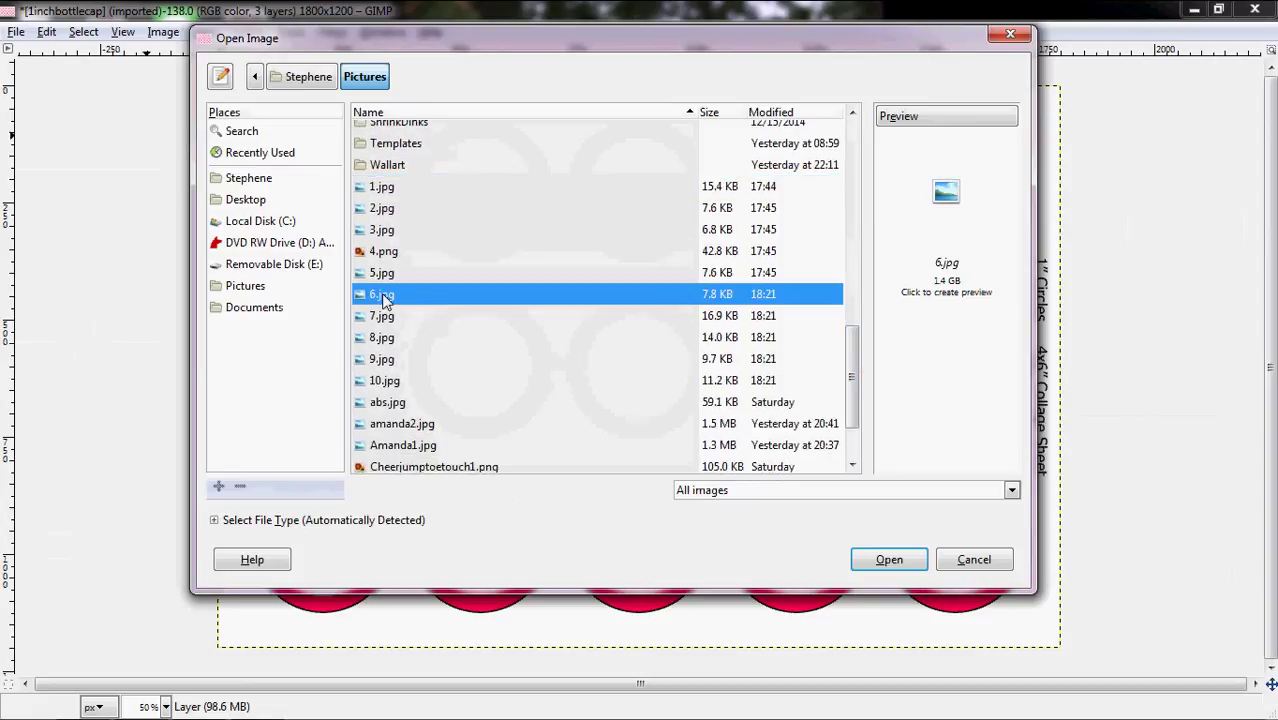
left_click(414, 389, "shift")
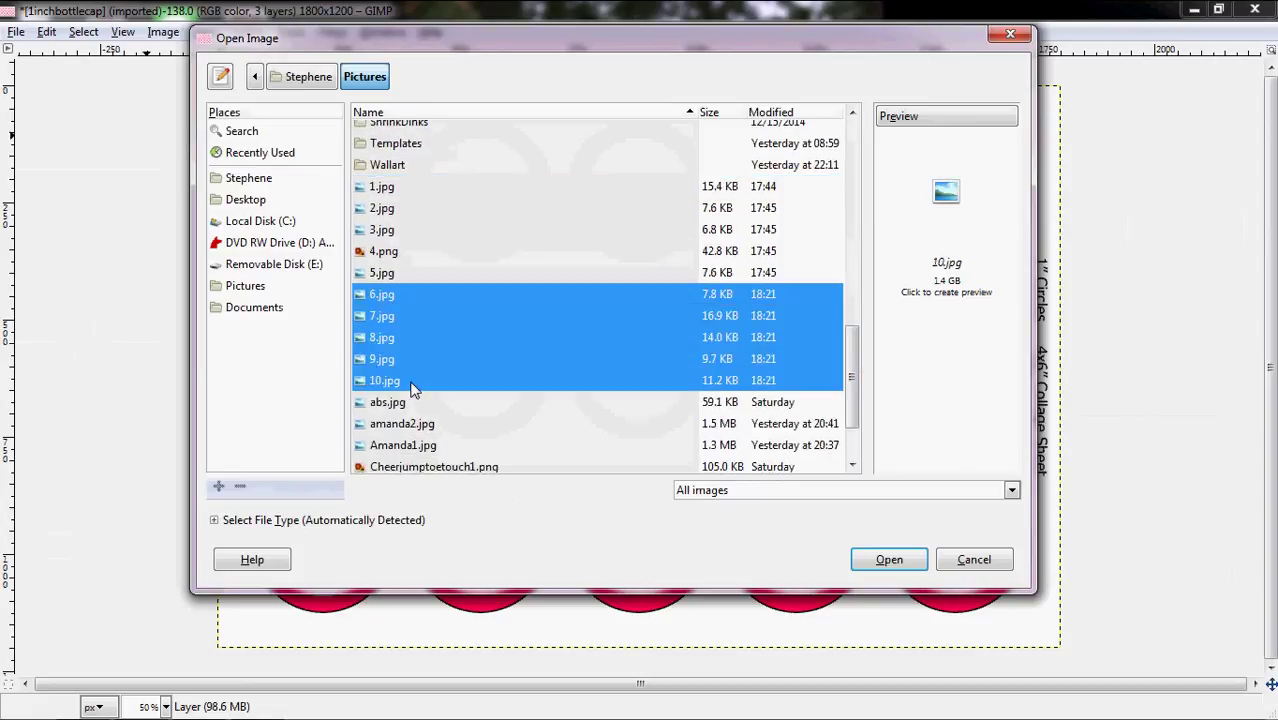
left_click(893, 562)
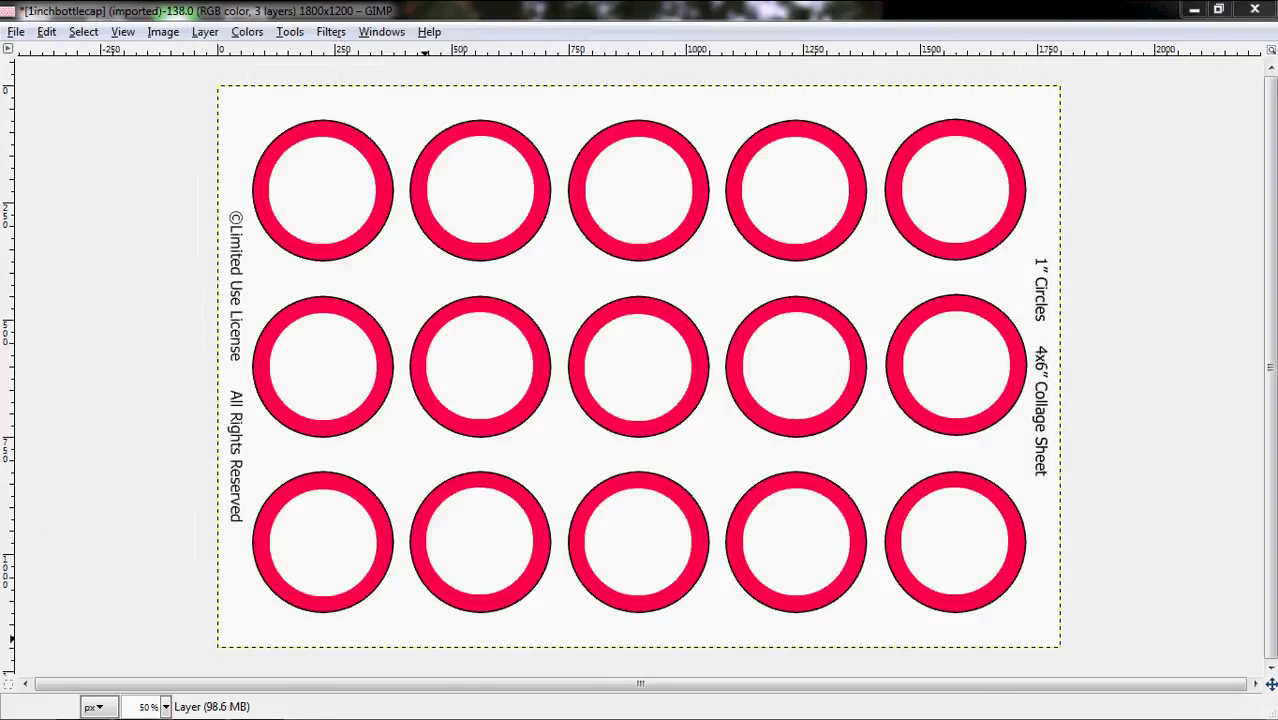
- Review the open image windows from the taskbar and return to the bottle cap sheet
key("super")
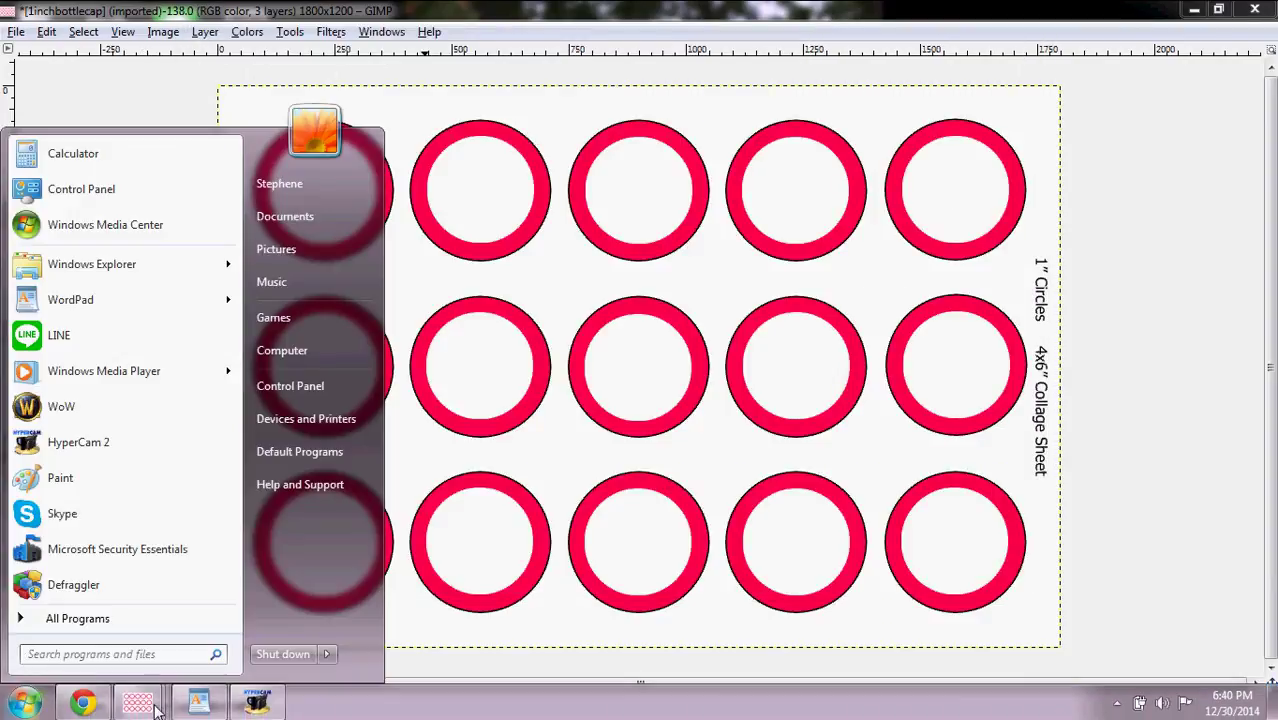
left_click(150, 705)
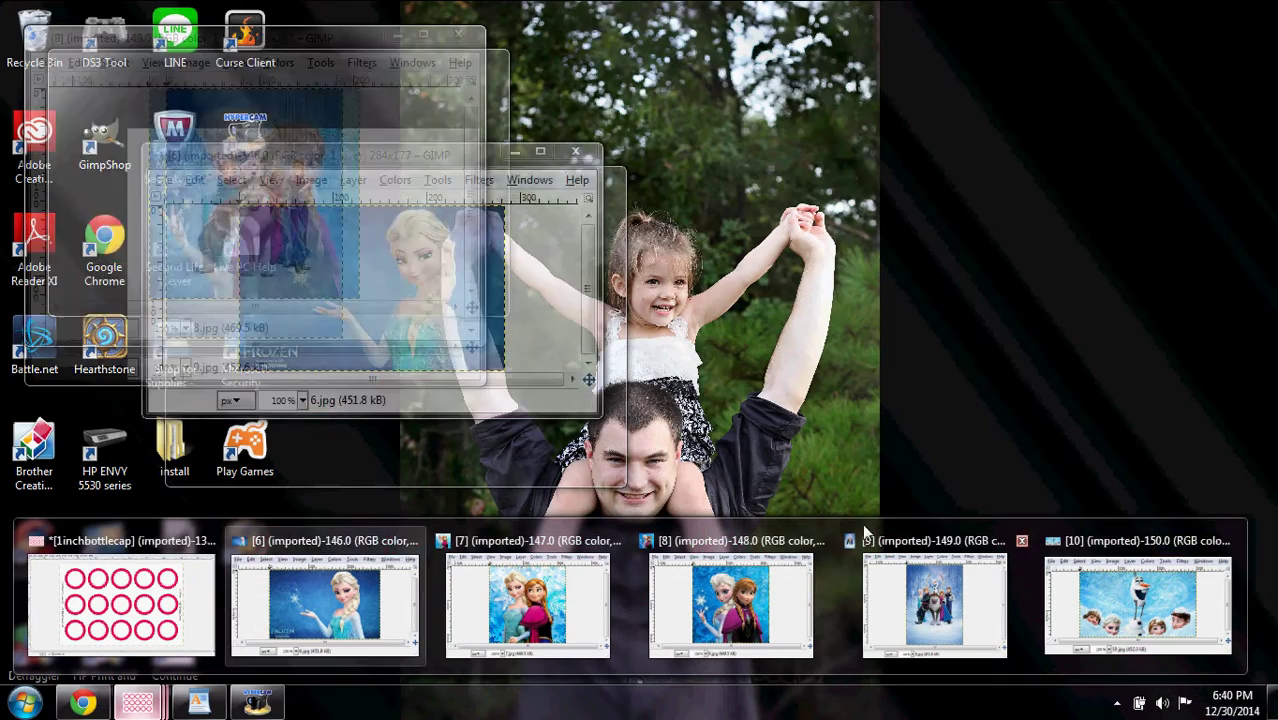
mouse_move(1062, 594)
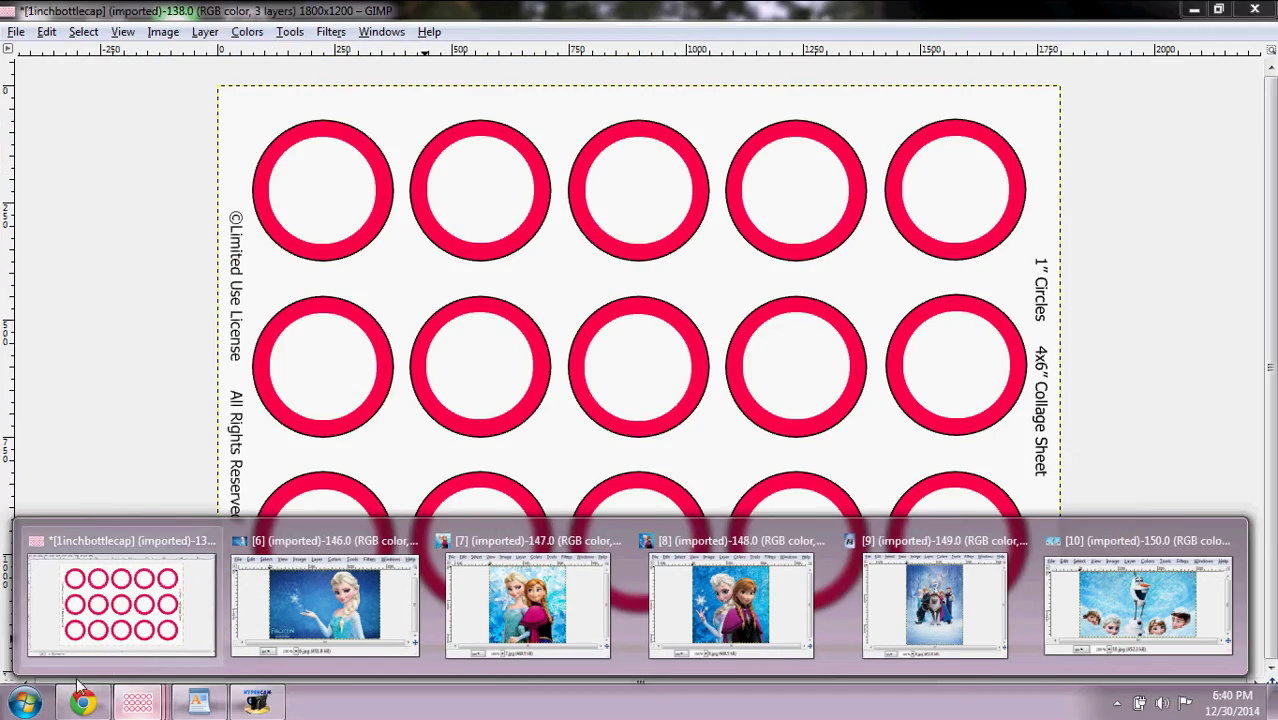
left_click(165, 650)
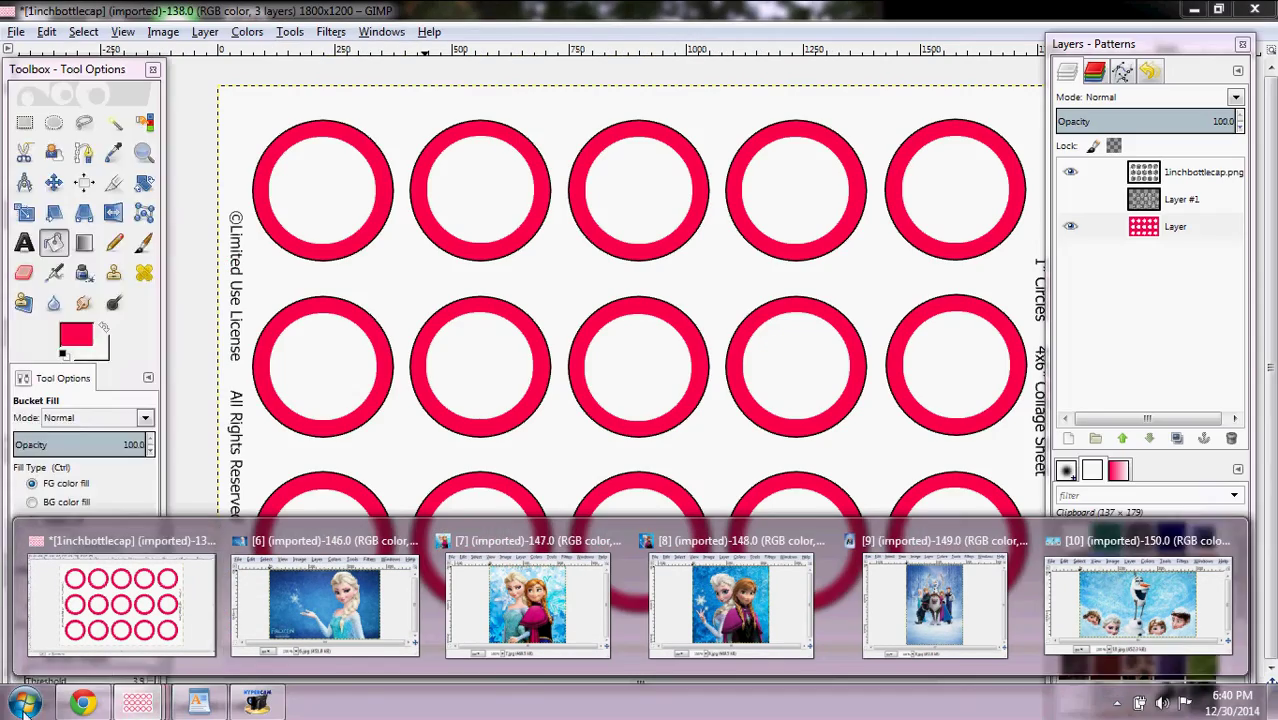
key("super")
left_click(447, 683)
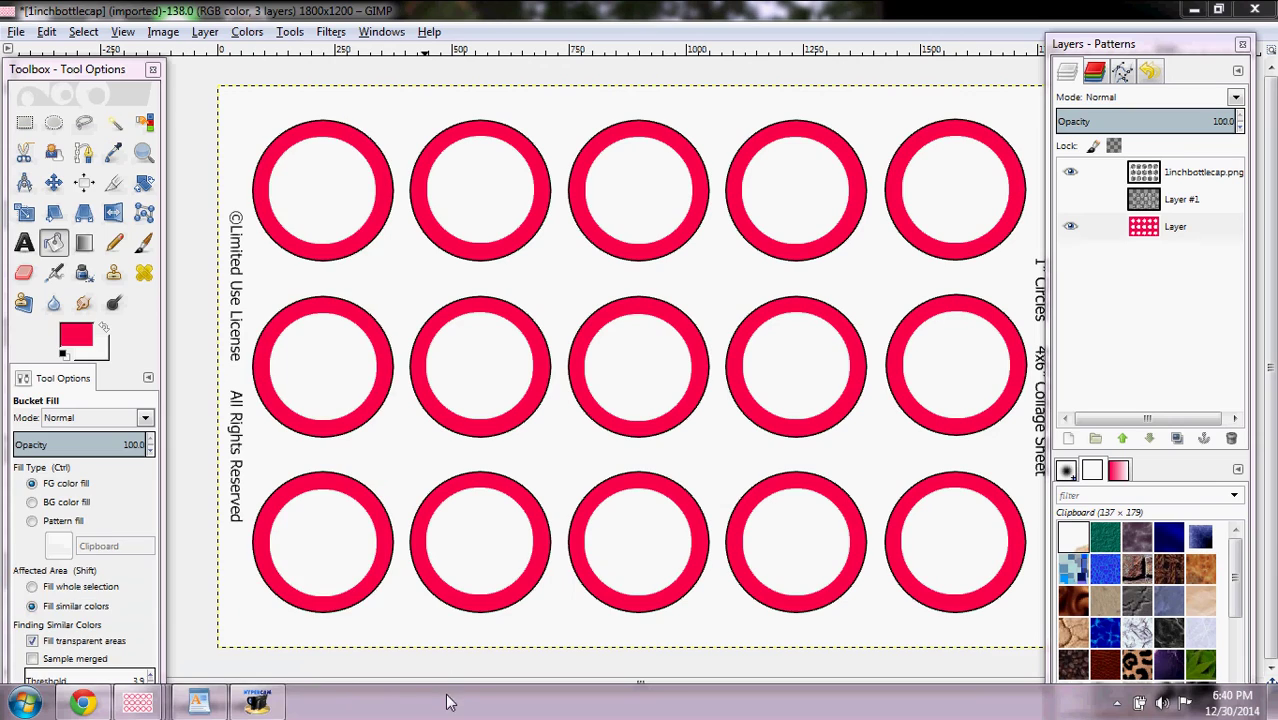
mouse_move(152, 698)
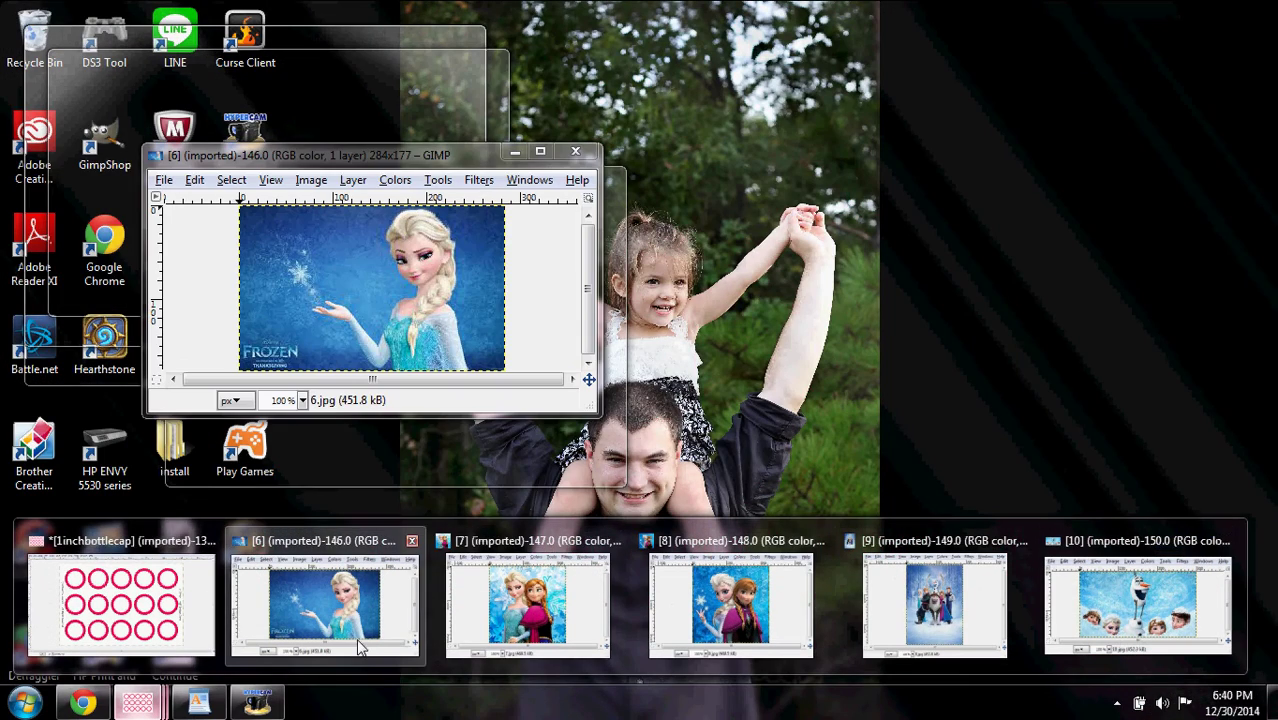
- Move the 6.jpg Elsa window aside and bring the bottle cap sheet back in front
left_click(360, 648)
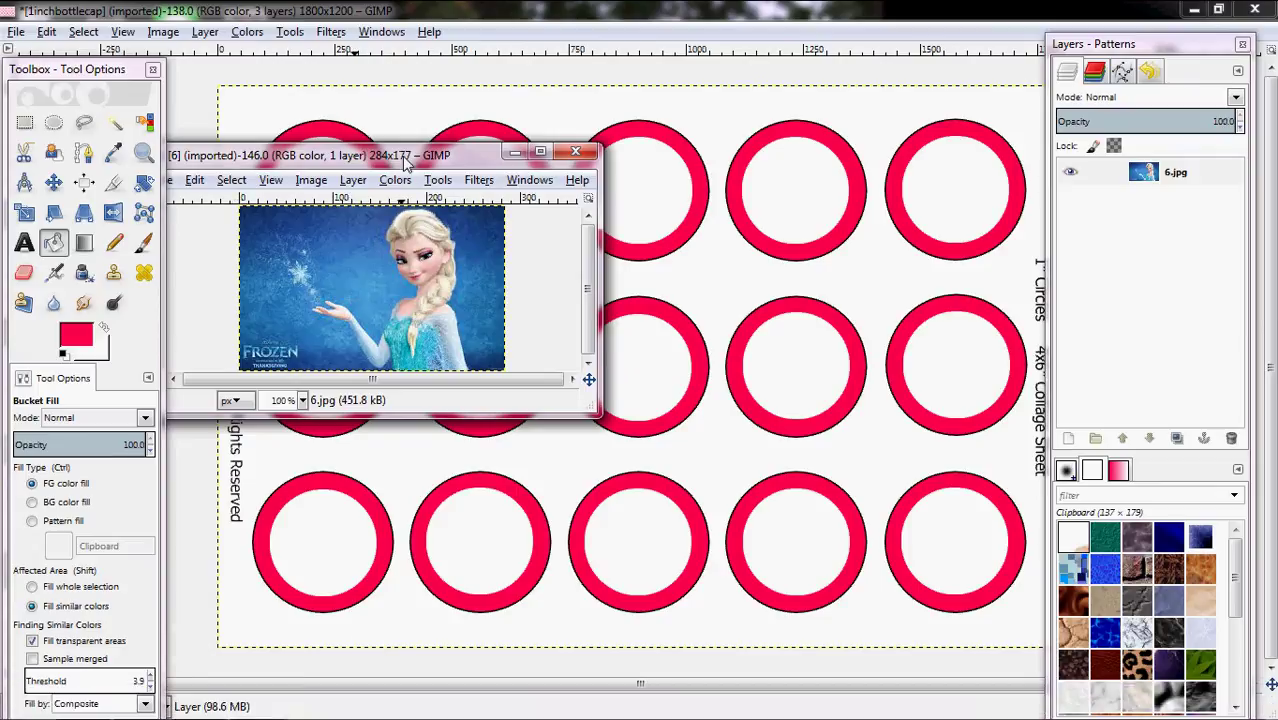
left_click_drag(405, 160, 626, 302)
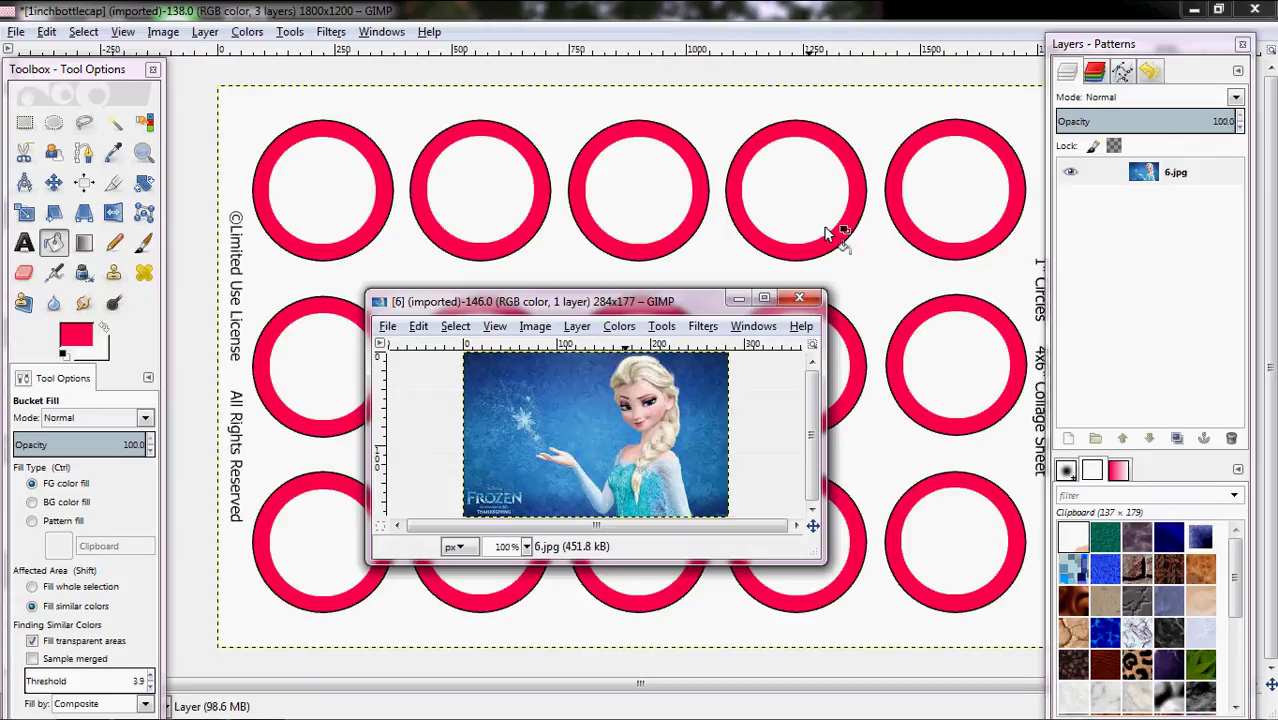
left_click(1104, 9)
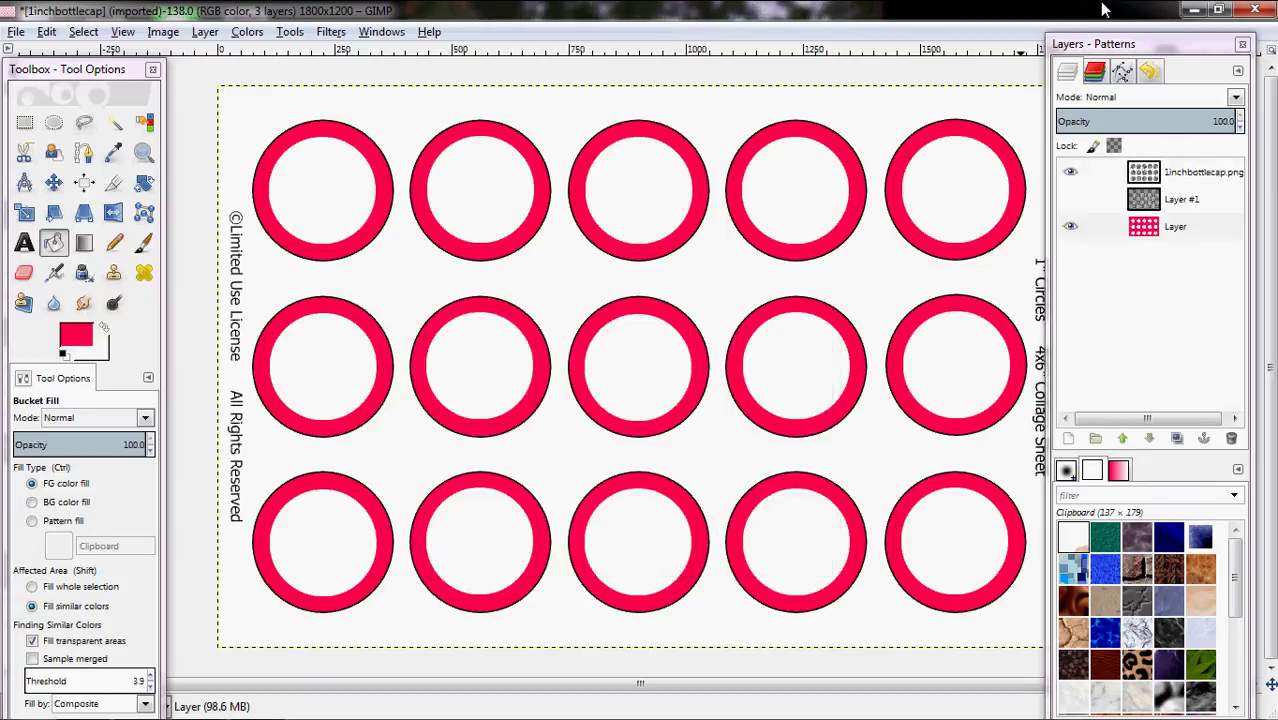
- Add a transparent Layer #2 and lower it beneath Layer #1, just above the ring layer
left_click(1149, 177)
right_click(1149, 177)
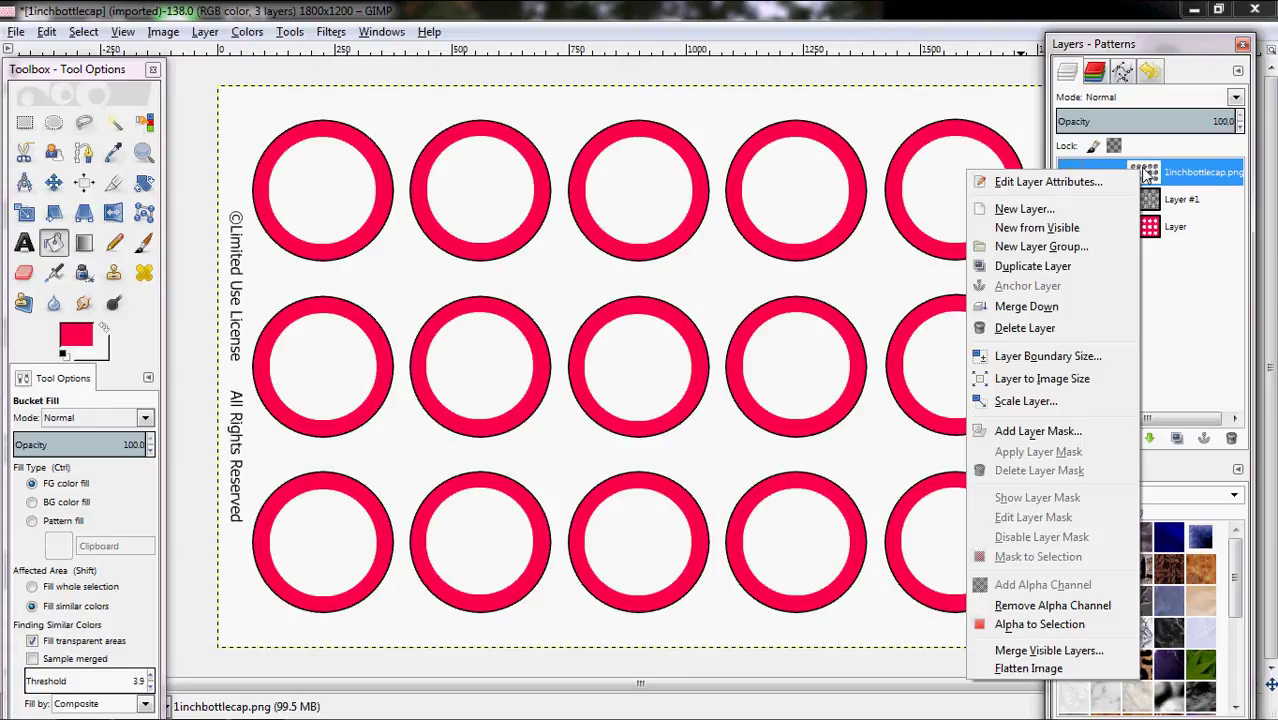
left_click(1005, 208)
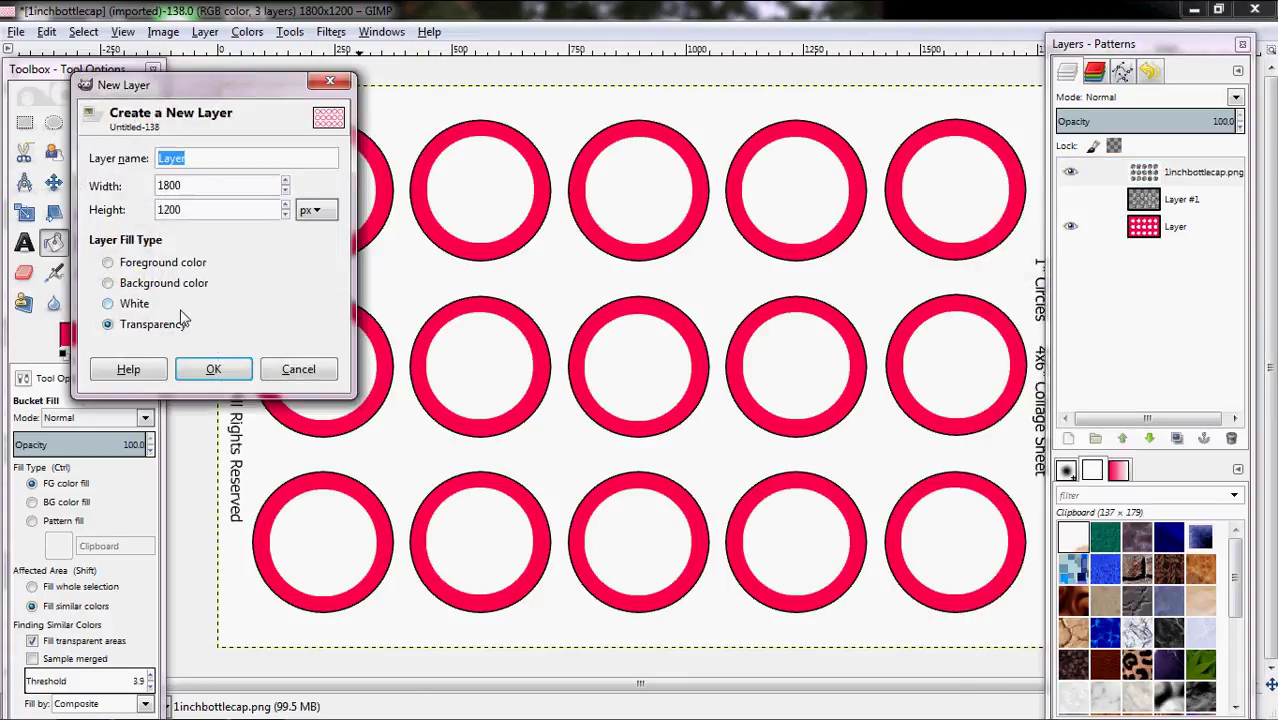
left_click(185, 371)
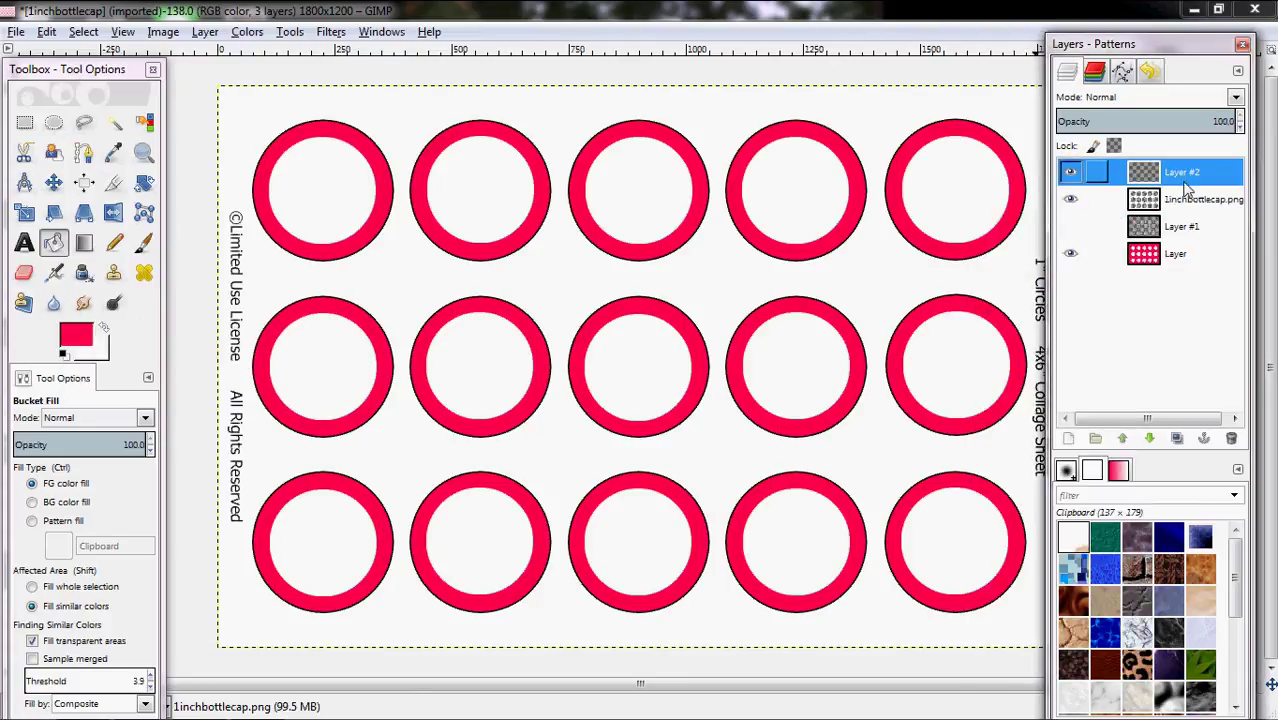
left_click(1151, 440)
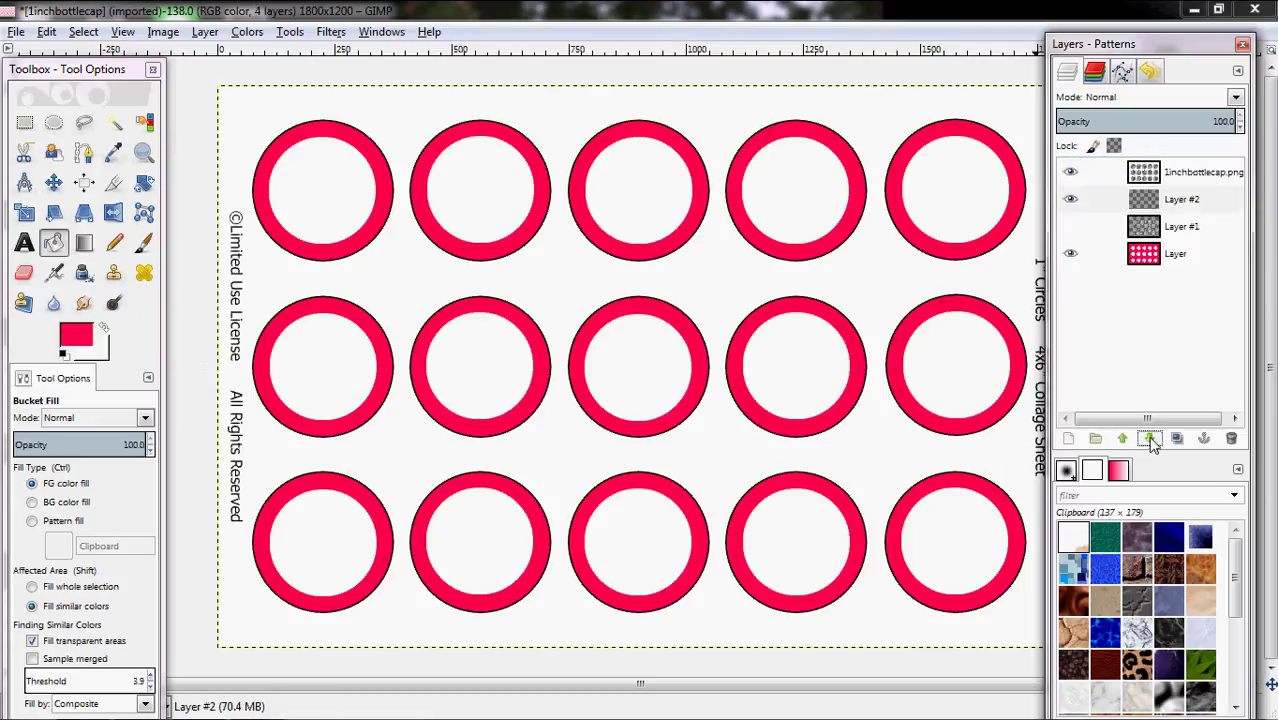
left_click(1151, 440)
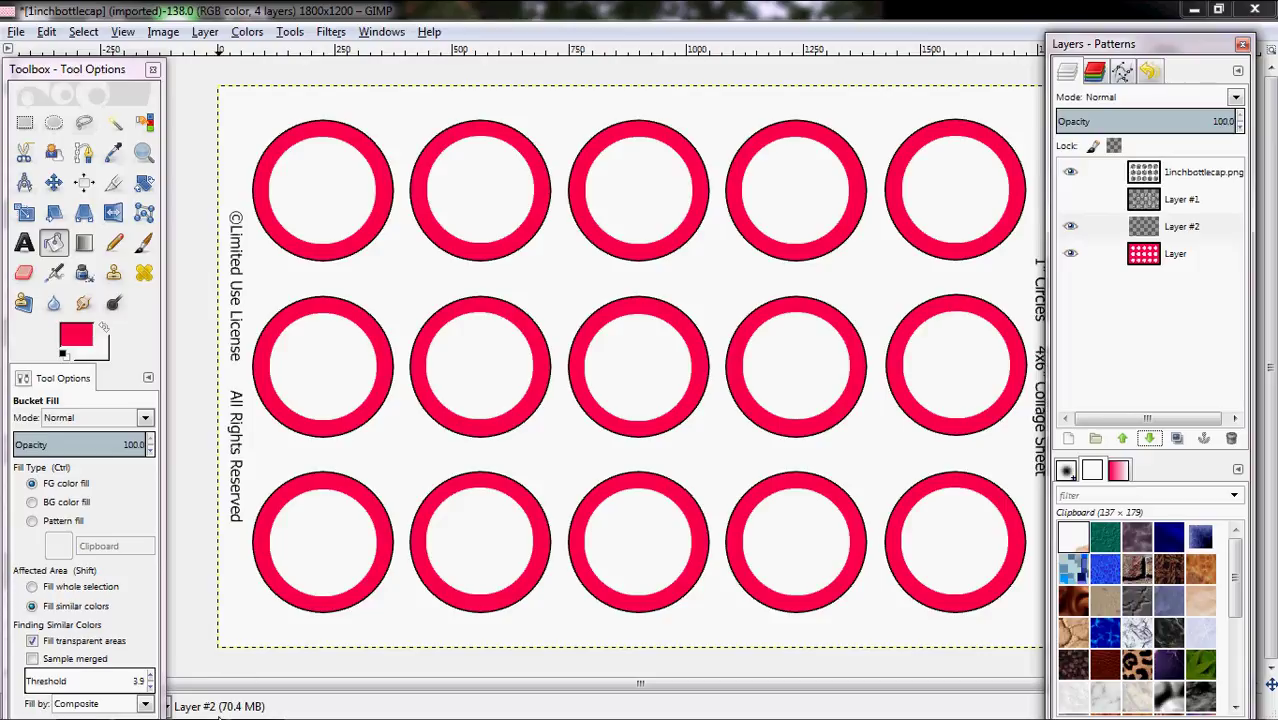
- Bring the Elsa image 6.jpg to the front and move its window up and left
key("super")
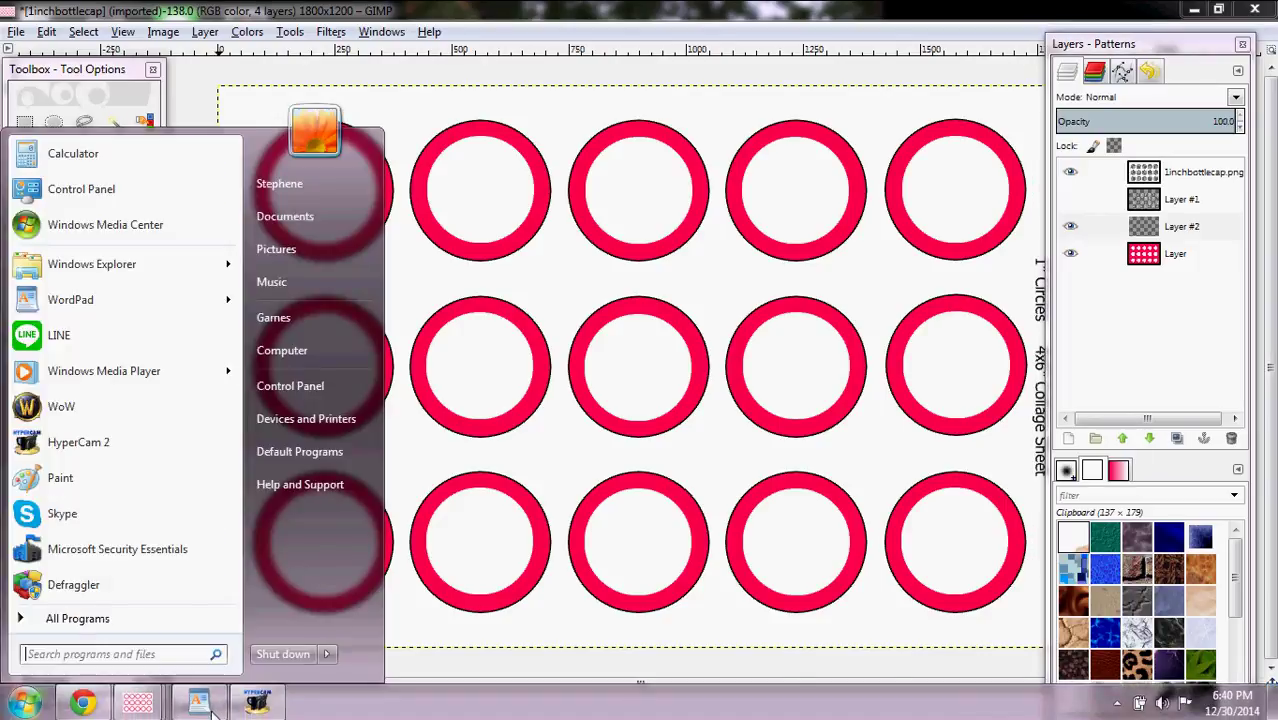
key("super")
mouse_move(160, 706)
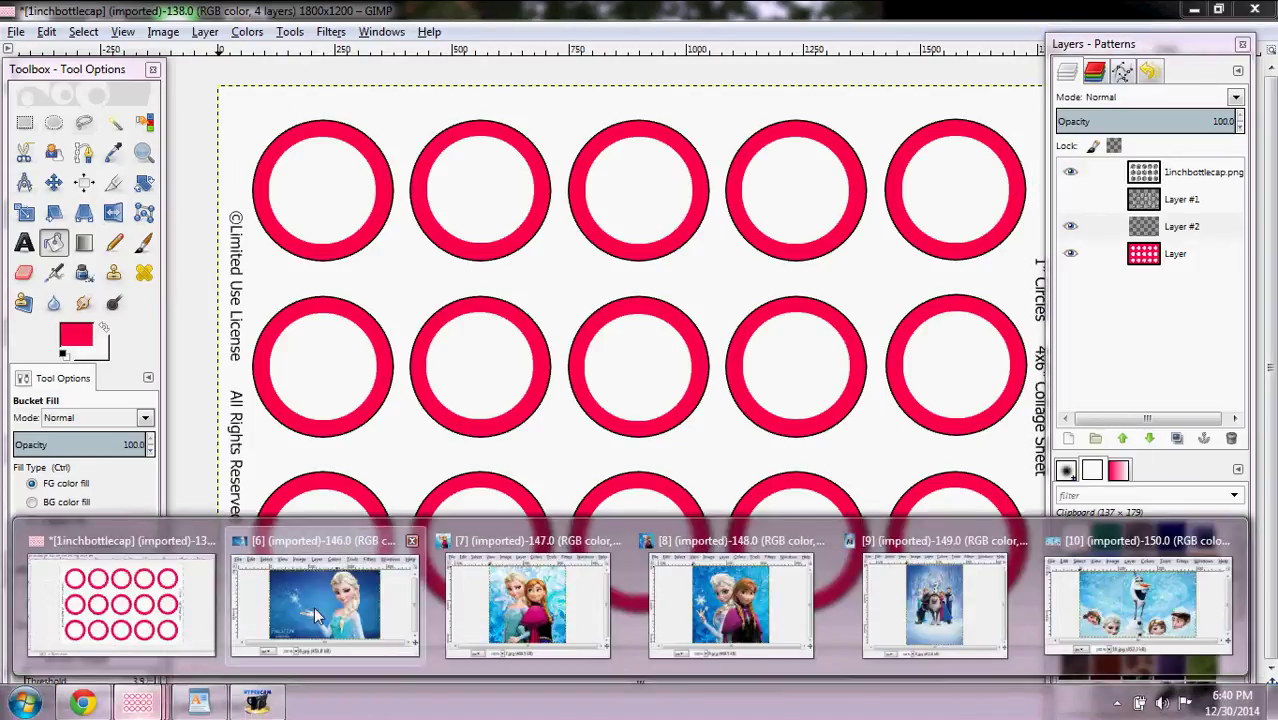
left_click(325, 605)
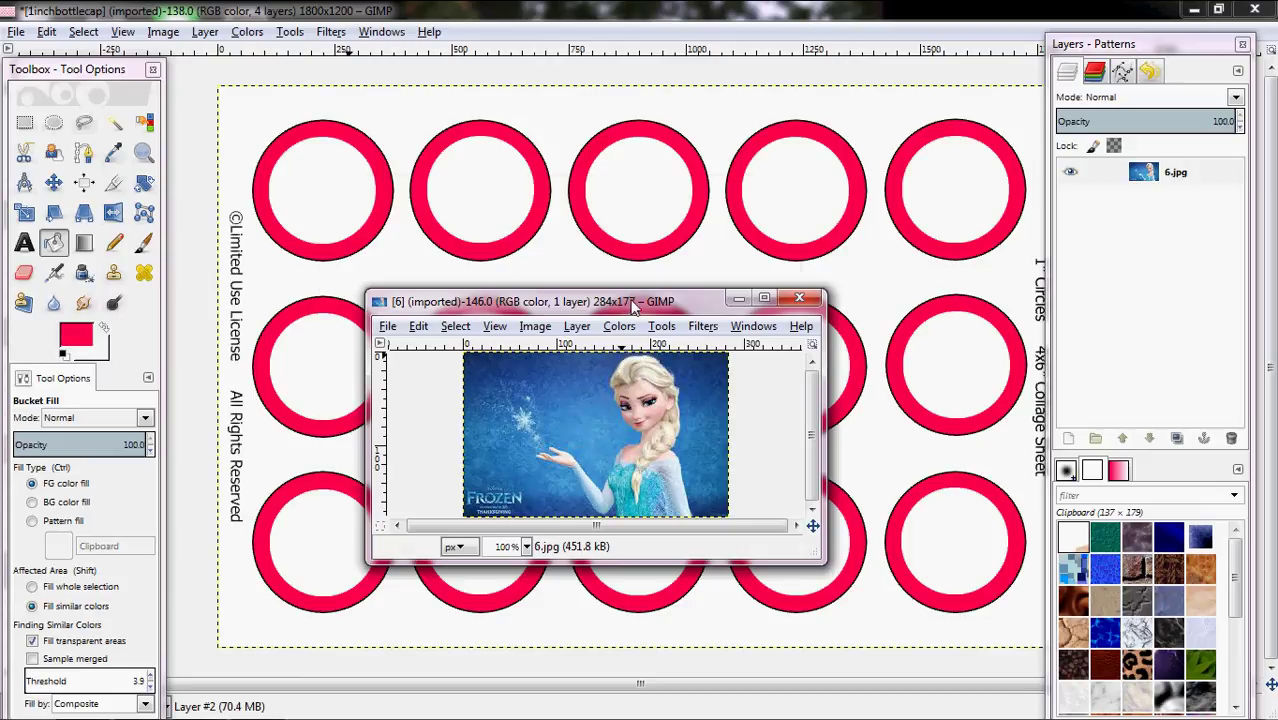
left_click_drag(632, 307, 551, 119)
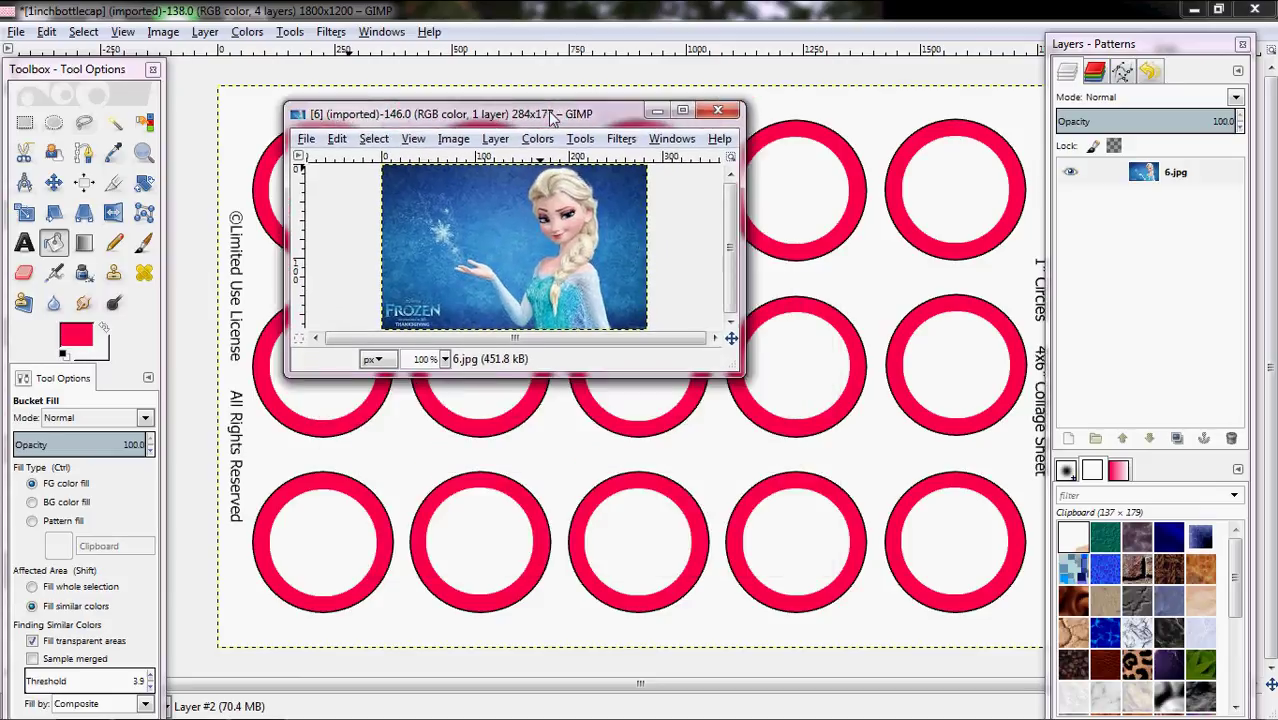
- Draw an oval selection over the Elsa picture, adjust its size, and copy it
left_click(53, 125)
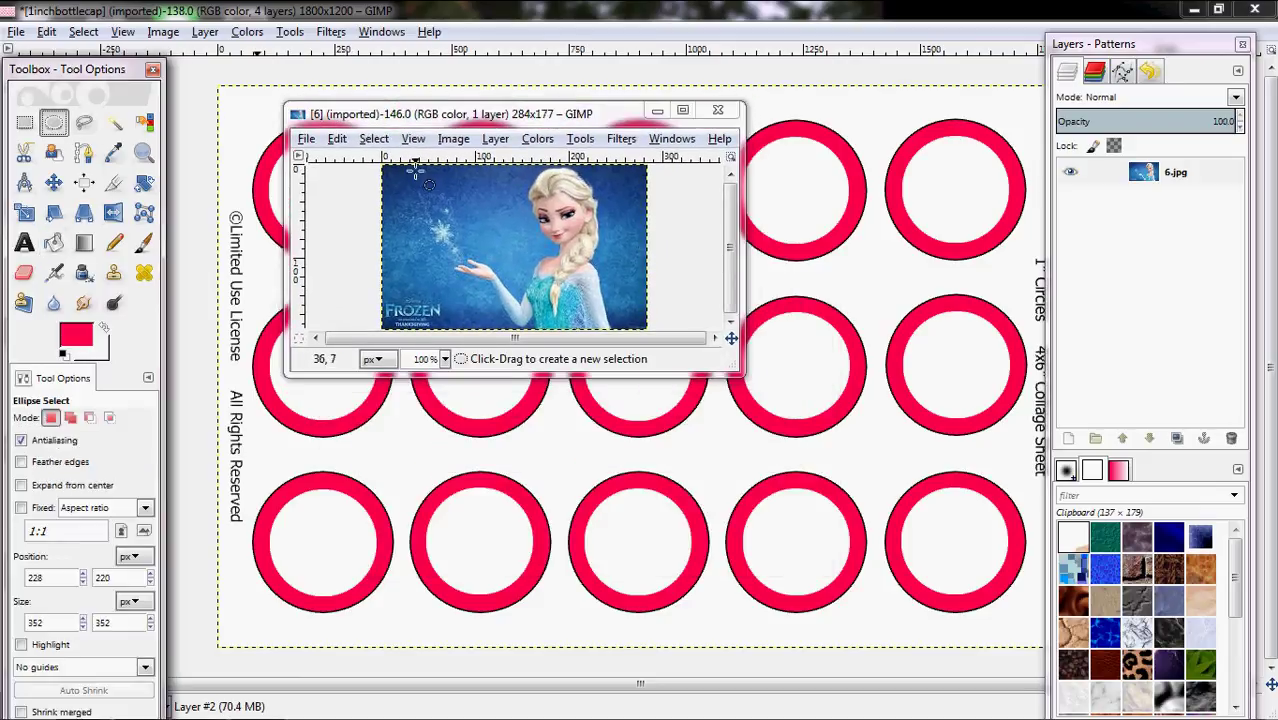
left_click_drag(418, 172, 622, 324)
left_click_drag(521, 209, 536, 197)
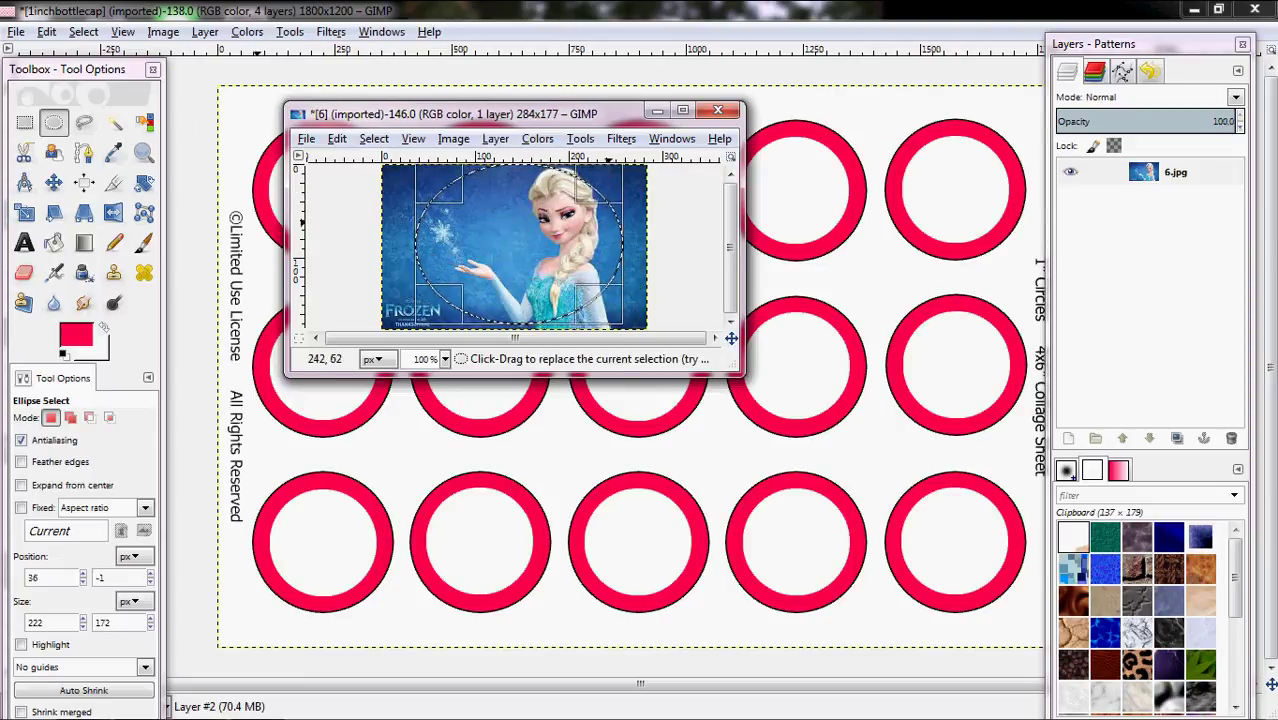
left_click_drag(599, 229, 634, 195)
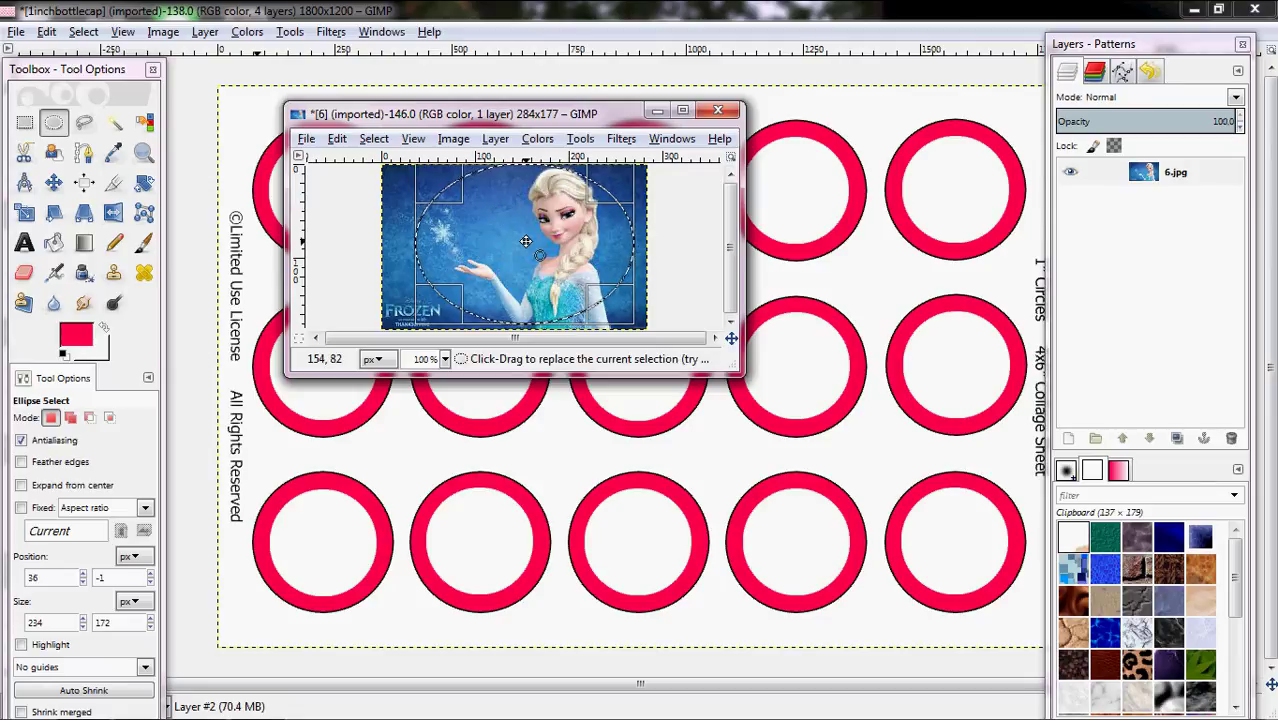
key("ctrl")
key("ctrl+c")
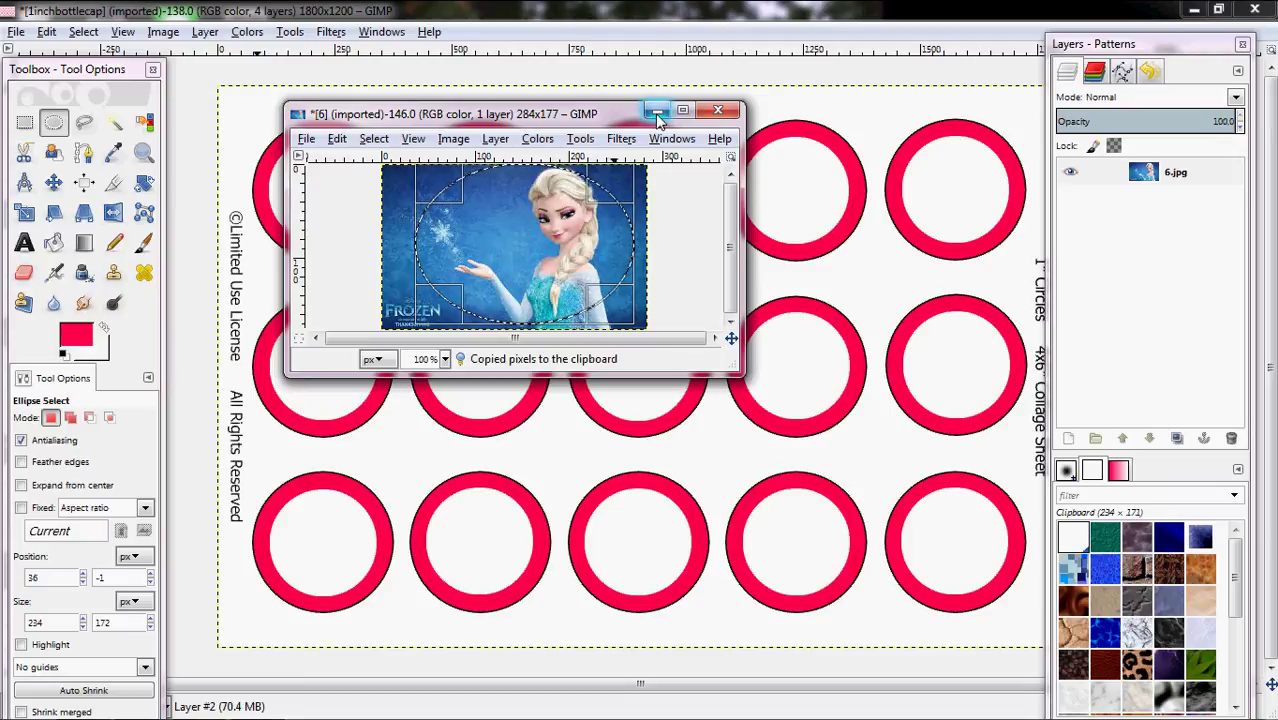
- Close 6.jpg without saving, paste the oval into the sheet, and move it toward the top-left circle
left_click(718, 110)
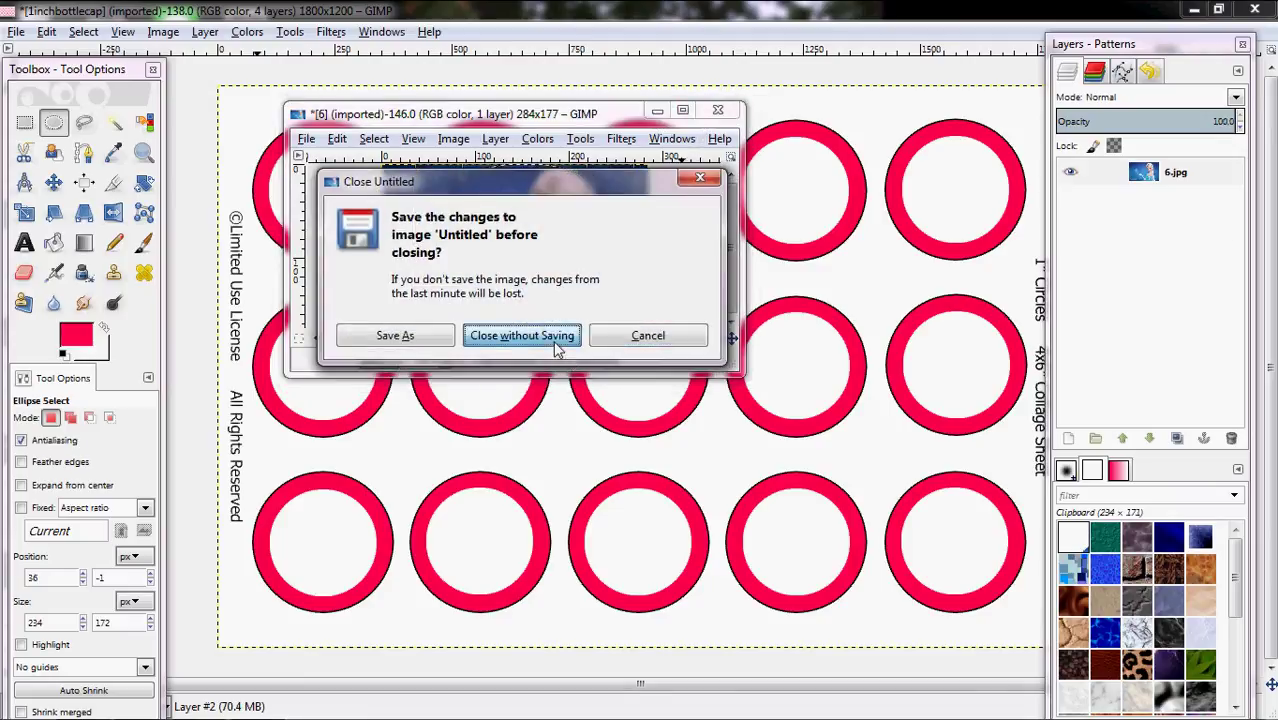
left_click(522, 334)
key("ctrl+v")
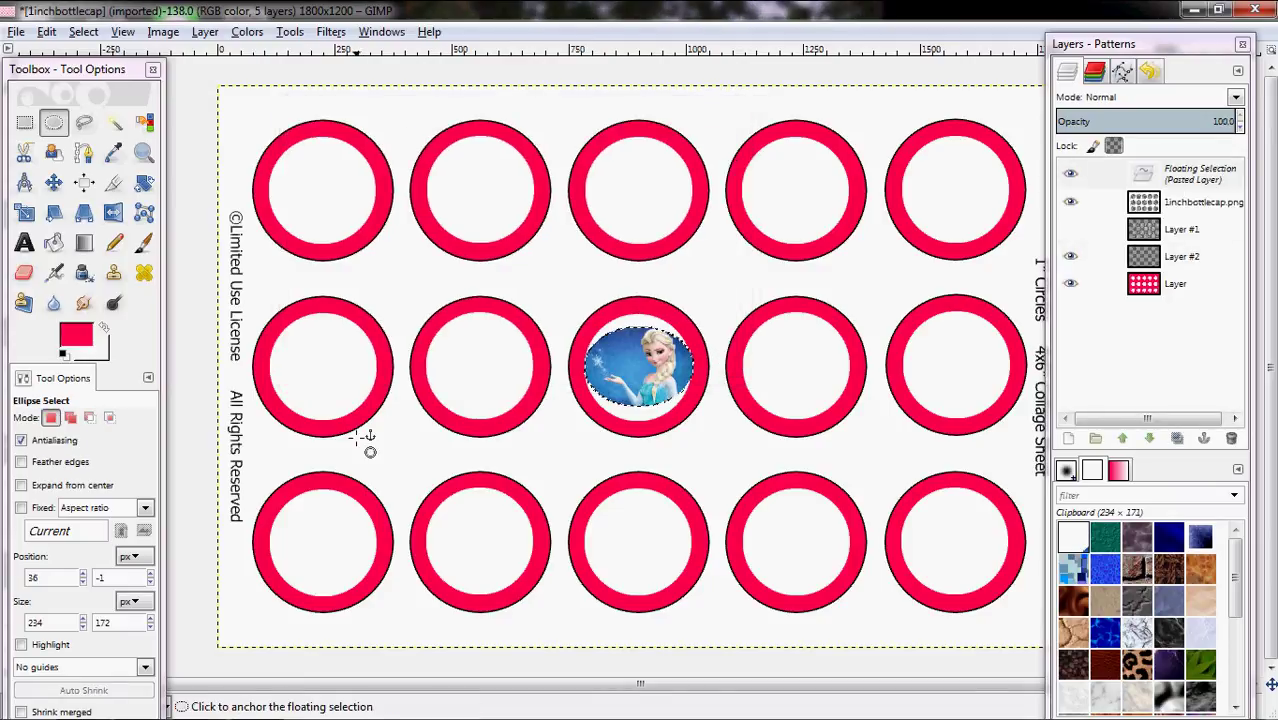
left_click(54, 183)
left_click_drag(692, 396, 373, 213)
- Try enlarging the pasted Elsa with the Scale tool, then cancel the oversized resize
left_click(25, 213)
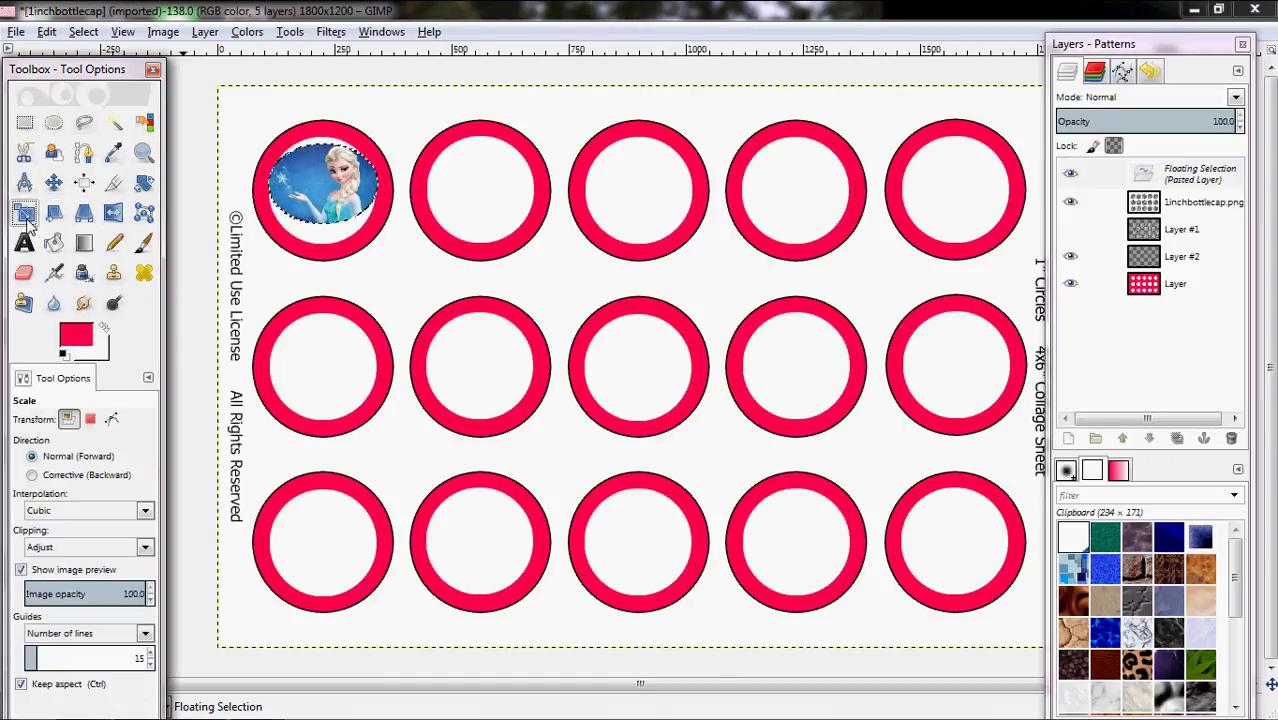
left_click(350, 171)
left_click_drag(275, 147, 268, 145)
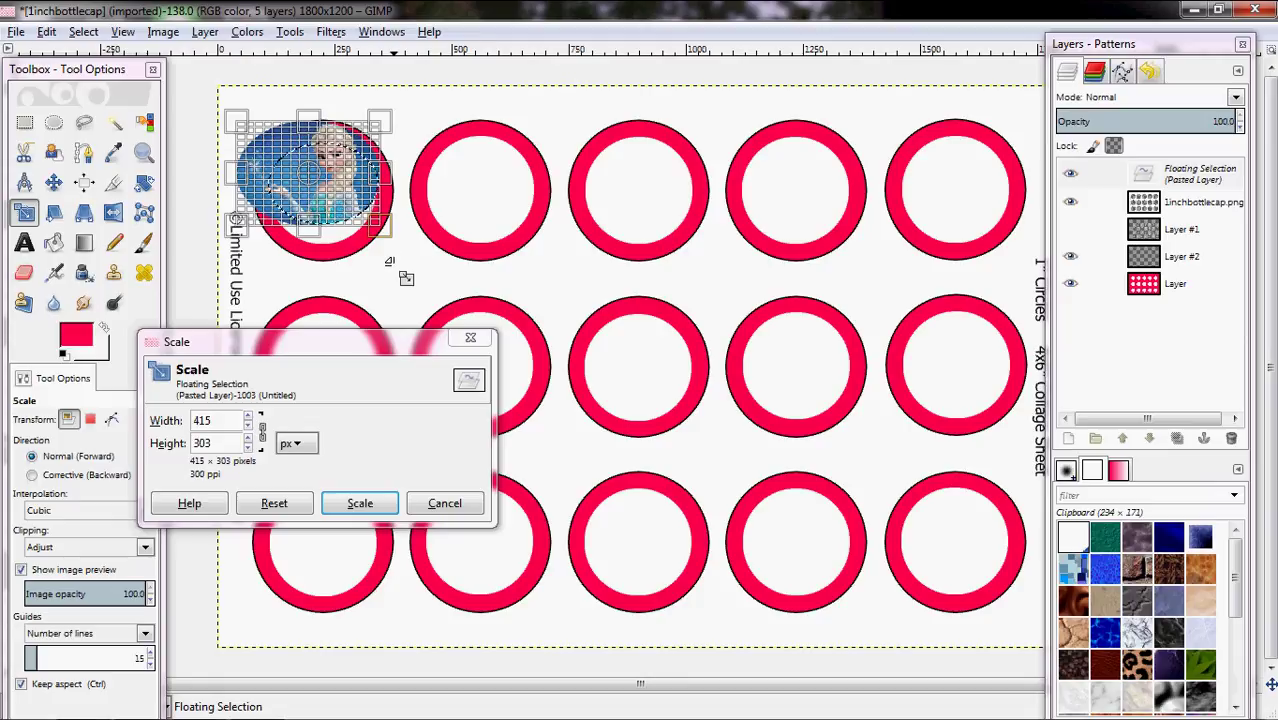
left_click_drag(390, 262, 391, 297)
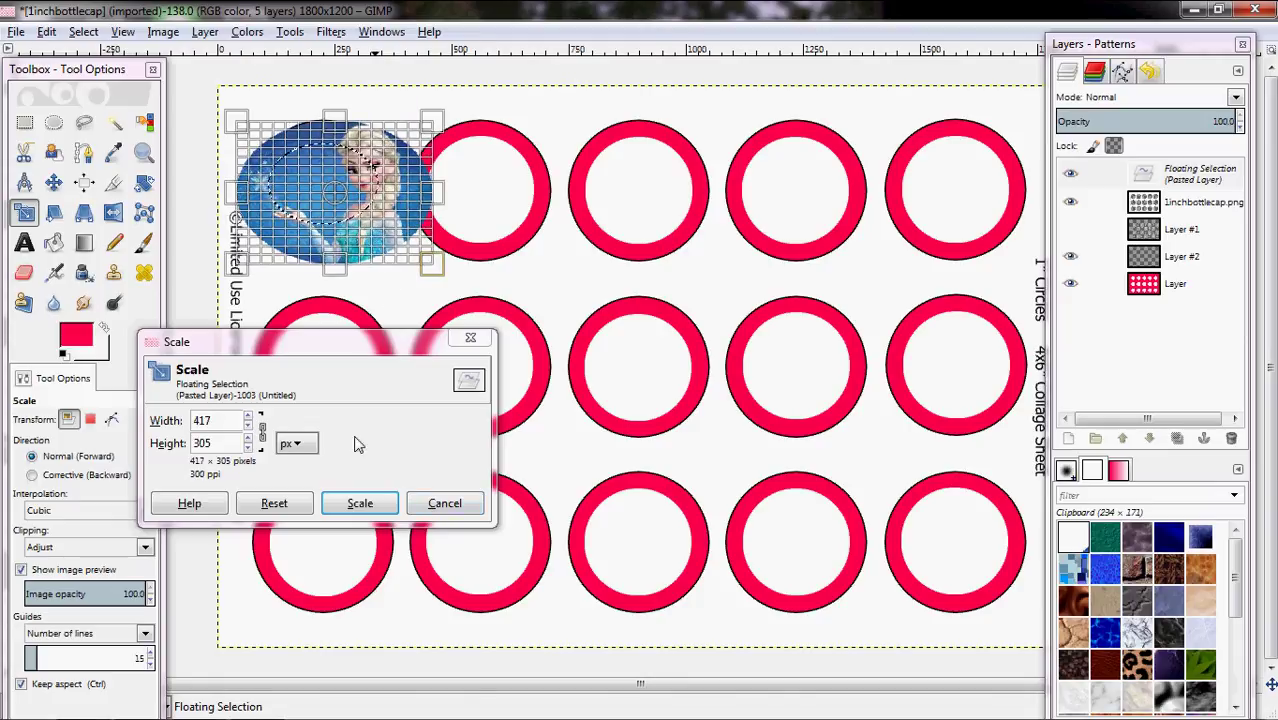
left_click(458, 505)
- Rescale the pasted Elsa to cover the first circle and apply the new size
key("Tab")
left_click(375, 225)
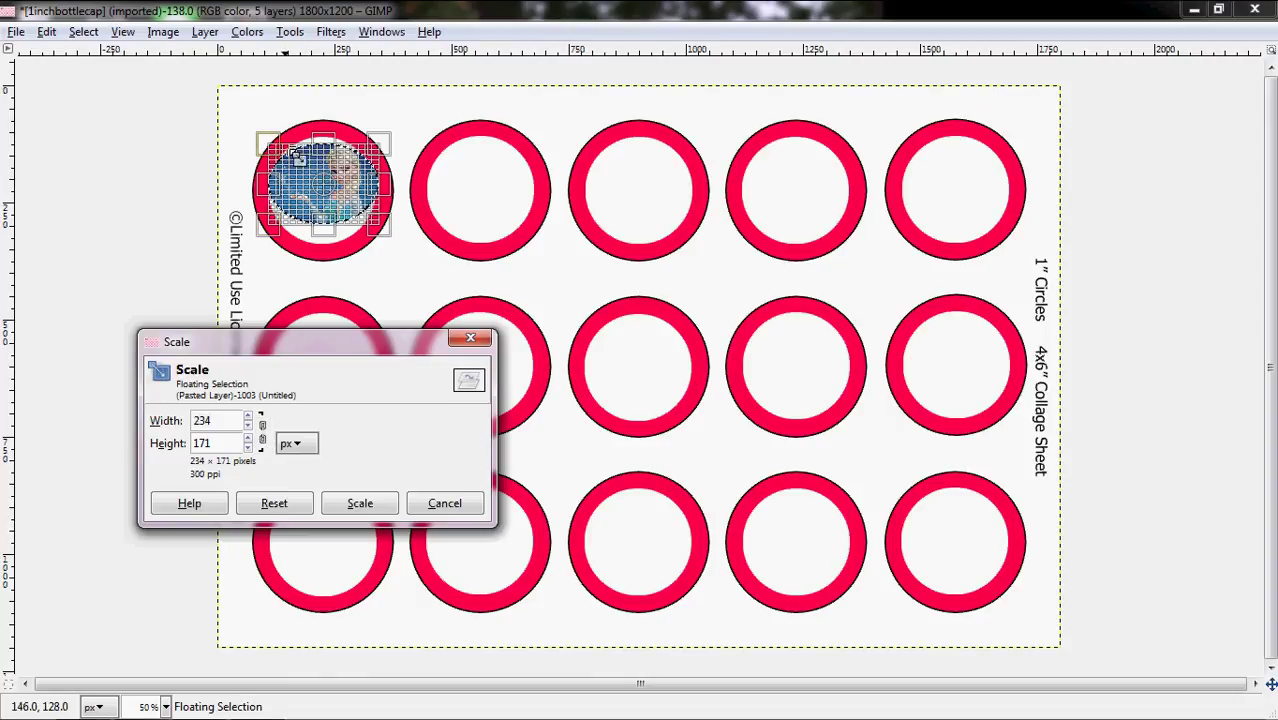
key("Tab")
left_click_drag(262, 139, 254, 126)
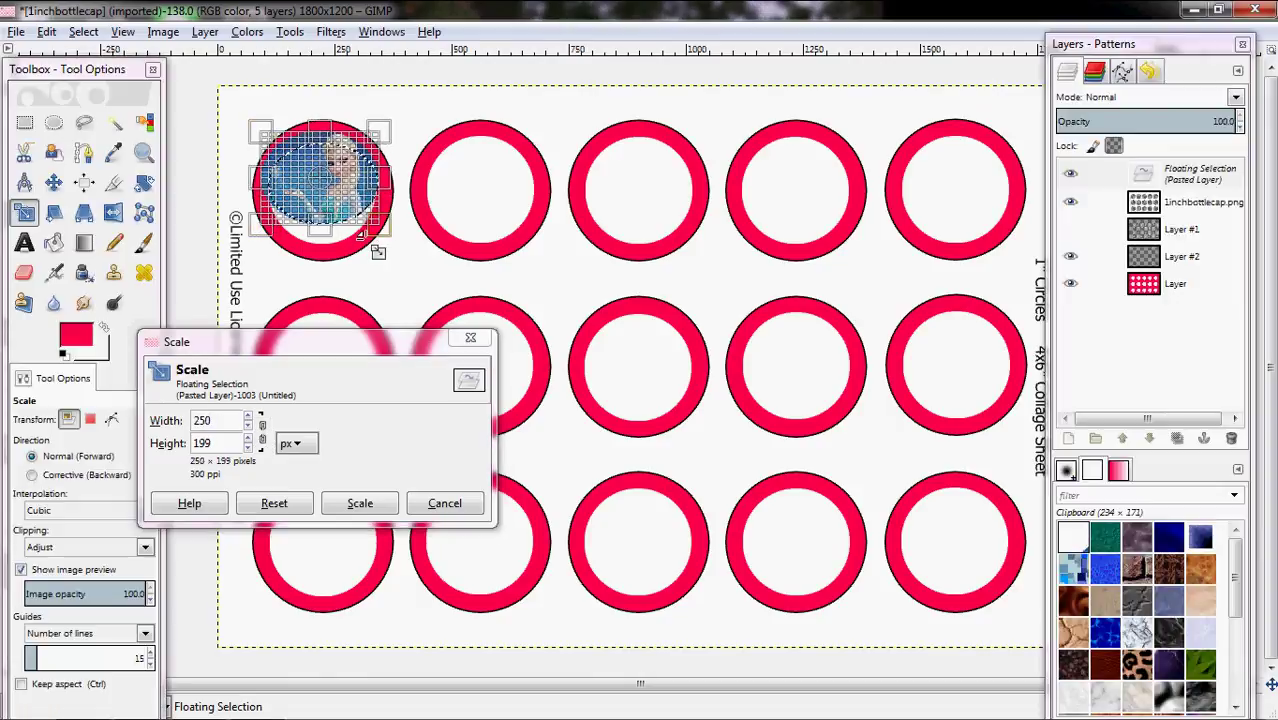
left_click_drag(403, 257, 406, 269)
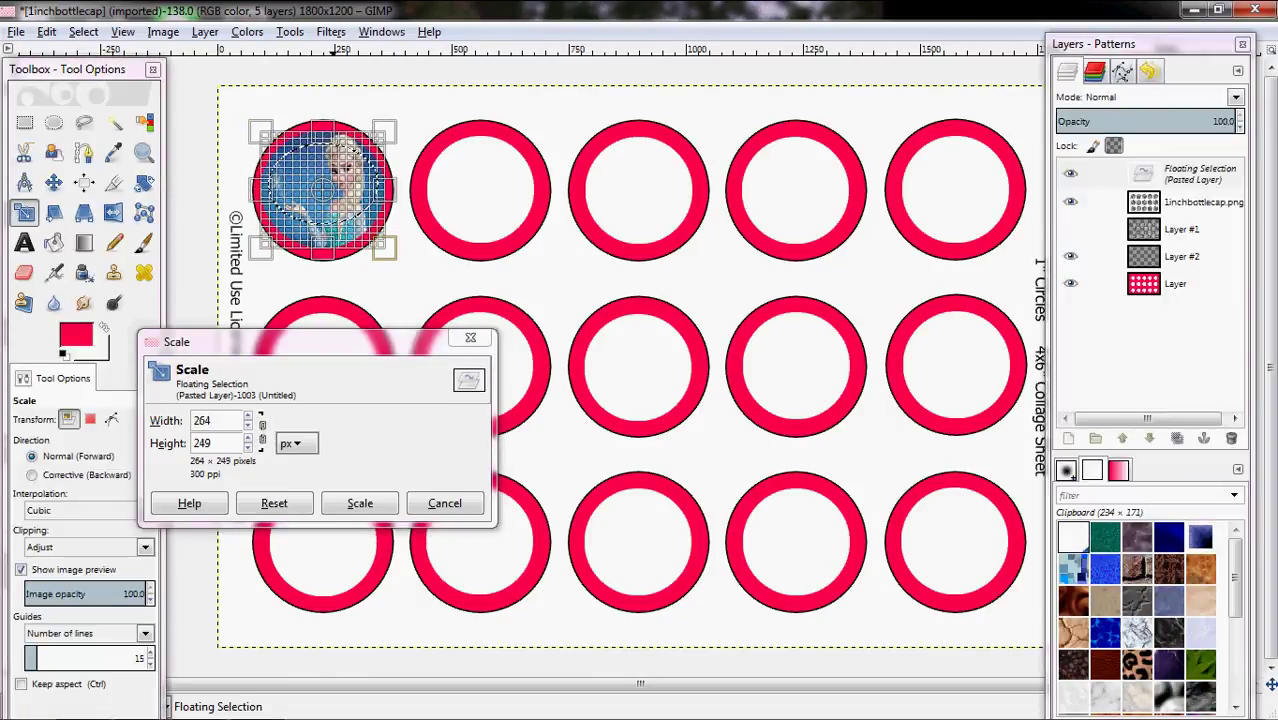
left_click_drag(322, 251, 334, 268)
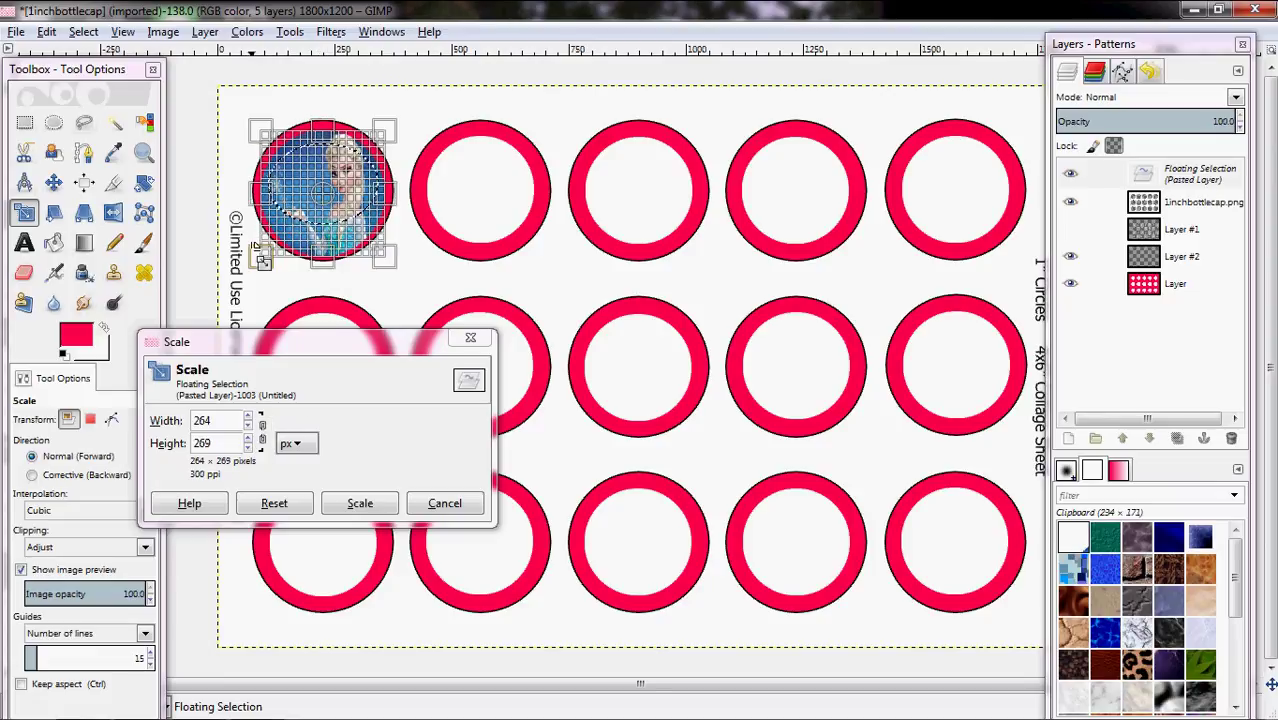
left_click_drag(262, 258, 258, 263)
left_click_drag(388, 127, 409, 132)
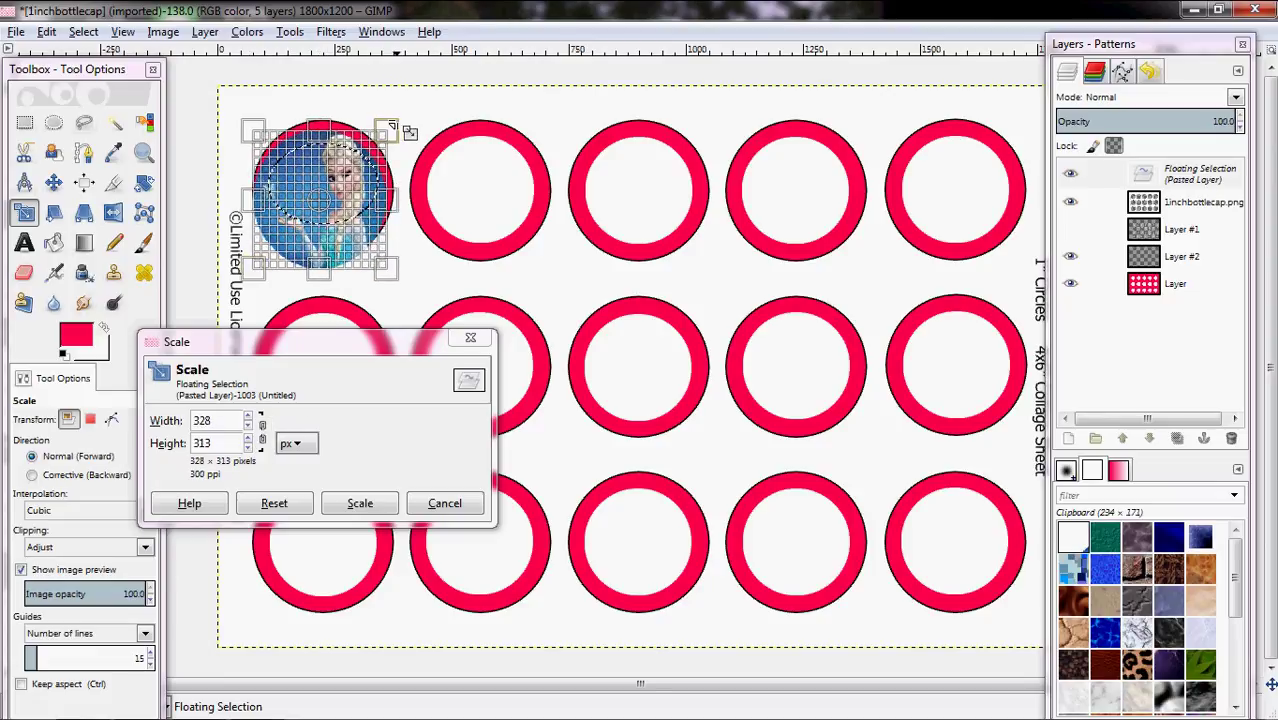
left_click_drag(261, 134, 256, 131)
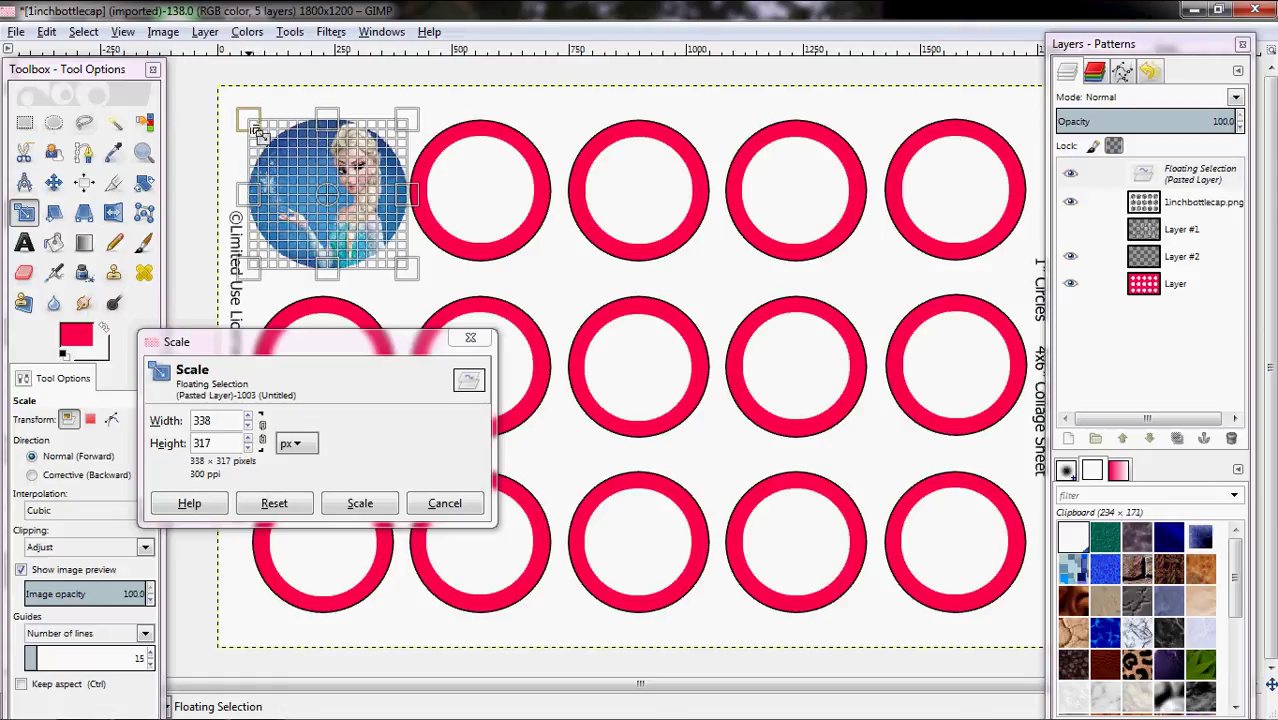
left_click(358, 503)
- Centre Elsa in the first circle, paste copies into rows two and three, and anchor
key("m")
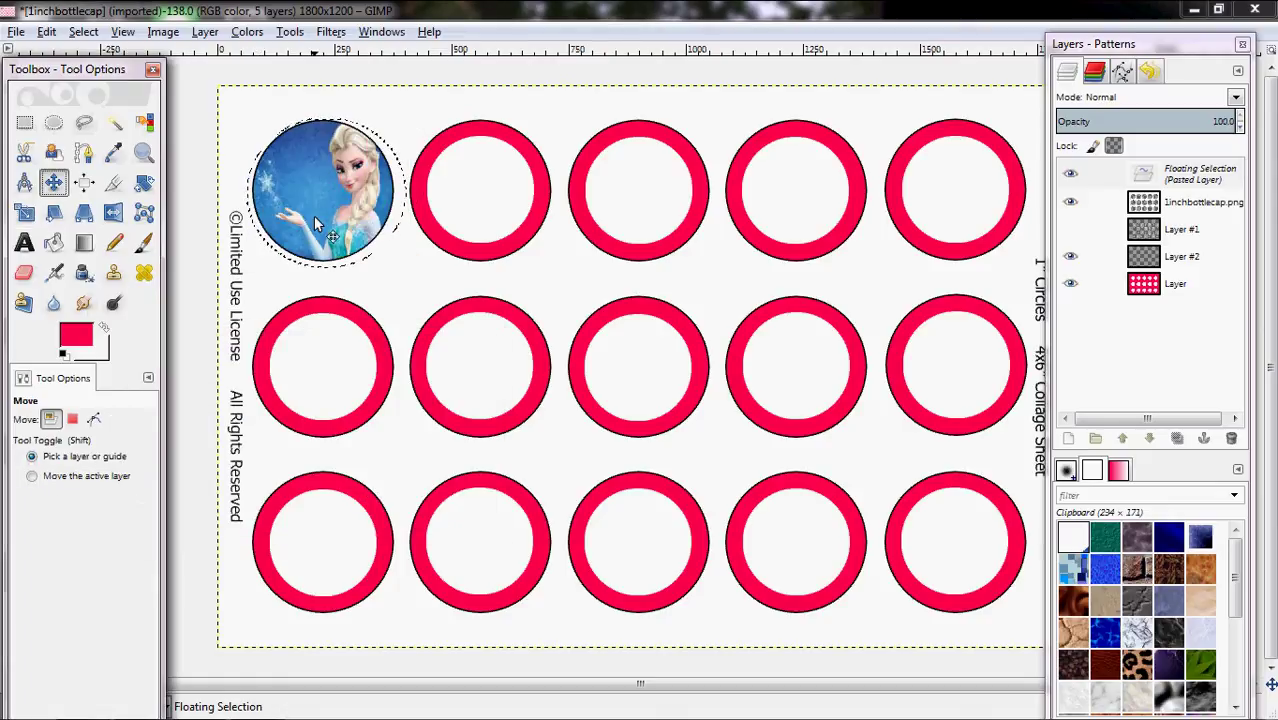
left_click_drag(314, 215, 310, 216)
key("ctrl+c")
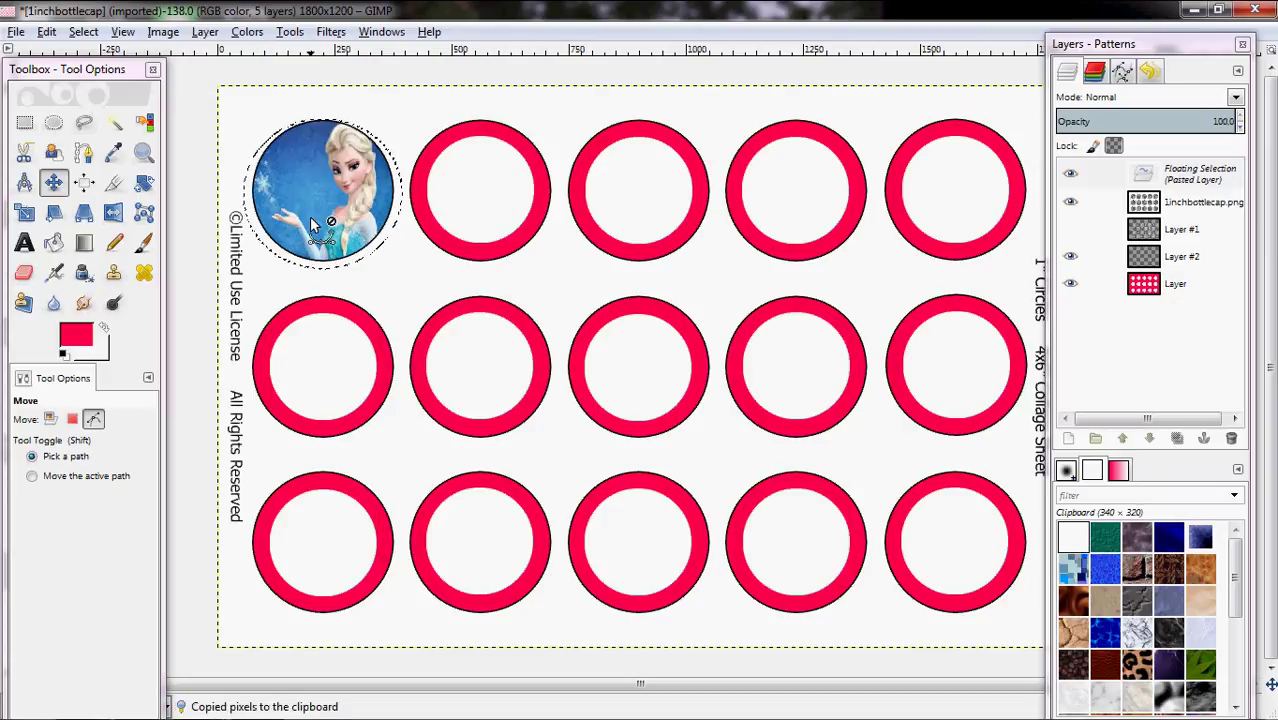
key("ctrl+v")
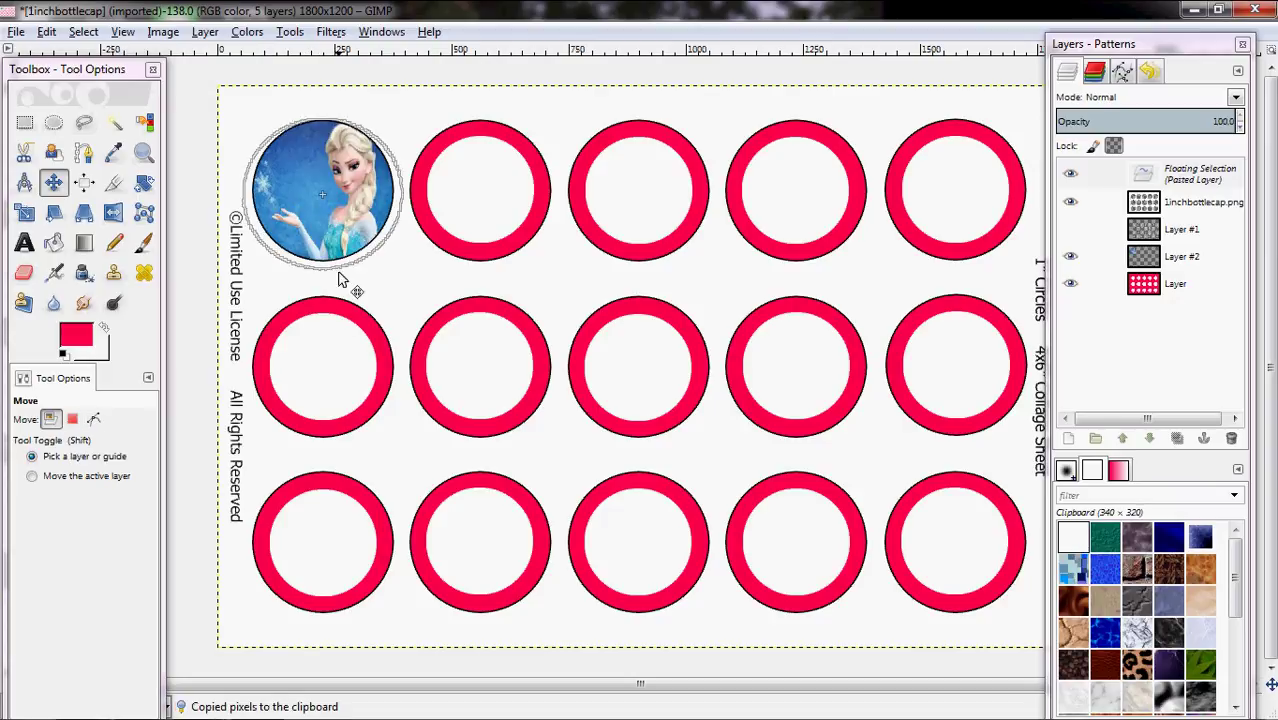
left_click_drag(338, 279, 336, 369)
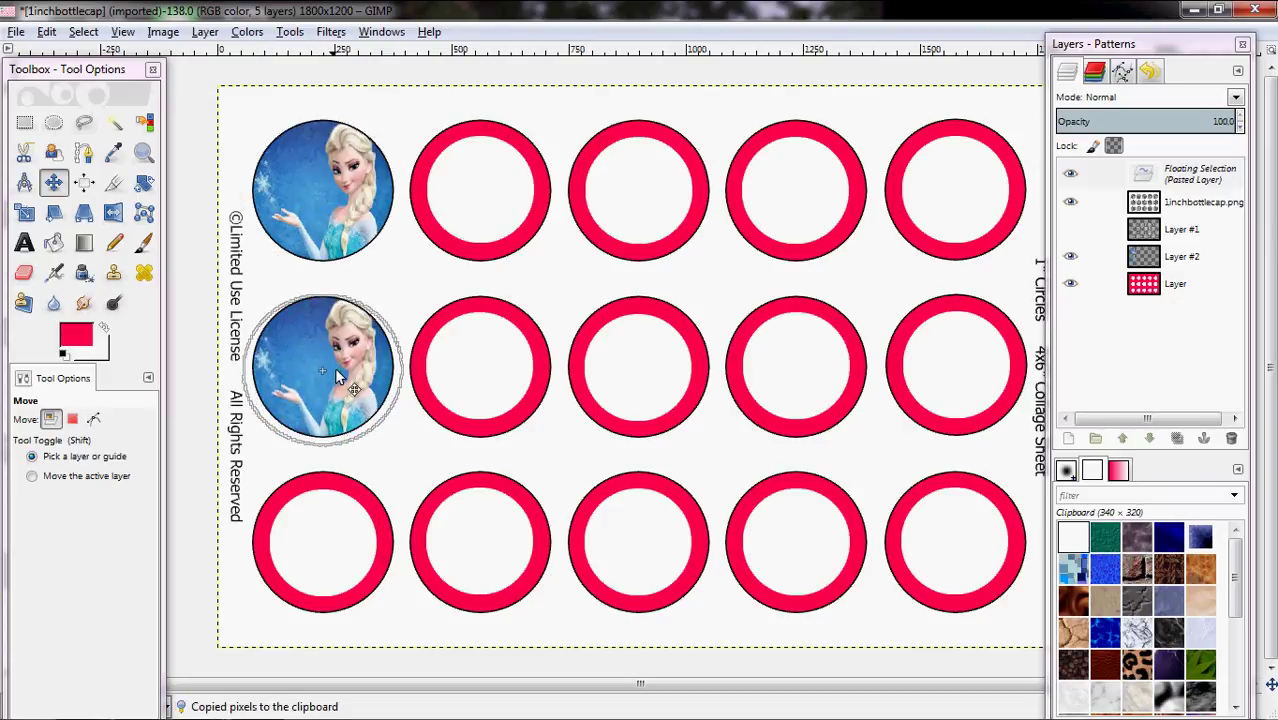
key("ctrl+v")
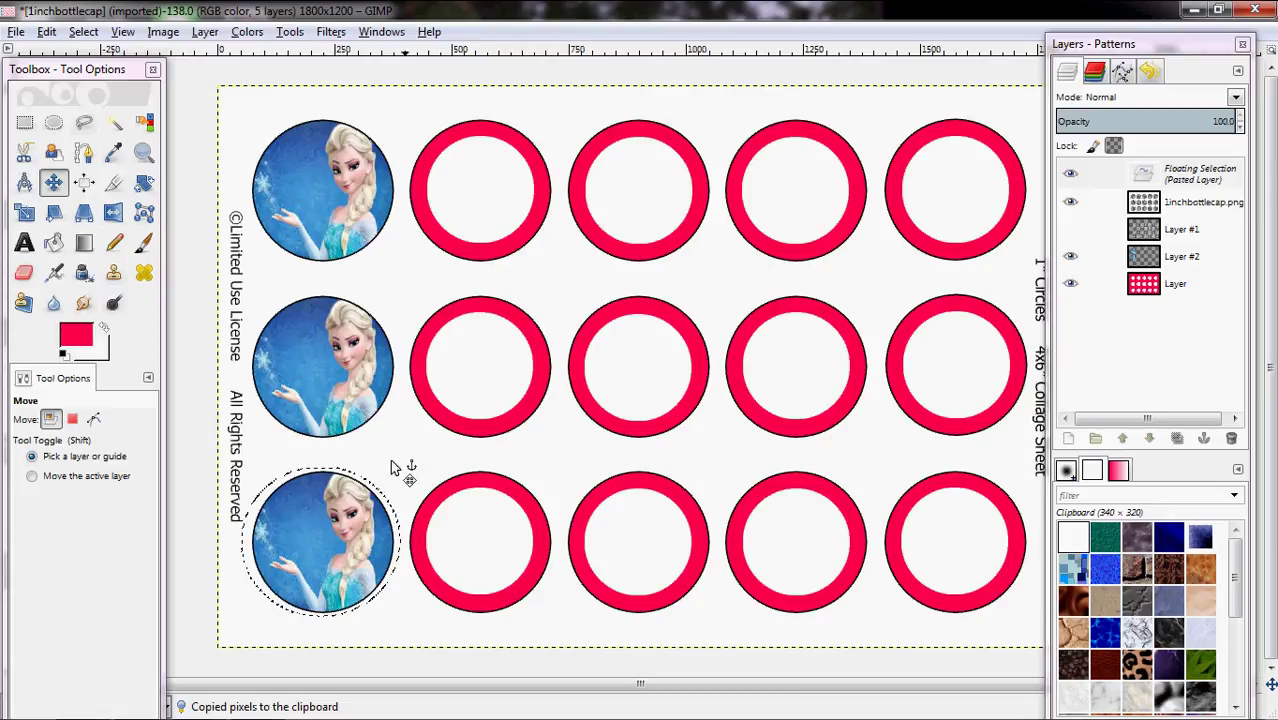
key("ctrl+h")
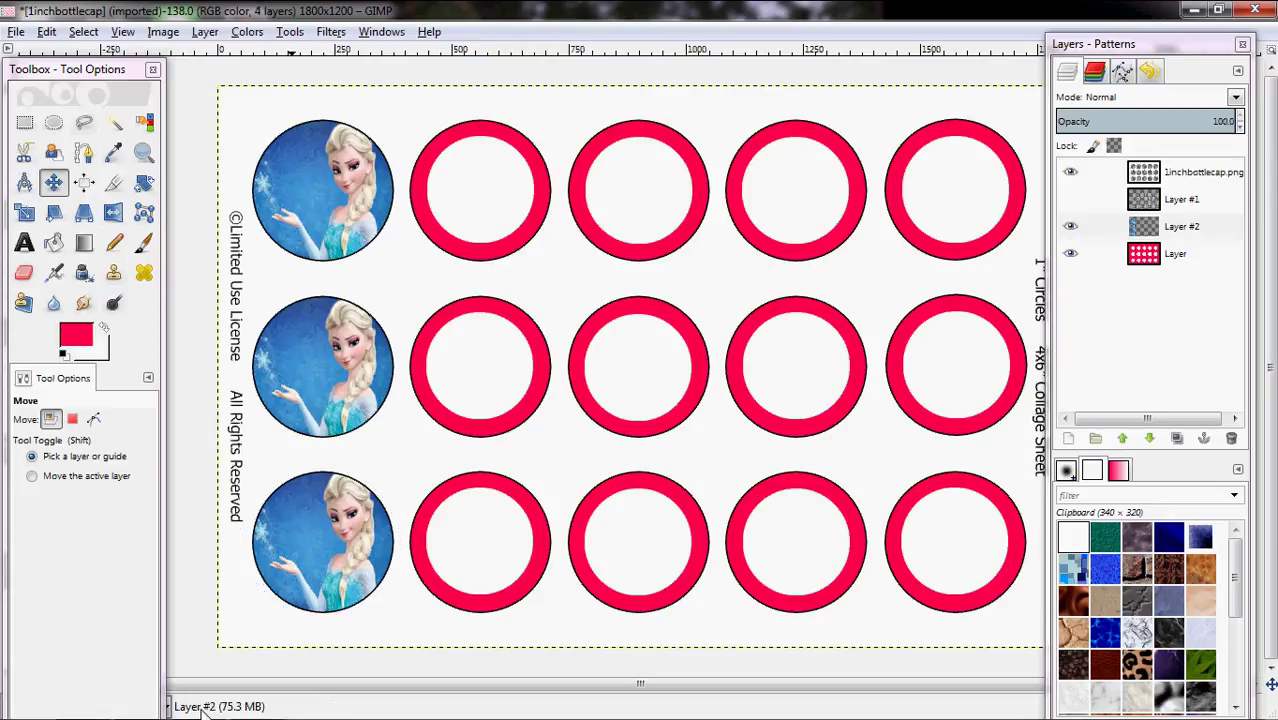
key("super")
key("super")
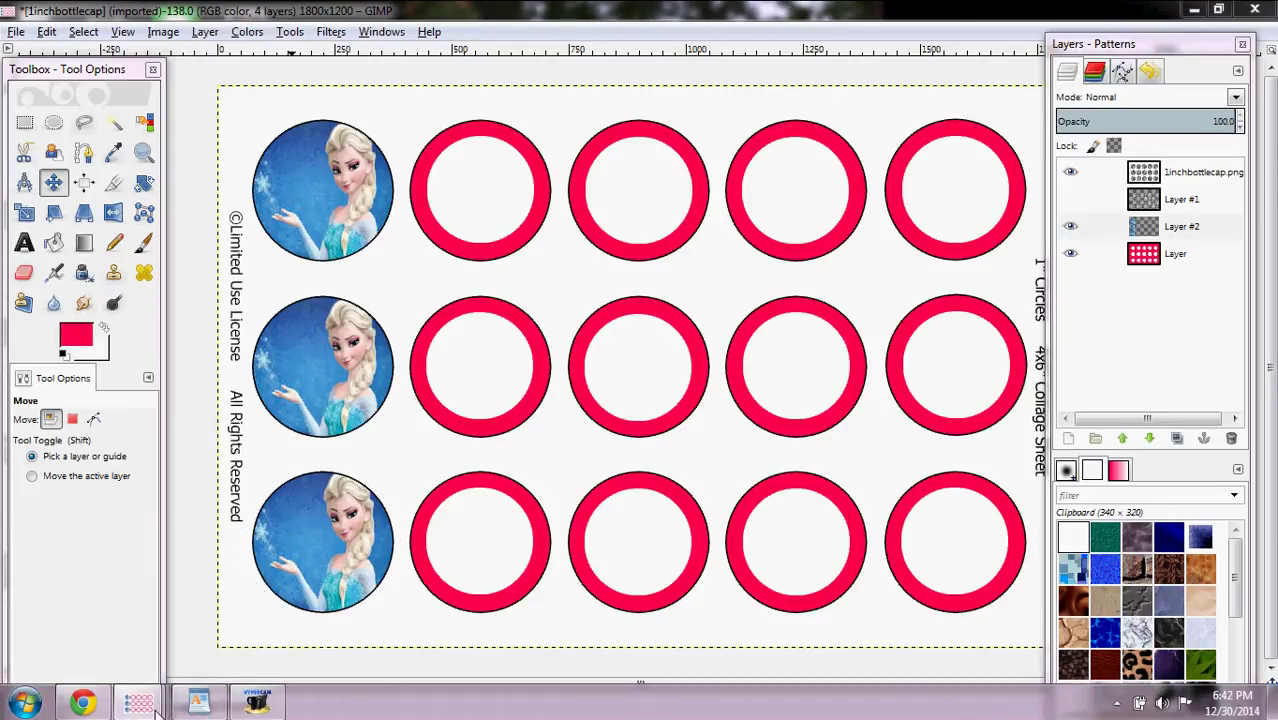
- Copy an oval selection of the Elsa and Anna picture and paste it into the sheet
mouse_move(137, 703)
left_click(330, 610)
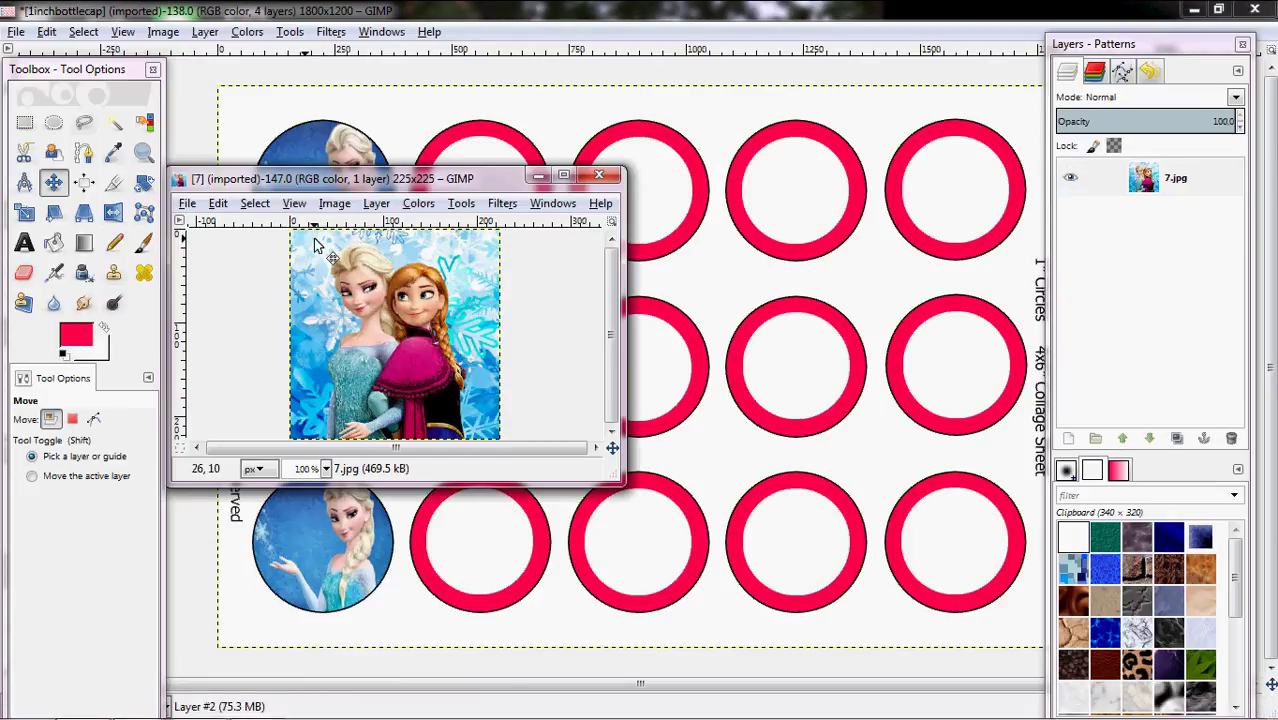
left_click(53, 123)
left_click_drag(314, 239, 503, 432)
left_click_drag(324, 269, 311, 260)
key("ctrl+c")
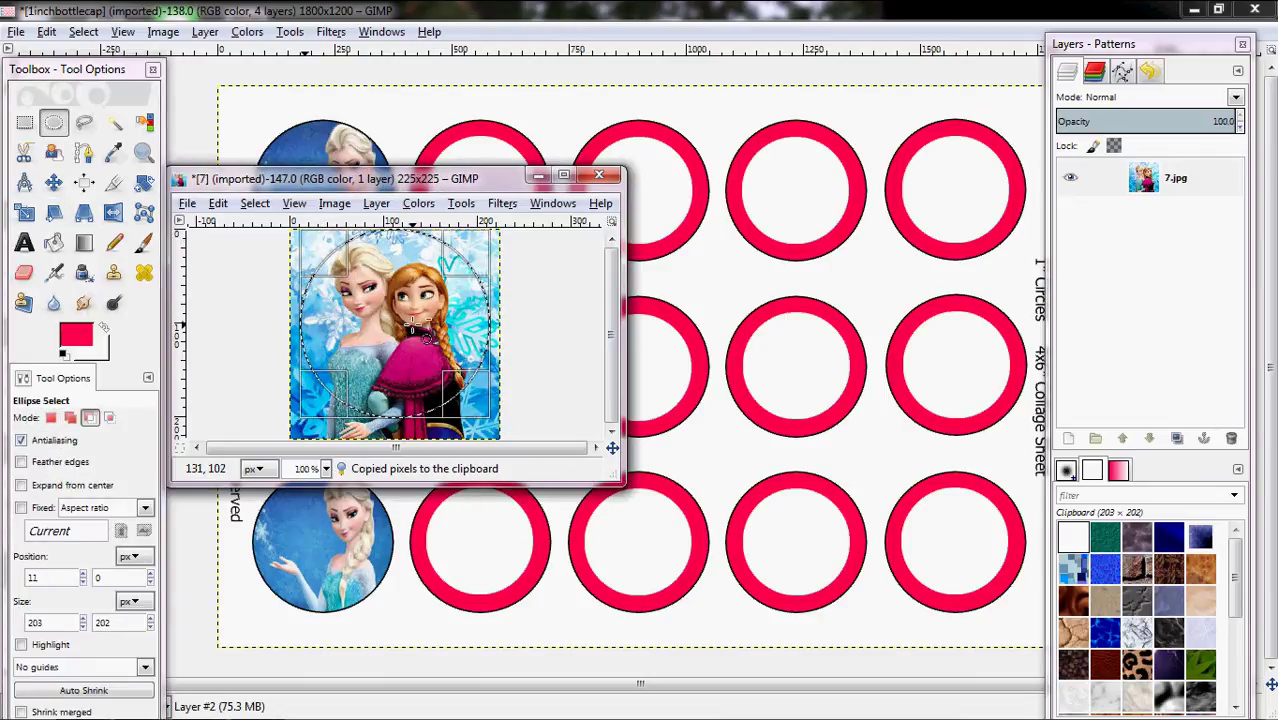
key("alt+Tab")
key("ctrl+v")
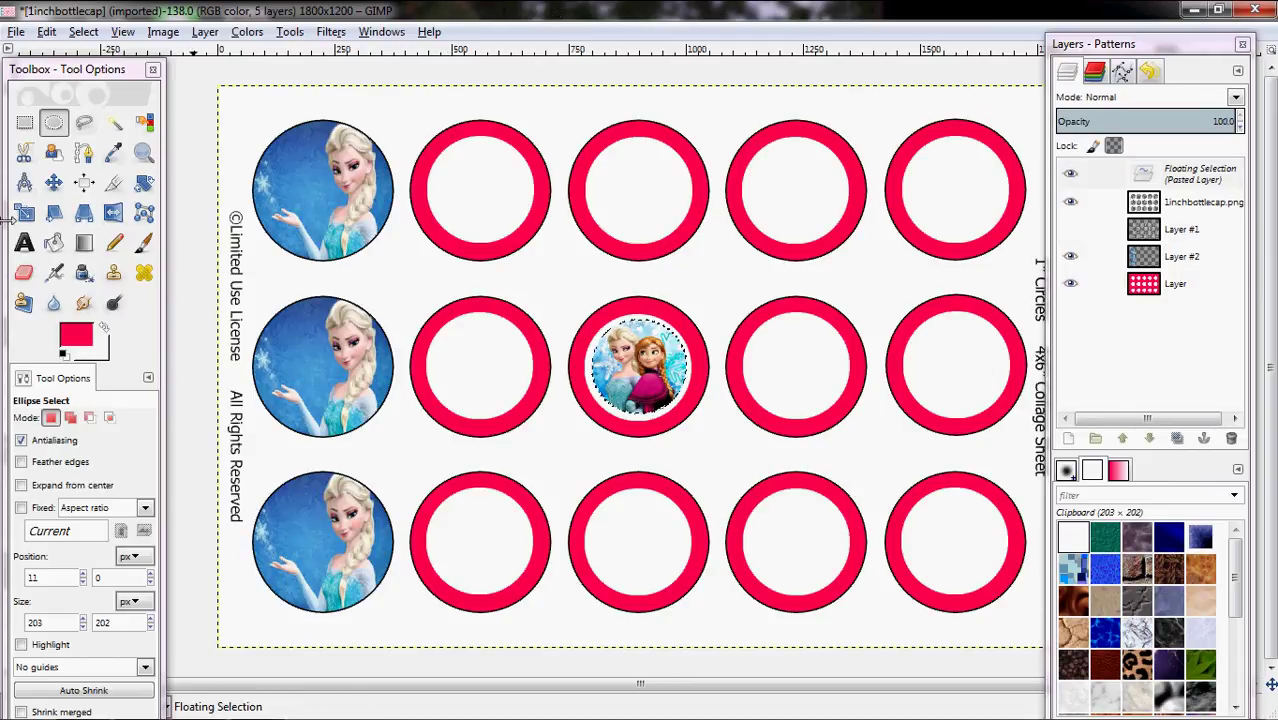
- Enlarge the pasted Elsa and Anna to circle size and move it onto the top second circle
key("shift+t")
key("Tab")
left_click(594, 353)
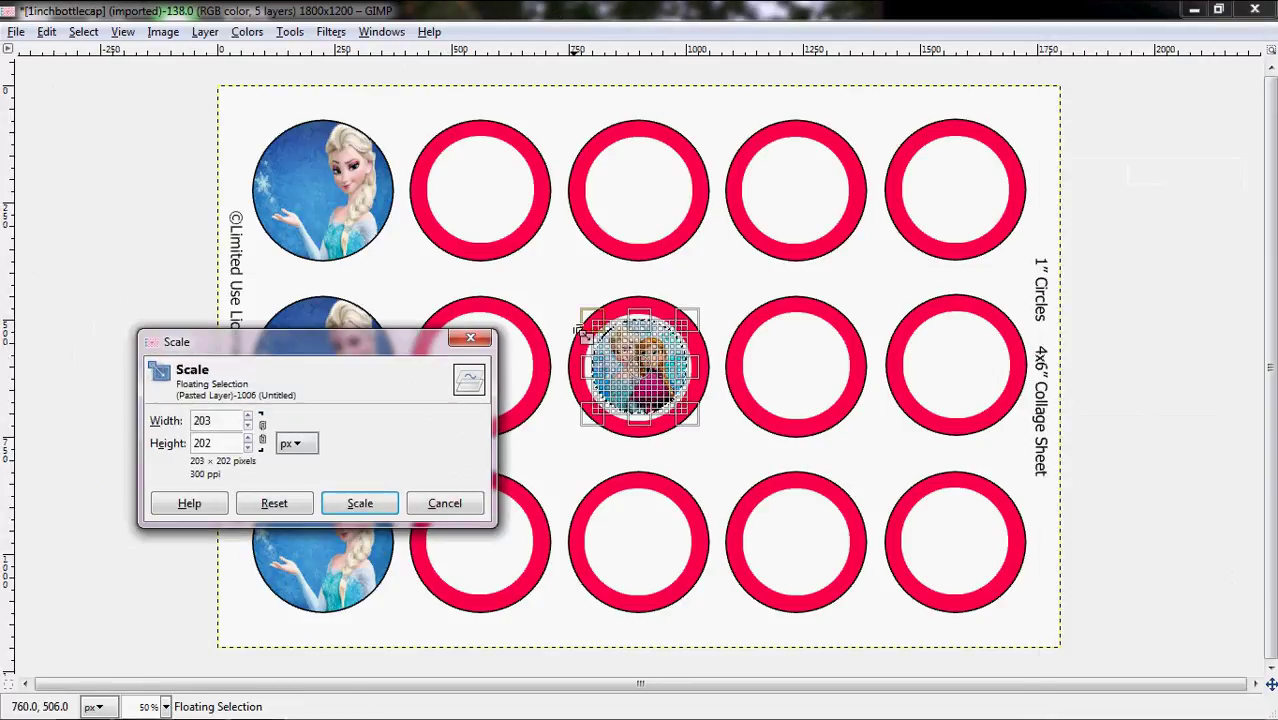
key("Tab")
left_click_drag(586, 346, 556, 291)
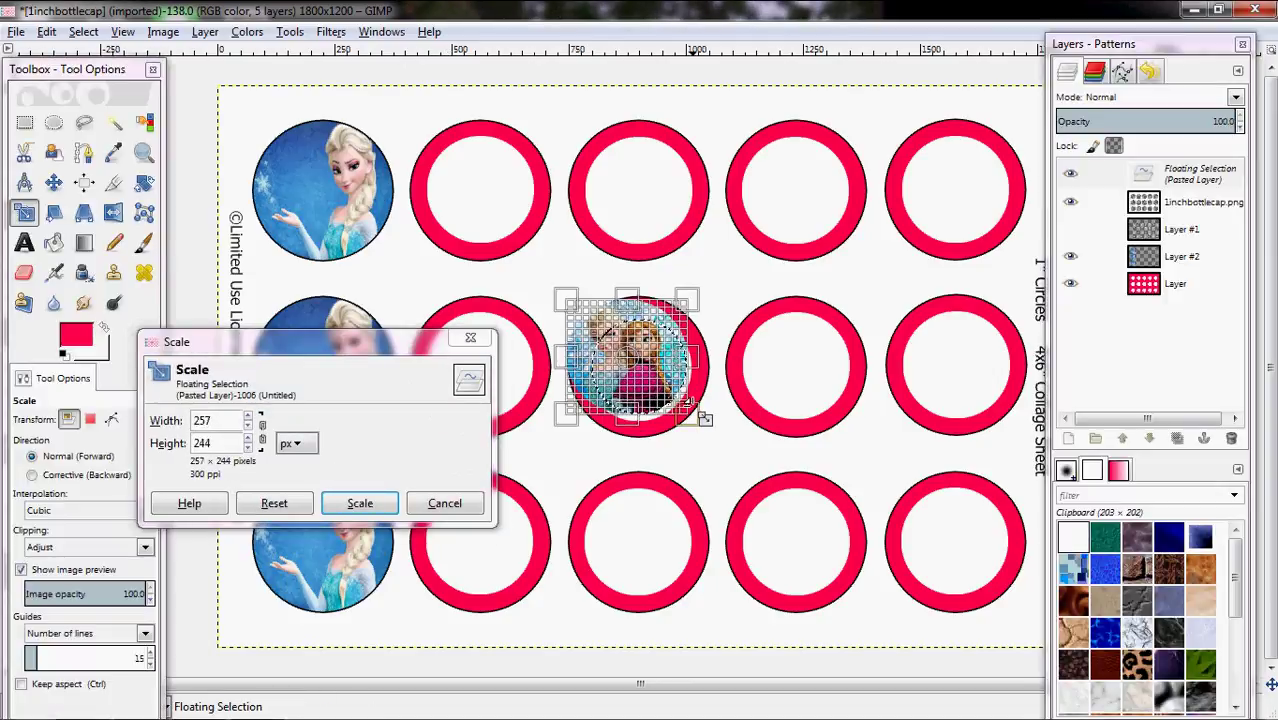
left_click_drag(700, 415, 733, 443)
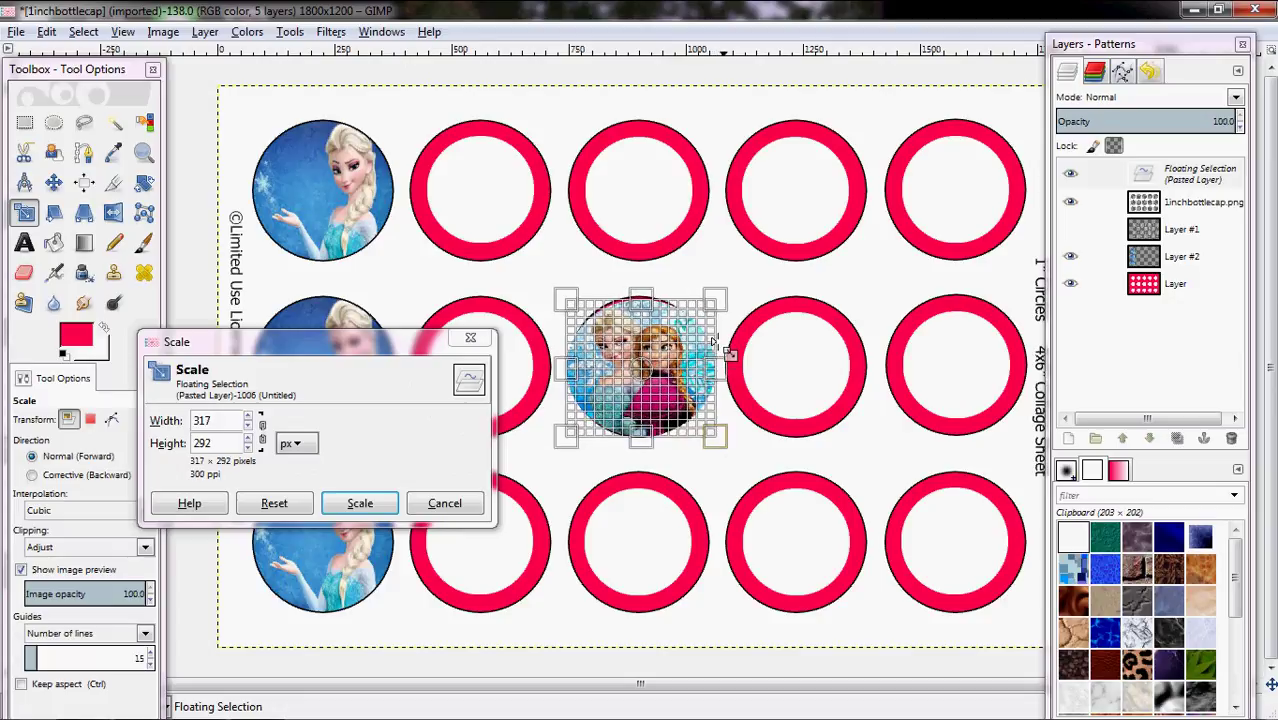
left_click(357, 503)
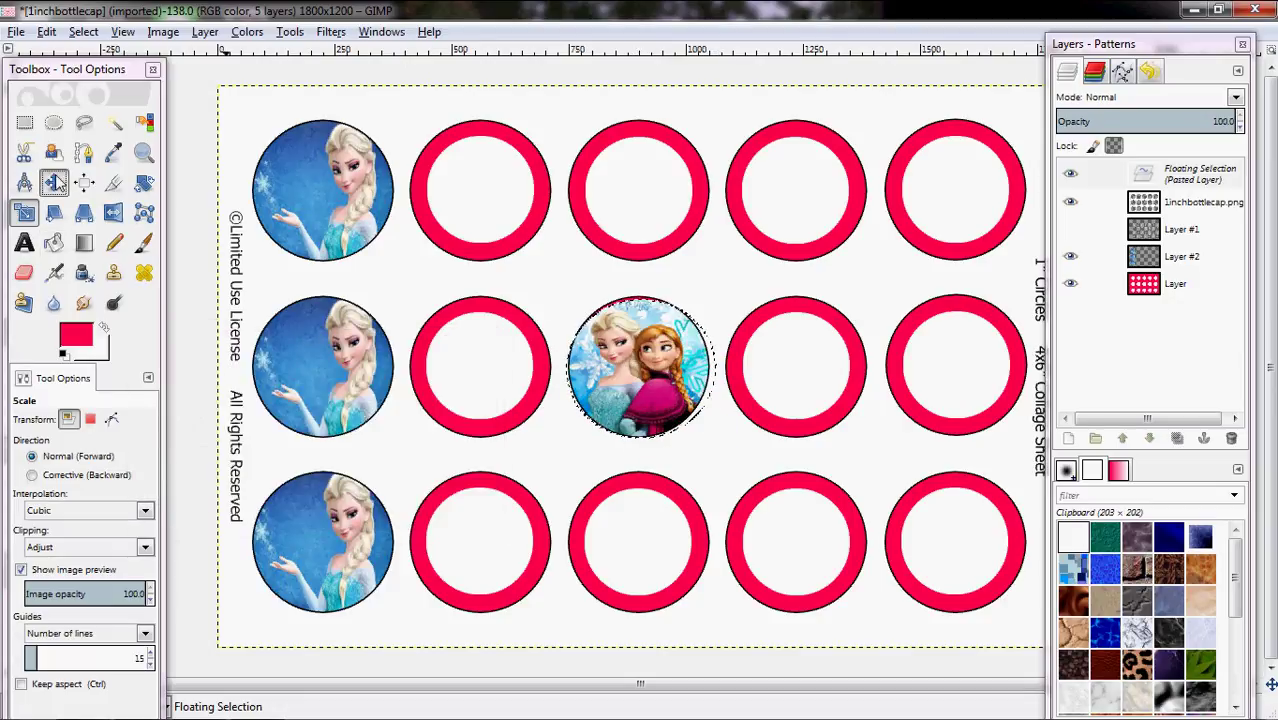
left_click(54, 181)
left_click_drag(604, 368, 431, 178)
- Reapply the scaling and nudge Elsa and Anna into the top second-column circle
left_click(24, 212)
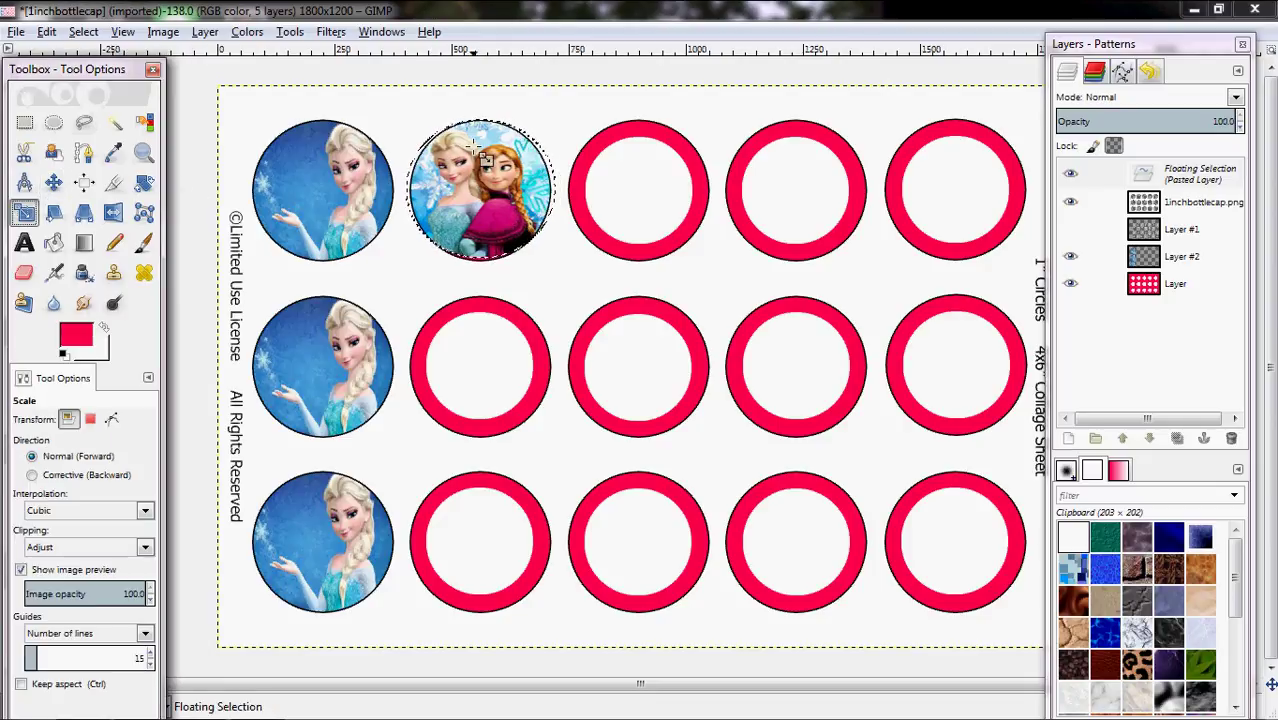
left_click(478, 258)
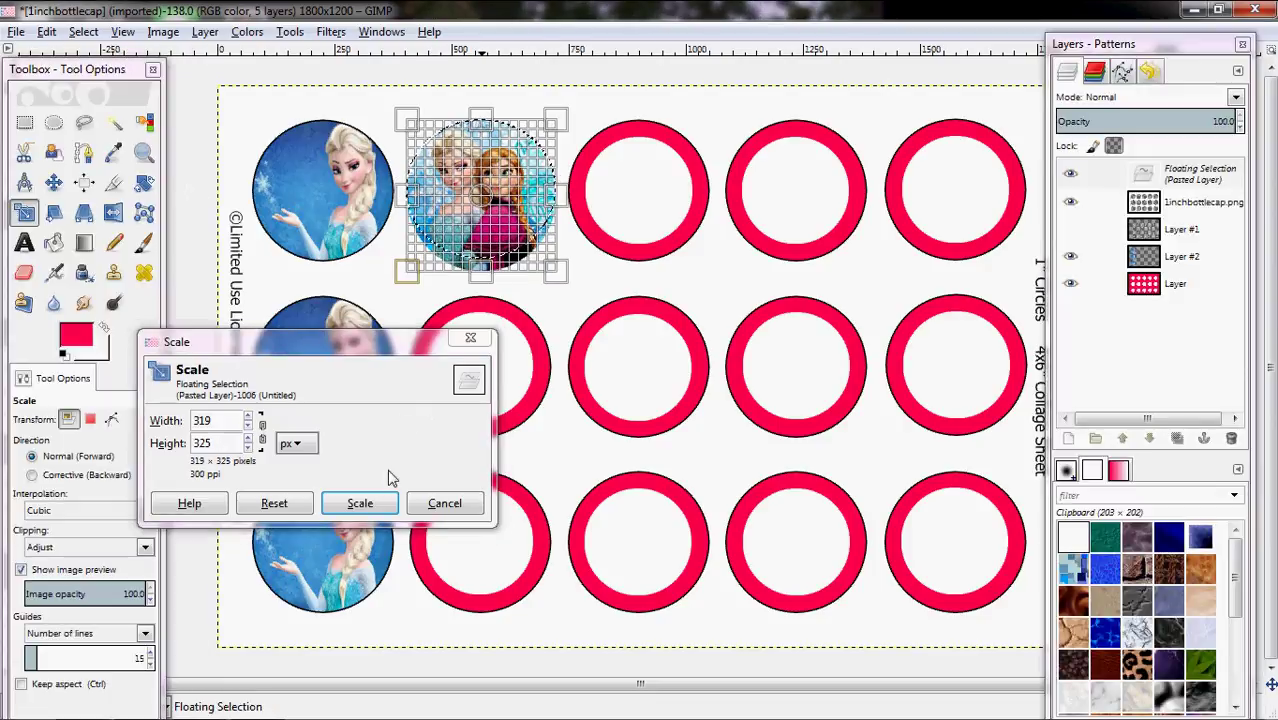
left_click(360, 503)
left_click(53, 182)
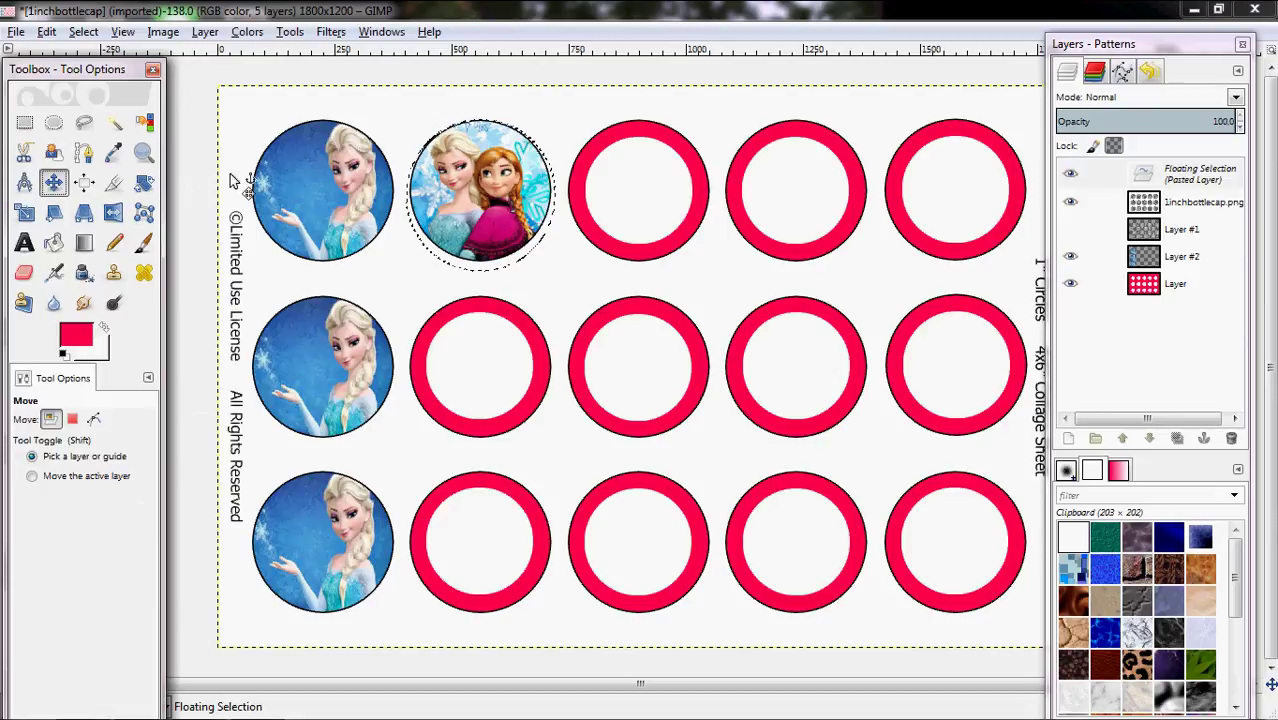
left_click_drag(460, 197, 459, 195)
- Copy the filled circle into the second-column circles below and anchor it
key("ctrl+c")
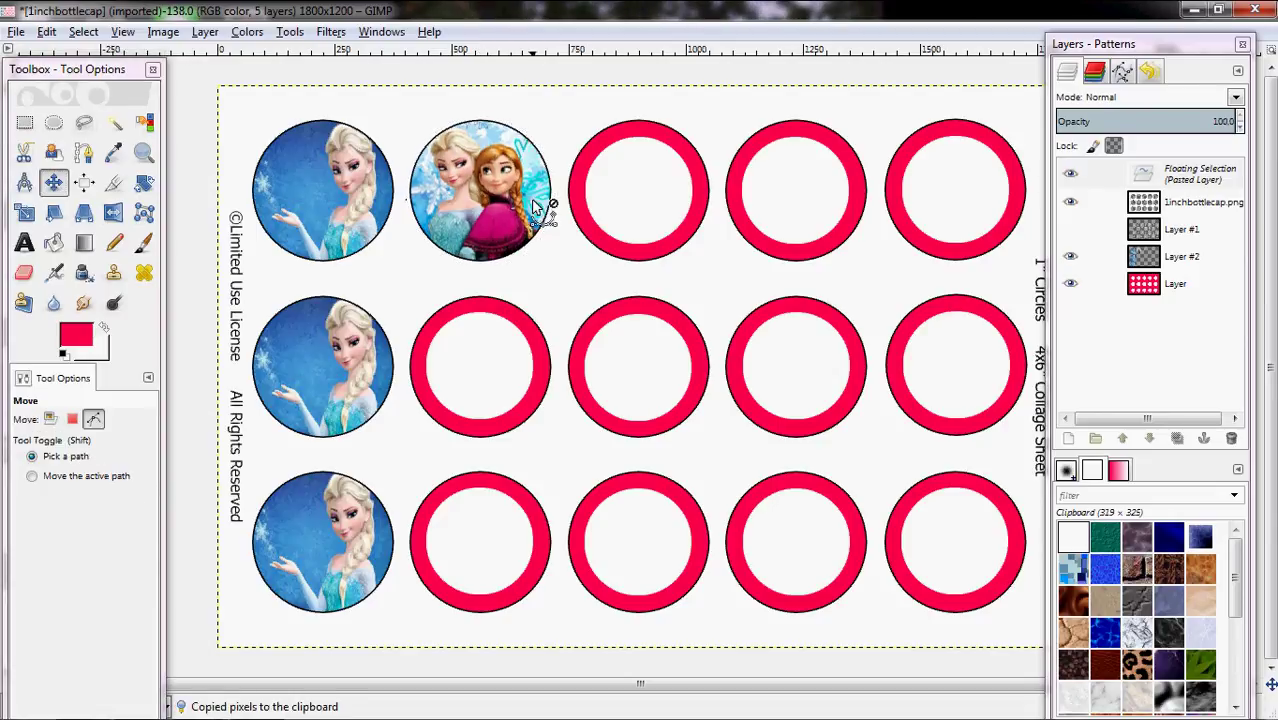
key("ctrl+v")
left_click_drag(535, 205, 533, 563)
left_click(603, 465)
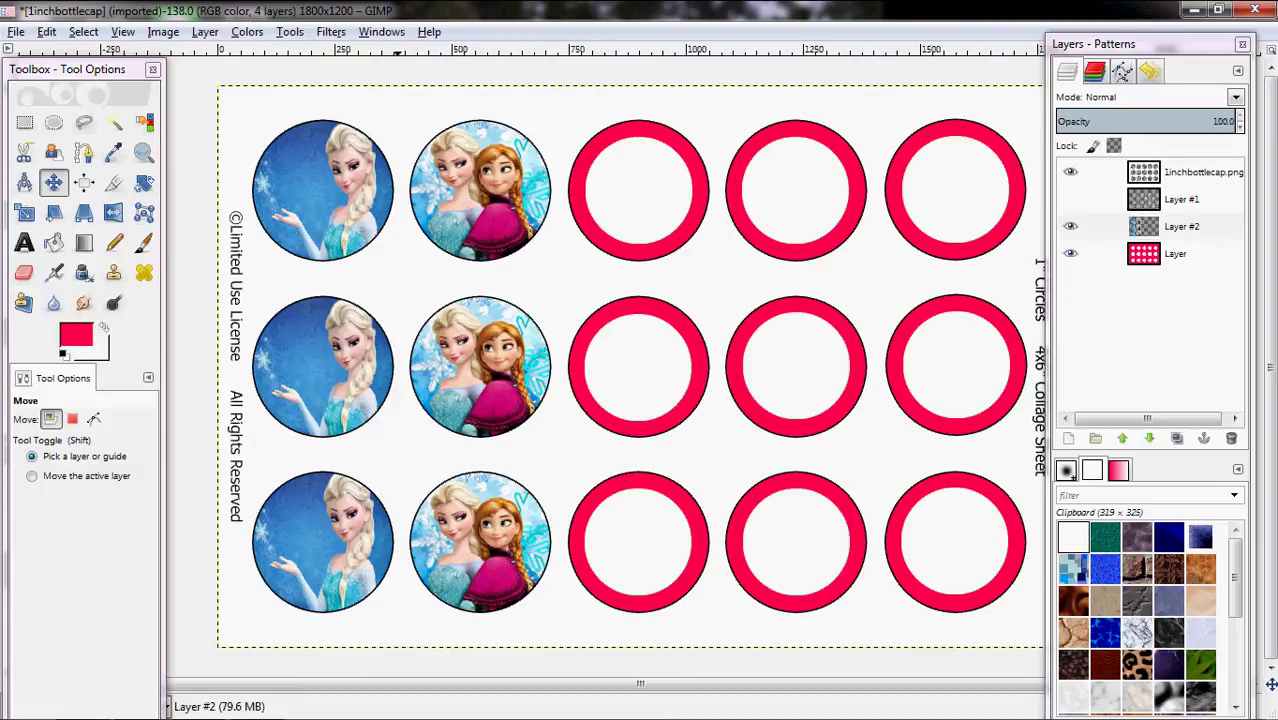
- Raise 8.jpg, draw a 184 × 176 ellipse around the two sisters, and copy it
left_click(24, 703)
left_click(150, 712)
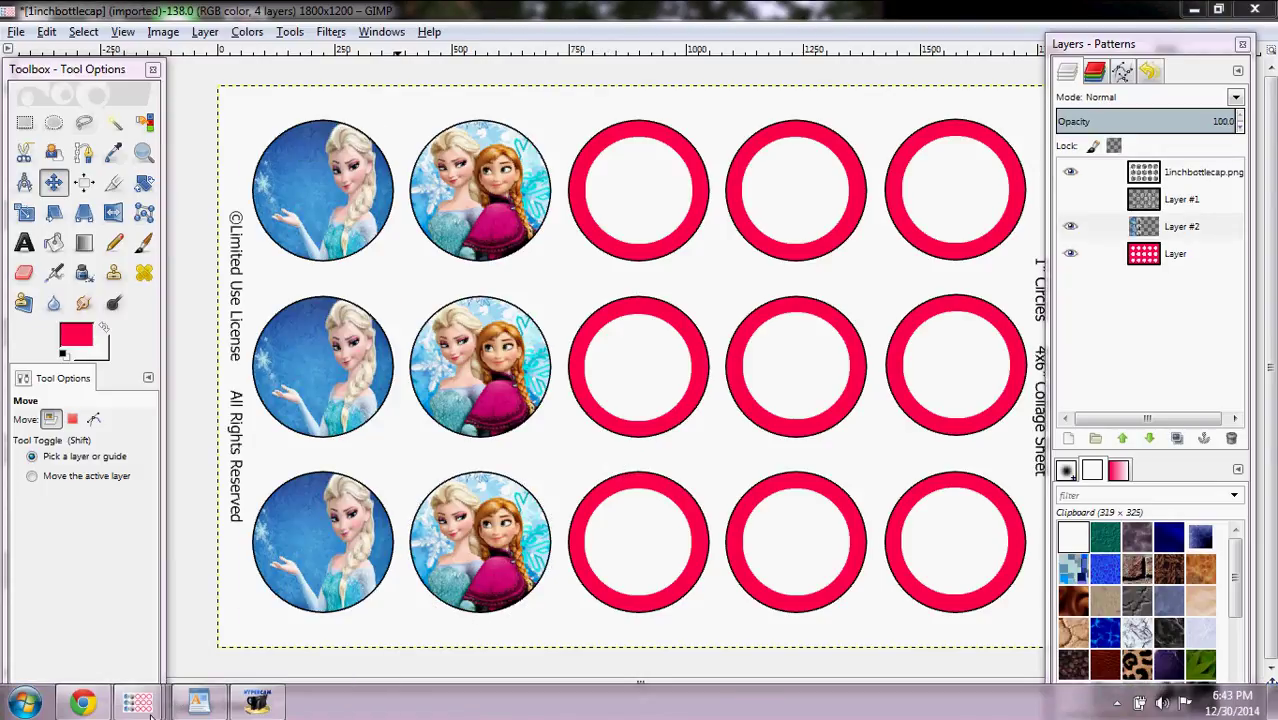
left_click(482, 628)
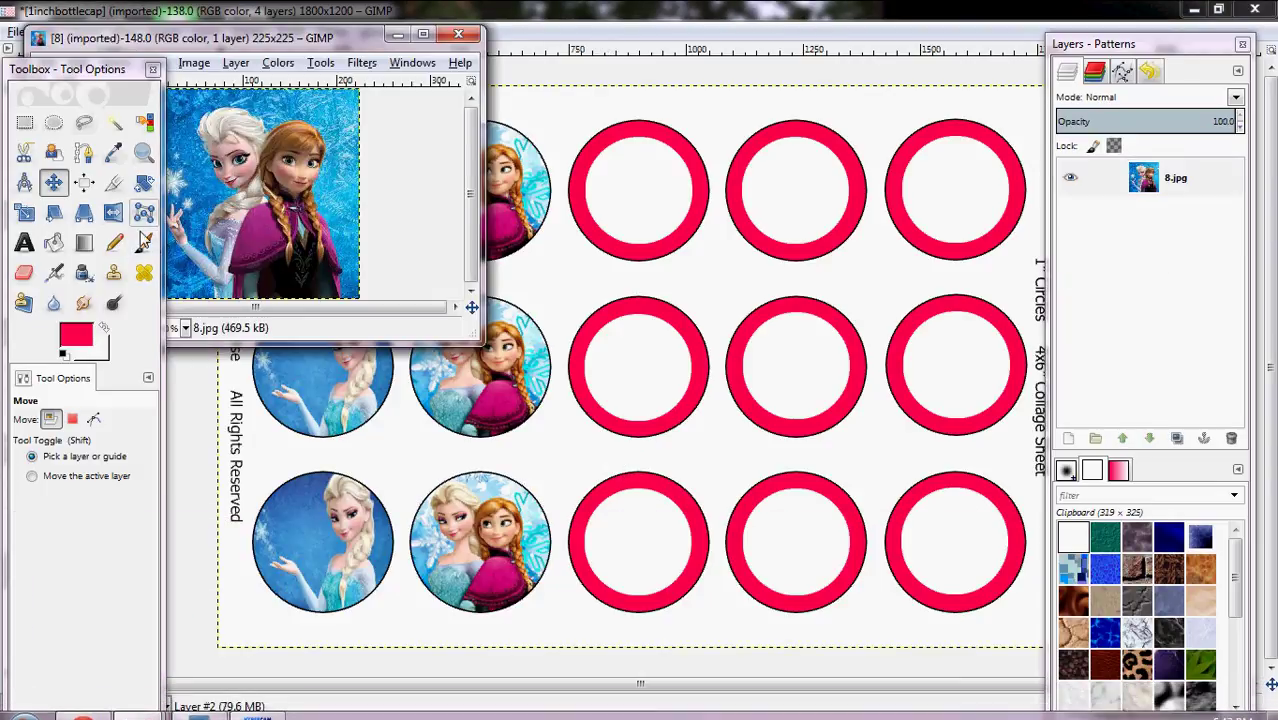
left_click_drag(300, 37, 447, 48)
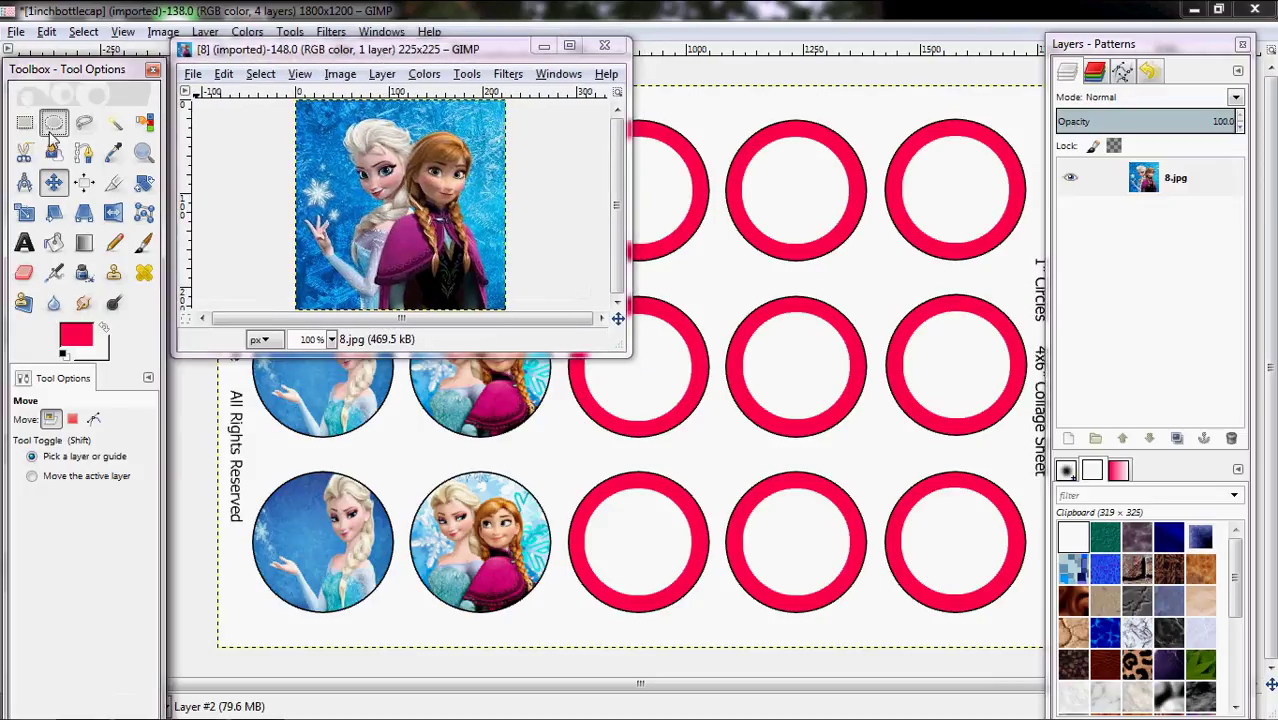
left_click(54, 123)
left_click_drag(324, 113, 503, 282)
left_click_drag(342, 135, 331, 124)
key("ctrl+c")
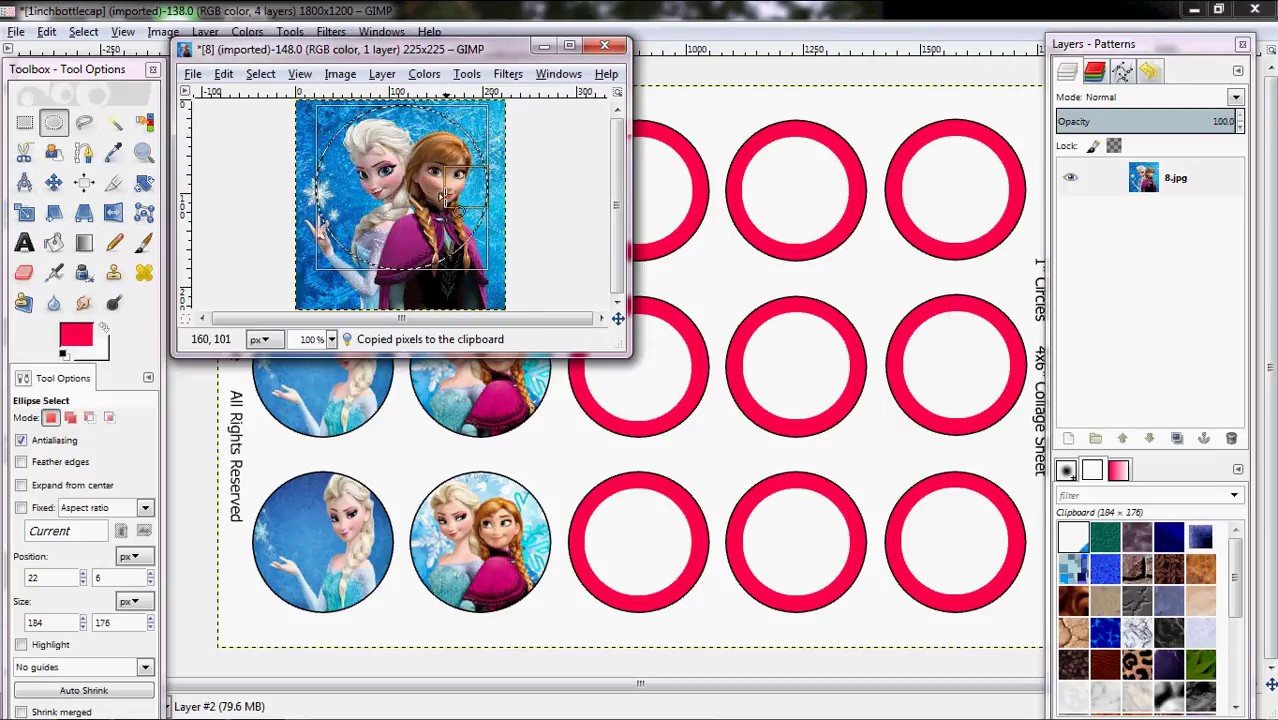
- Paste the crop onto the bottle cap sheet and scale it to 320 × 320
left_click(570, 9)
key("ctrl+v")
left_click(25, 213)
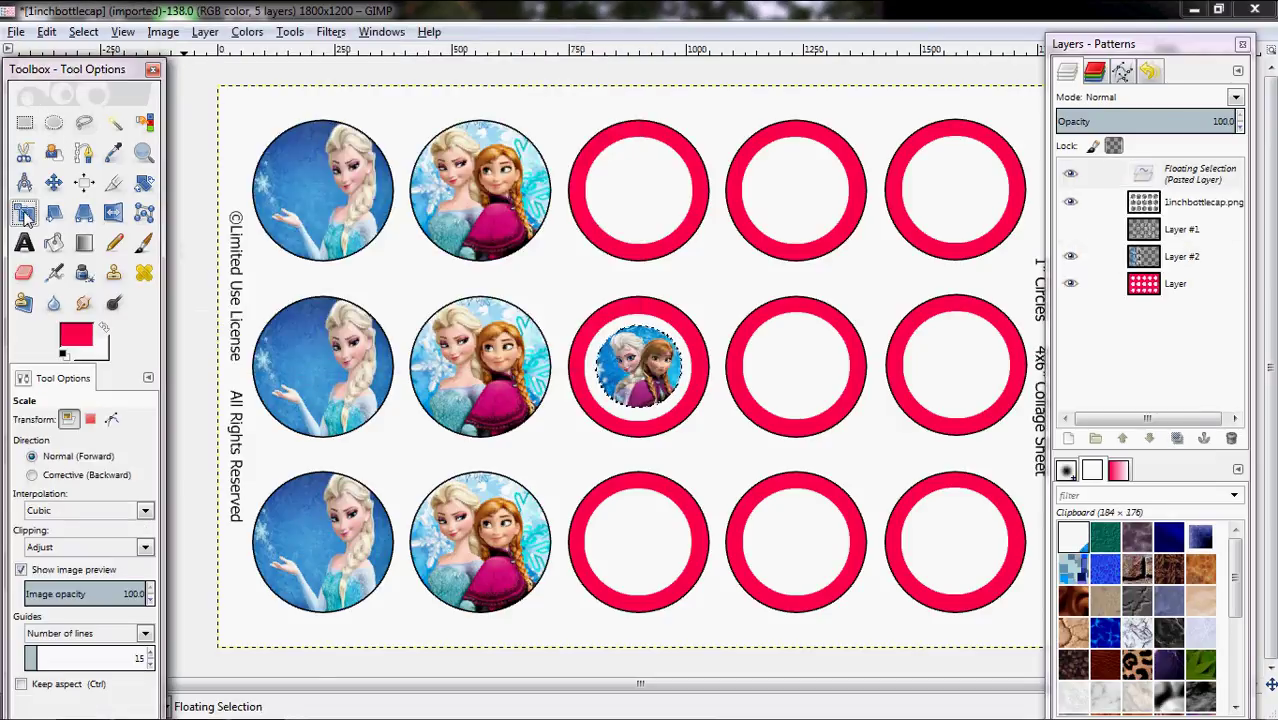
left_click(640, 370)
key("Tab")
left_click_drag(600, 322, 572, 298)
left_click_drag(718, 446, 728, 458)
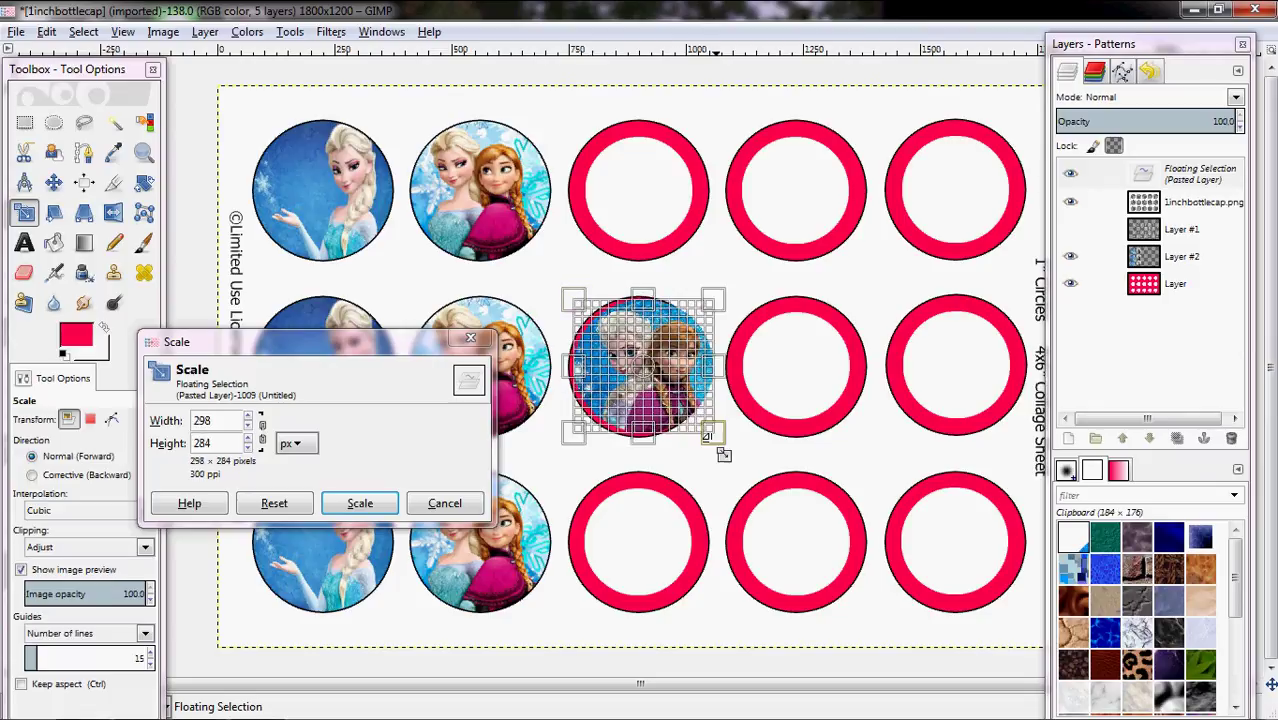
left_click_drag(579, 436, 570, 288)
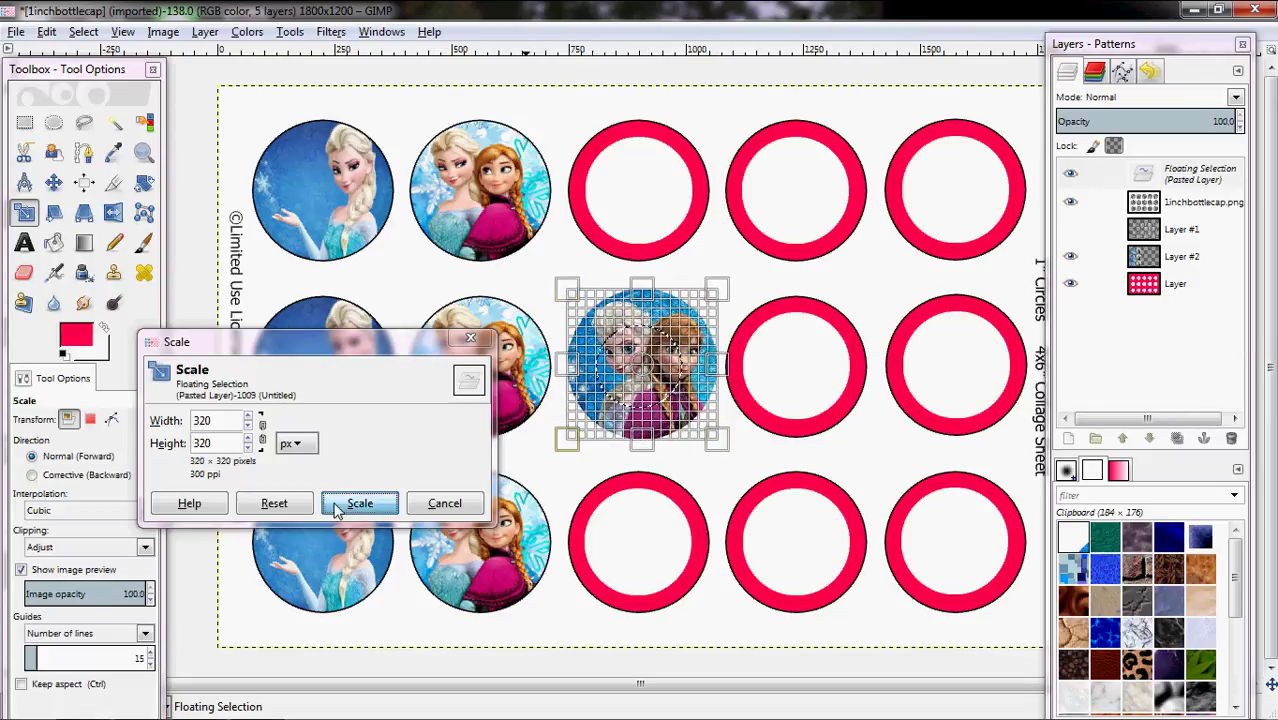
left_click(340, 505)
- Place the crop in the top third-column circle, paste copies into the middle and bottom circles, and anchor
left_click(53, 182)
left_click_drag(616, 394, 615, 217)
key("ctrl+c")
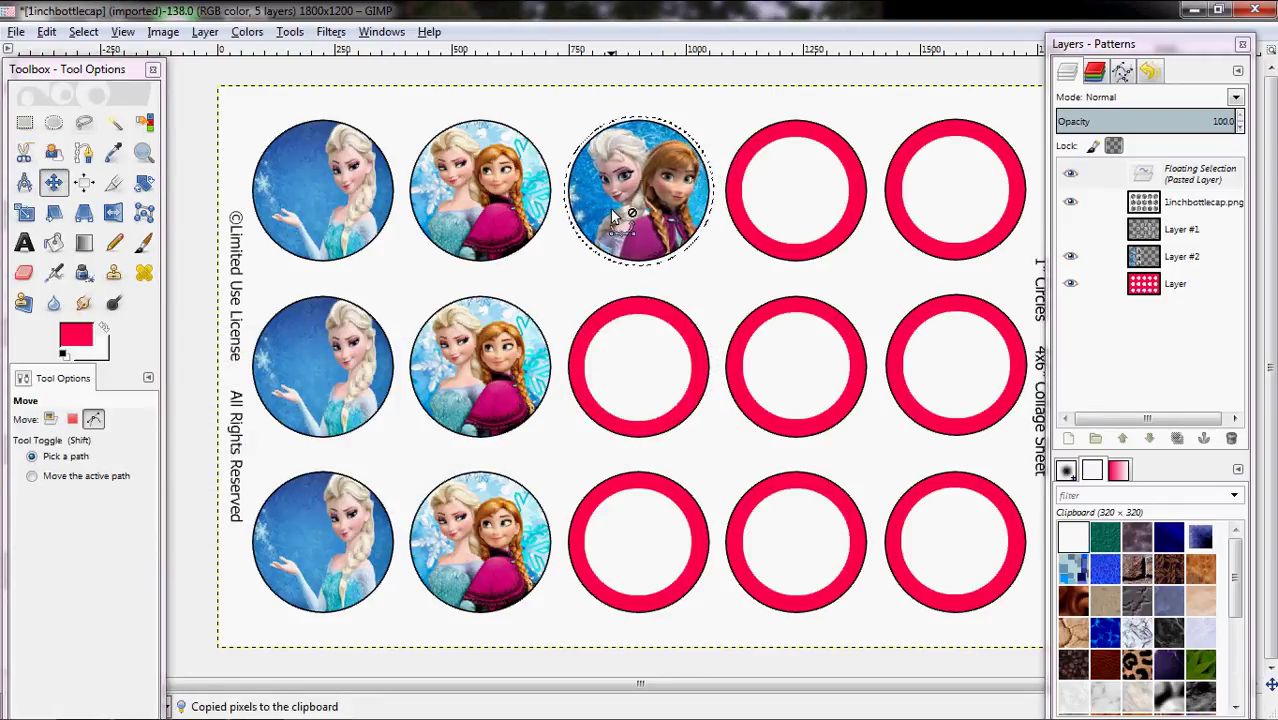
key("ctrl+v")
left_click_drag(610, 263, 613, 564)
key("ctrl+v")
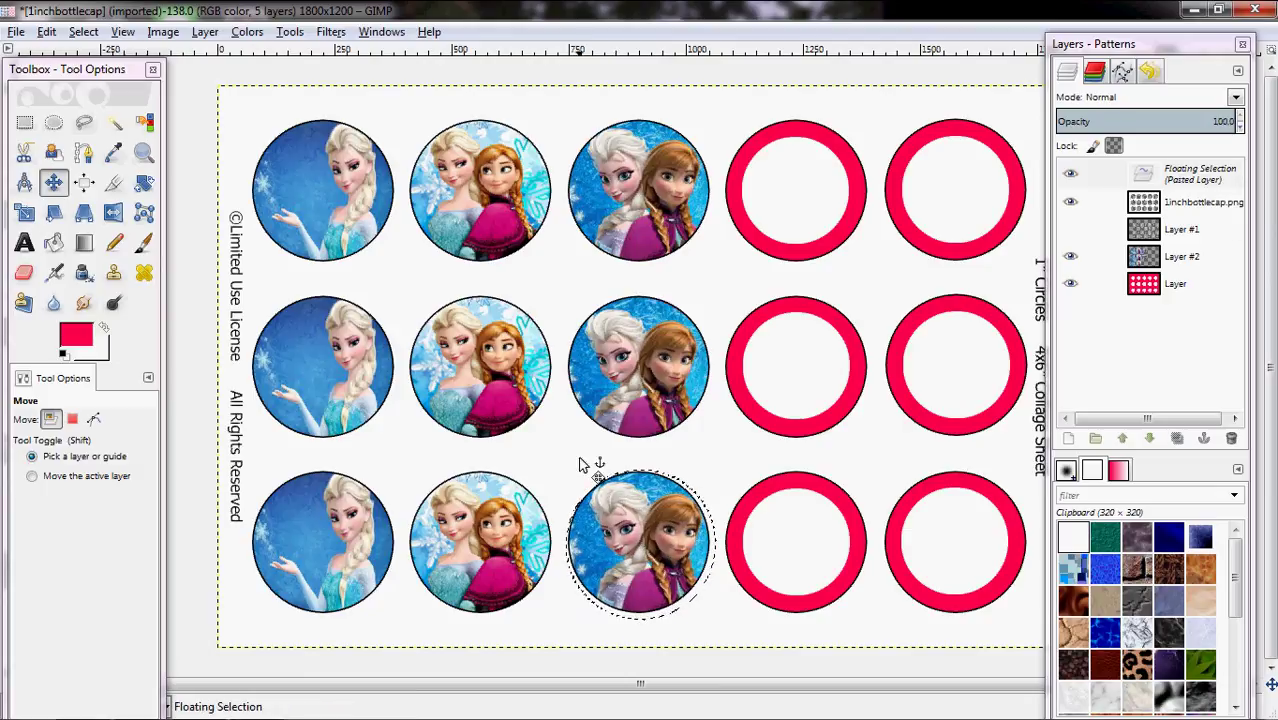
left_click(585, 462)
mouse_move(640, 718)
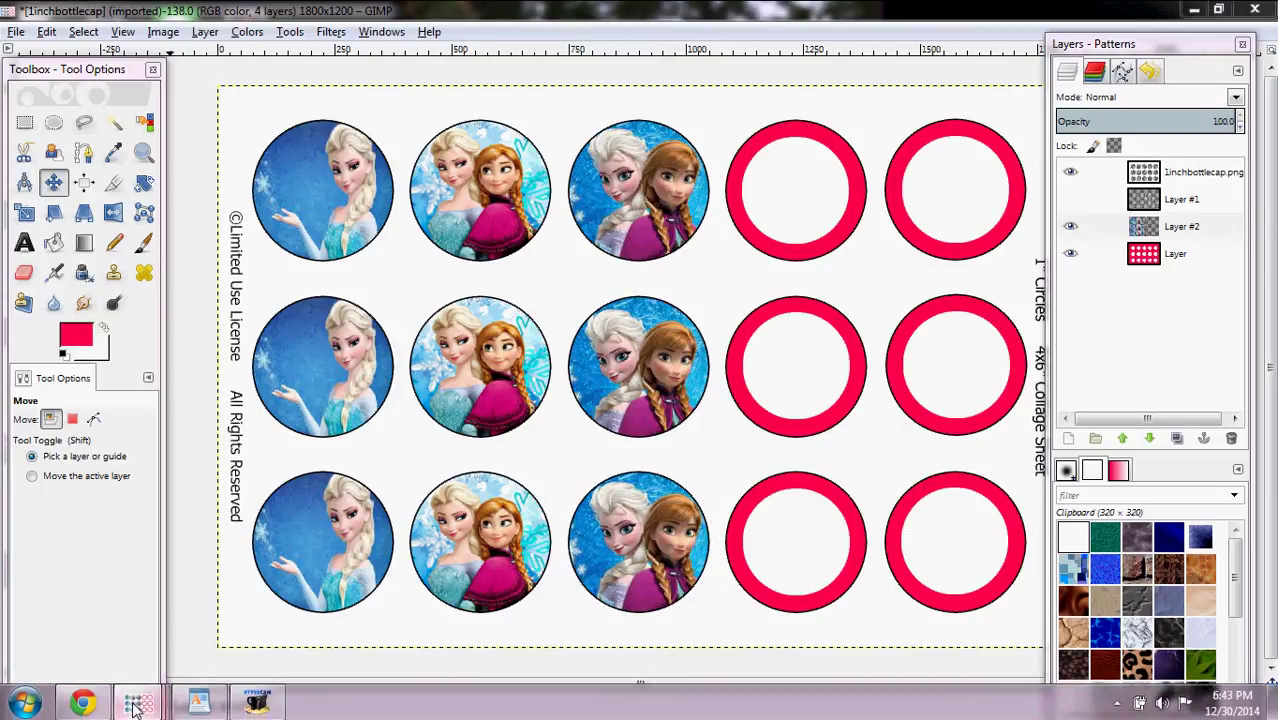
- Raise 9.jpg, draw a 184 × 191 ellipse over the Frozen group, and copy it
mouse_move(135, 705)
left_click(743, 603)
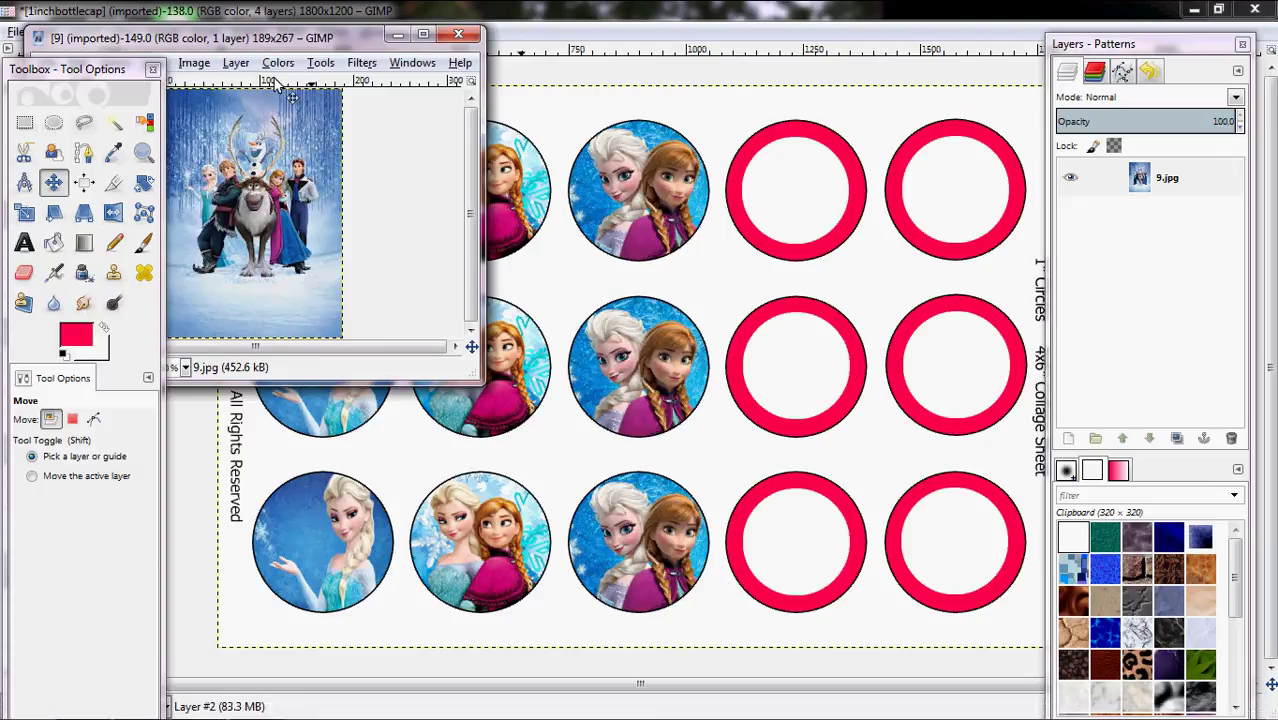
left_click(55, 125)
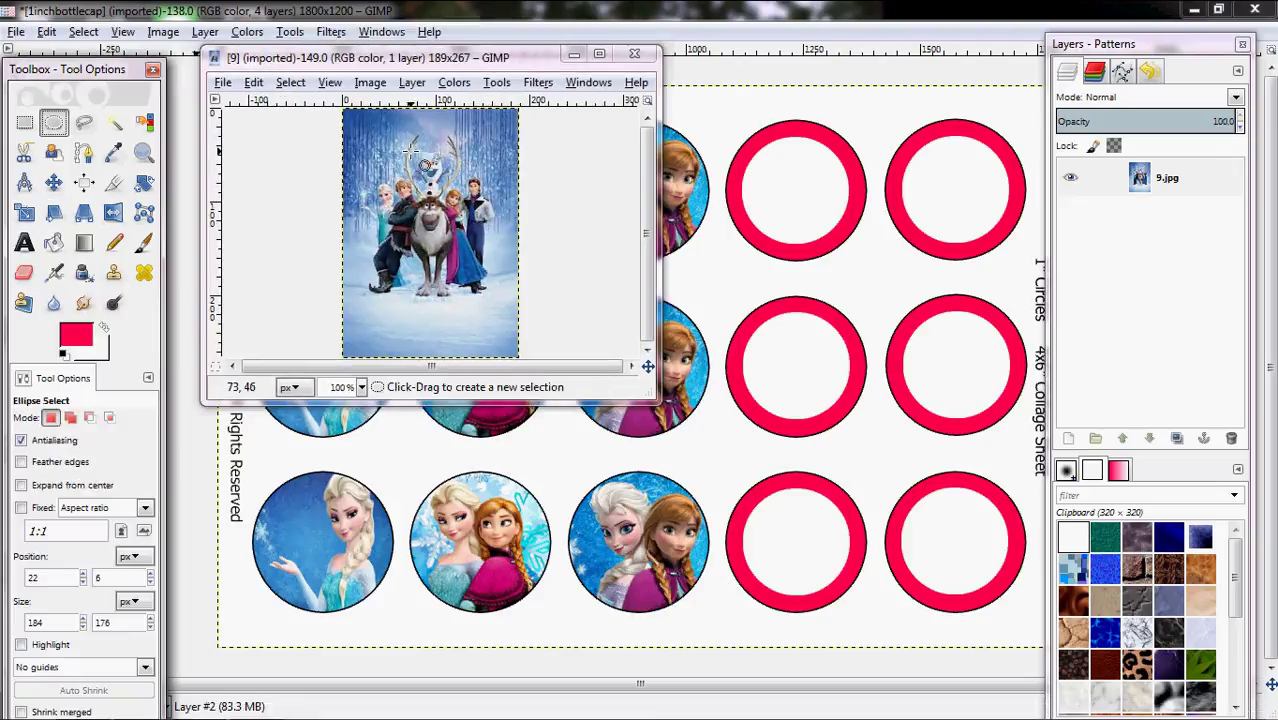
left_click_drag(360, 136, 513, 305)
left_click_drag(371, 275, 356, 213)
left_click_drag(430, 144, 430, 134)
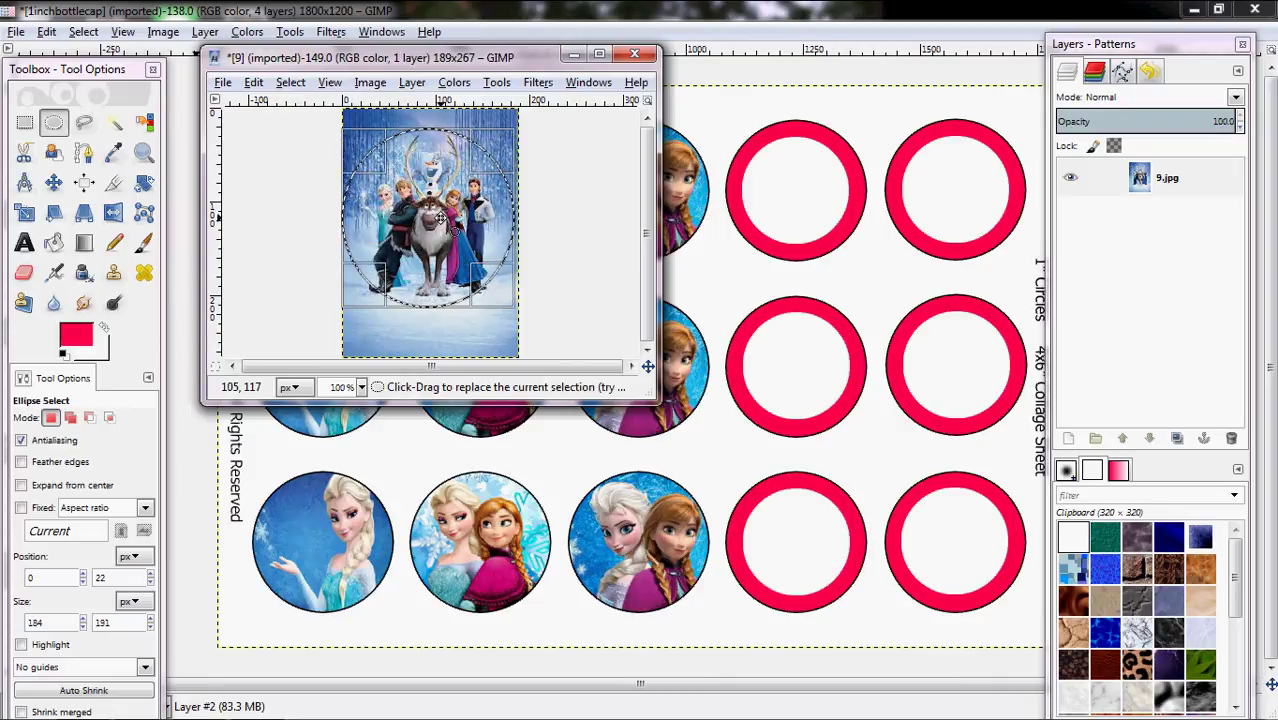
key("ctrl")
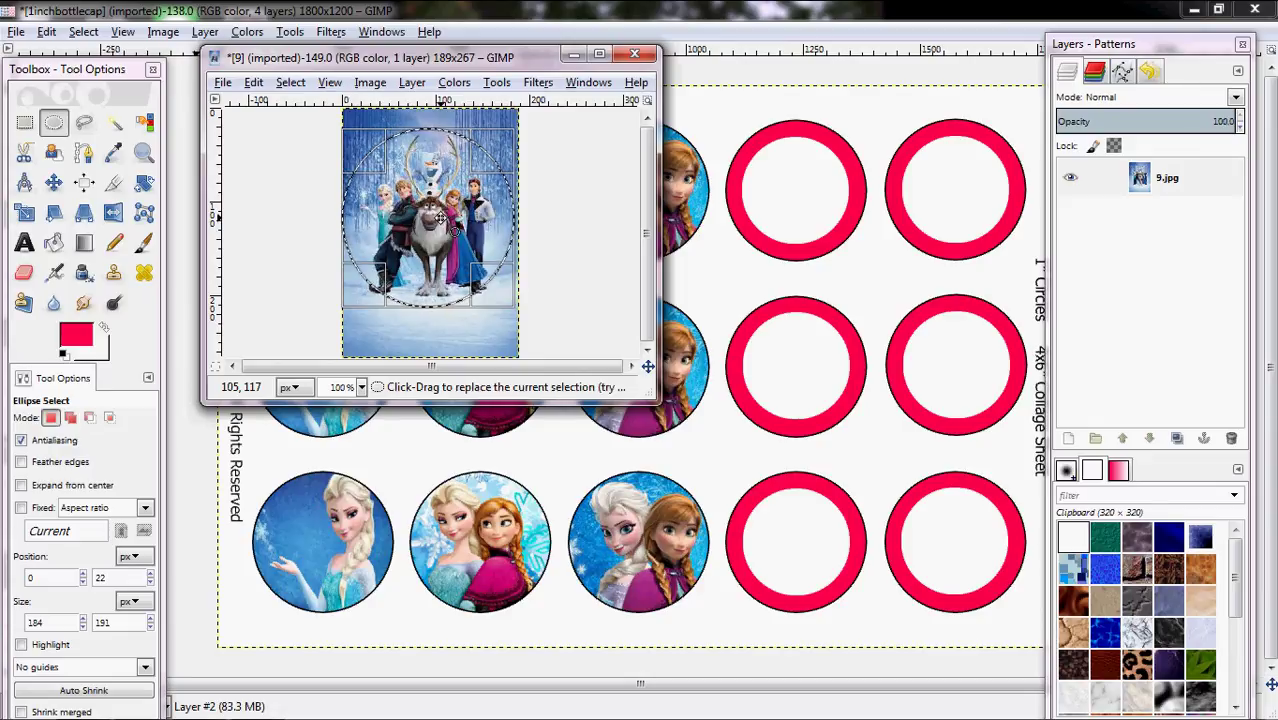
key("ctrl+c")
- Close 9.jpg without saving, paste the crop on the sheet, and scale it to 320 × 317
left_click(634, 54)
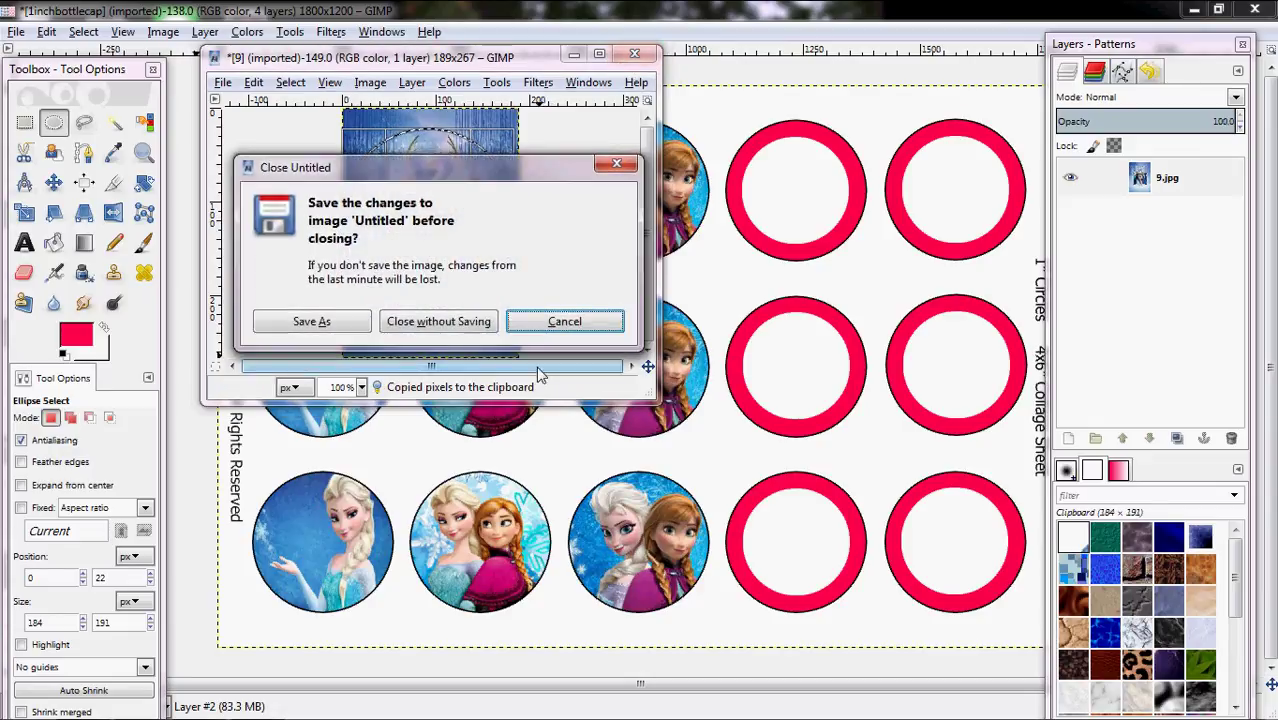
left_click(437, 322)
key("ctrl+v")
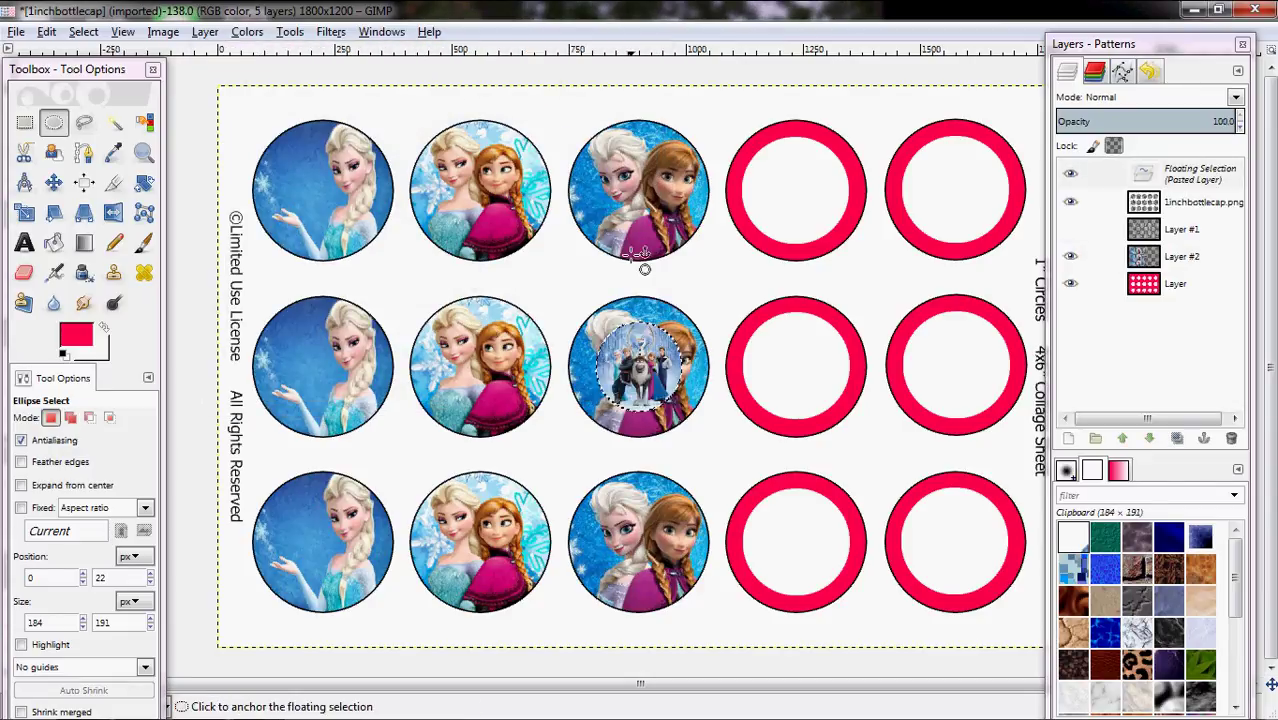
key("shift+t")
left_click(605, 330)
key("Tab")
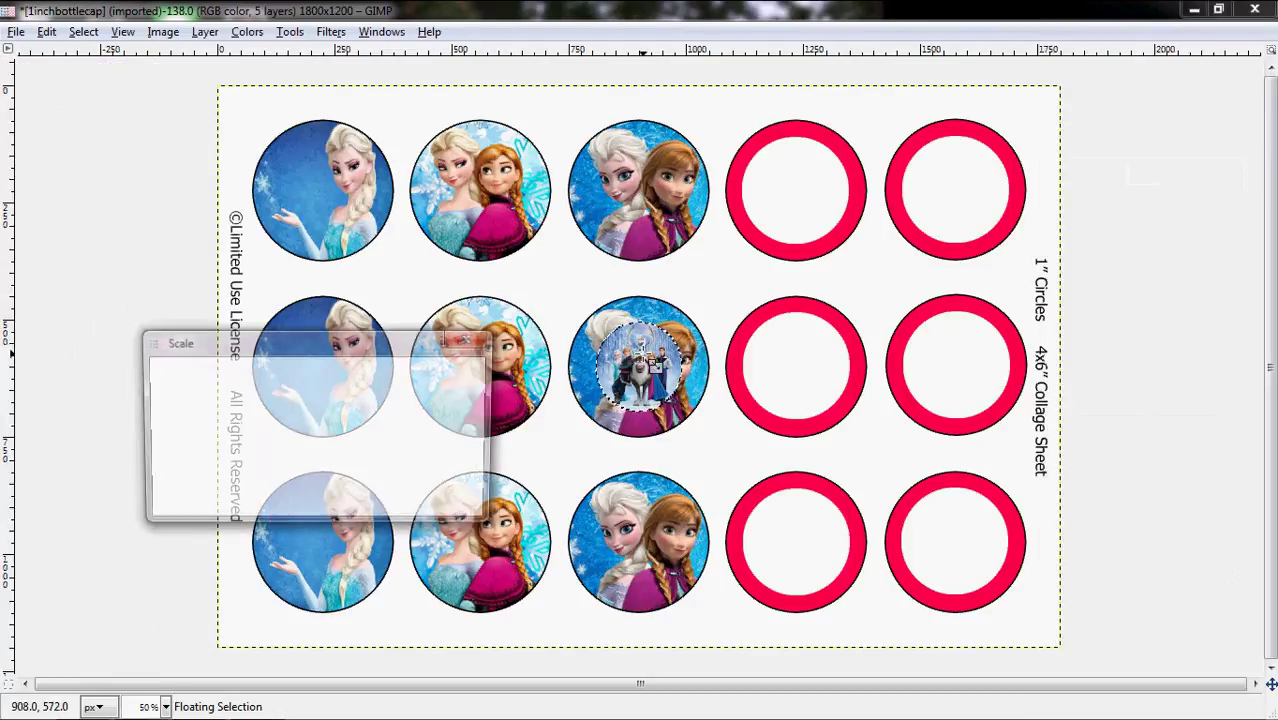
key("Tab")
left_click_drag(603, 328, 572, 294)
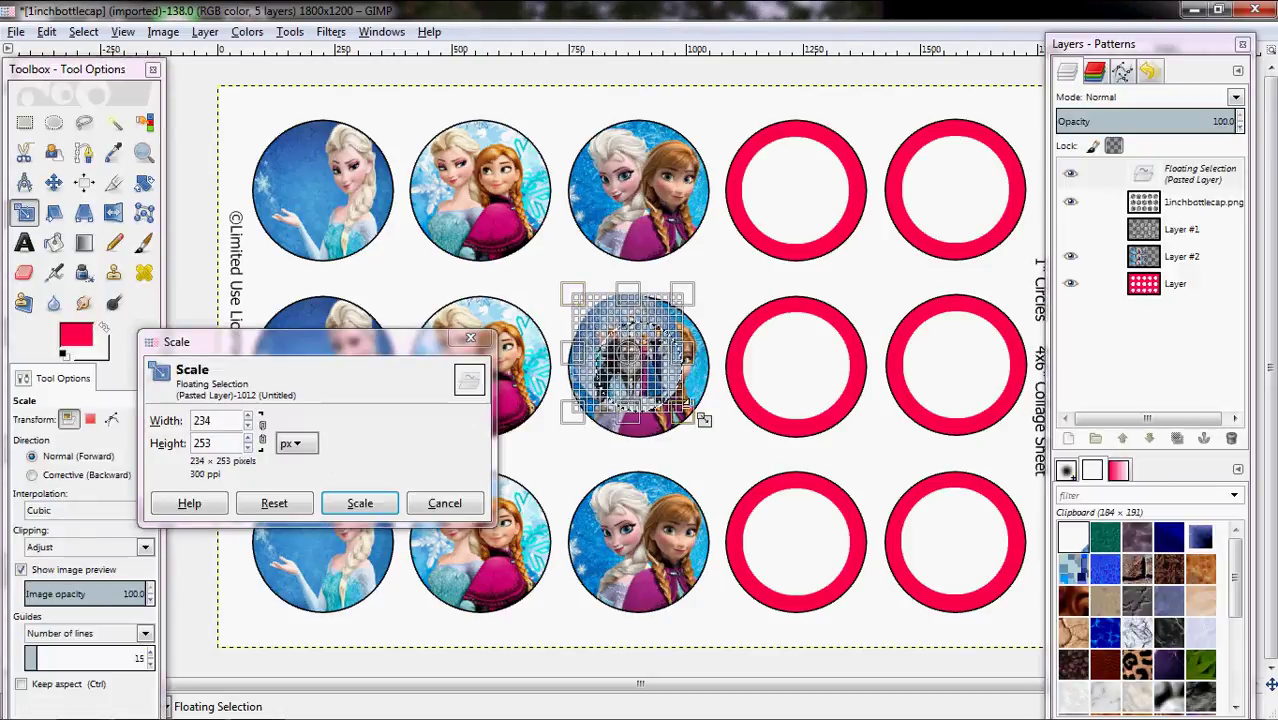
left_click_drag(698, 423, 735, 447)
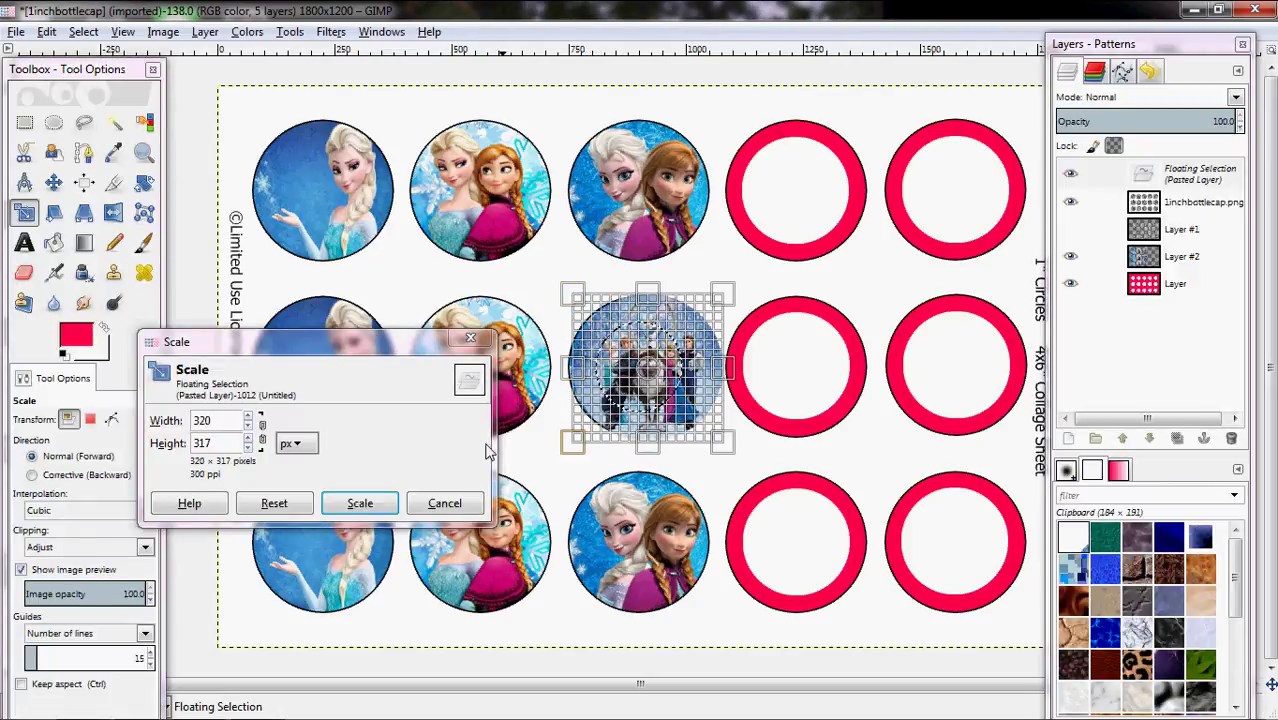
left_click(360, 503)
- Move the group image into the top fourth-column circle, paste copies into the middle and bottom circles, and anchor
key("m")
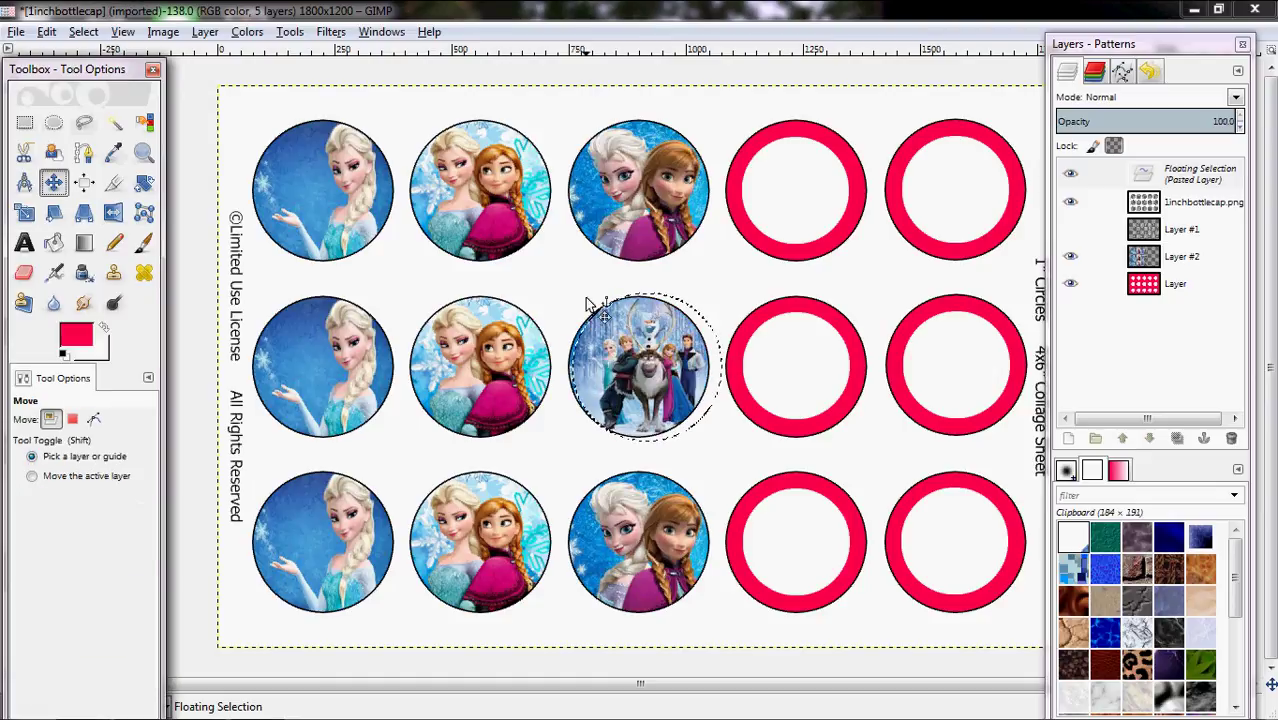
left_click_drag(668, 382, 812, 208)
key("alt")
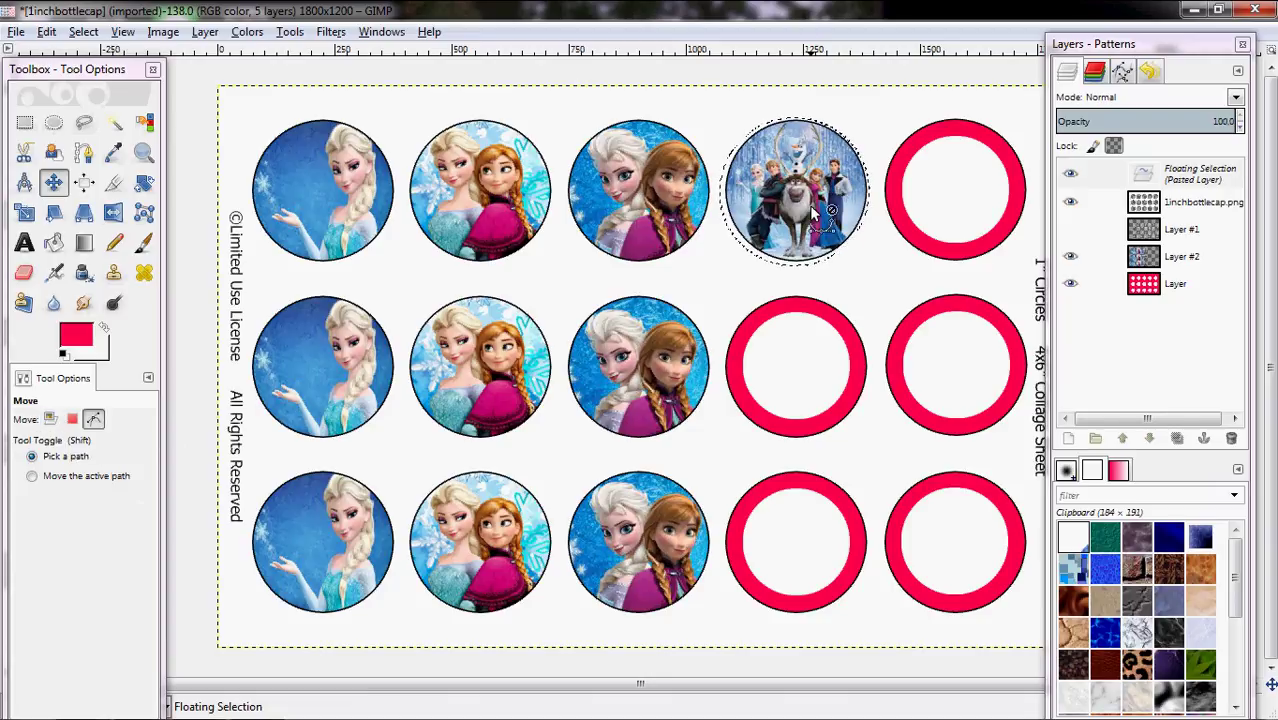
key("ctrl+c")
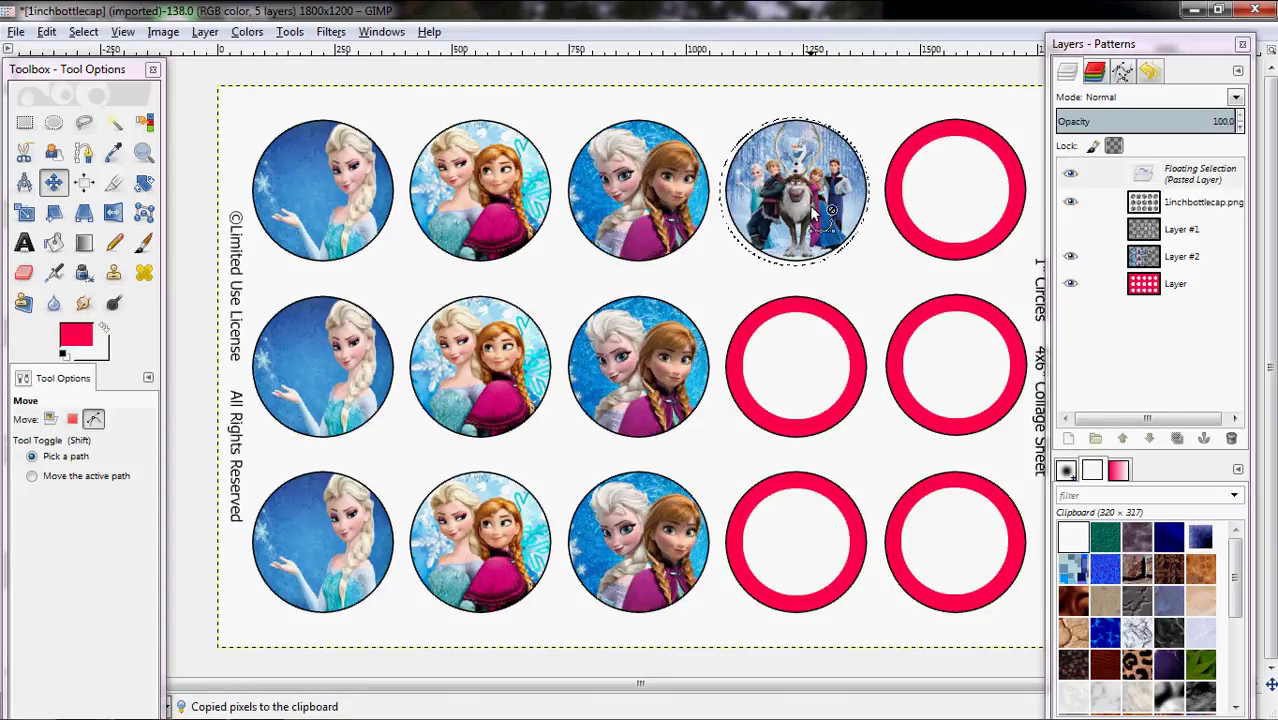
key("ctrl+v")
left_click_drag(814, 212, 814, 382)
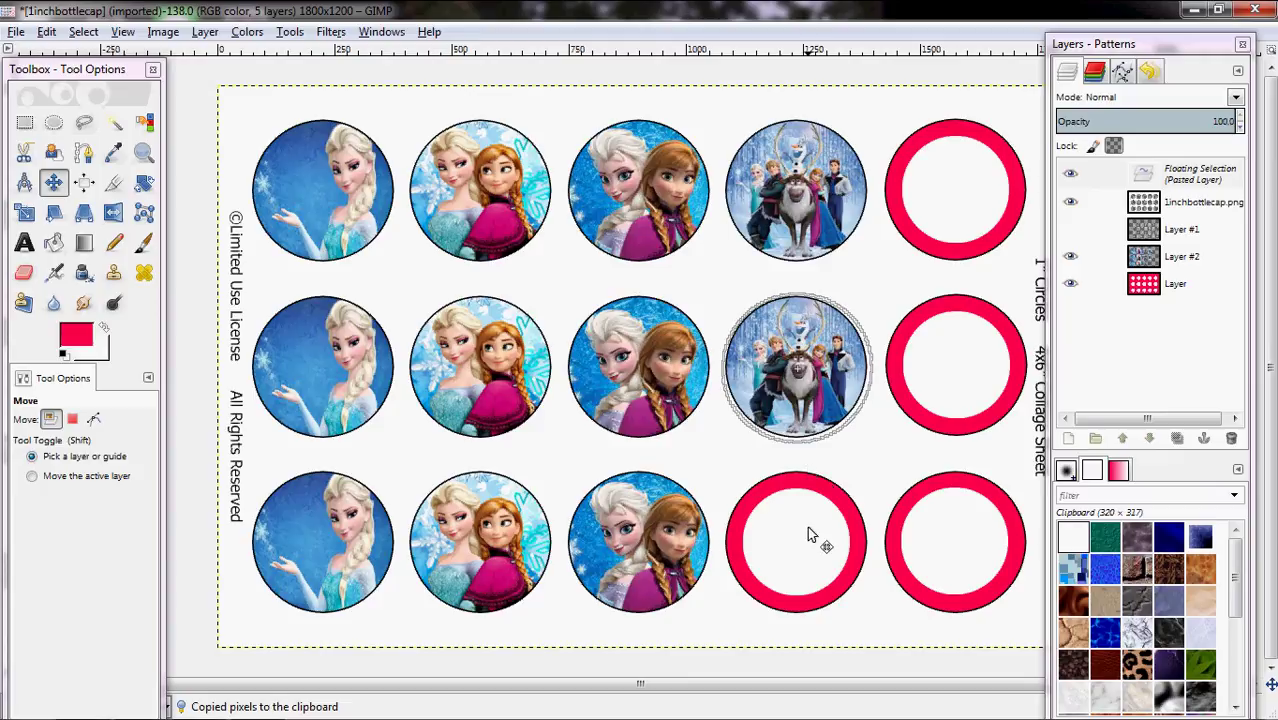
key("ctrl+v")
left_click_drag(808, 548, 818, 567)
key("ctrl+h")
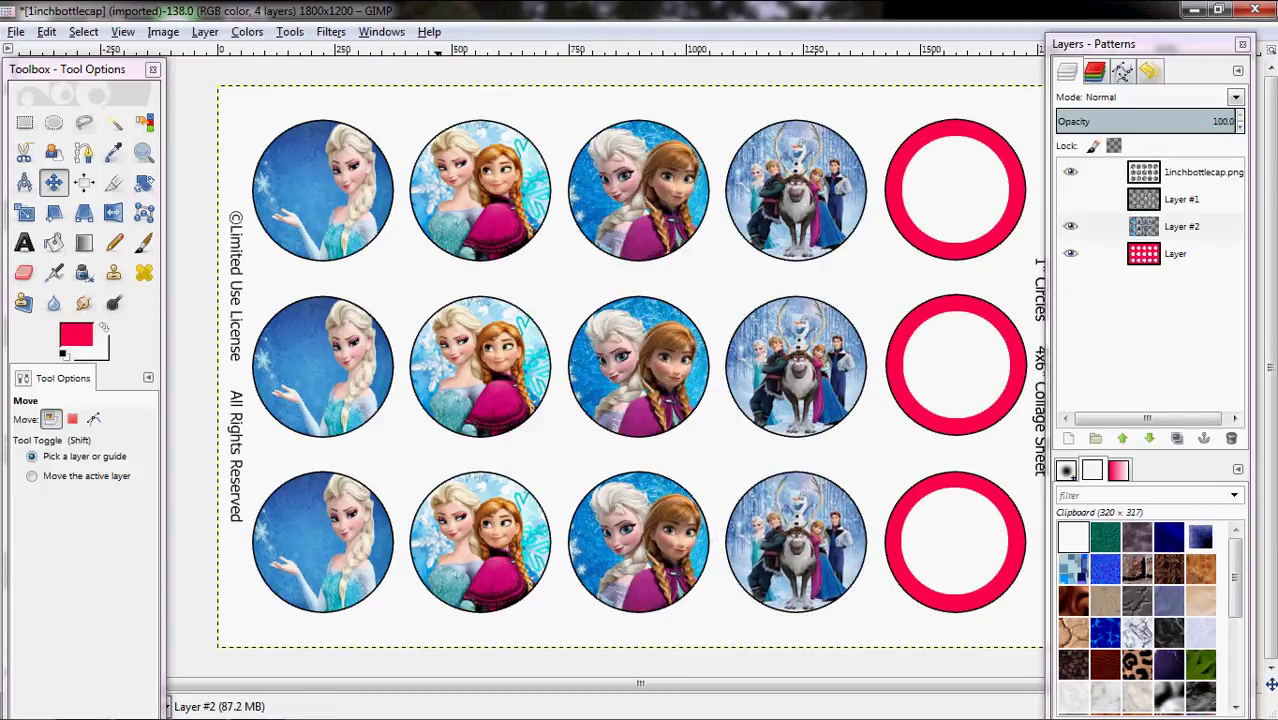
key("super")
- Bring 10.jpg forward and draw an oval selection about 300 wide across the Olaf picture
left_click(198, 703)
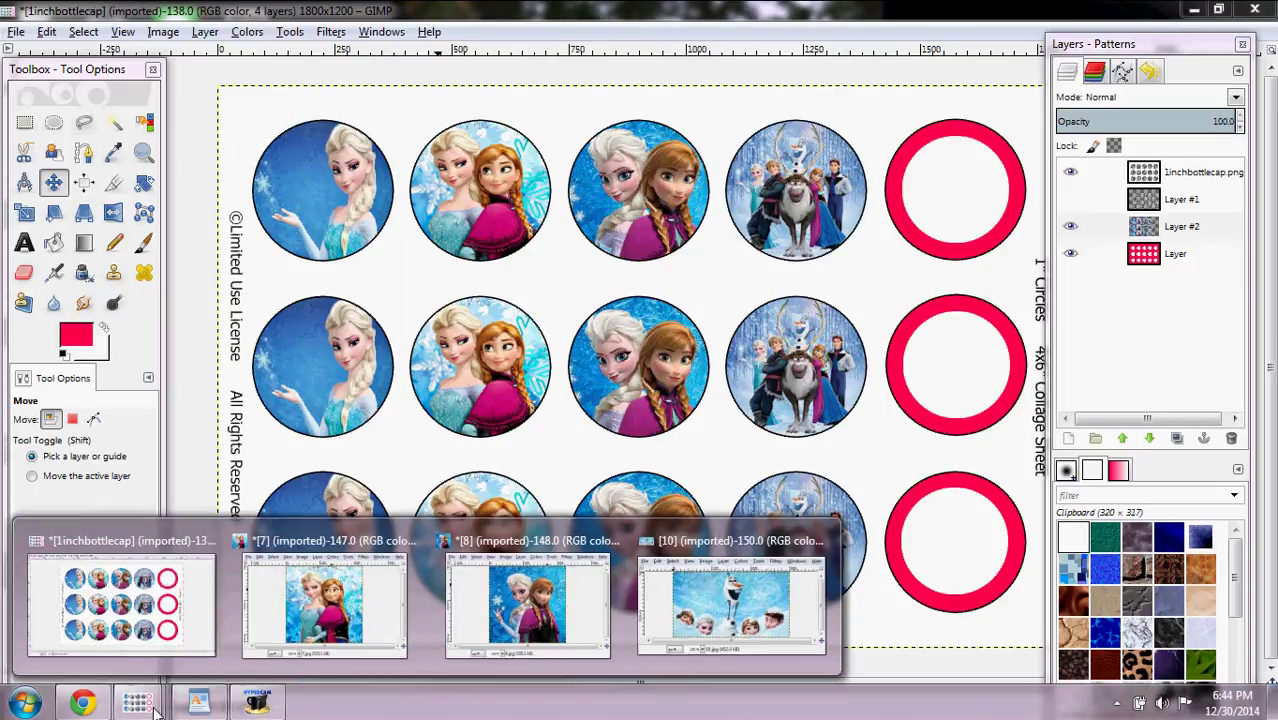
left_click(736, 600)
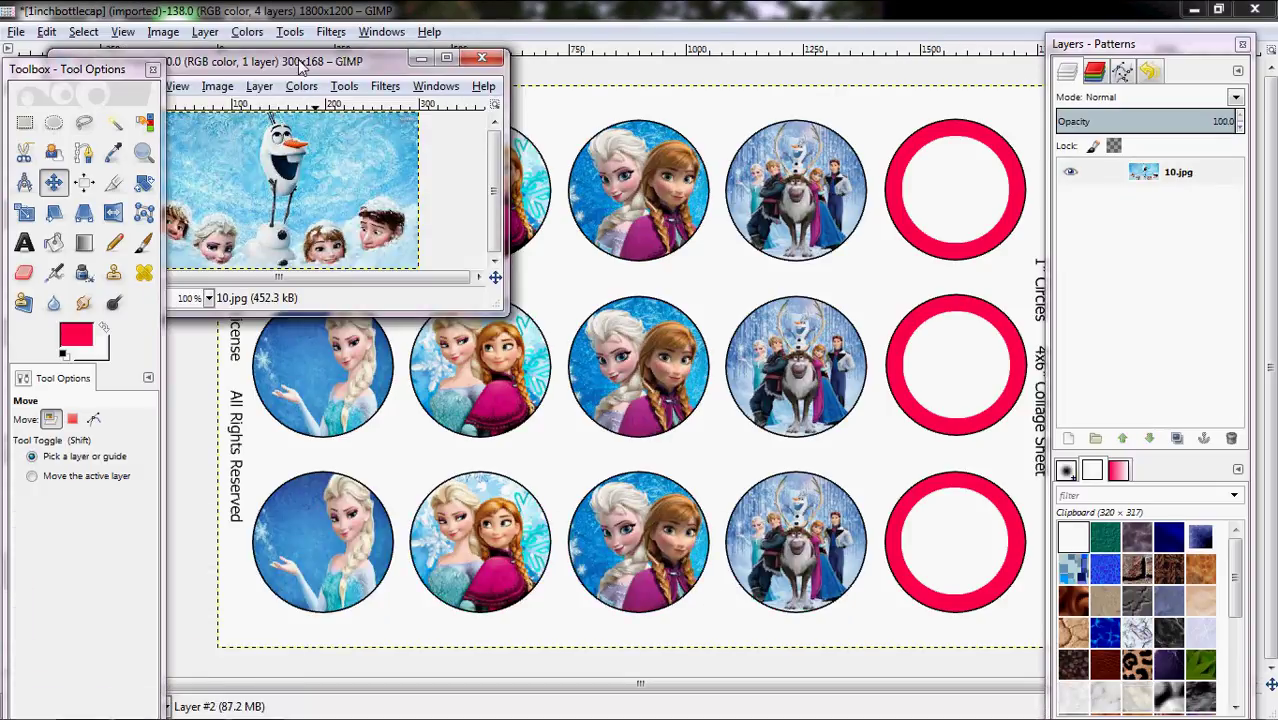
left_click_drag(300, 62, 538, 116)
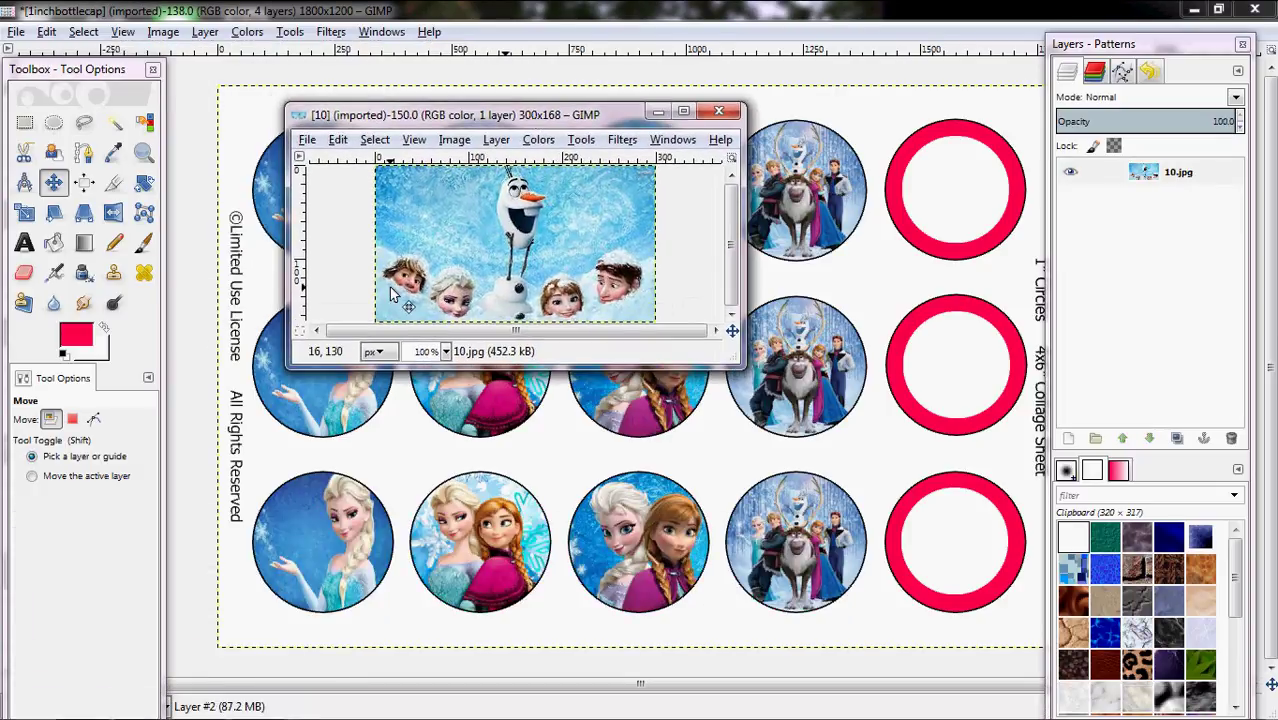
left_click(54, 122)
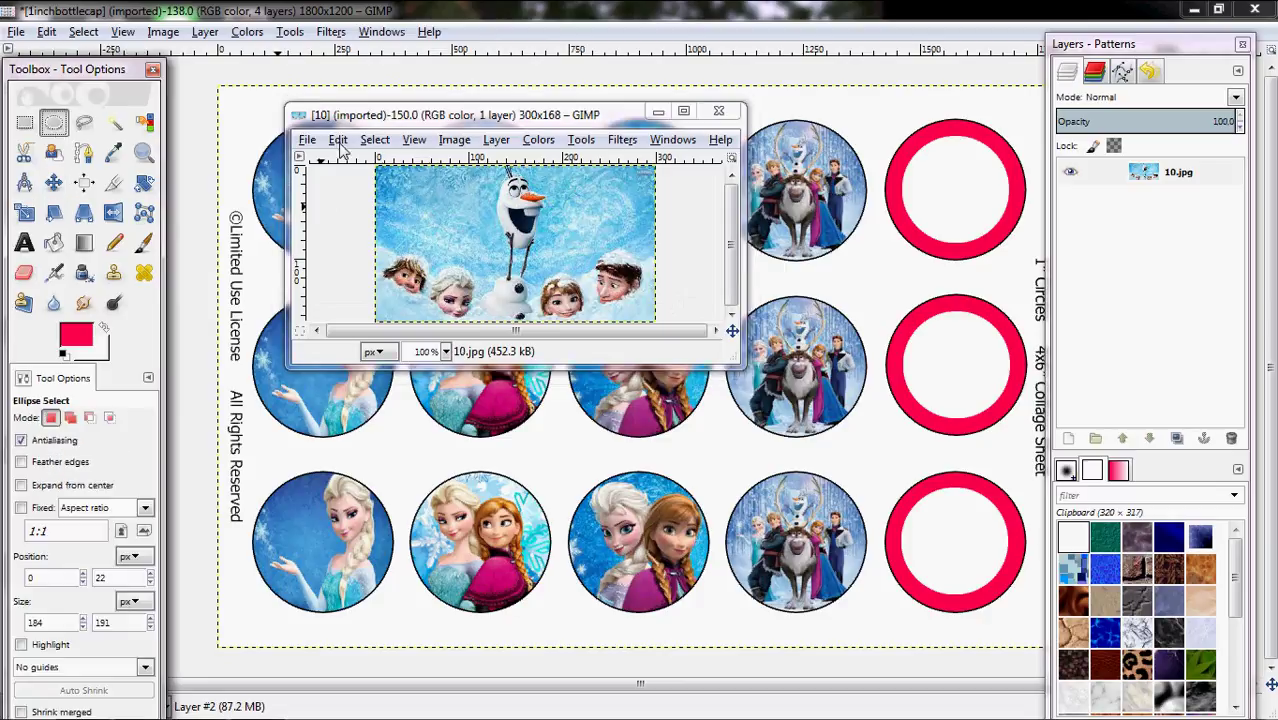
left_click_drag(383, 176, 660, 323)
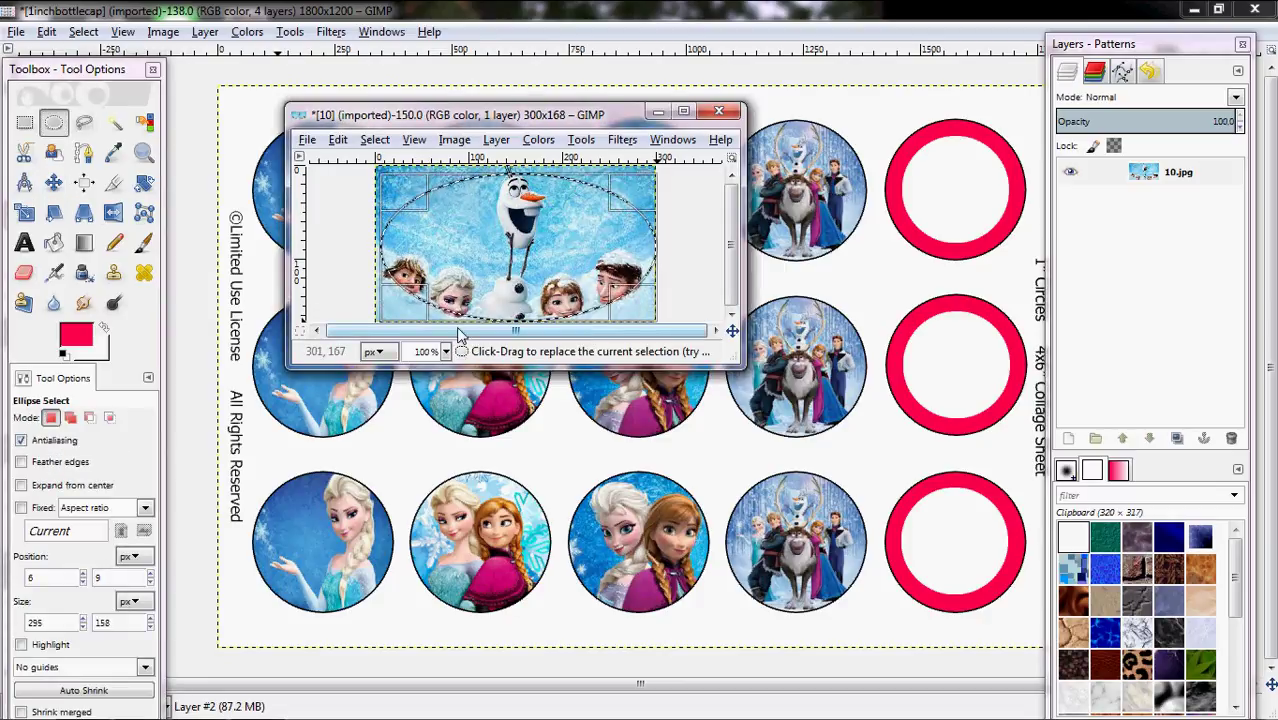
left_click_drag(412, 313, 406, 316)
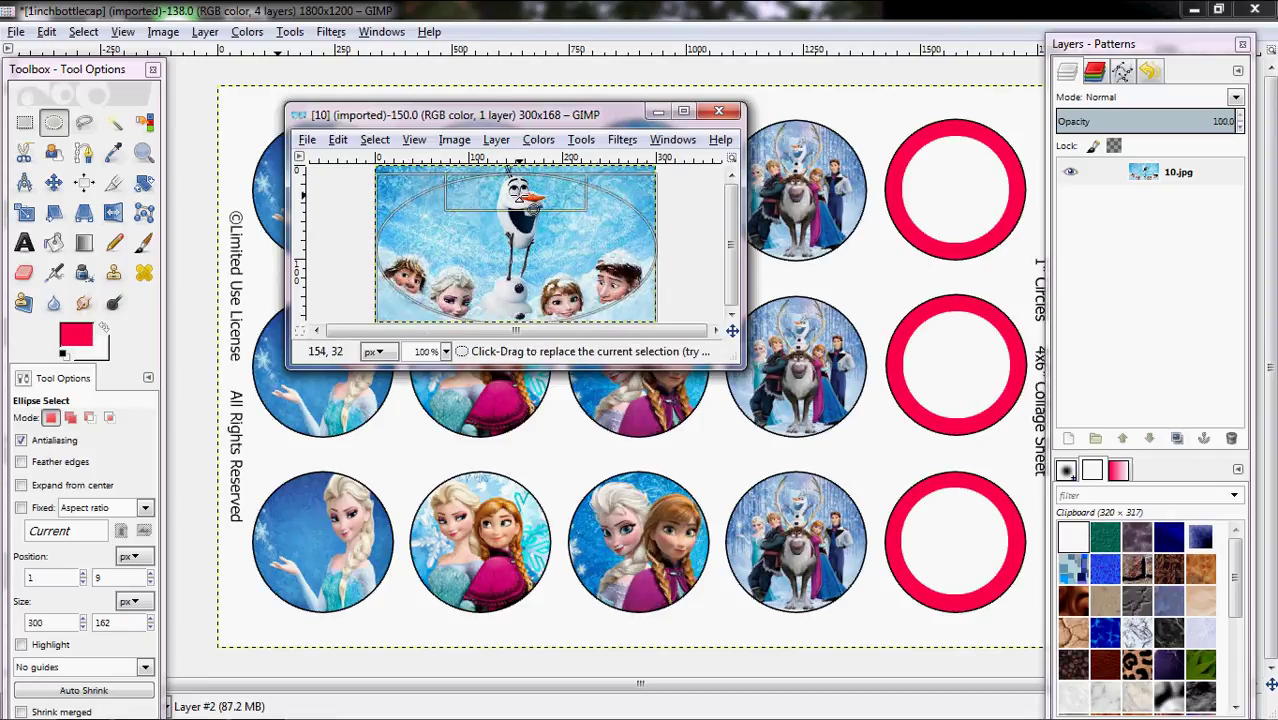
left_click_drag(531, 200, 532, 194)
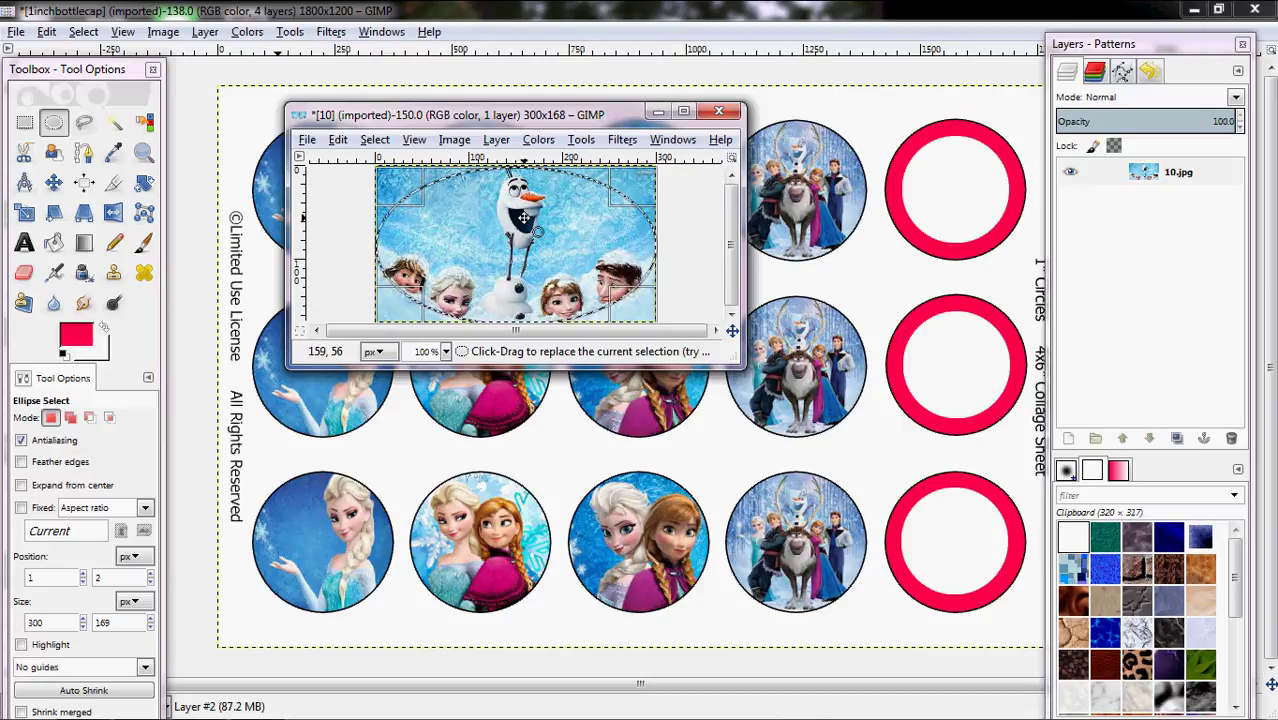
- Copy the Olaf oval, close 10.jpg without saving, and paste it into the sheet
key("ctrl+c")
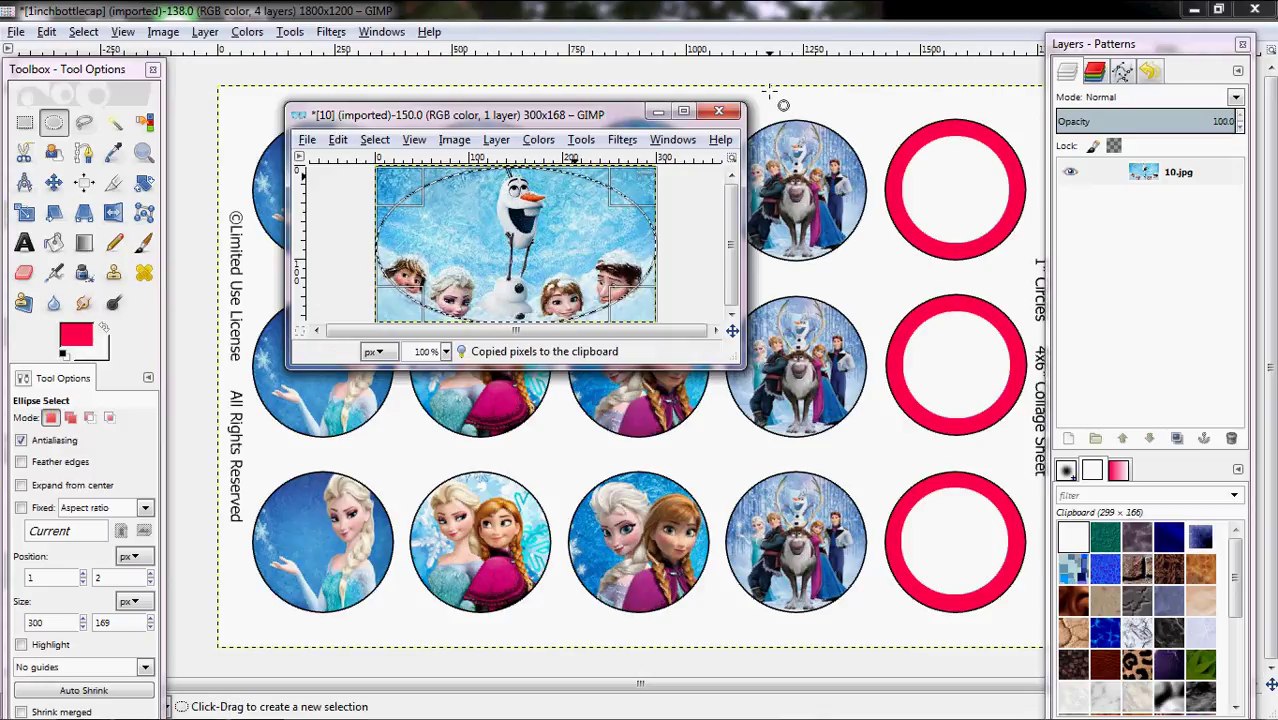
left_click(718, 111)
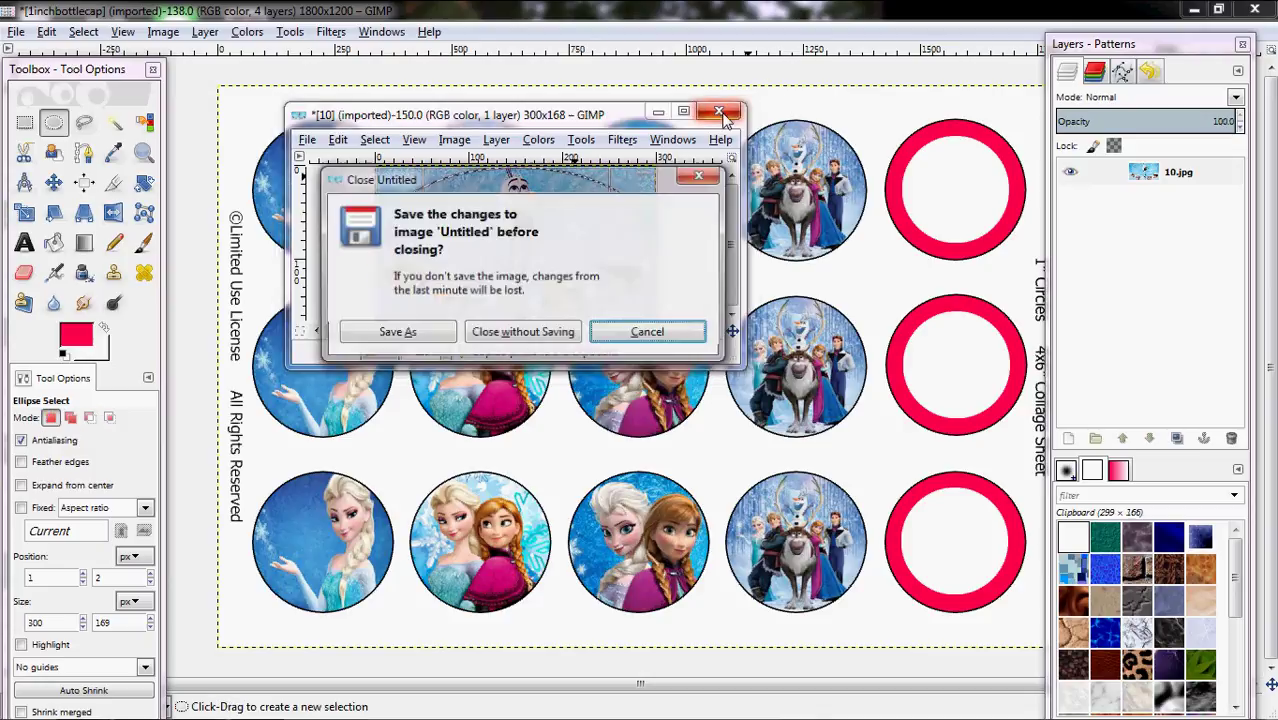
left_click(524, 331)
key("ctrl+v")
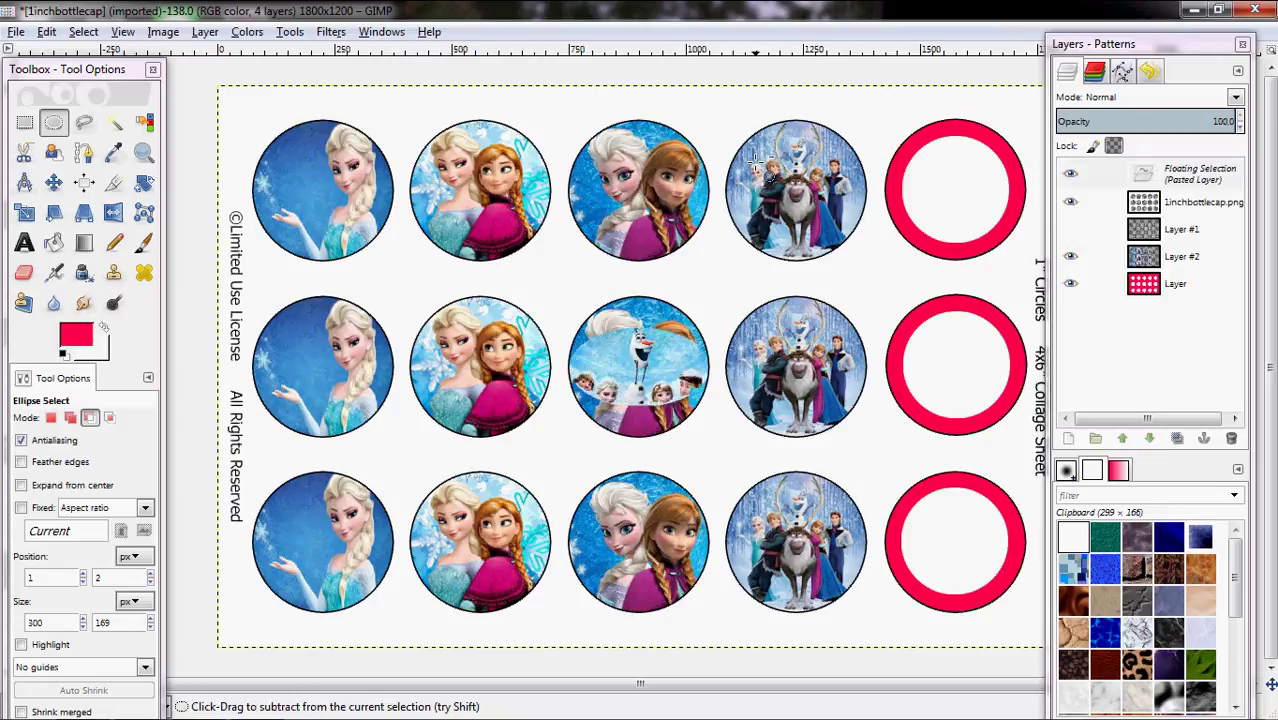
- Scale the pasted Olaf picture to 325×300 px and move it onto the top-right ring
left_click(25, 213)
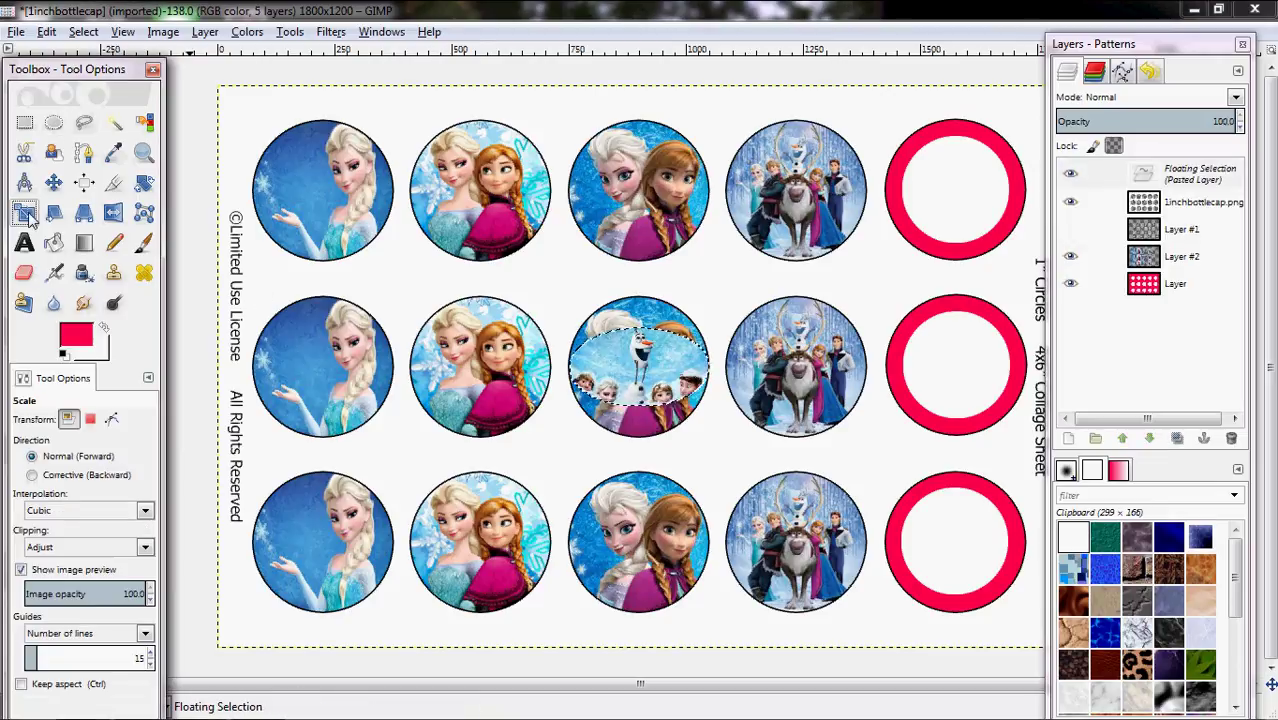
left_click(600, 368)
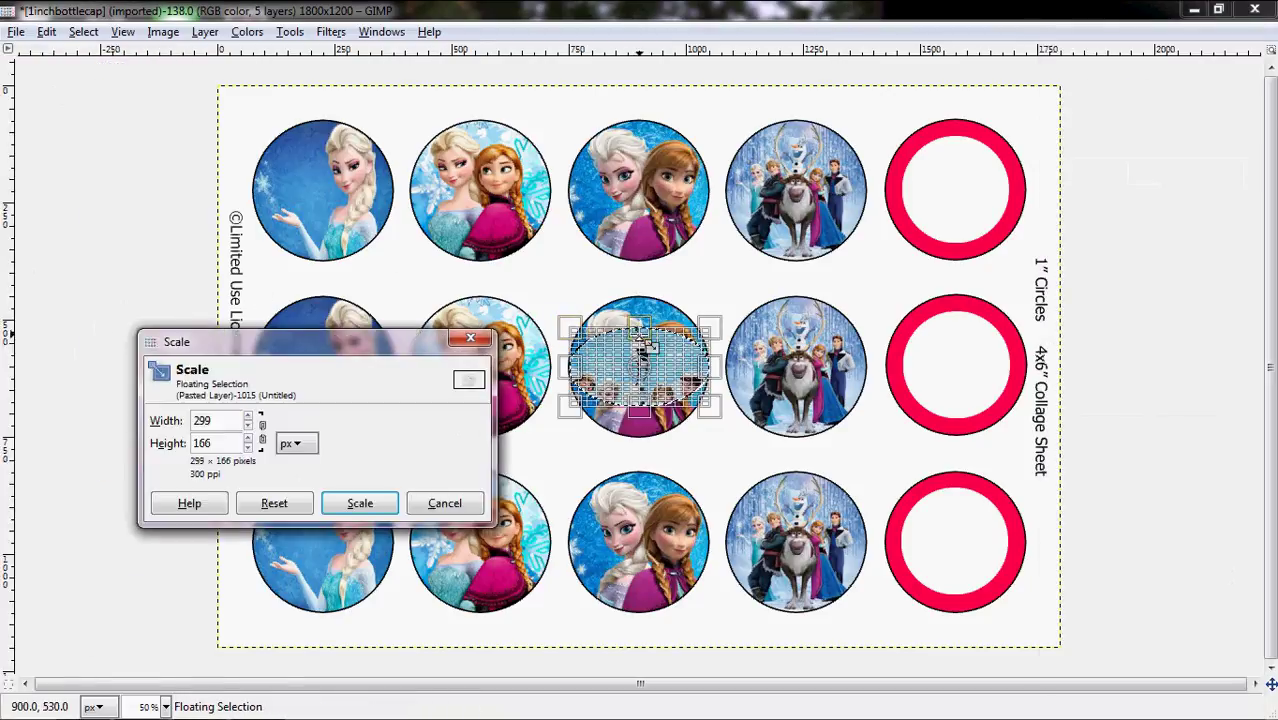
left_click_drag(643, 330, 641, 302)
left_click_drag(640, 408, 553, 441)
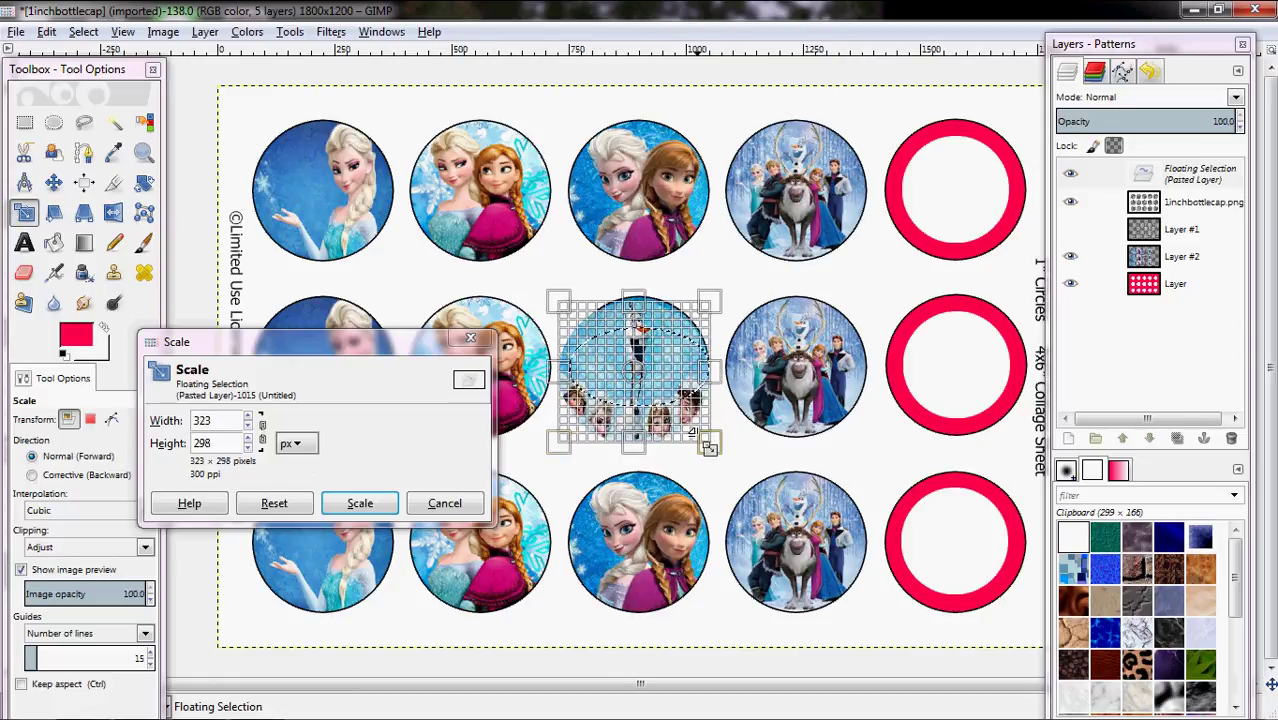
left_click(359, 503)
left_click(53, 182)
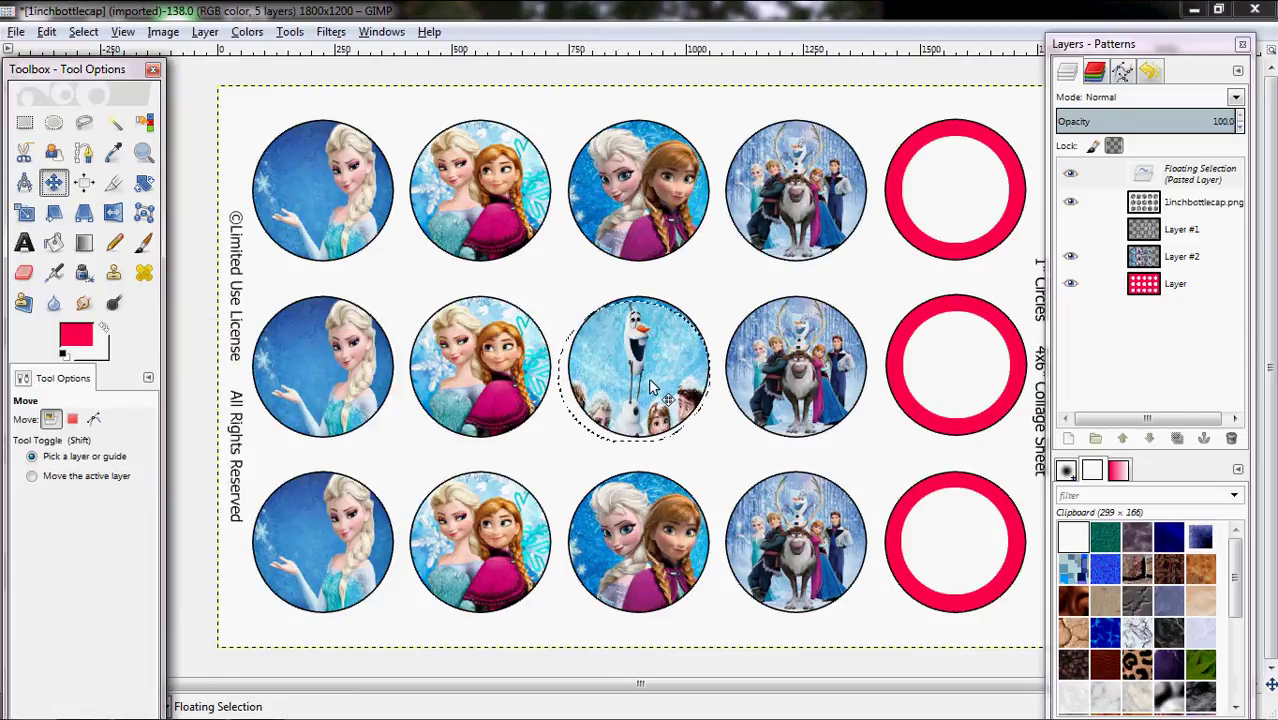
left_click_drag(649, 387, 958, 212)
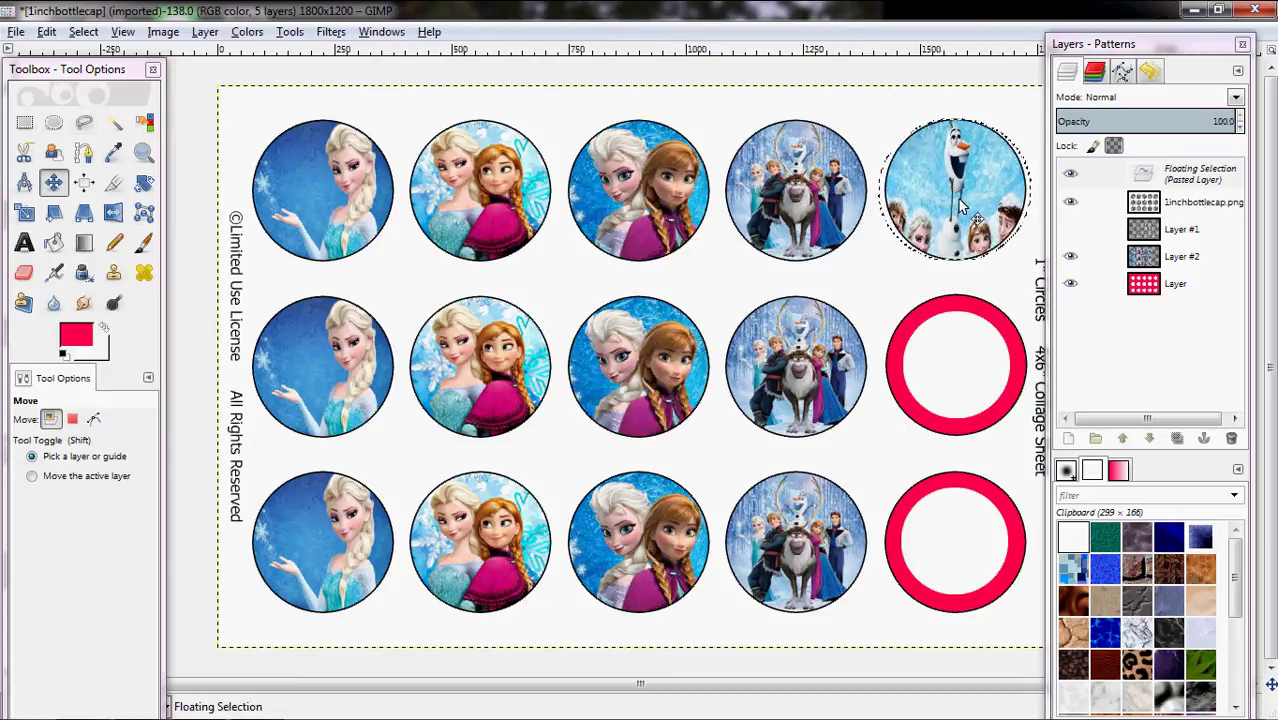
- Narrow the Olaf picture to 311 px wide so it fits the top-right ring
left_click(28, 210)
key("Tab")
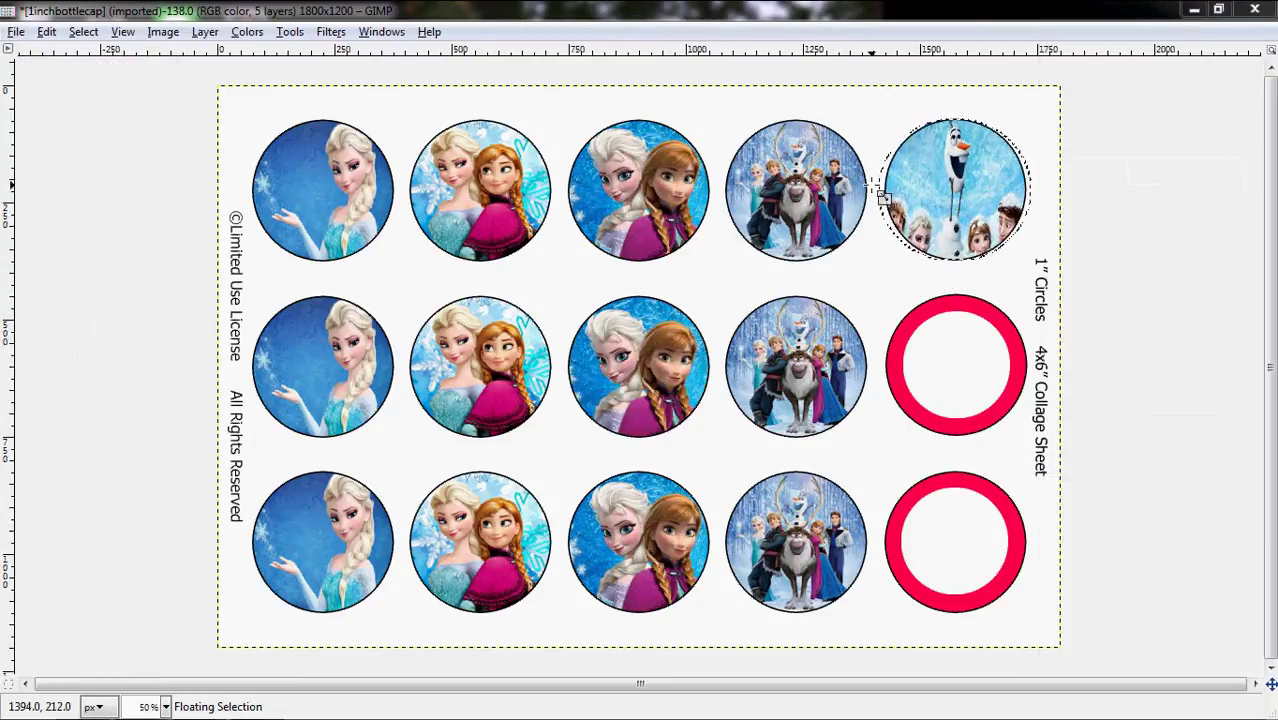
left_click(882, 204)
key("Tab")
left_click_drag(880, 190, 887, 190)
left_click(359, 503)
key("Tab")
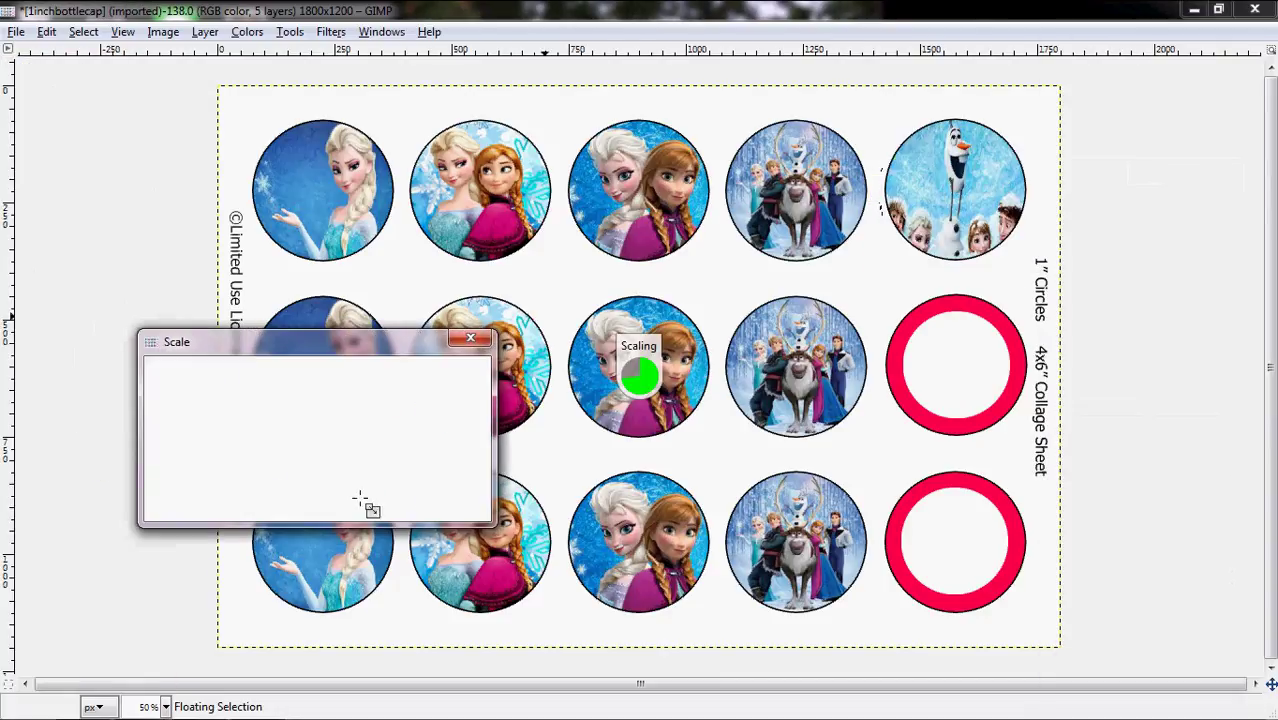
left_click(950, 70)
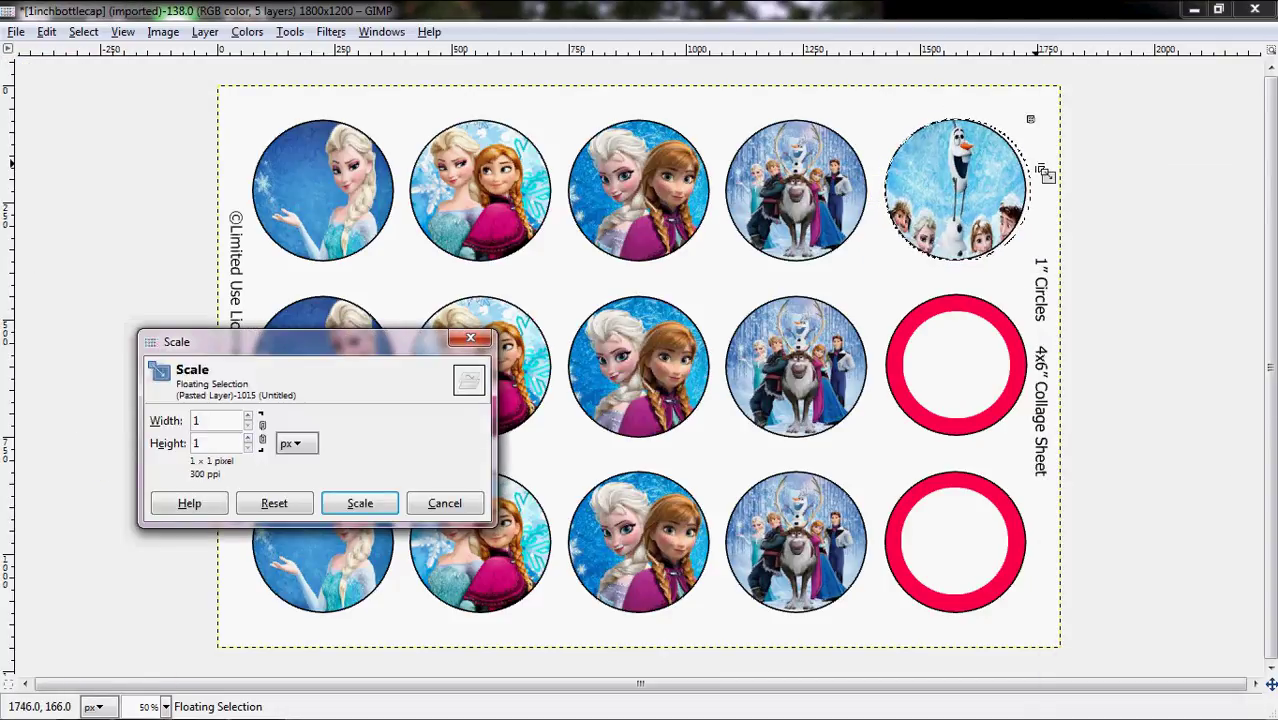
left_click(360, 505)
key("Tab")
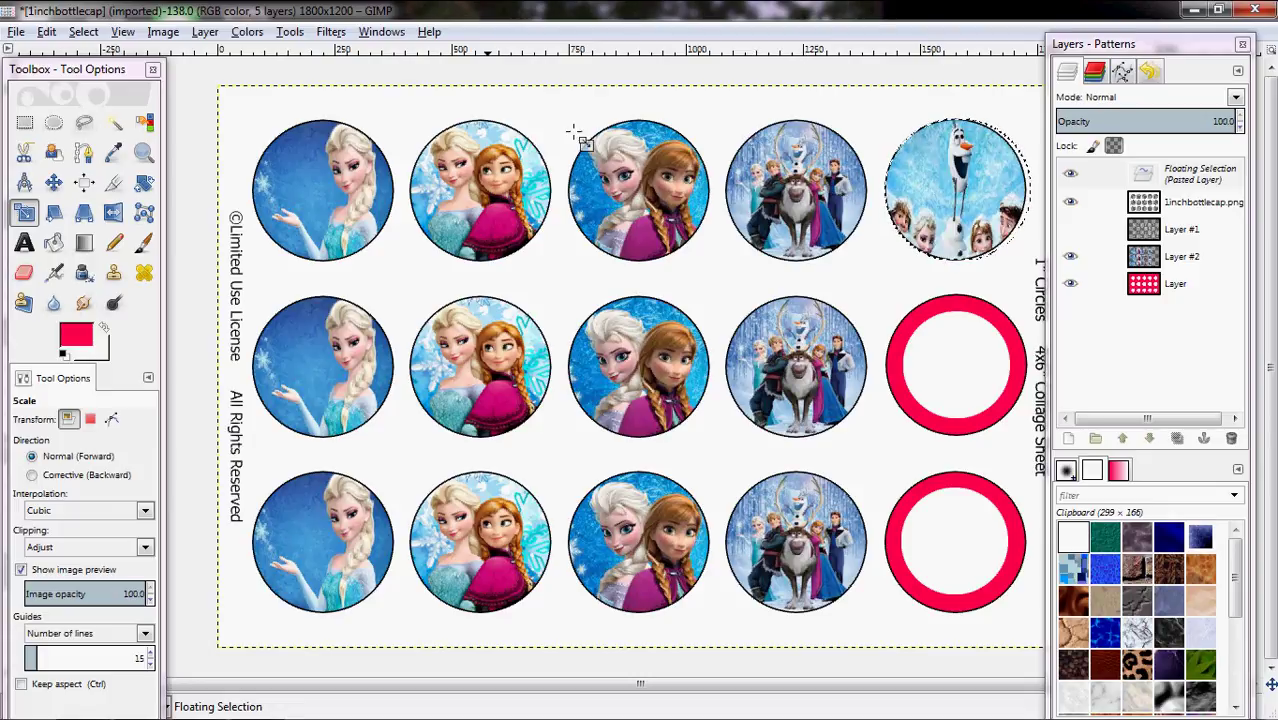
- Line the Olaf circle up with the top-right ring and copy it
left_click(53, 181)
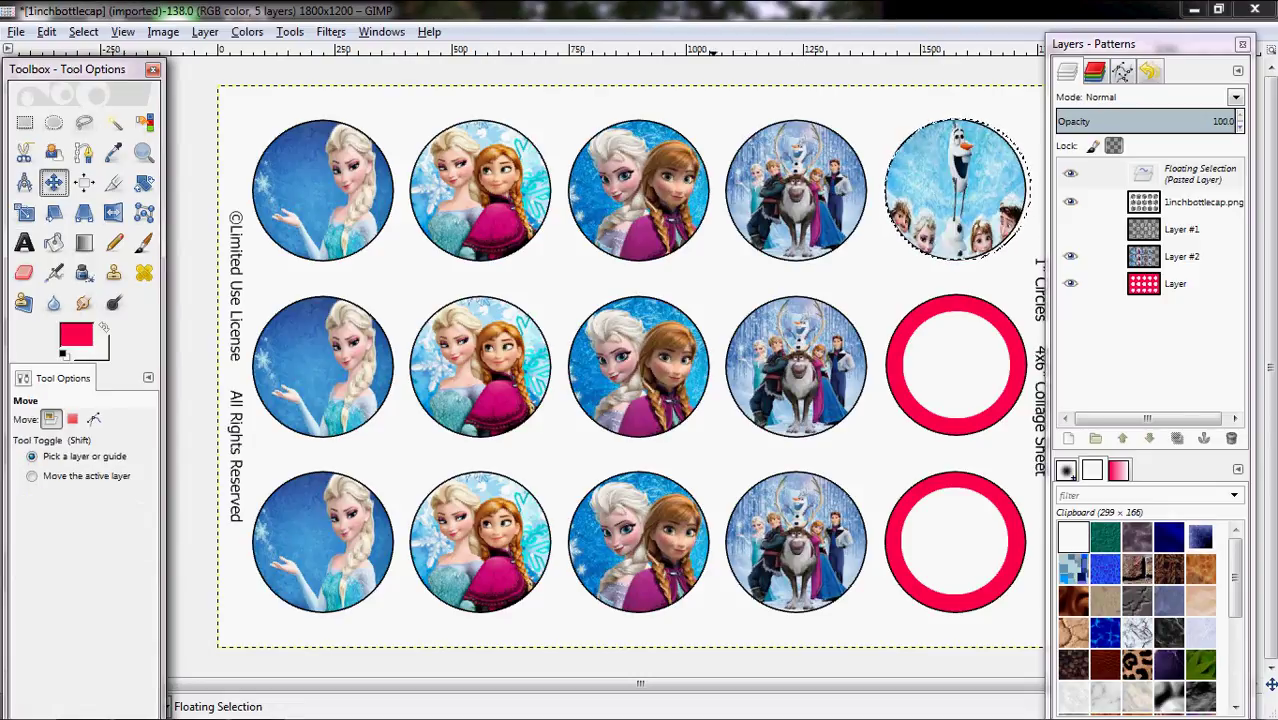
left_click_drag(978, 191, 977, 191)
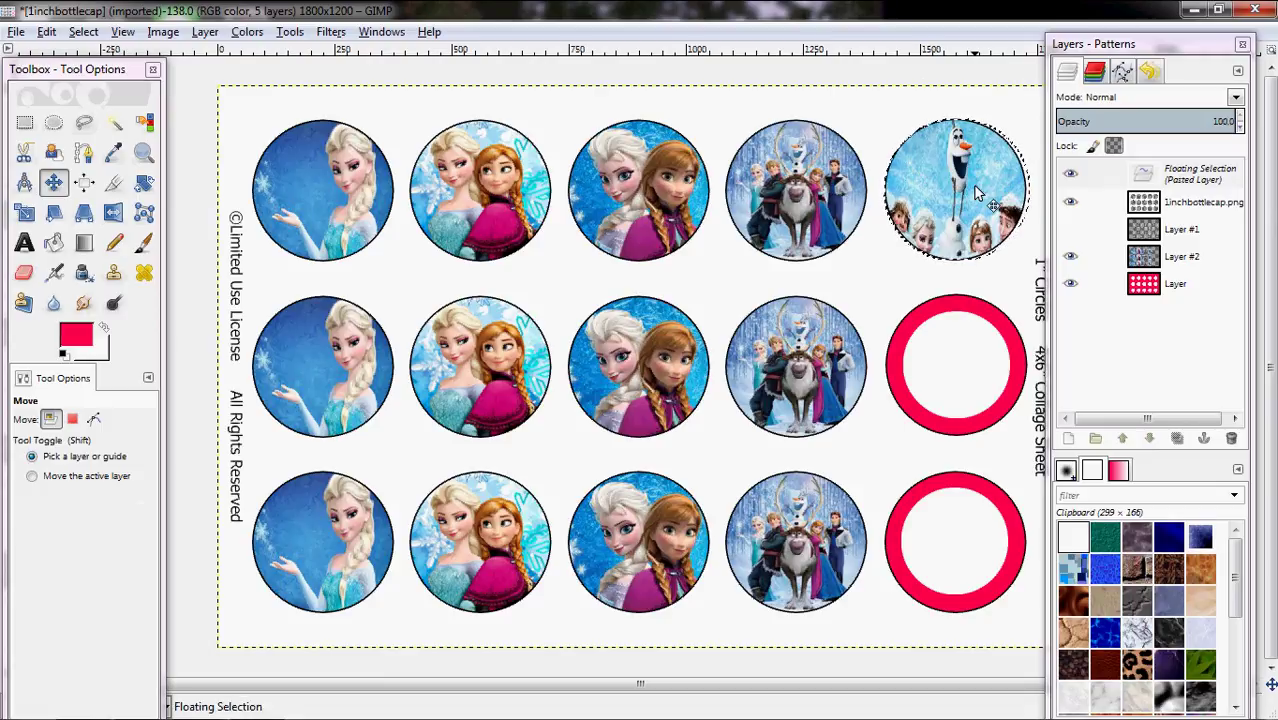
key("shift+m")
key("ctrl+c")
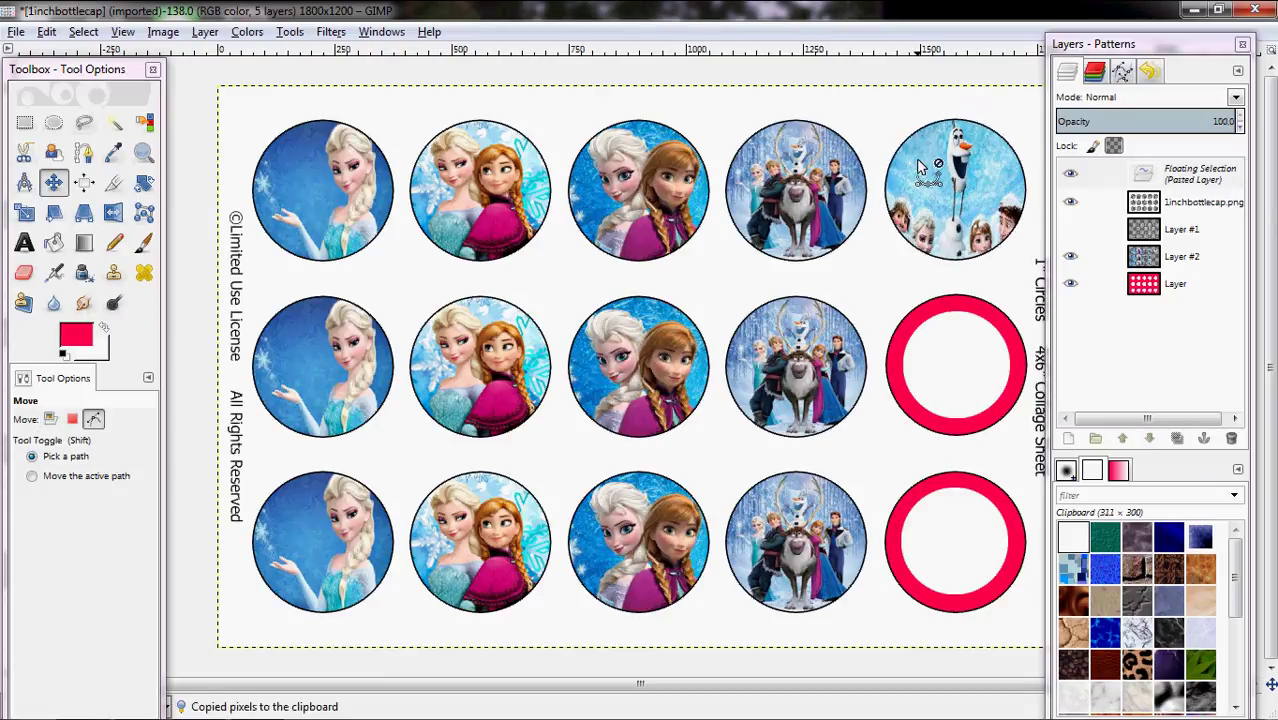
- Place an Olaf copy on the middle-right ring and anchor the floating selection
key("shift+m")
left_click_drag(920, 170, 919, 532)
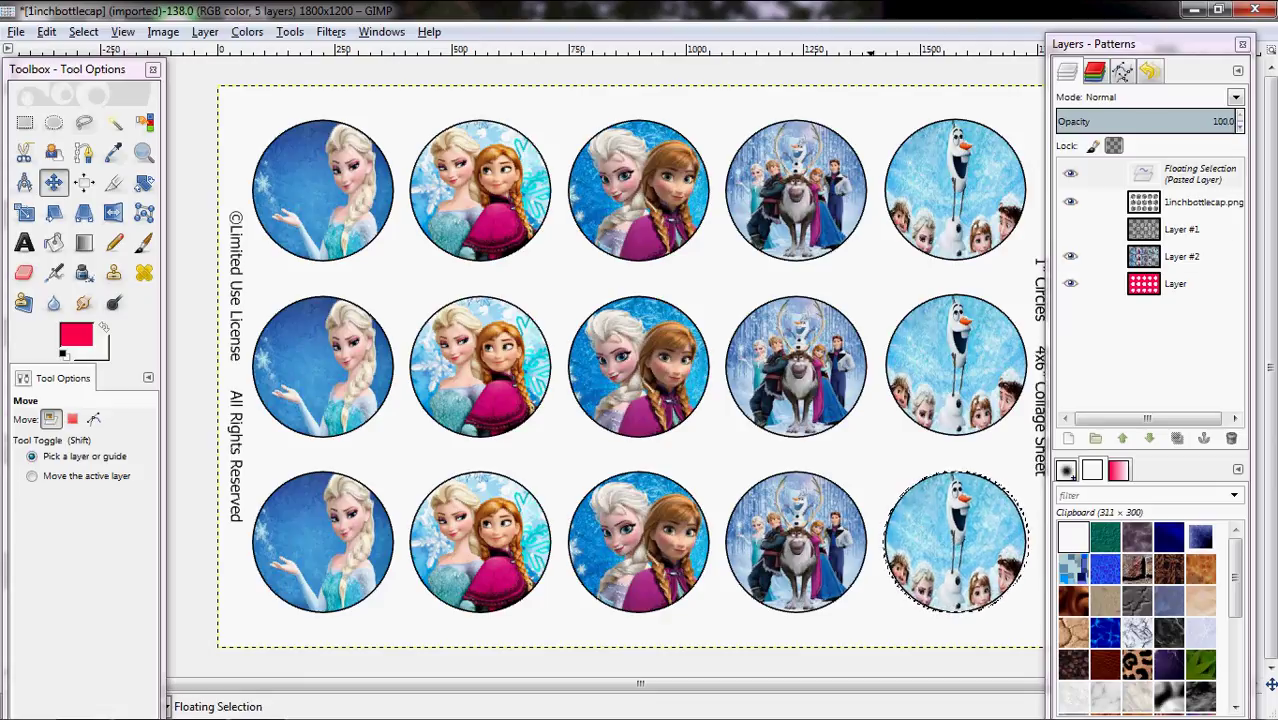
left_click(877, 462)
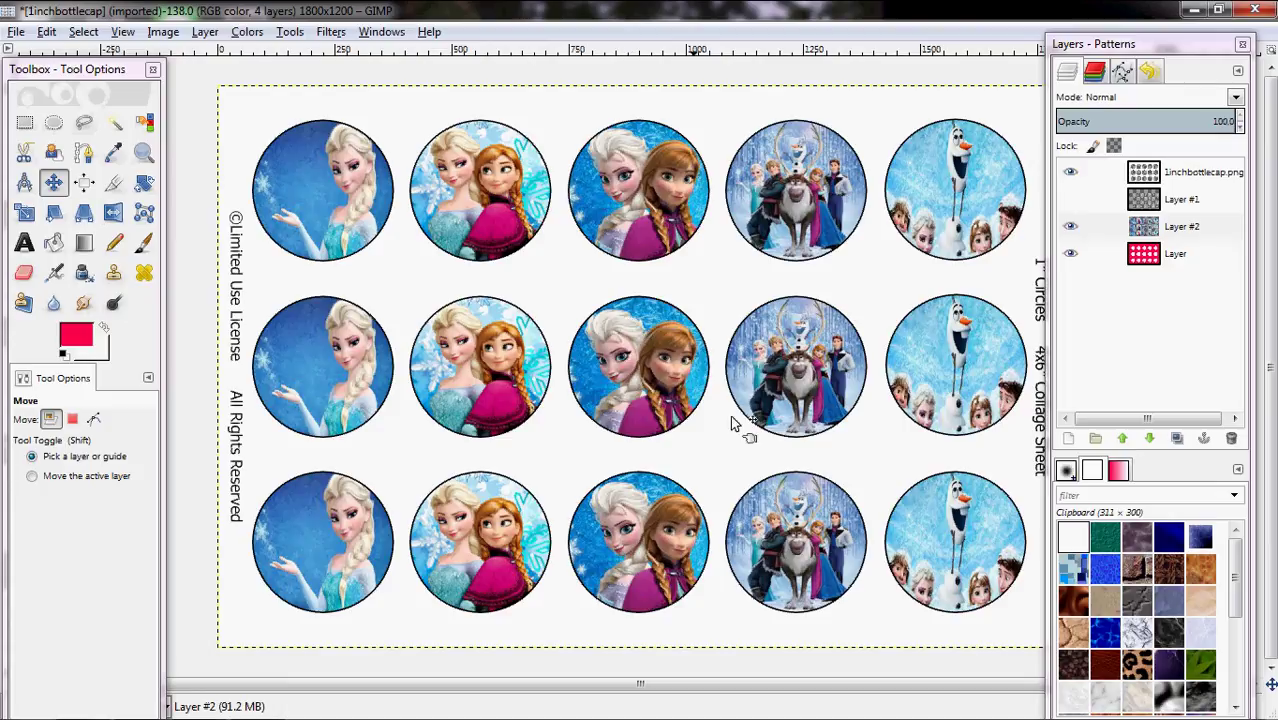
left_click(16, 32)
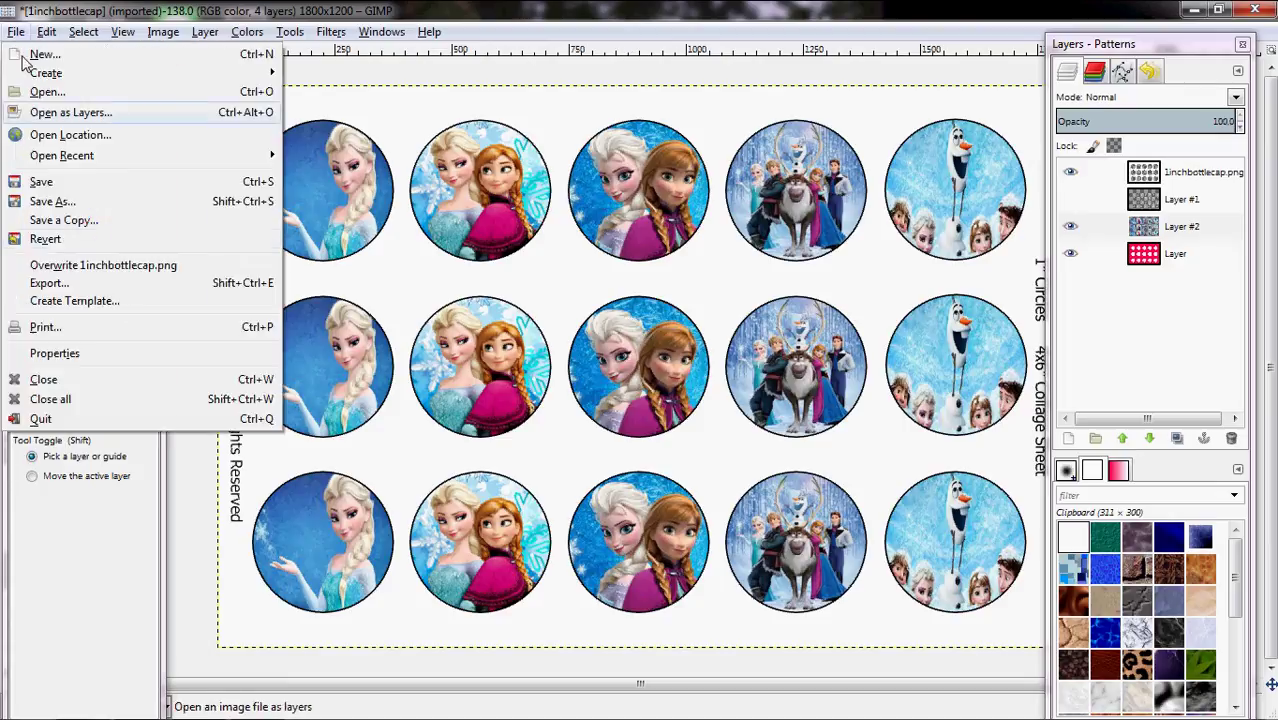
left_click(103, 282)
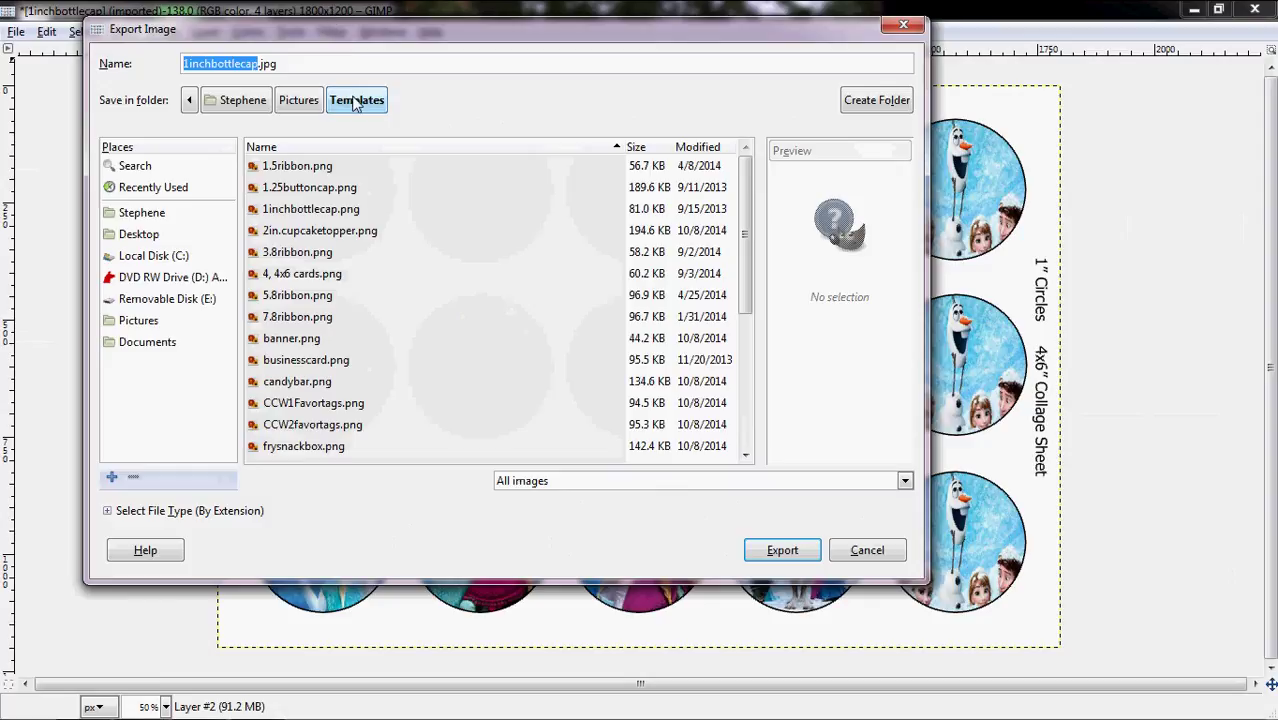
left_click(903, 24)
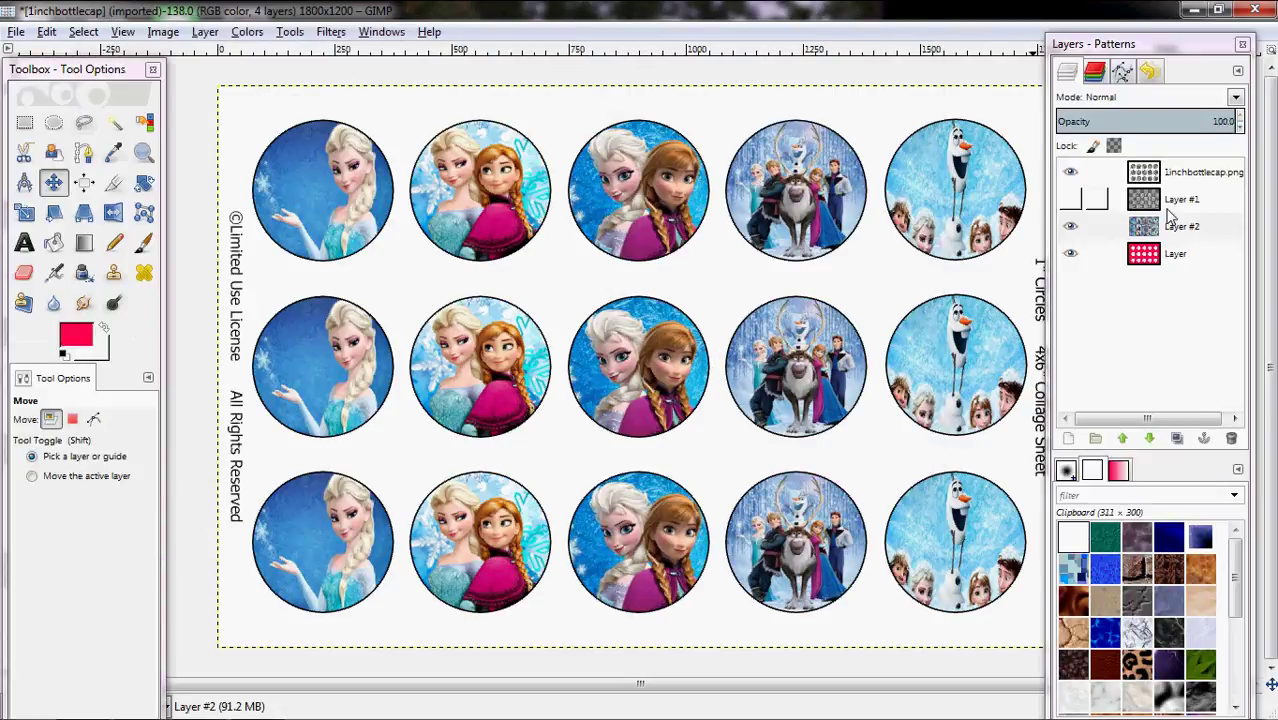
left_click(1072, 199)
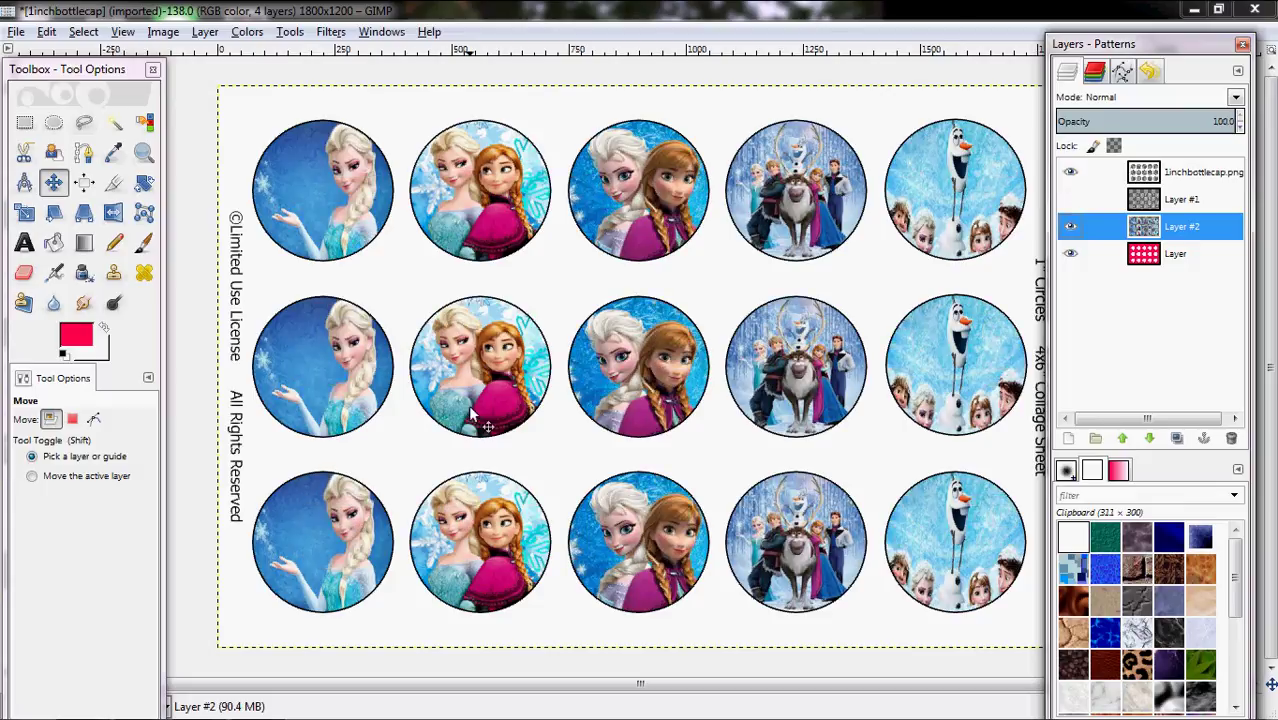
- Browse to Pictures > Completed > Girly and open the 39m.jpg sample sheet
mouse_move(72, 716)
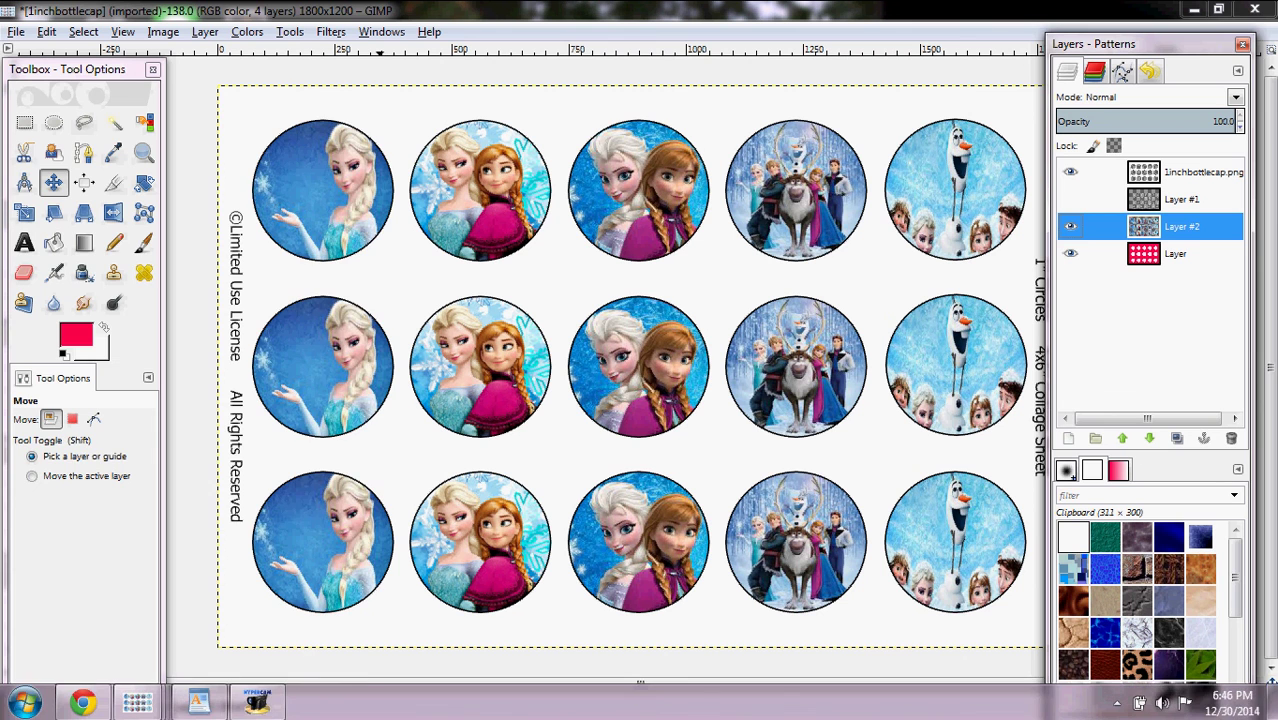
left_click(30, 705)
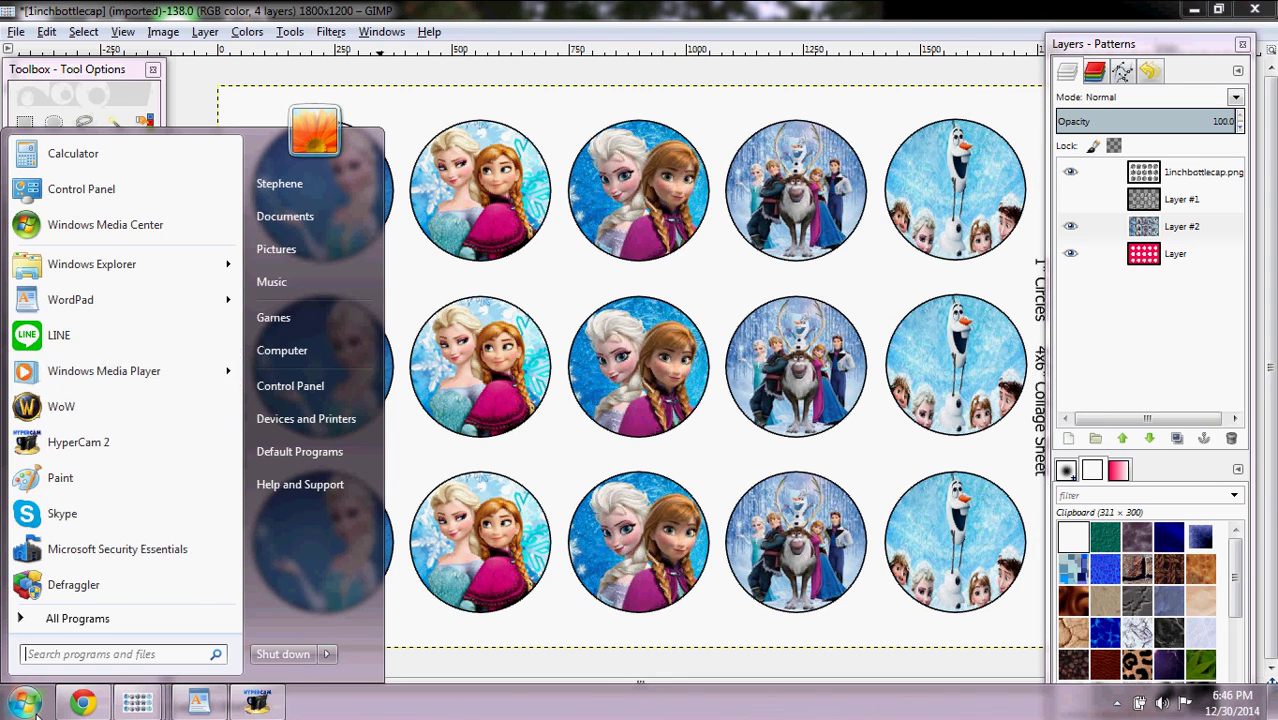
left_click(294, 258)
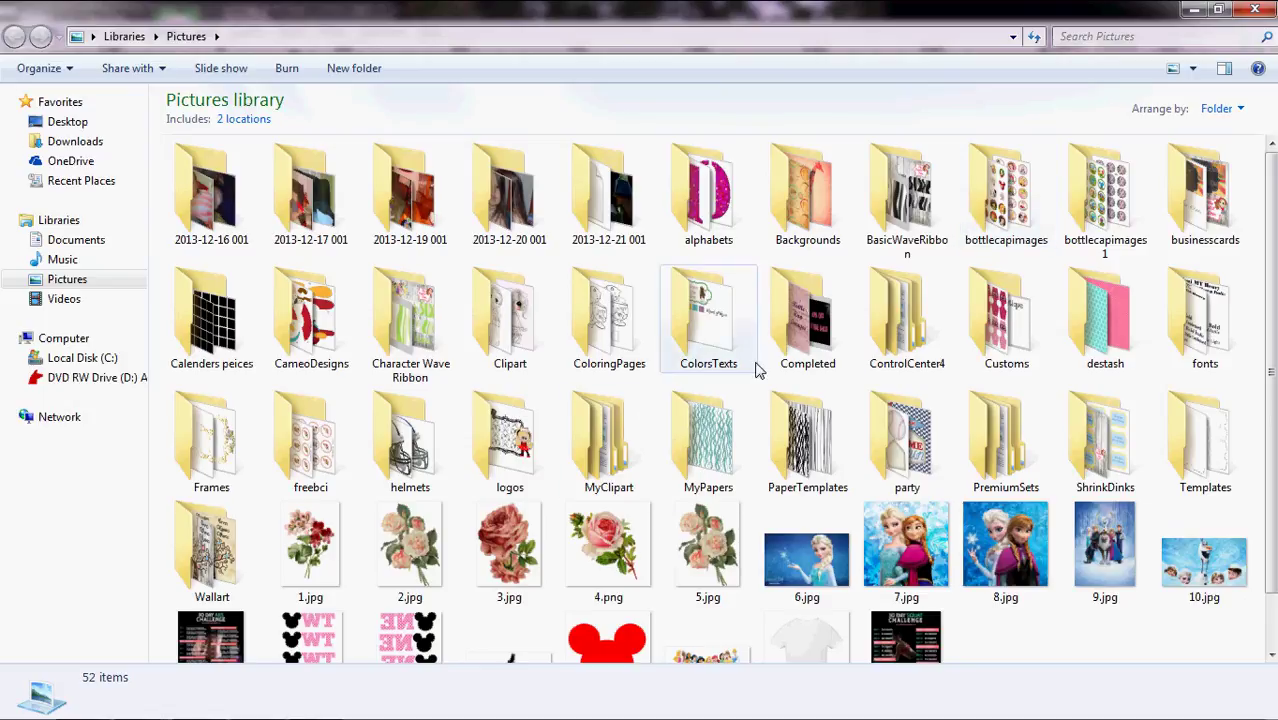
double_click(805, 358)
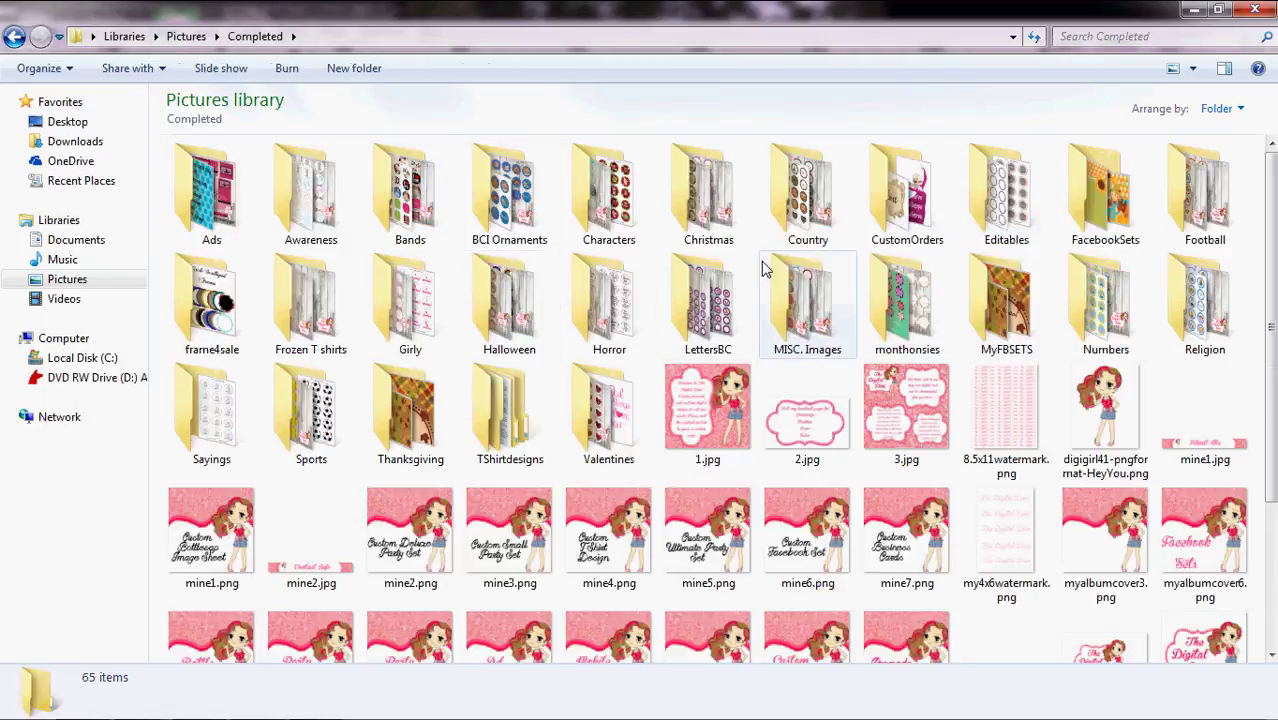
mouse_move(783, 243)
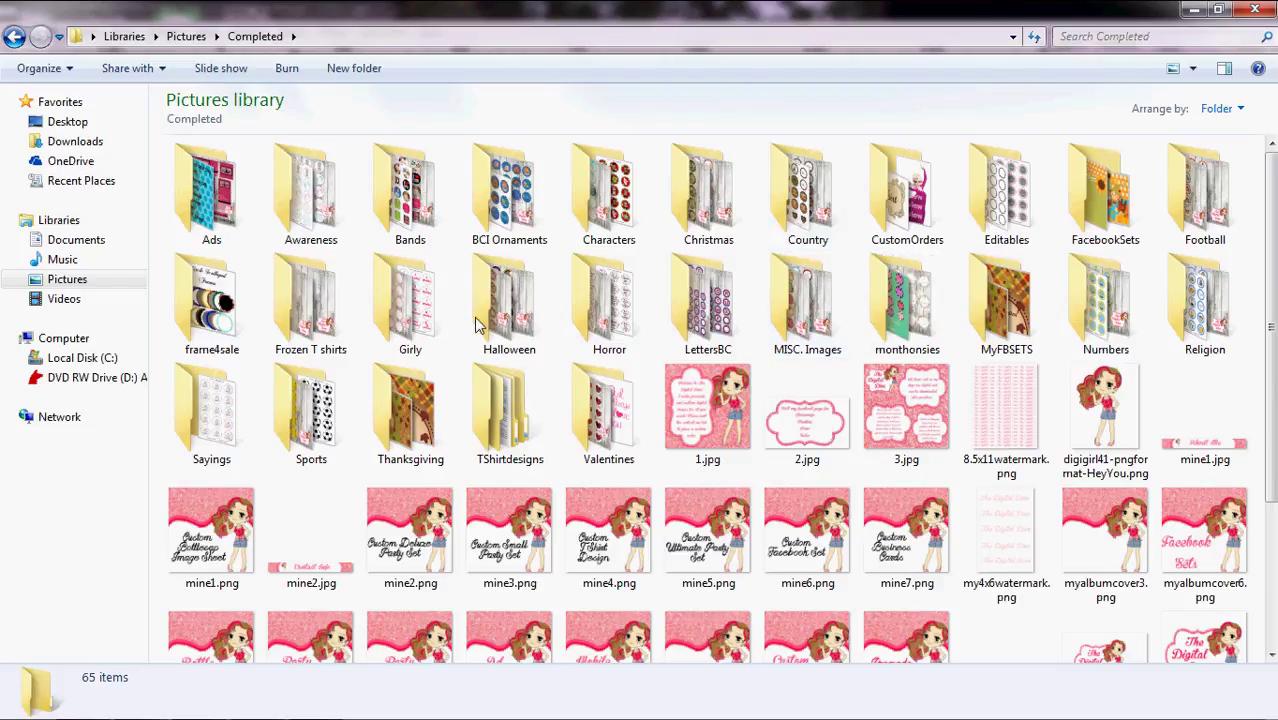
double_click(420, 330)
left_click(490, 333)
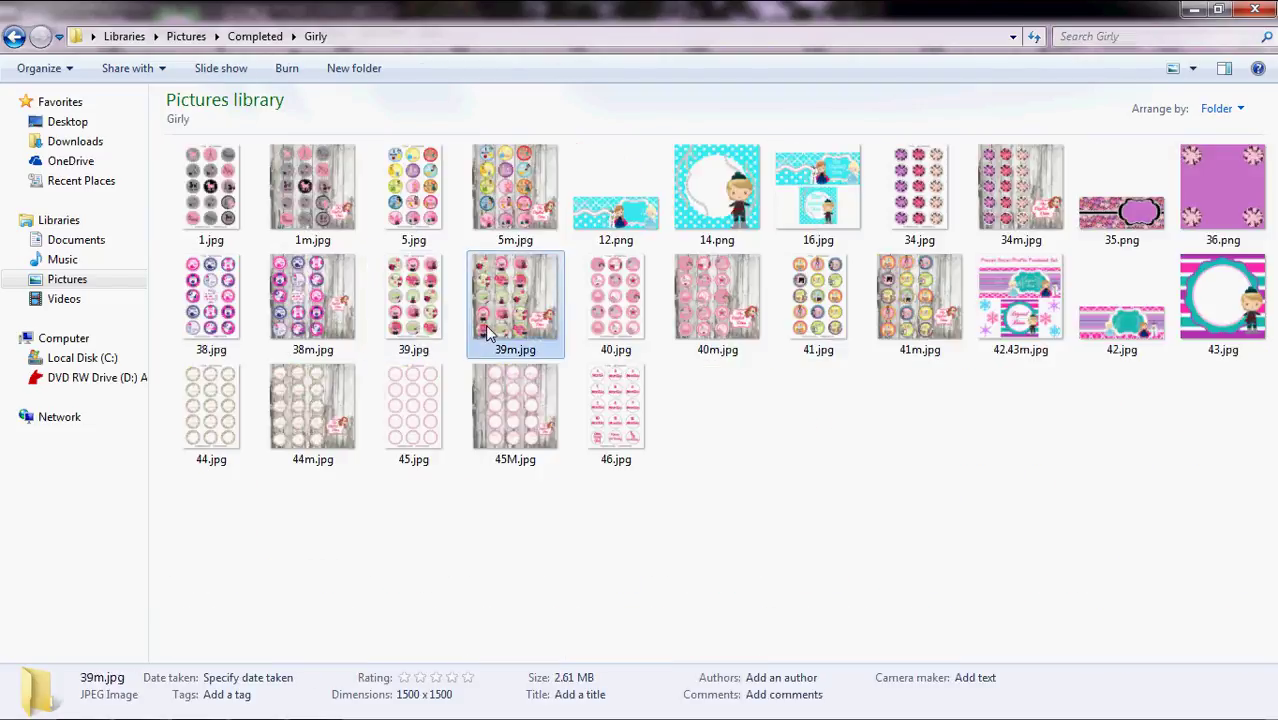
double_click(490, 330)
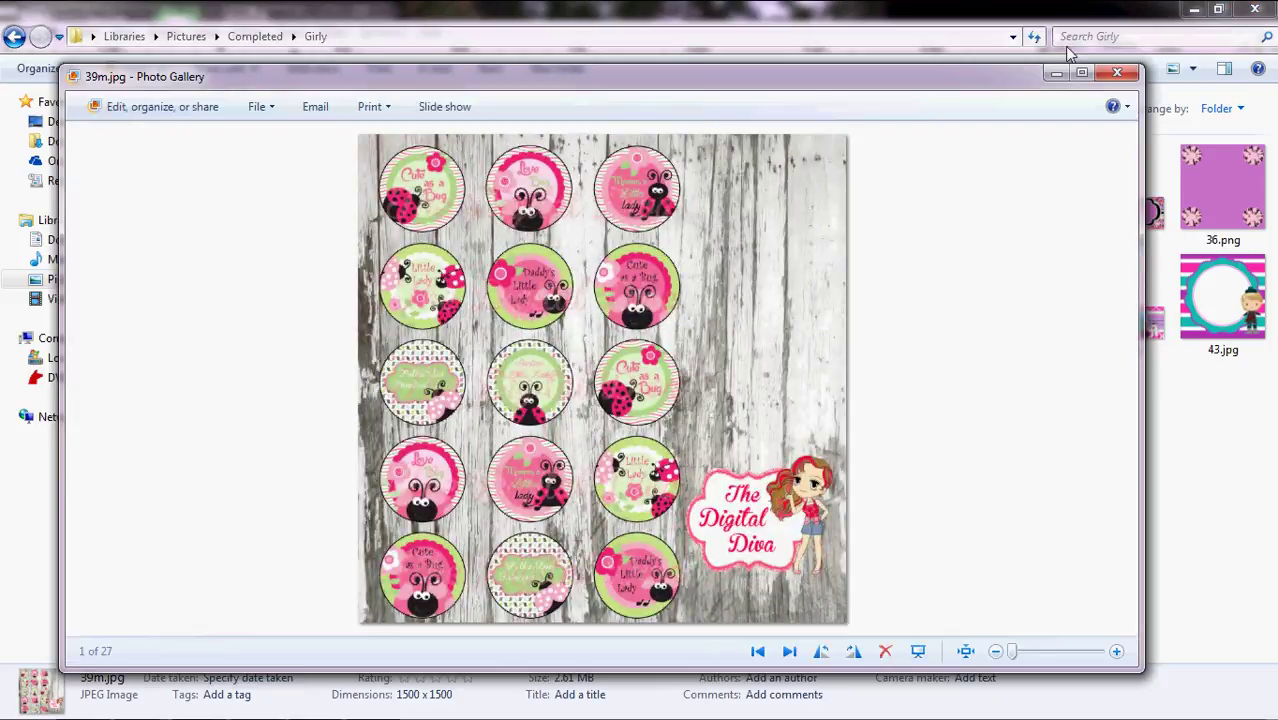
- Maximize Photo Gallery showing the 39m.jpg ladybug sheet, then bring back the screen recorder
left_click(1084, 74)
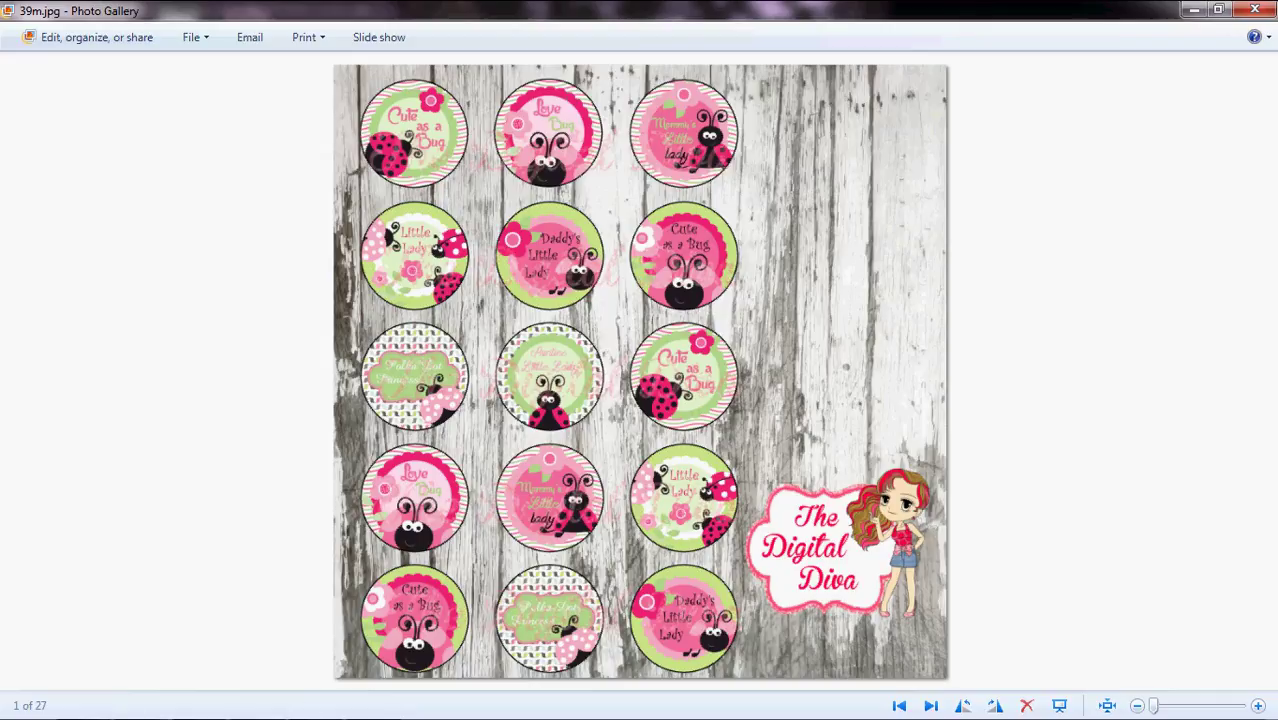
key("super")
left_click(263, 708)
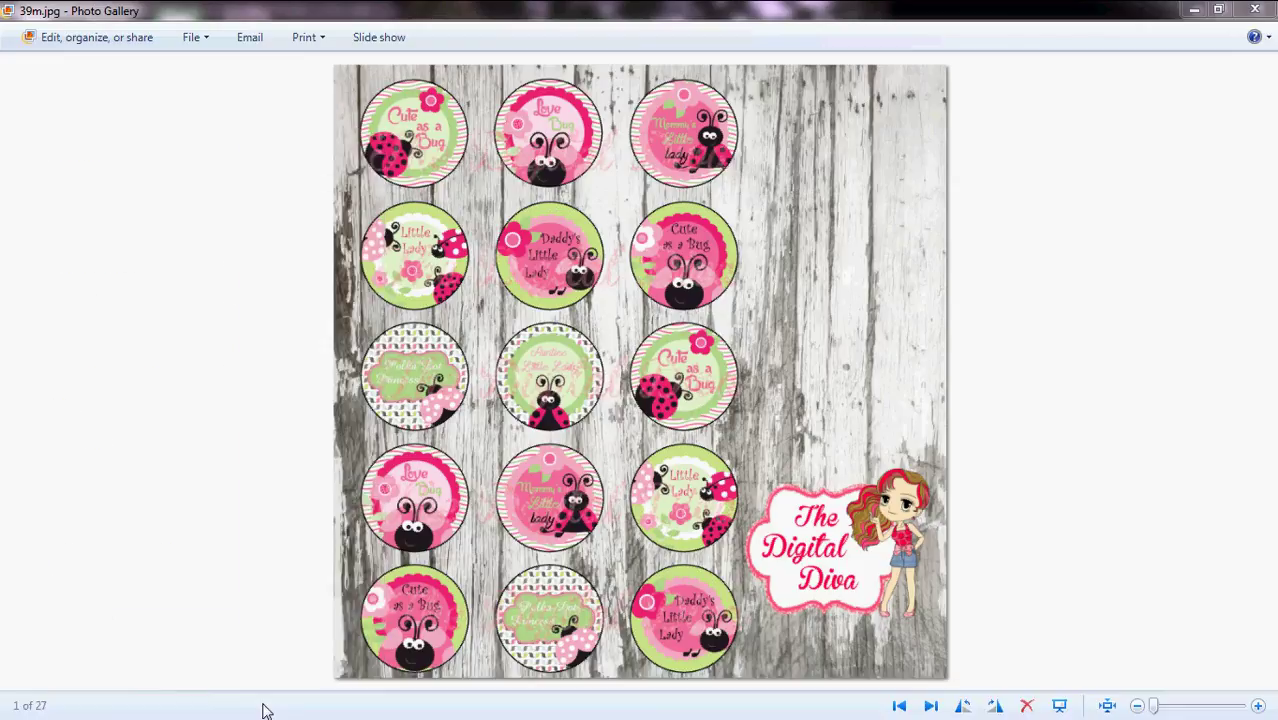